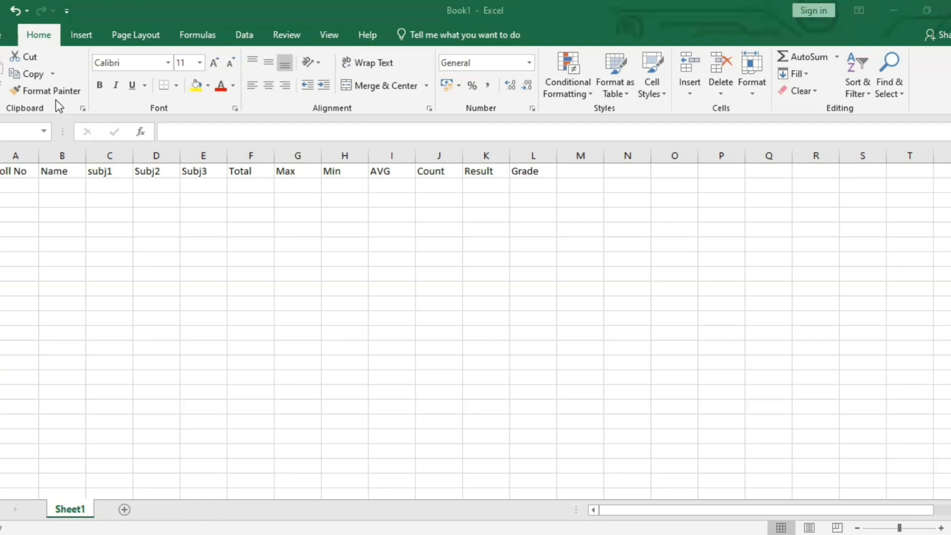
# Look through the available fonts and font sizes
pyautogui.click(168, 61)
pyautogui.click(167, 61)
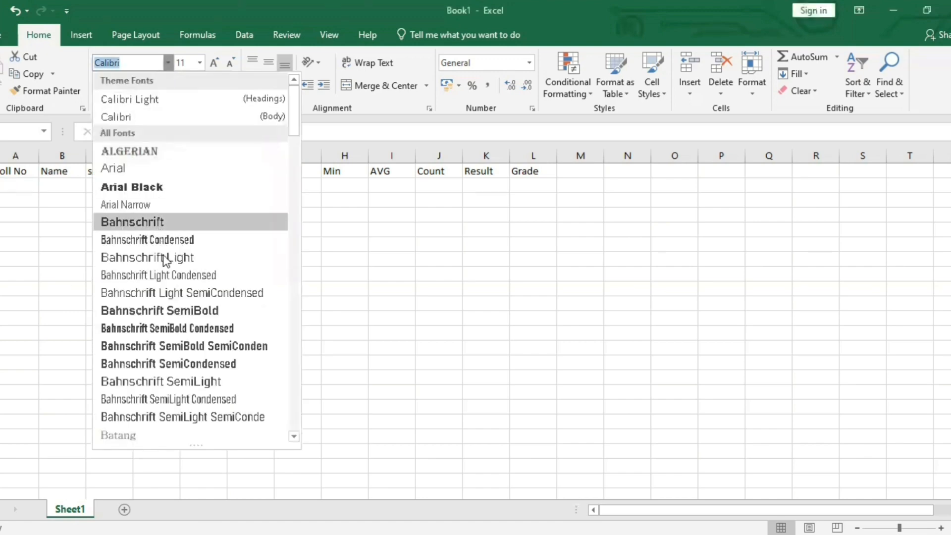
pyautogui.scroll(-5, 168, 365)
pyautogui.scroll(-3, 169, 357)
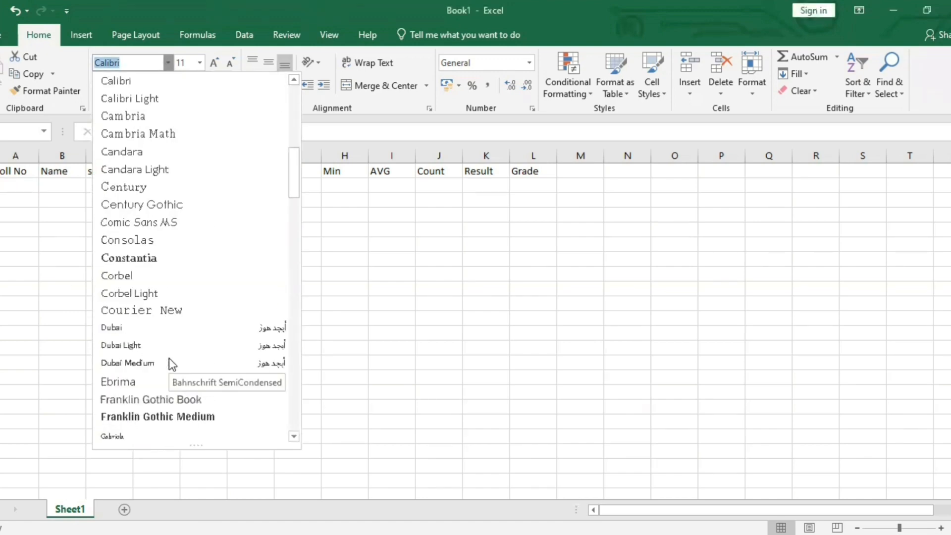
pyautogui.scroll(8, 168, 358)
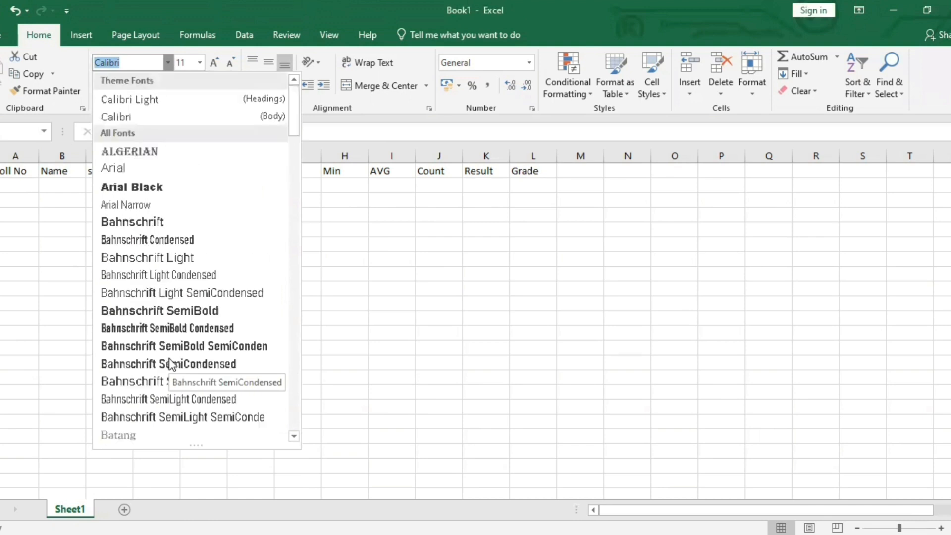
pyautogui.click(199, 64)
pyautogui.click(199, 64)
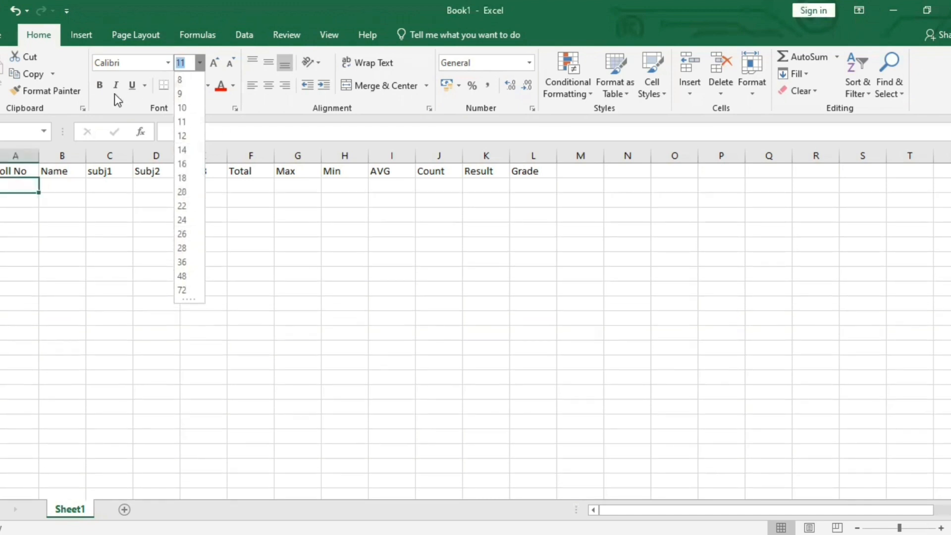
pyautogui.click(88, 90)
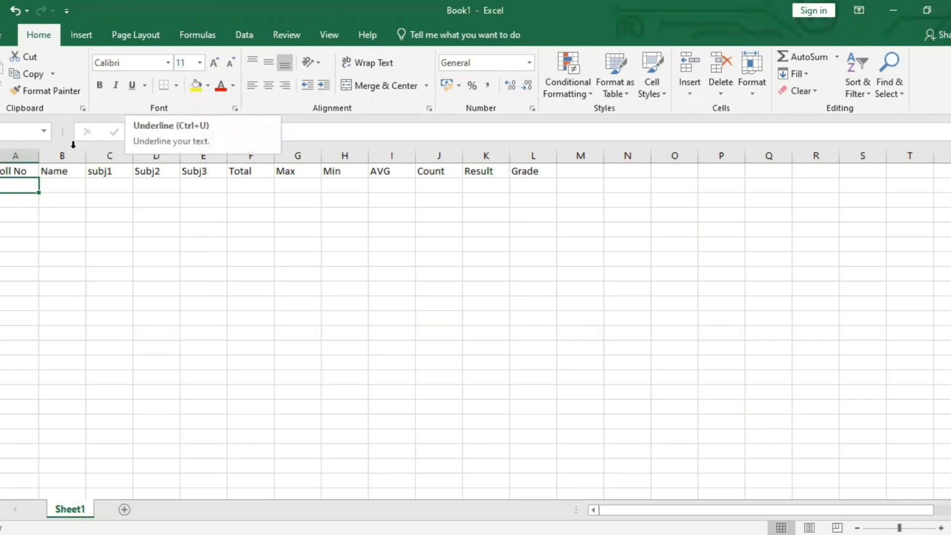
# Enter a sample name in cell A2 and apply bold, italic and underline to it
pyautogui.doubleClick(18, 187)
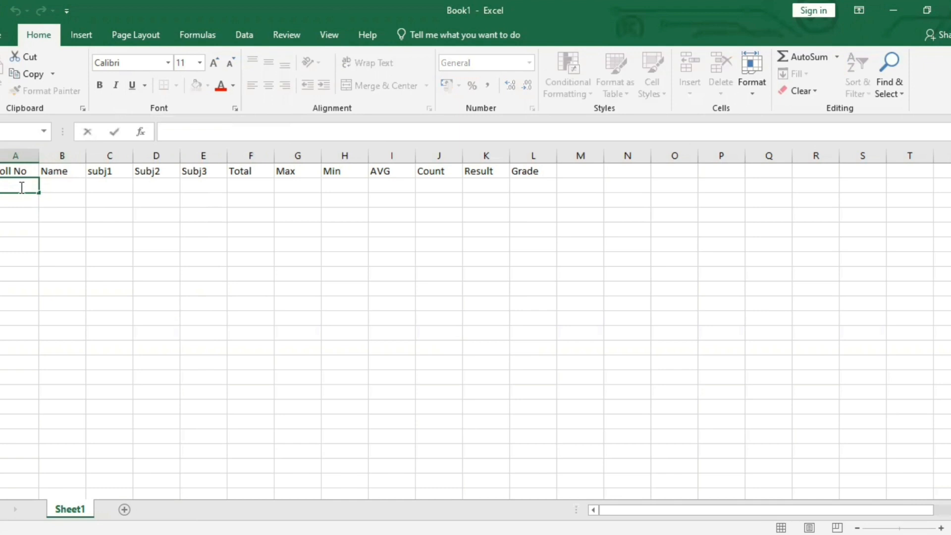
pyautogui.write('tanisha')
pyautogui.moveTo(1, 186); pyautogui.dragTo(28, 186)
pyautogui.click(99, 86)
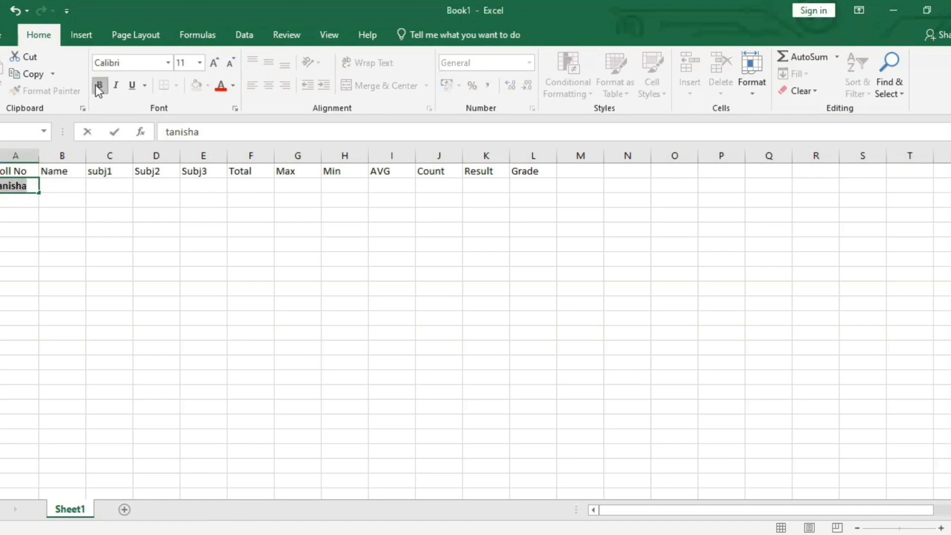
pyautogui.click(116, 87)
pyautogui.click(134, 88)
# Remove the underline, italic and bold from the sample name in A2 and delete the text
pyautogui.click(131, 90)
pyautogui.click(113, 87)
pyautogui.click(98, 89)
pyautogui.press('BackSpace')
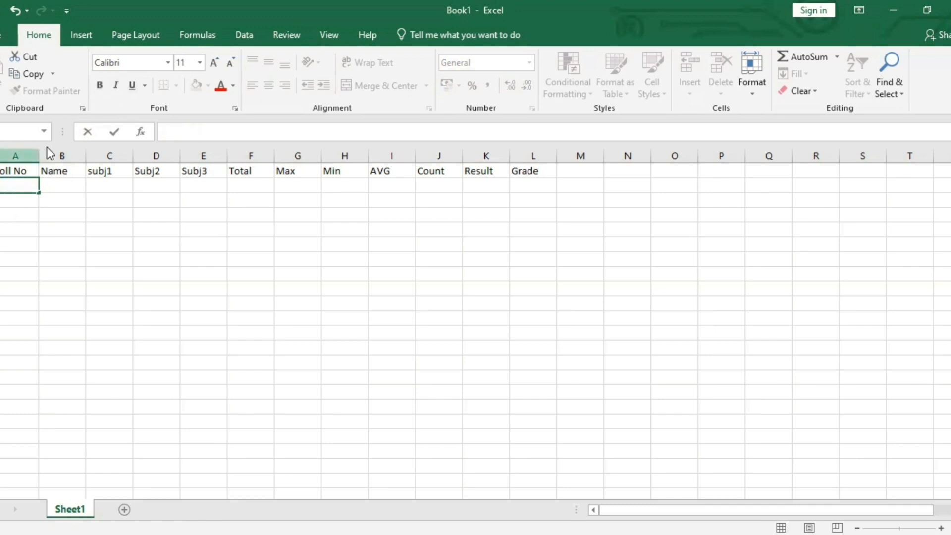
# View the available font colours without choosing one and leave cell A2
pyautogui.click(233, 86)
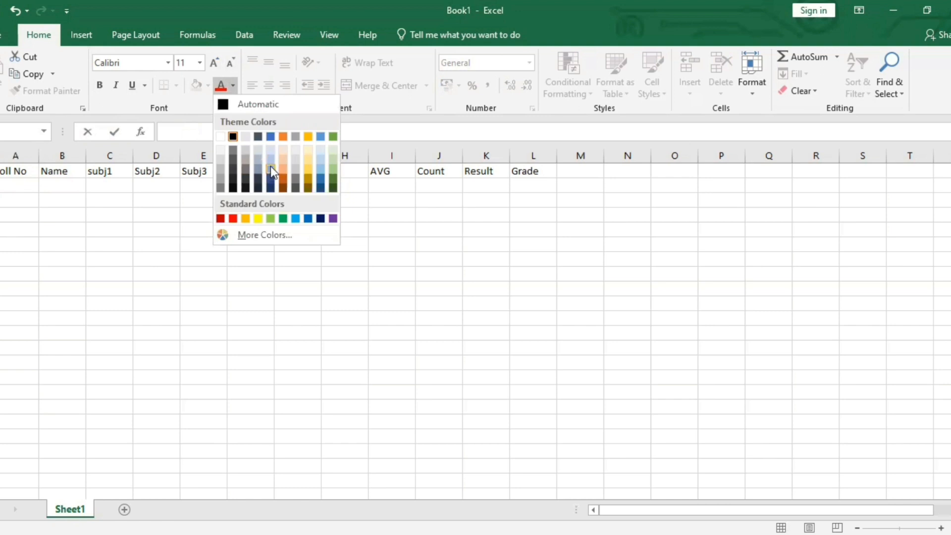
pyautogui.click(195, 109)
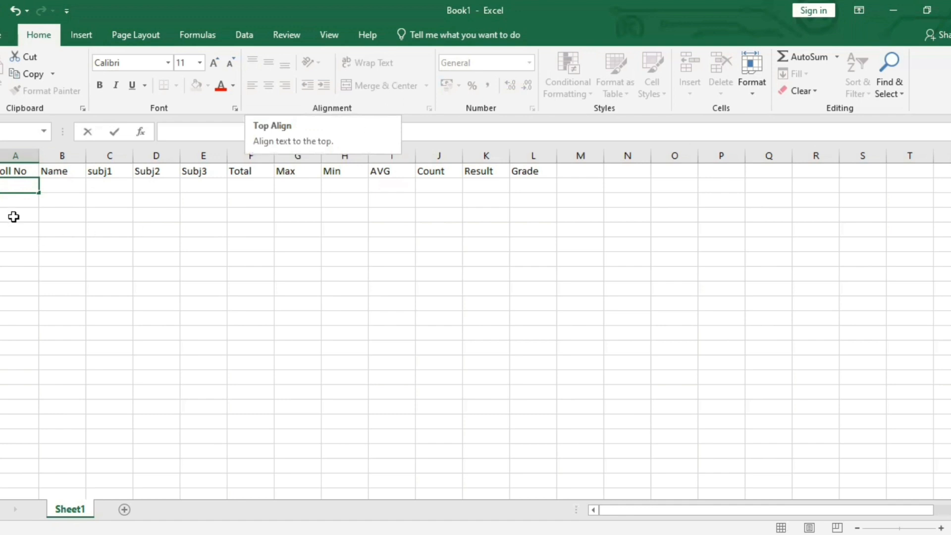
pyautogui.click(178, 204)
pyautogui.click(210, 203)
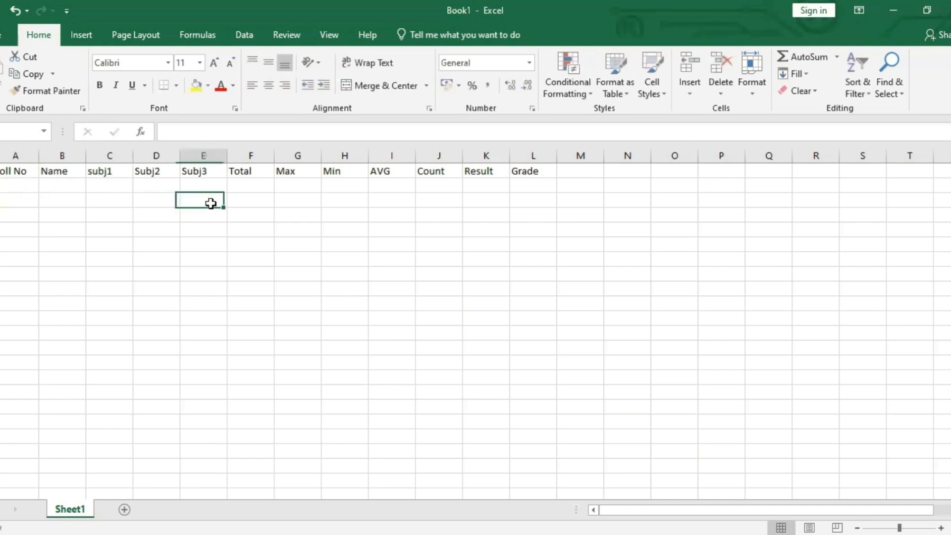
# Insert a blank cell at A1, shifting the Roll No heading down
pyautogui.click(7, 172)
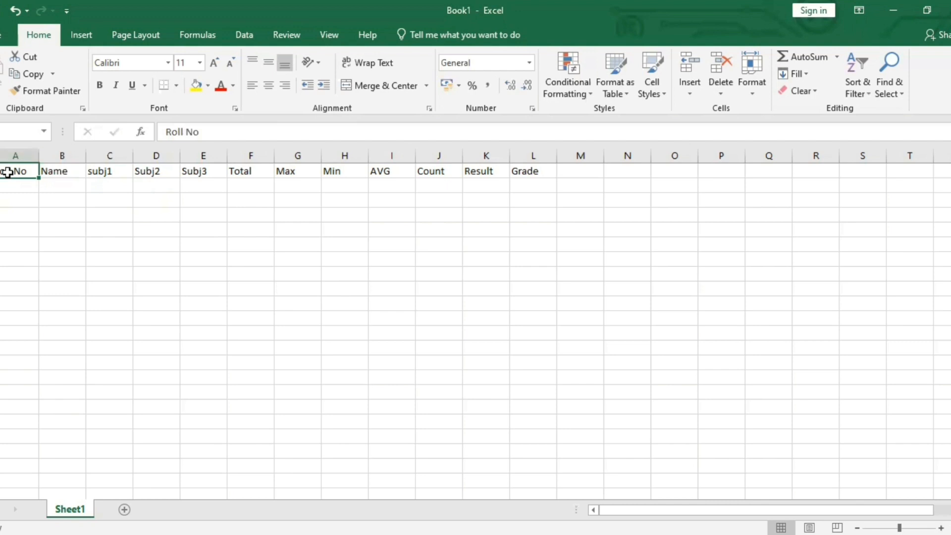
pyautogui.hotkey('ctrl', 'shift', '+')
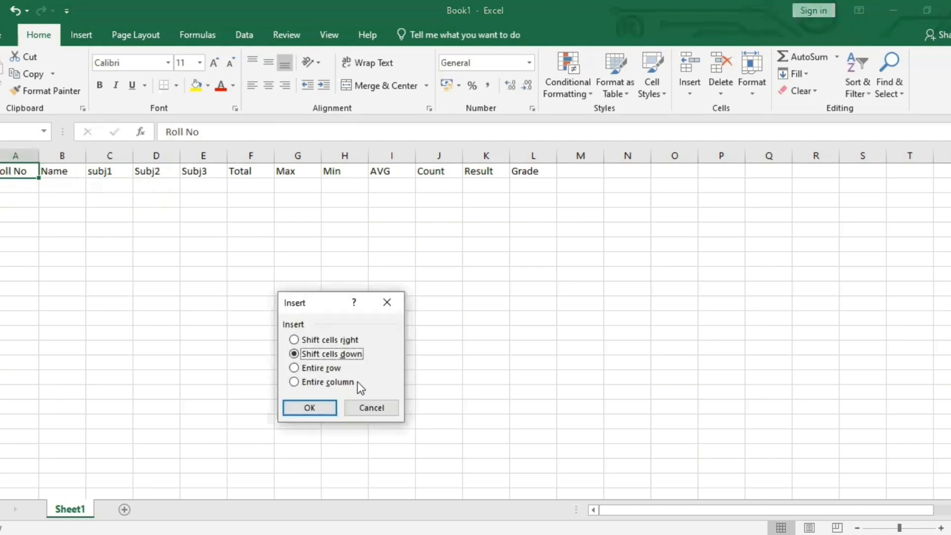
pyautogui.click(314, 409)
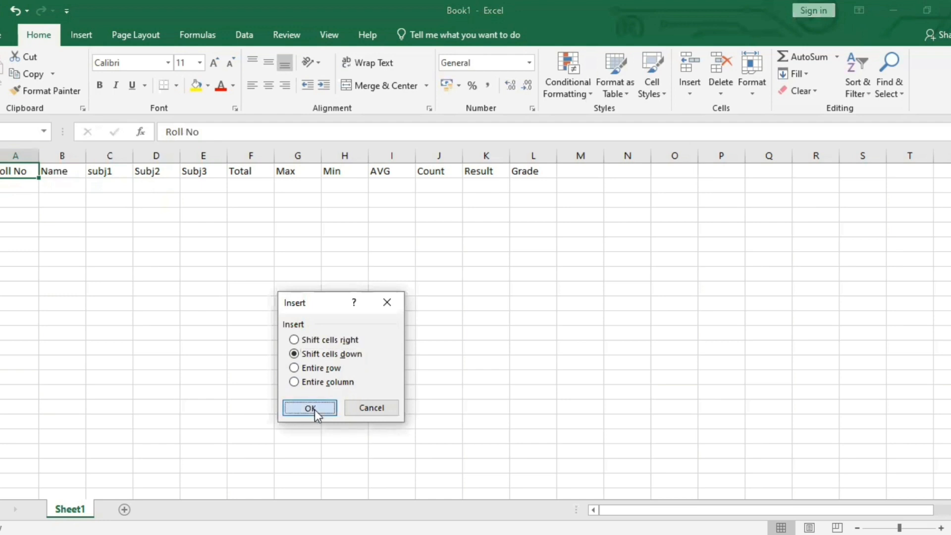
# Check the cell insertion options for the Roll No cell, cancel them, and undo the earlier cell insertion
pyautogui.click(25, 189)
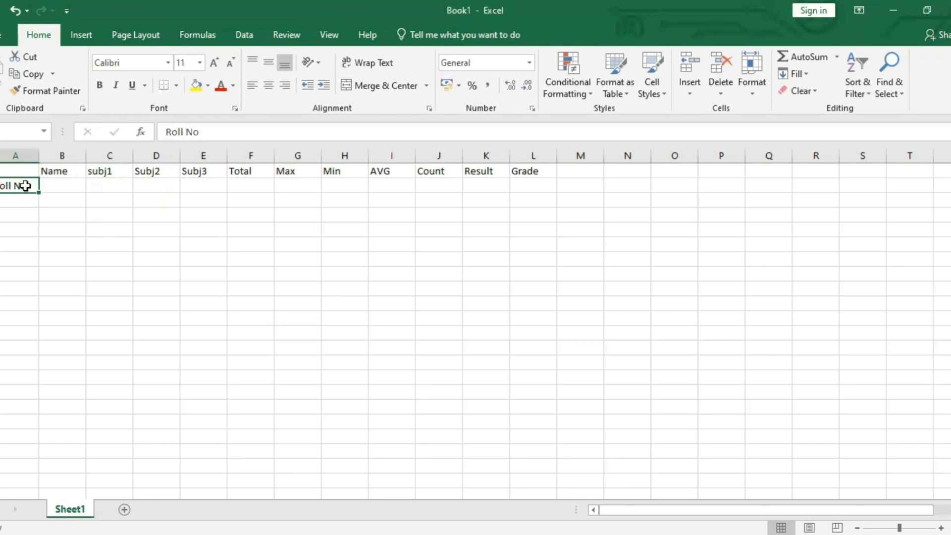
pyautogui.hotkey('ctrl', 'shift', '+')
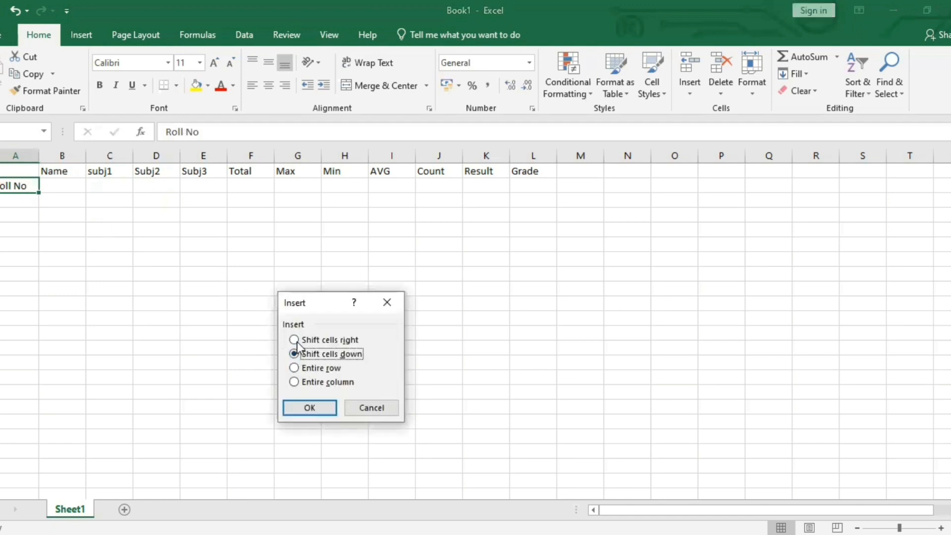
pyautogui.click(389, 300)
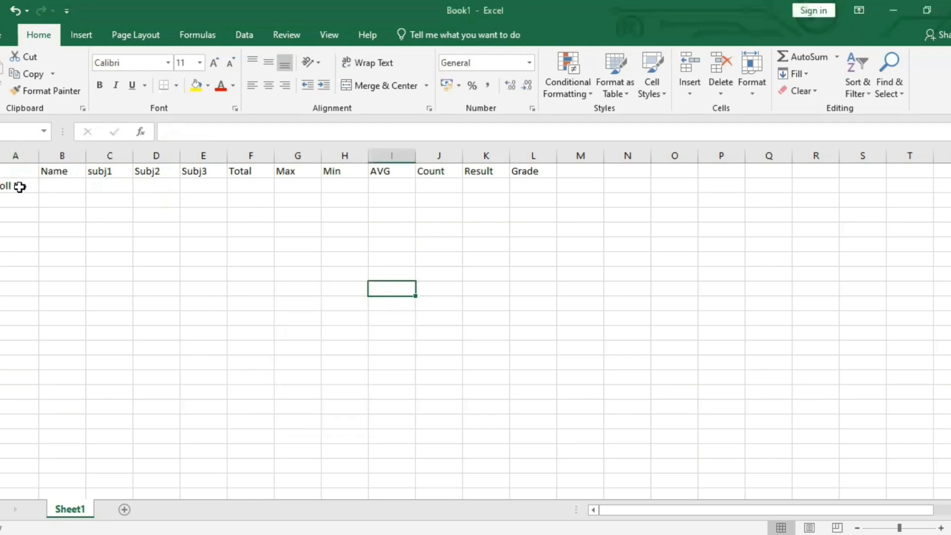
pyautogui.hotkey('ctrl', 'z')
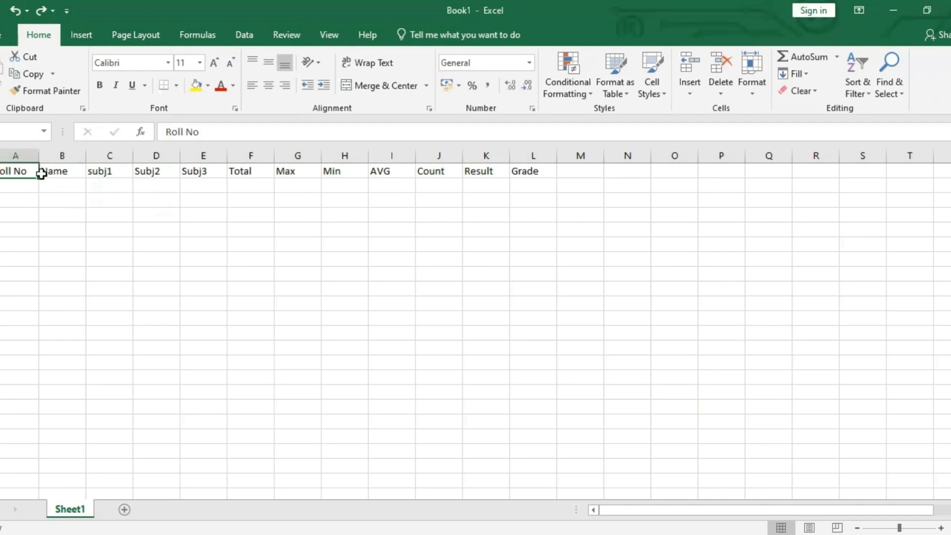
# Clear cell A1 and retype the heading Roll No
pyautogui.press('BackSpace')
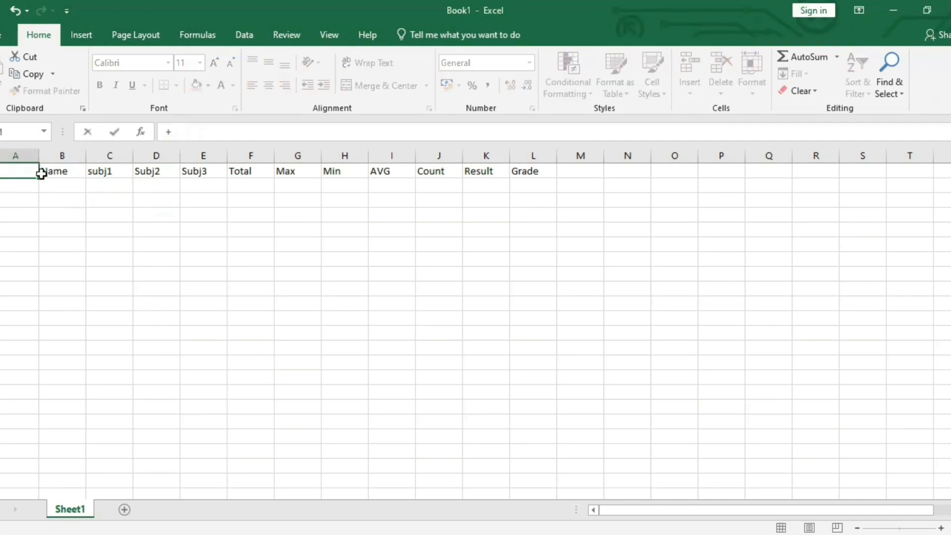
pyautogui.write('Ro')
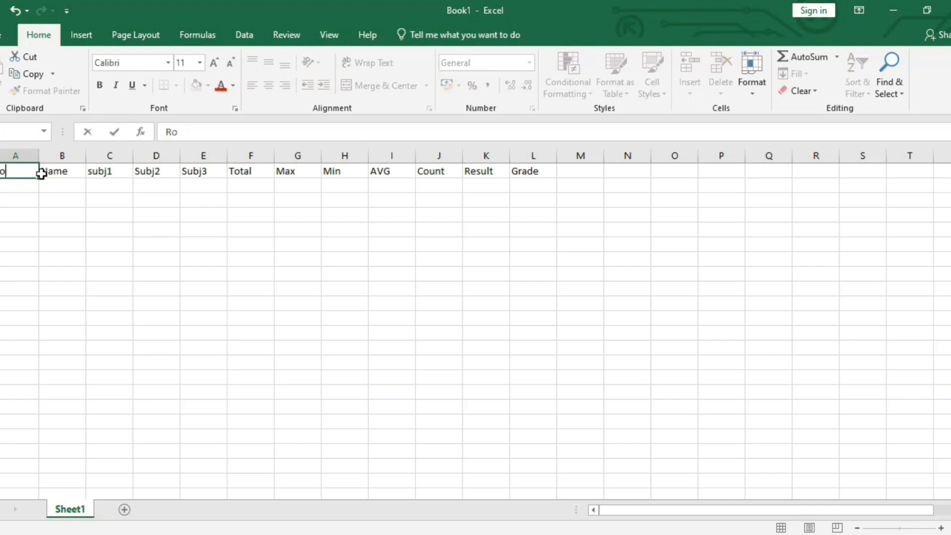
pyautogui.write('ll No')
# Insert an entire blank row above the row of column headings
pyautogui.click(2, 171)
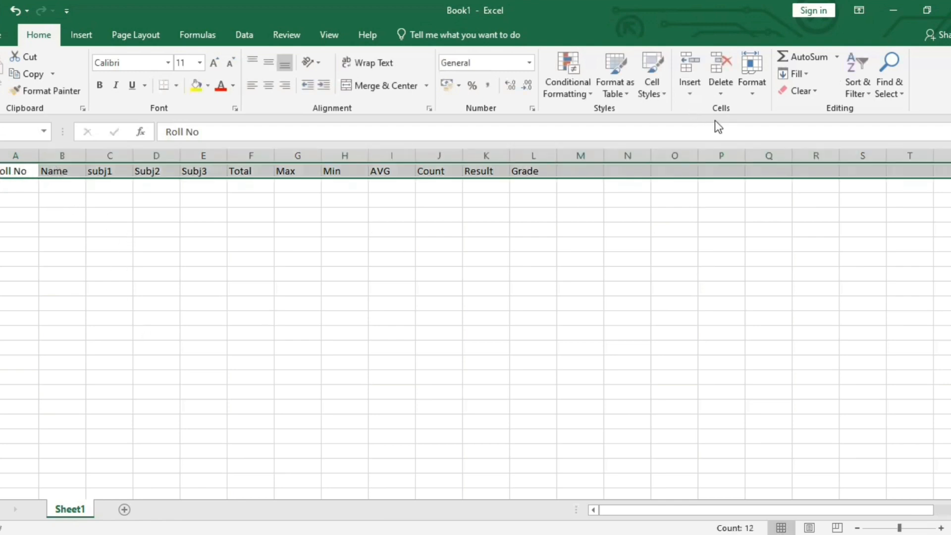
pyautogui.click(690, 95)
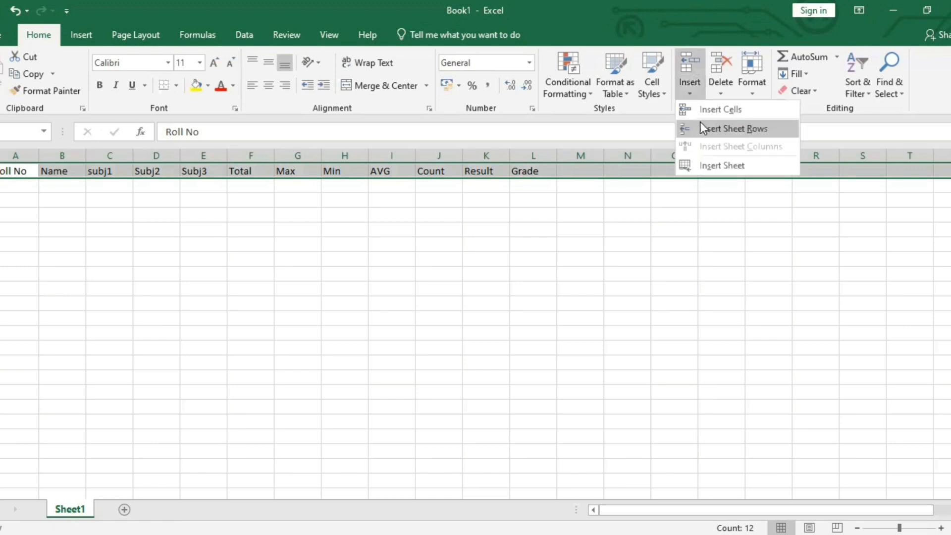
pyautogui.click(703, 112)
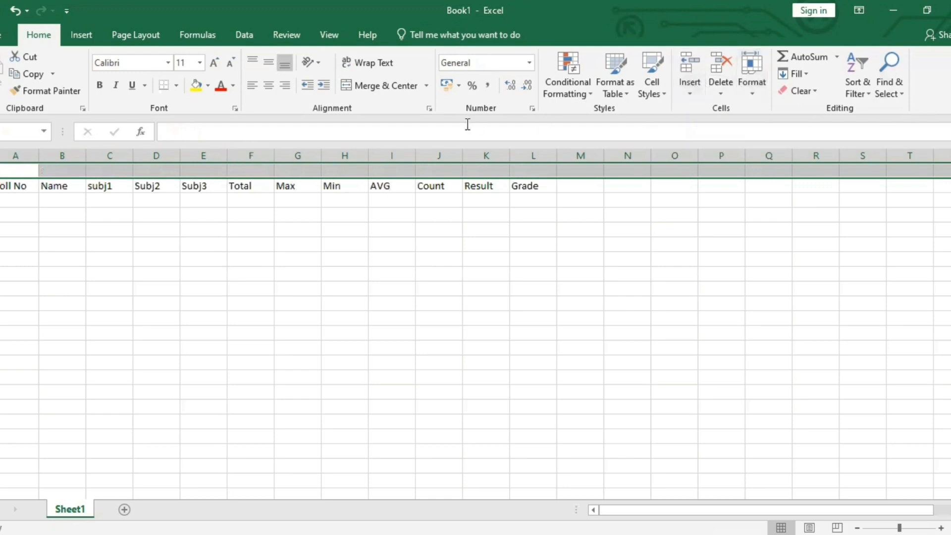
# Enter the title Student Record in cell A1 of the new blank row
pyautogui.click(339, 174)
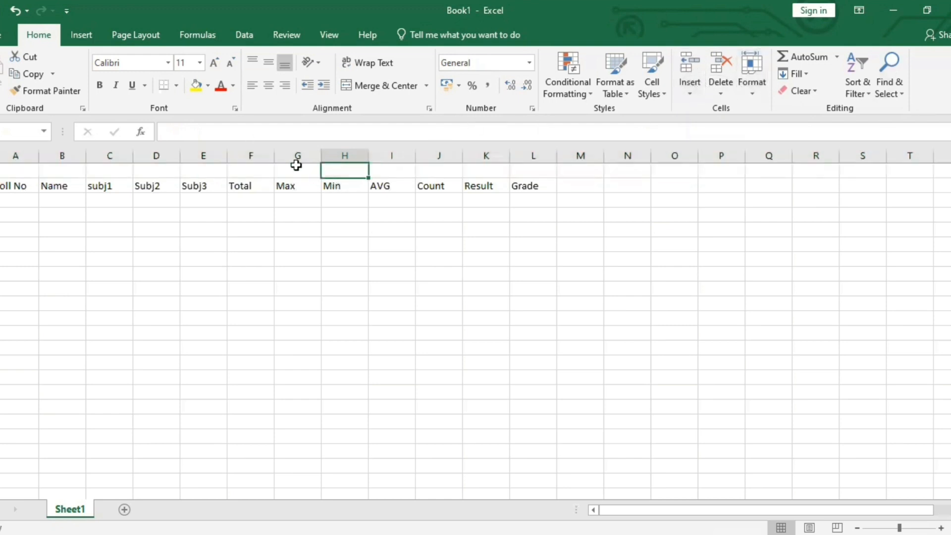
pyautogui.click(30, 174)
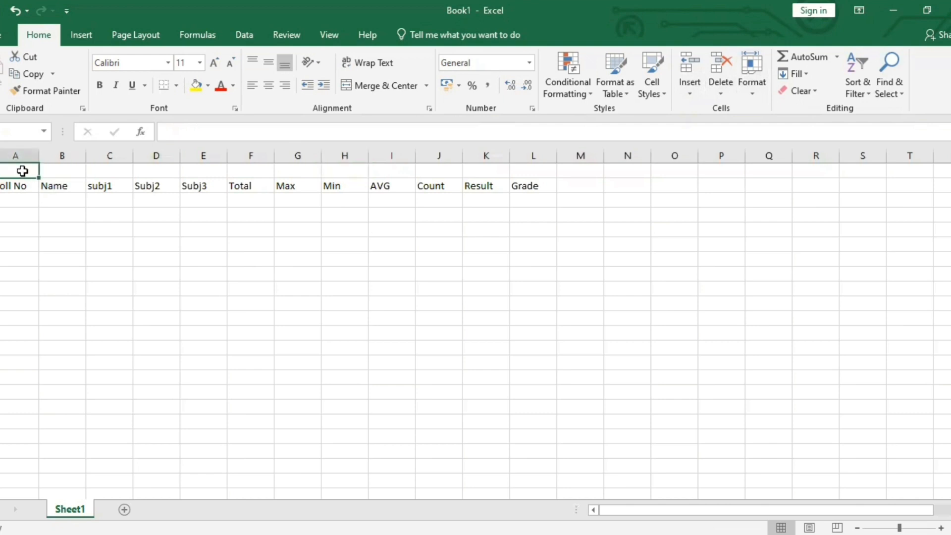
pyautogui.doubleClick(22, 171)
pyautogui.write('Student')
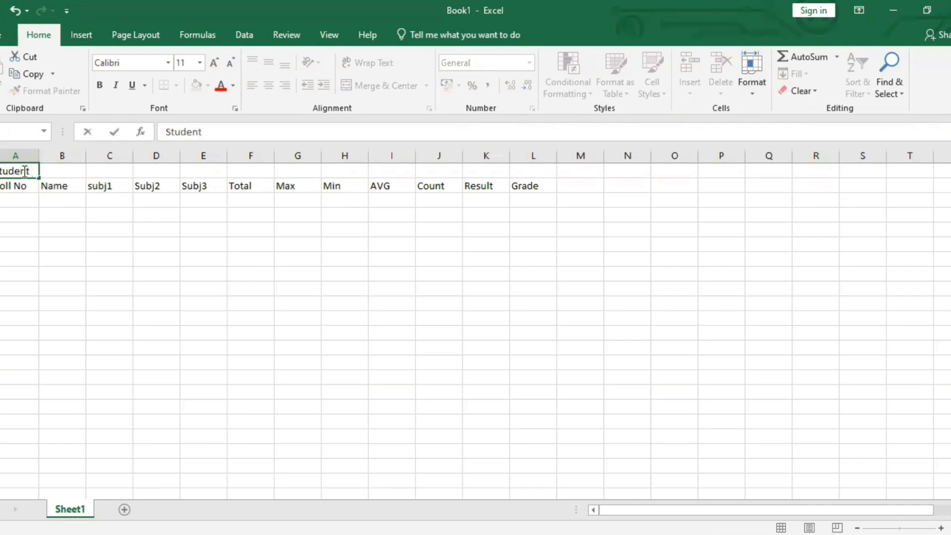
pyautogui.write(' Recpp')
pyautogui.press('BackSpace')
pyautogui.press('BackSpace')
pyautogui.write('ord')
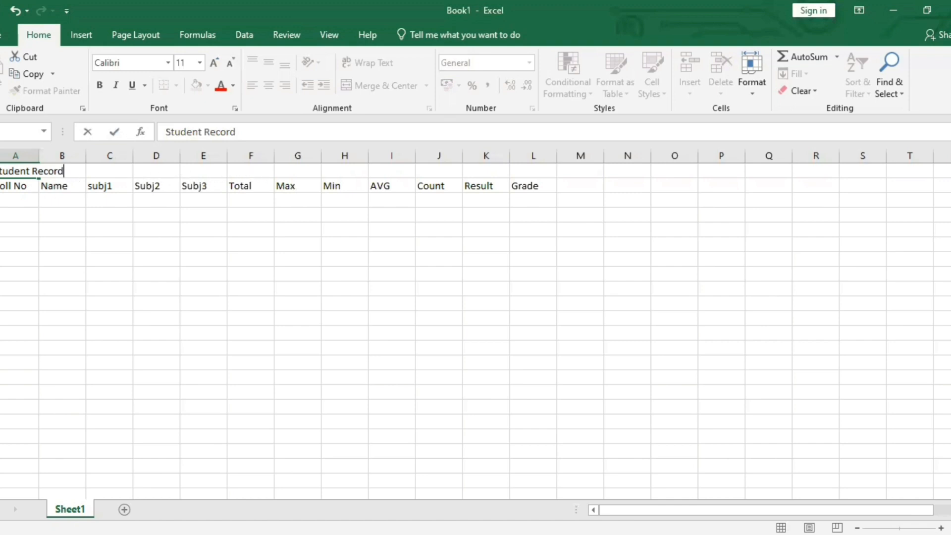
# Merge and center the whole of row 1 and colour the Student Record title text red
pyautogui.click(0, 170)
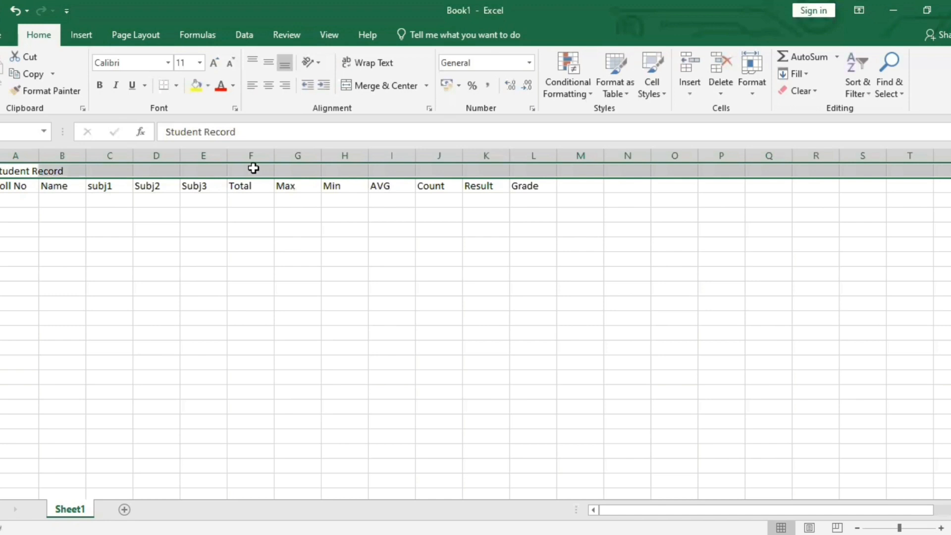
pyautogui.click(402, 87)
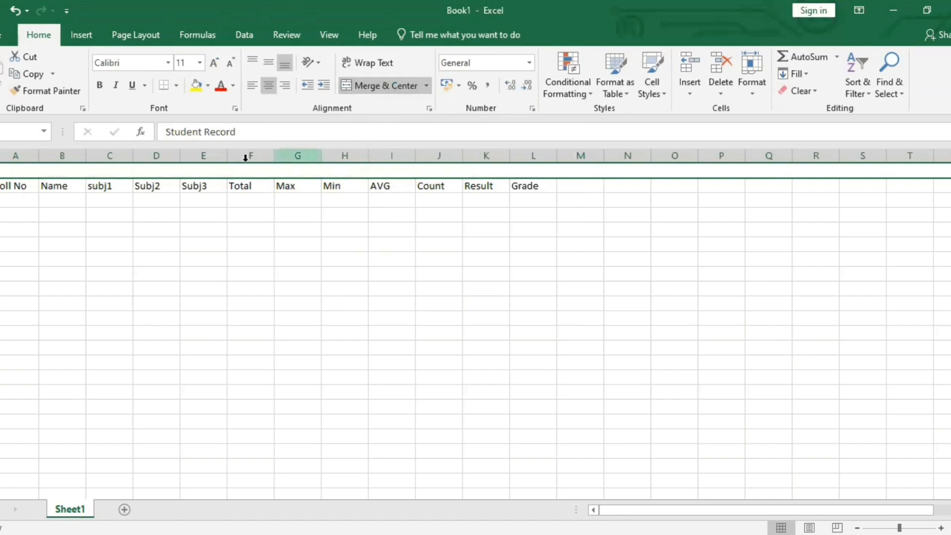
pyautogui.doubleClick(204, 174)
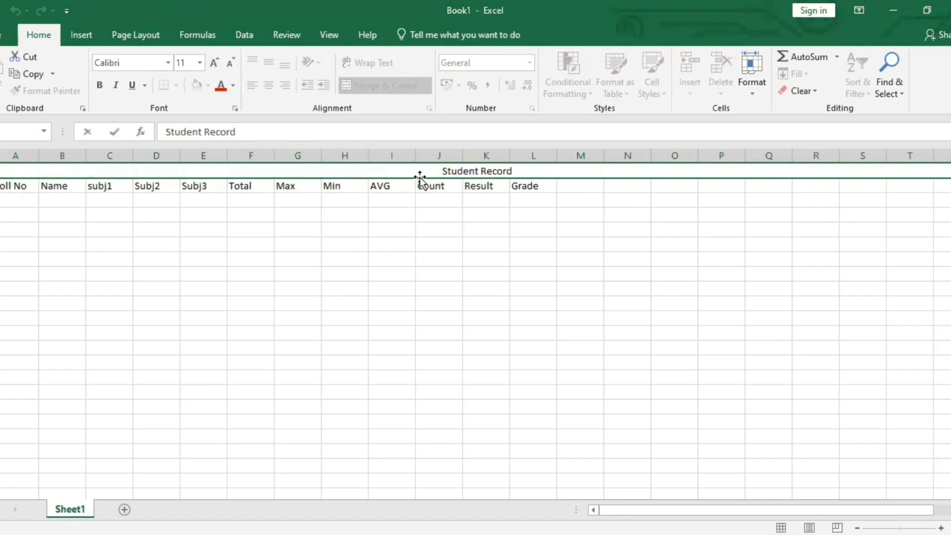
pyautogui.moveTo(442, 173); pyautogui.dragTo(525, 175)
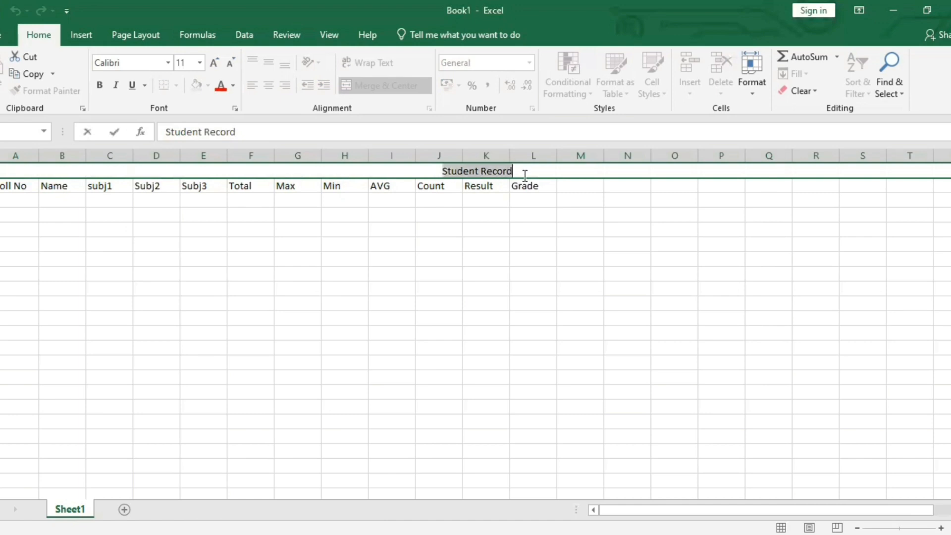
pyautogui.click(228, 86)
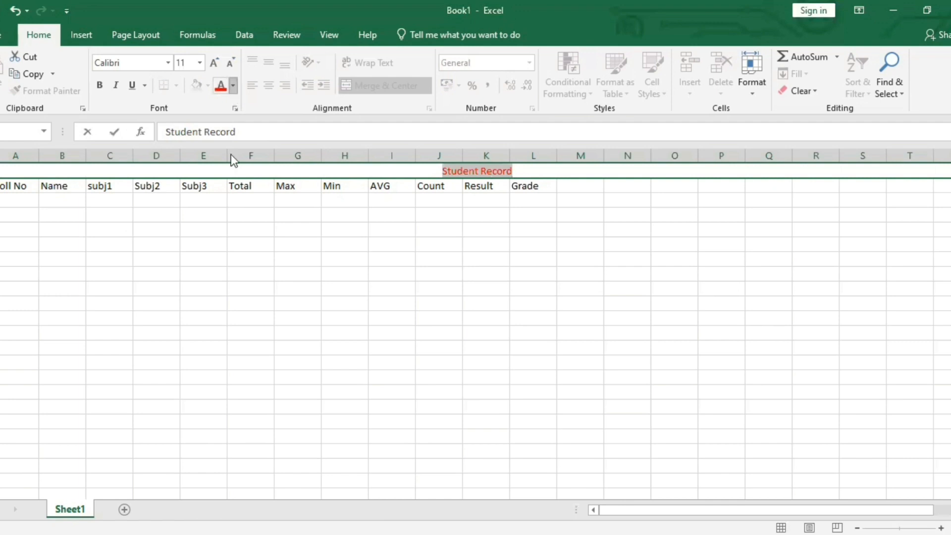
pyautogui.click(233, 86)
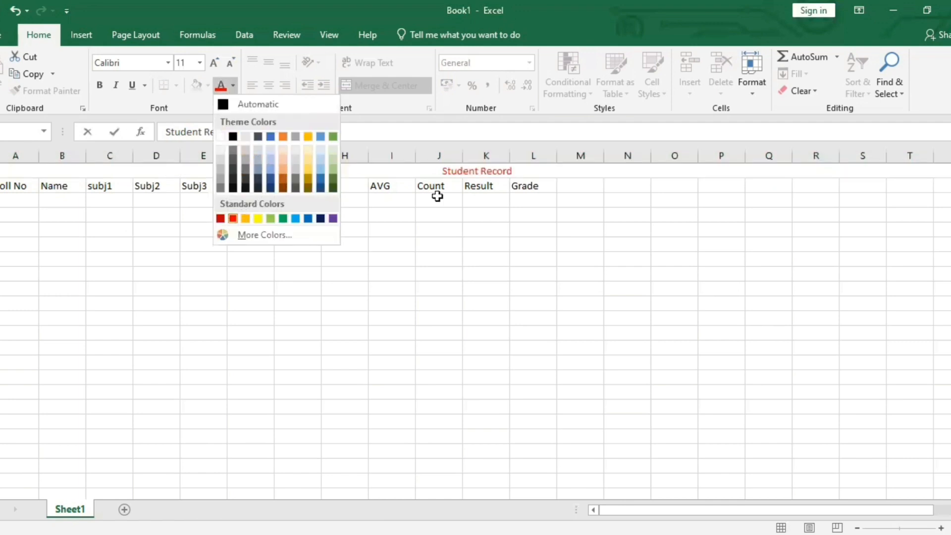
pyautogui.click(569, 169)
pyautogui.click(569, 170)
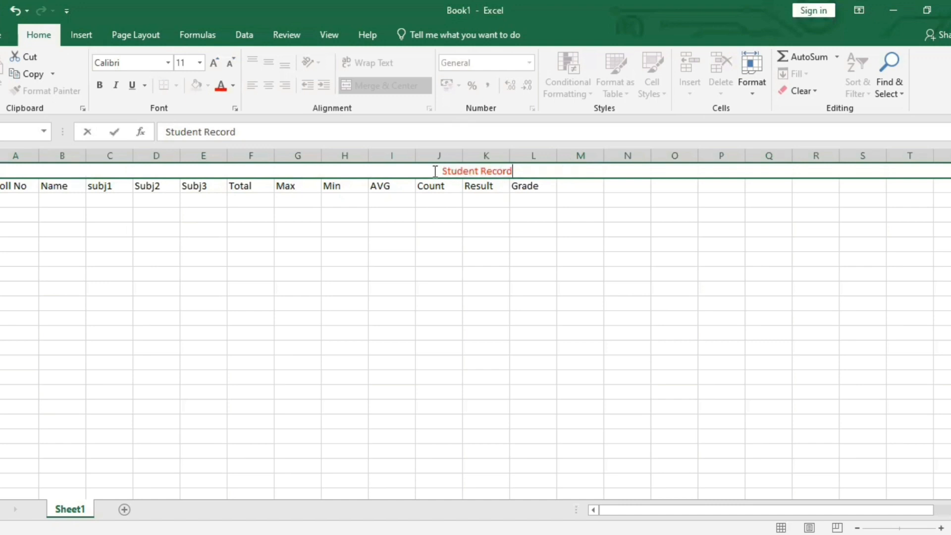
pyautogui.moveTo(435, 171); pyautogui.dragTo(530, 170)
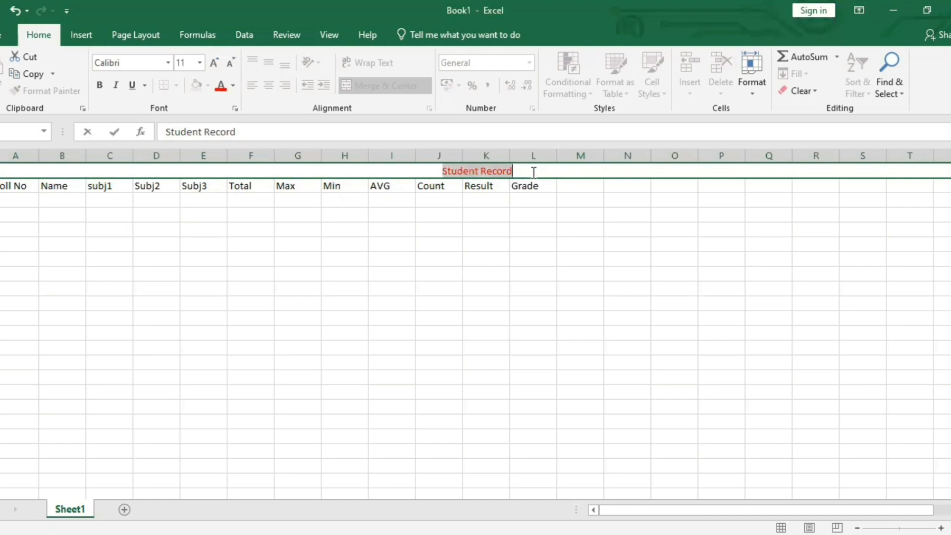
pyautogui.click(571, 196)
# Set the font of the Student Record title text to Arial Black
pyautogui.click(487, 171)
pyautogui.doubleClick(486, 171)
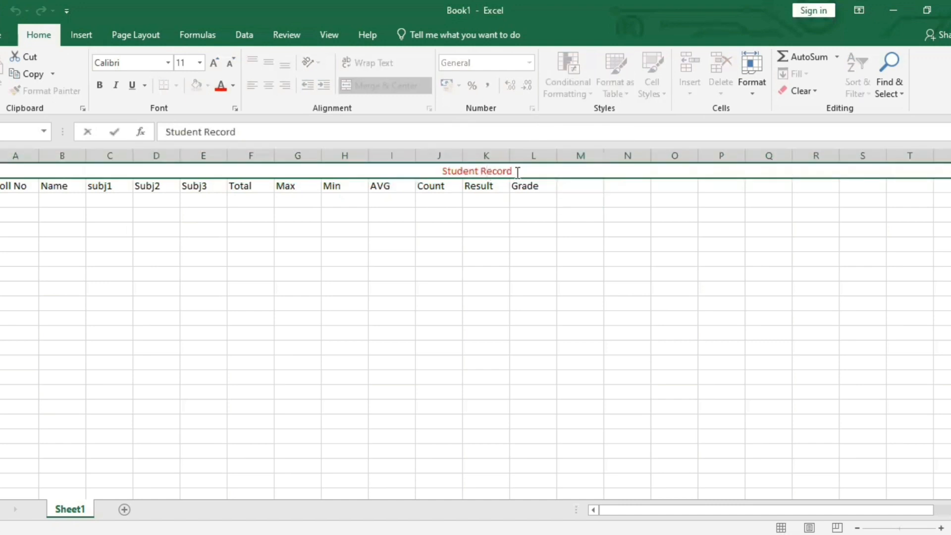
pyautogui.moveTo(518, 171); pyautogui.dragTo(432, 169)
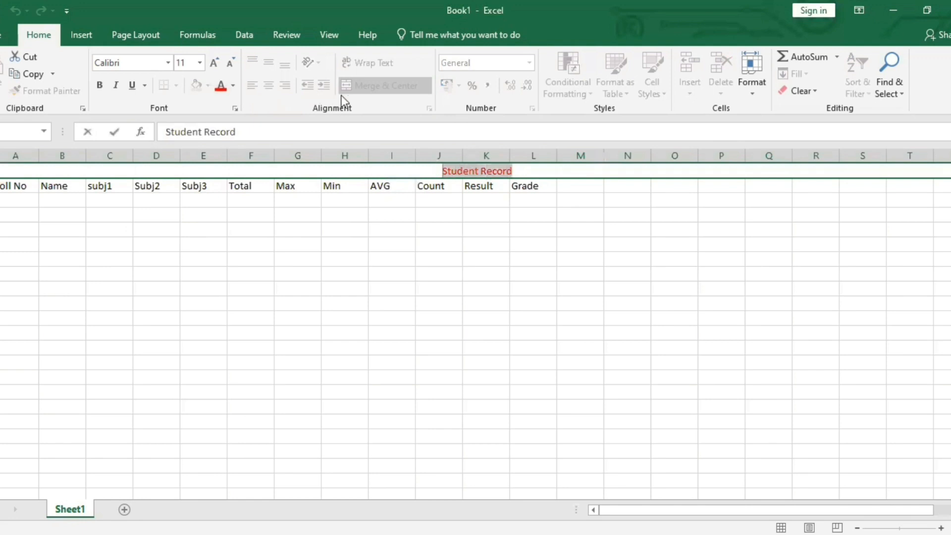
pyautogui.click(167, 62)
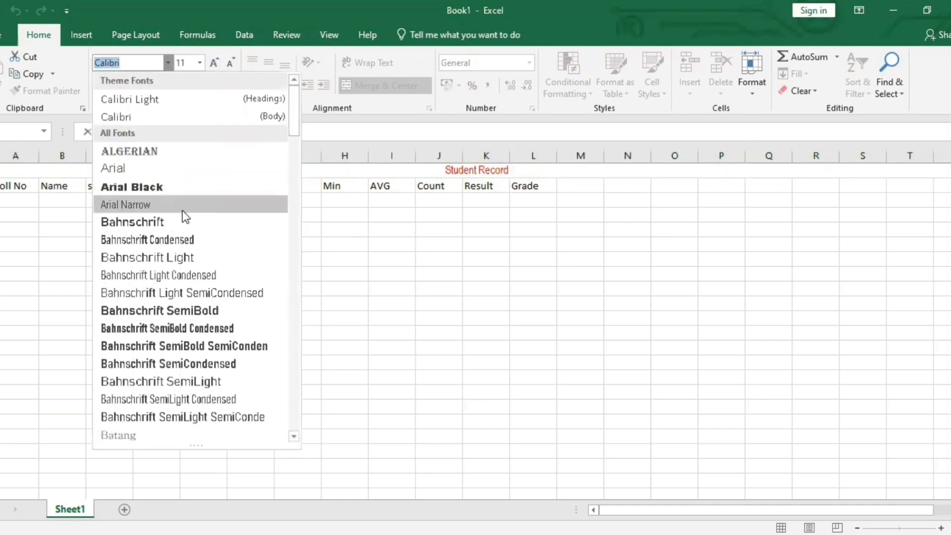
pyautogui.click(183, 190)
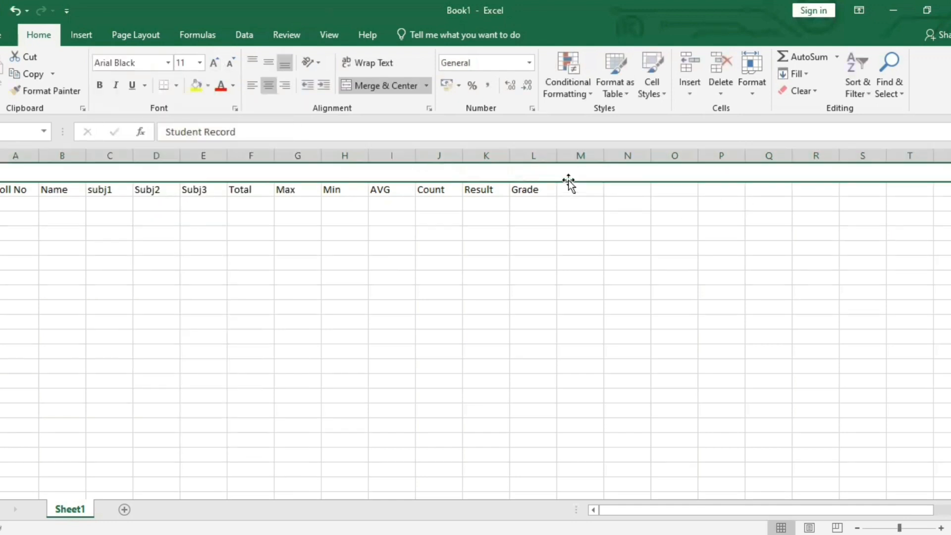
# Unmerge the title row and select the Student Record text in cell A1
pyautogui.doubleClick(532, 175)
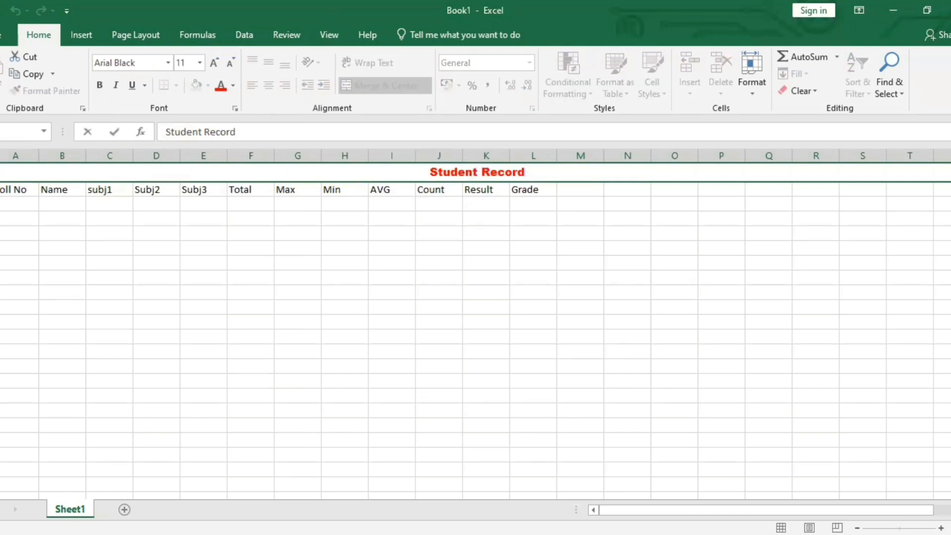
pyautogui.press('Escape')
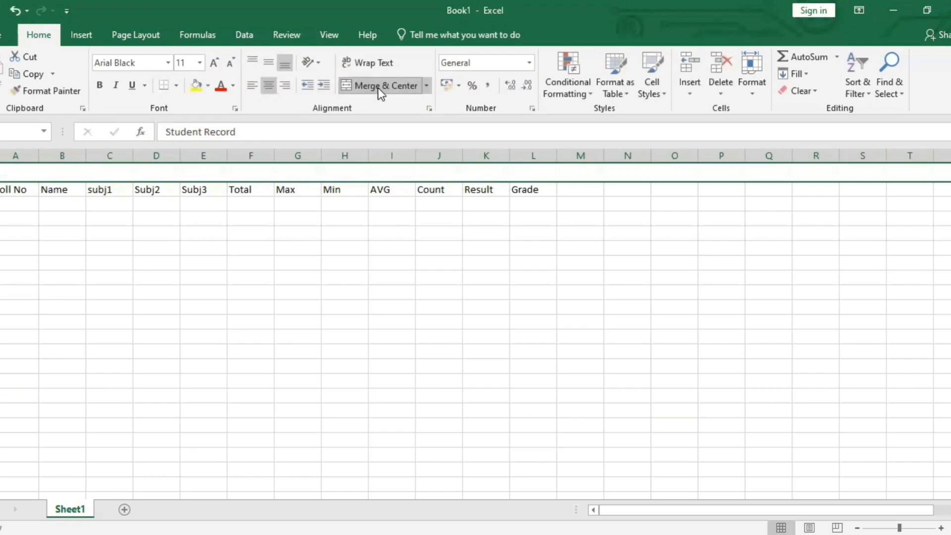
pyautogui.click(116, 175)
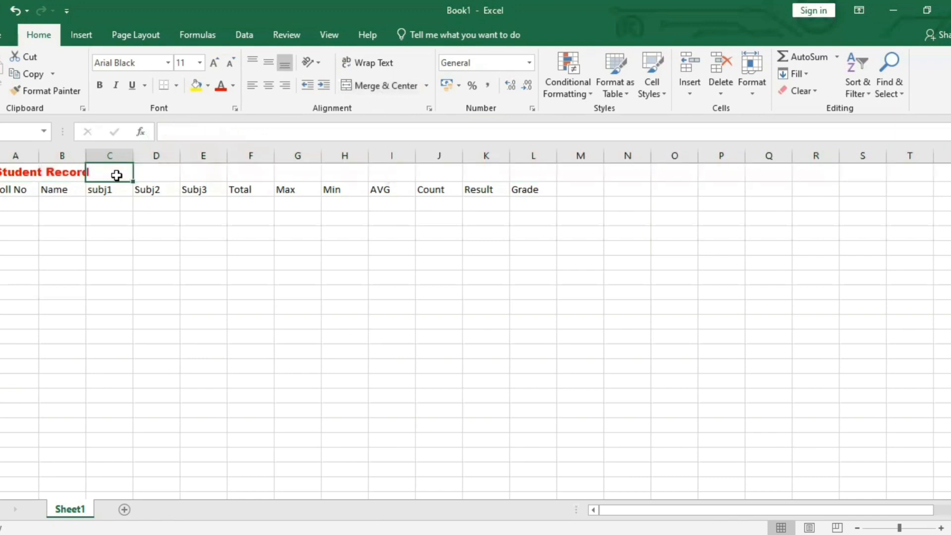
pyautogui.doubleClick(22, 172)
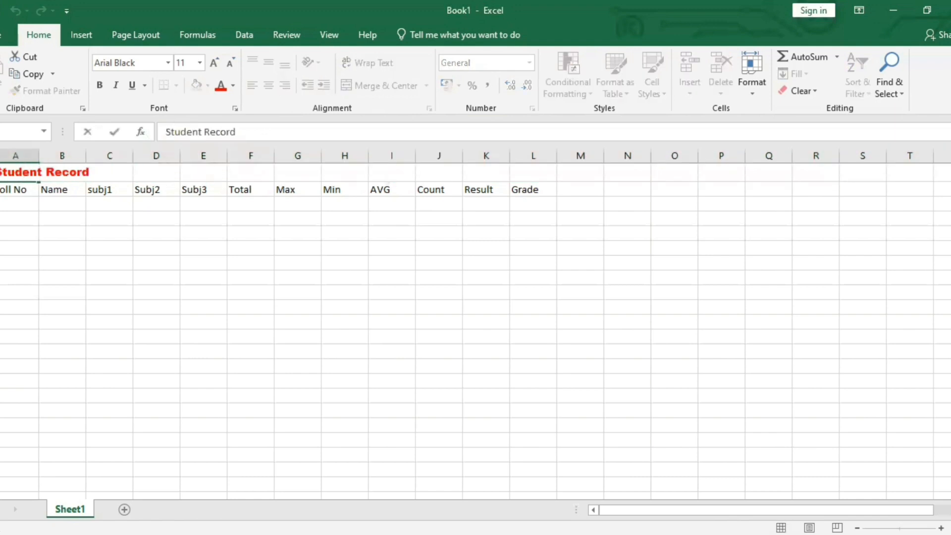
pyautogui.moveTo(2, 171); pyautogui.dragTo(110, 172)
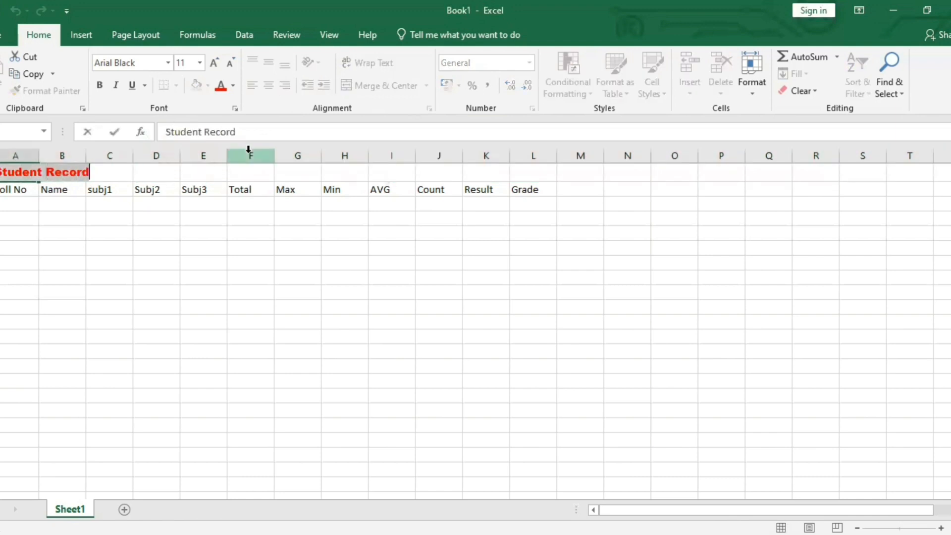
pyautogui.click(110, 176)
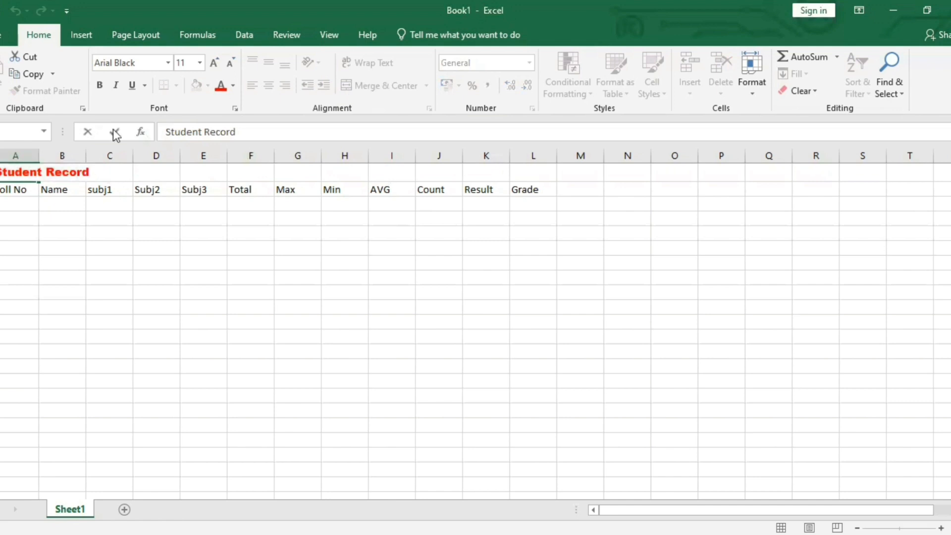
pyautogui.doubleClick(5, 175)
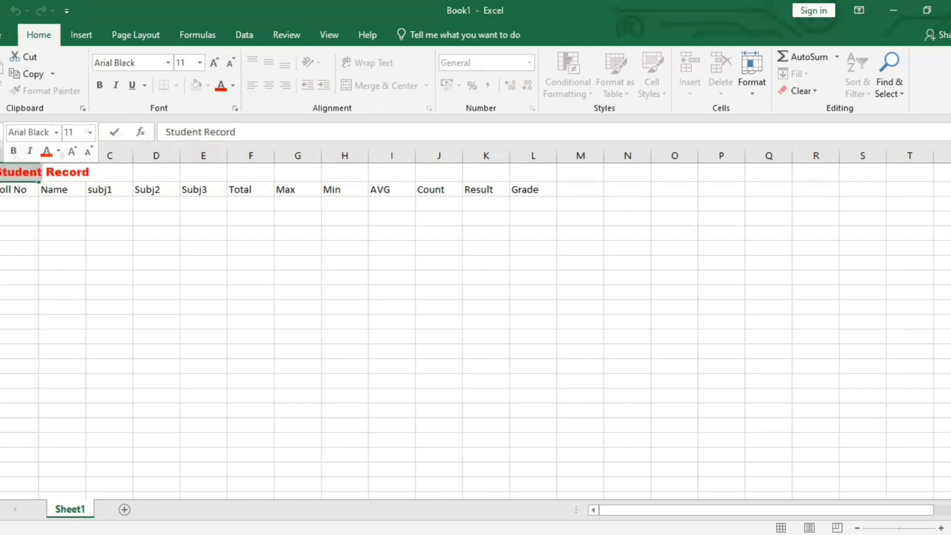
pyautogui.click(3, 172)
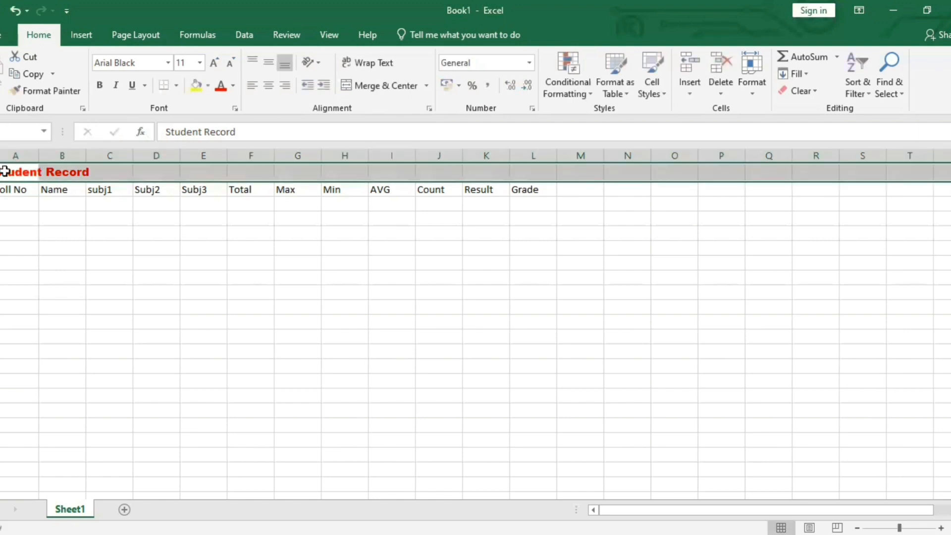
# Merge and center the whole of row 1 again and check the Student Record title in it
pyautogui.click(405, 84)
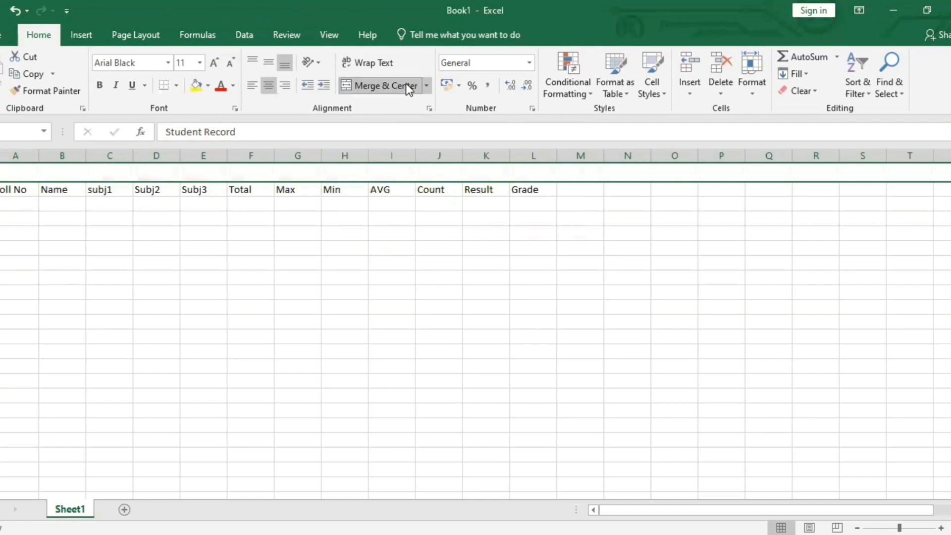
pyautogui.click(555, 204)
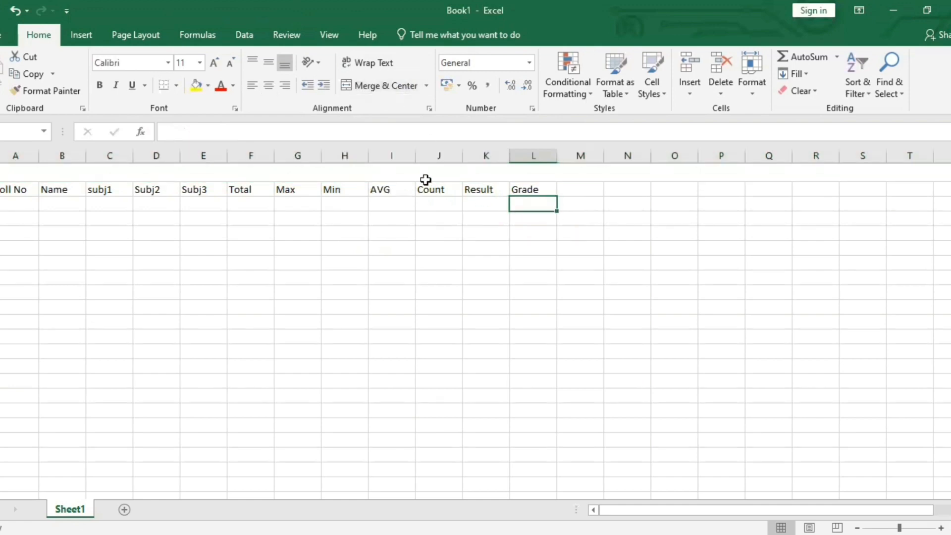
pyautogui.click(458, 171)
pyautogui.doubleClick(458, 171)
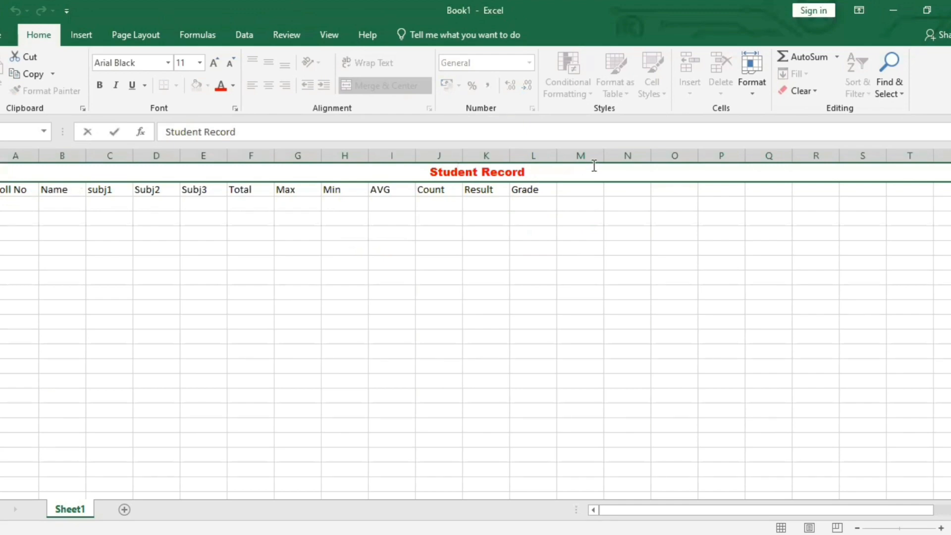
pyautogui.click(582, 196)
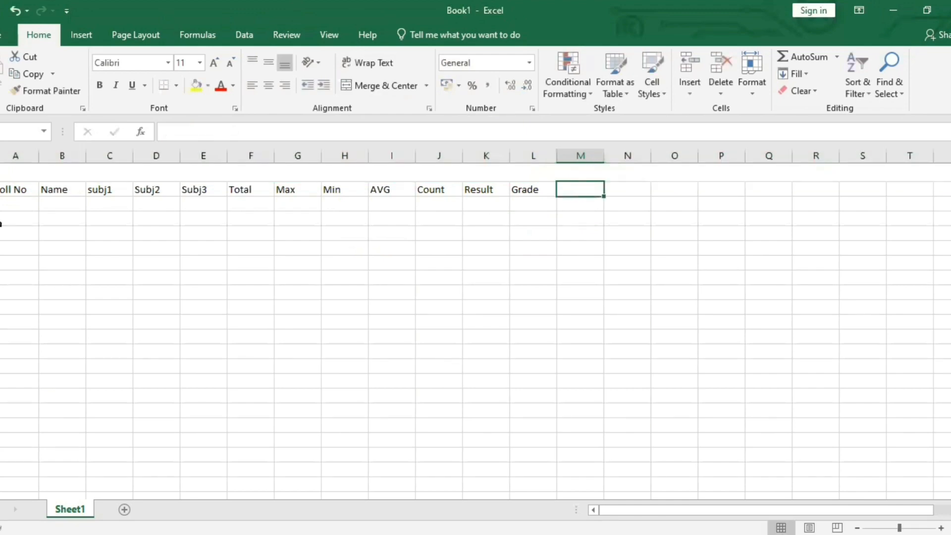
# Enter roll number 1 in cell A3 and fill the series down to A7 as 1 to 5
pyautogui.click(9, 206)
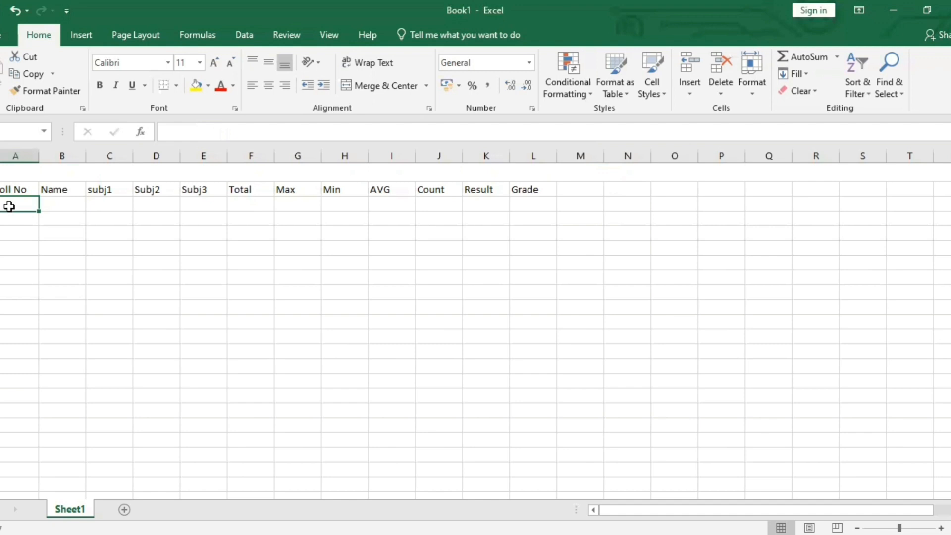
pyautogui.write('1')
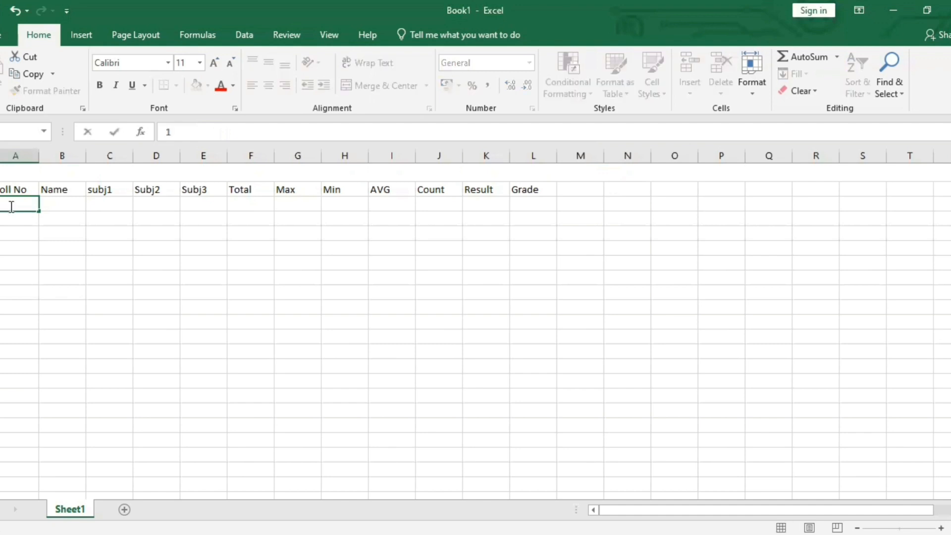
pyautogui.press('Return')
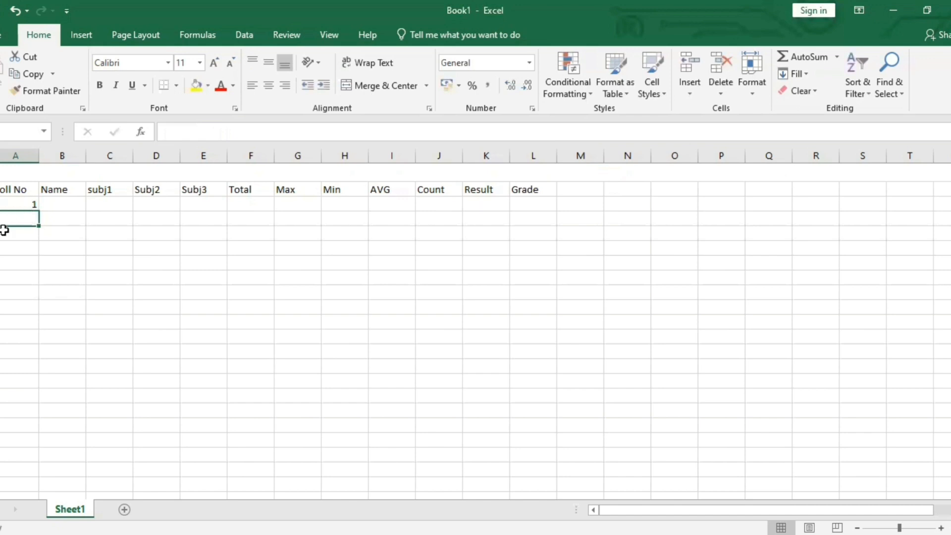
pyautogui.click(30, 203)
pyautogui.moveTo(38, 211); pyautogui.dragTo(33, 270)
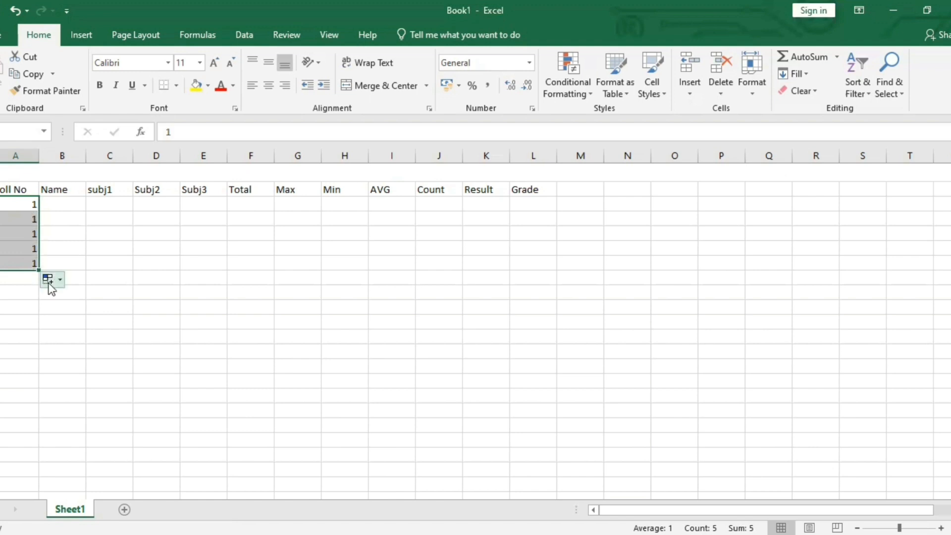
pyautogui.click(56, 280)
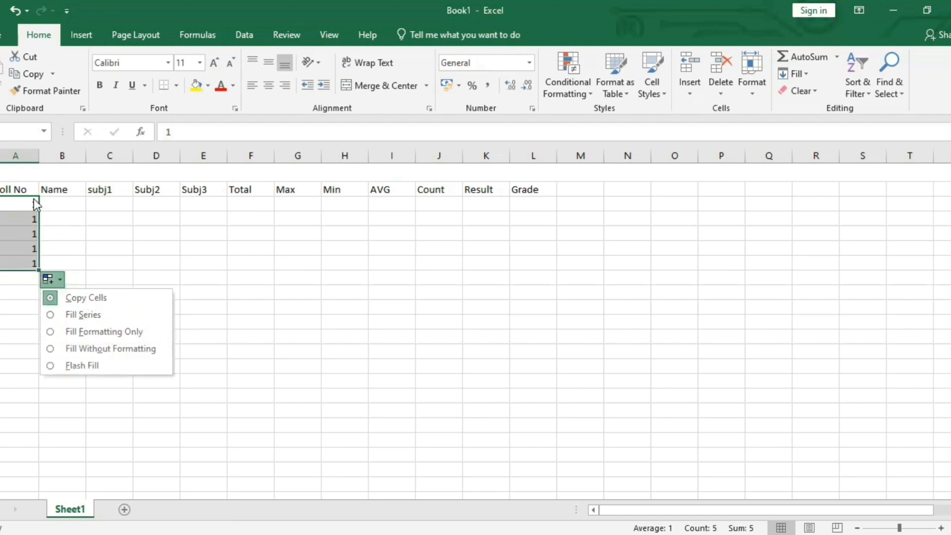
pyautogui.click(79, 313)
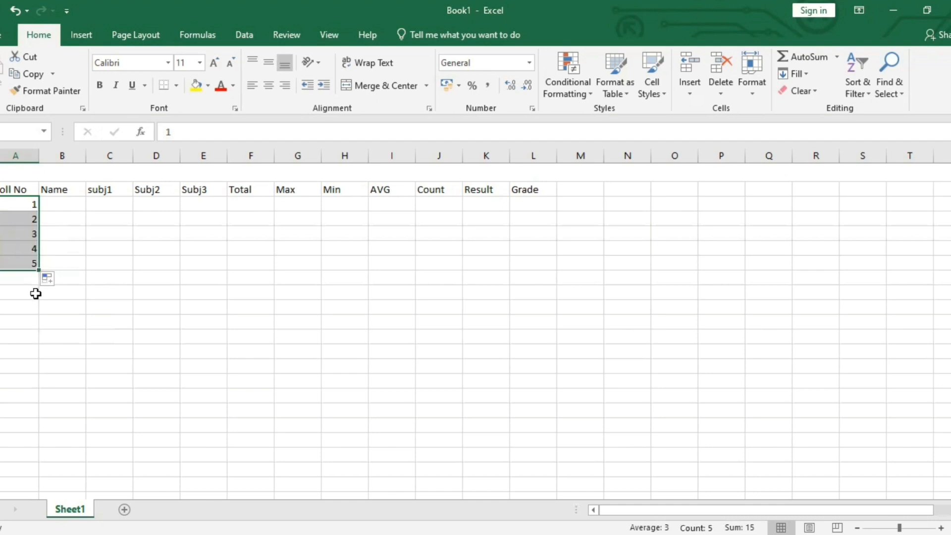
# Enter A, B, C, D and E in the Name column beside roll numbers 1 to 5
pyautogui.click(76, 209)
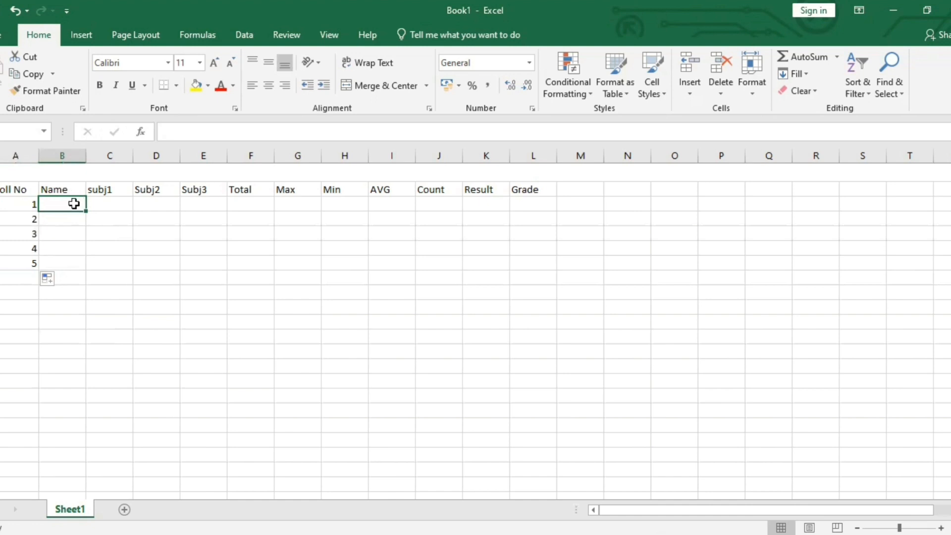
pyautogui.doubleClick(75, 204)
pyautogui.write('A')
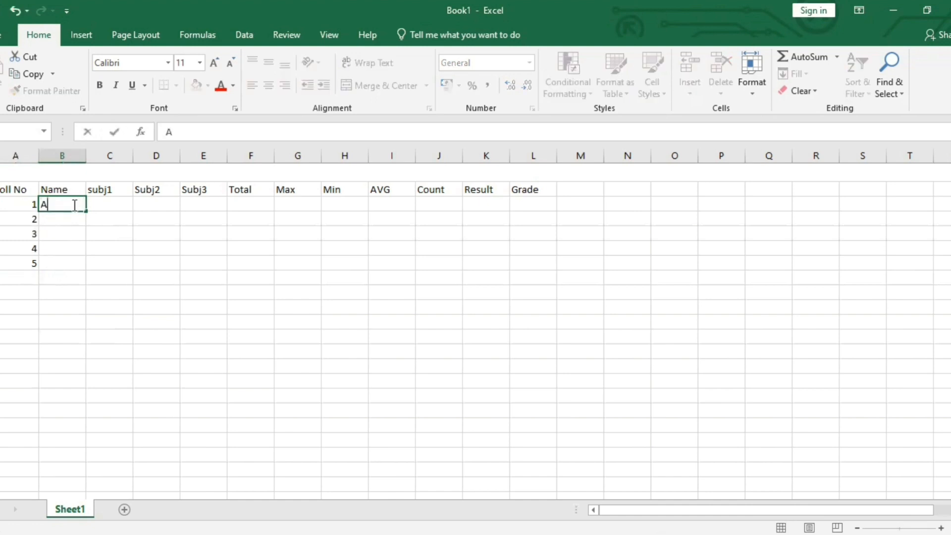
pyautogui.click(75, 220)
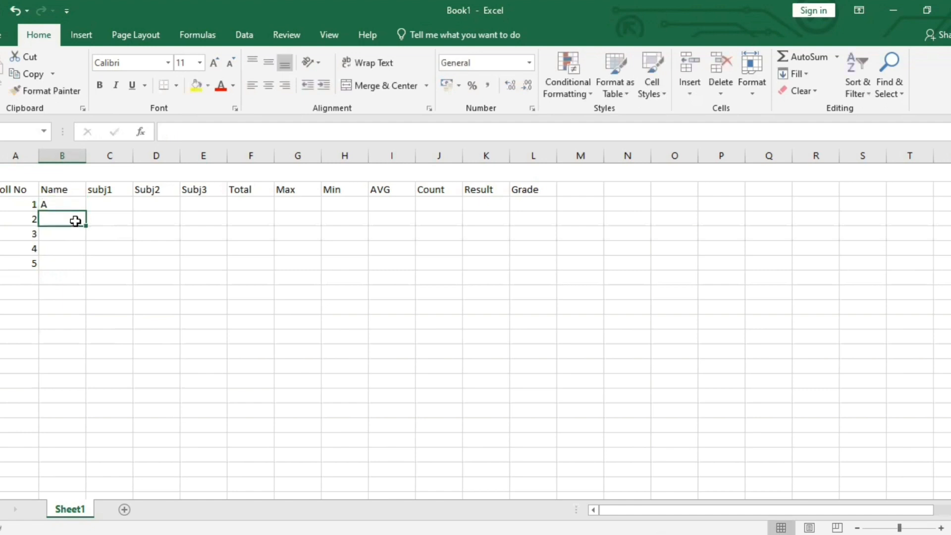
pyautogui.write('B')
pyautogui.press('Return')
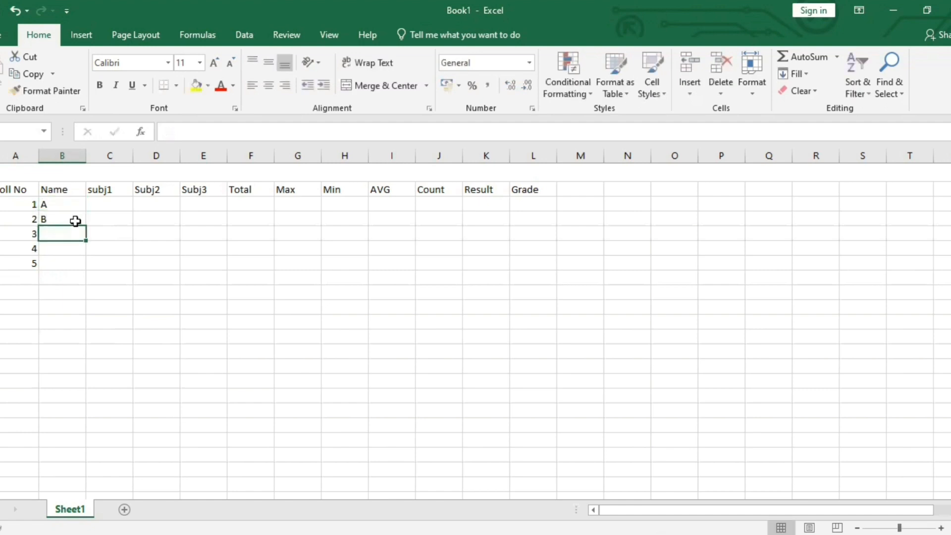
pyautogui.write('C')
pyautogui.press('Return')
pyautogui.write('D')
pyautogui.press('Return')
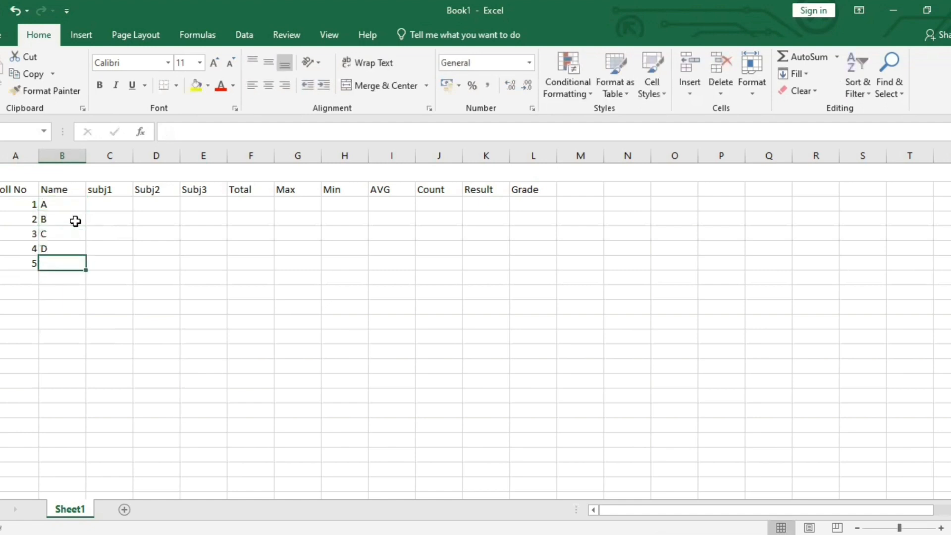
pyautogui.write('E')
# Select the marks range C3:E7 and enter the subj1 marks 20, 19, 67, 36 and 28 for students A to E
pyautogui.click(118, 205)
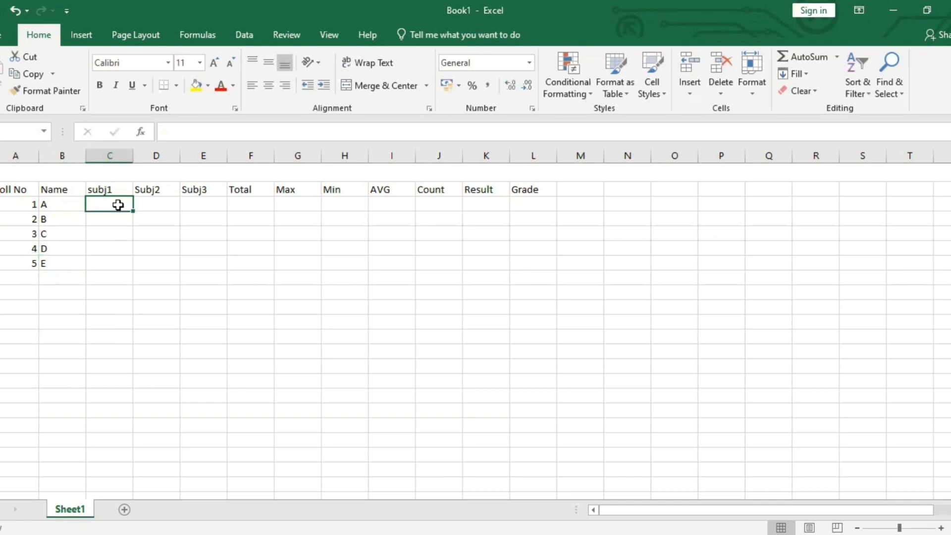
pyautogui.moveTo(133, 211); pyautogui.dragTo(205, 268)
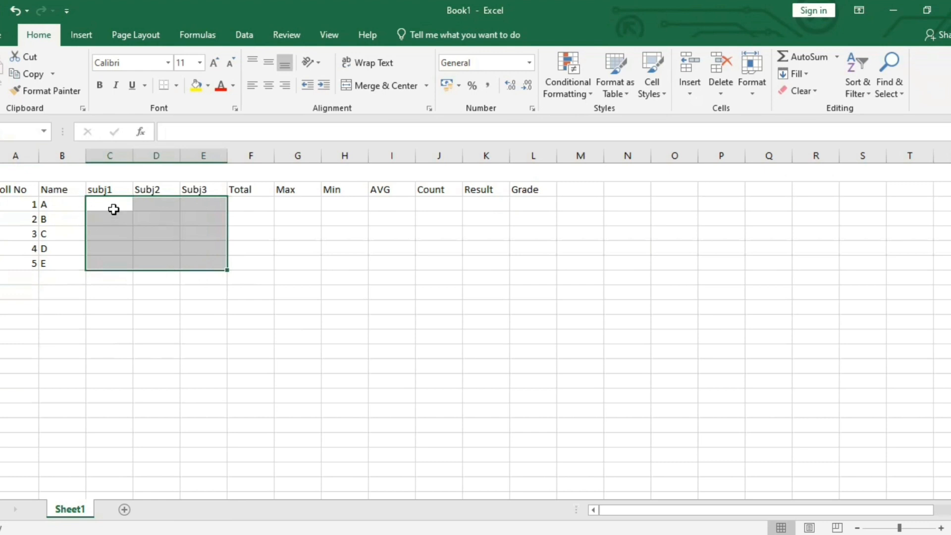
pyautogui.write('20')
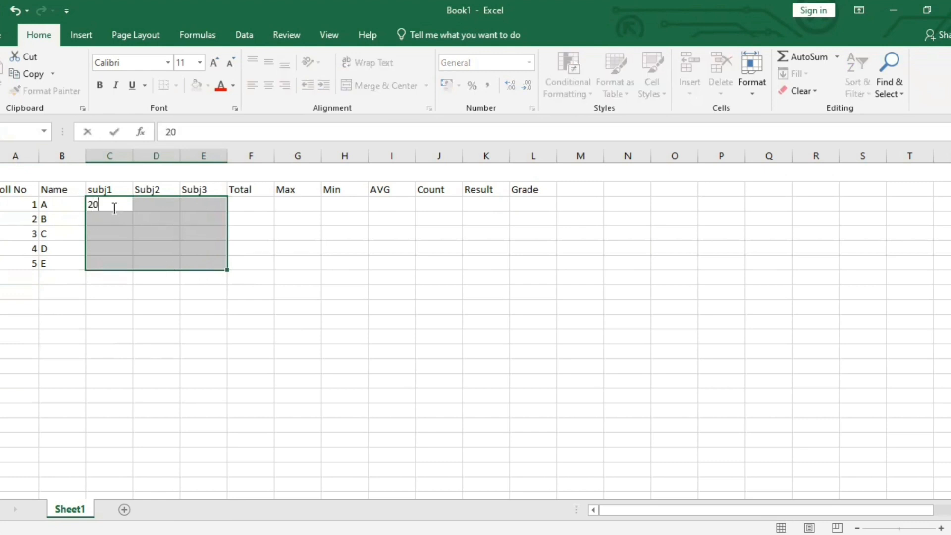
pyautogui.press('Return')
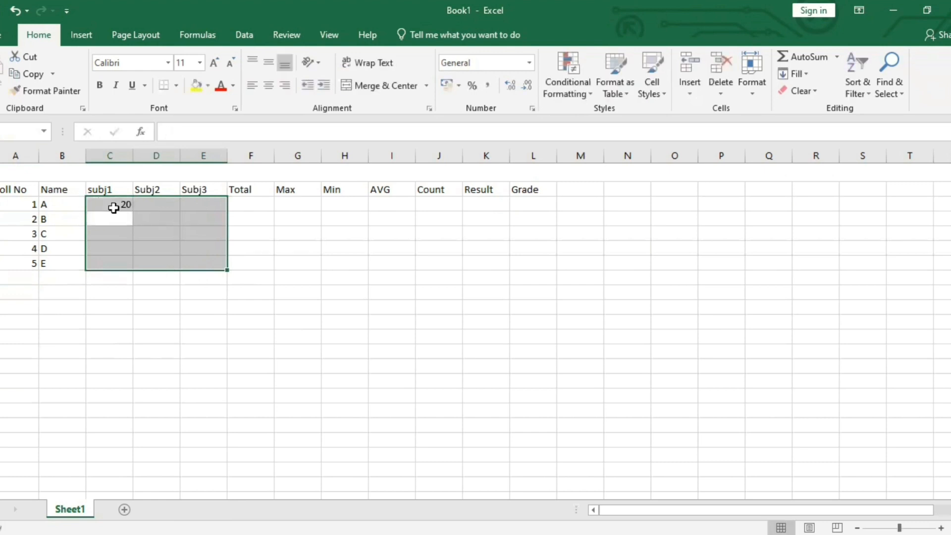
pyautogui.write('19')
pyautogui.press('Return')
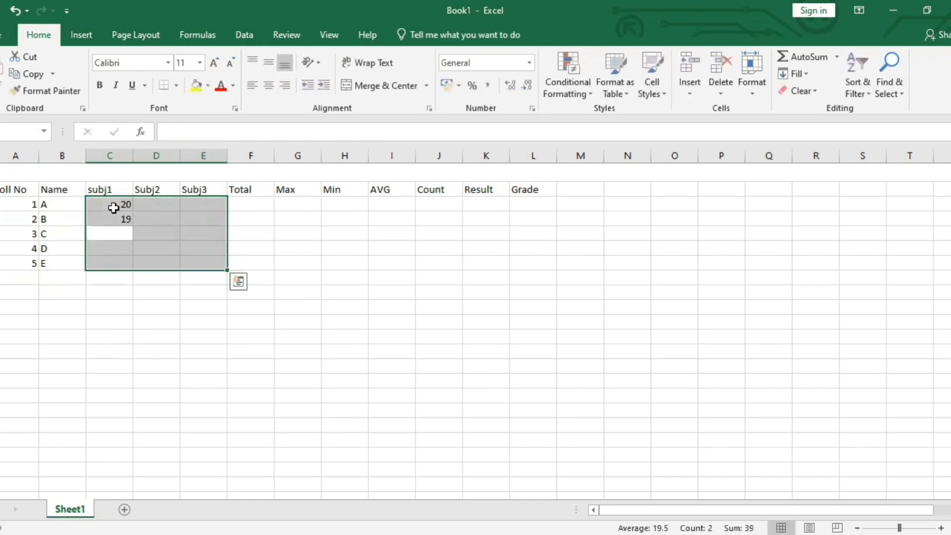
pyautogui.write('67')
pyautogui.press('Return')
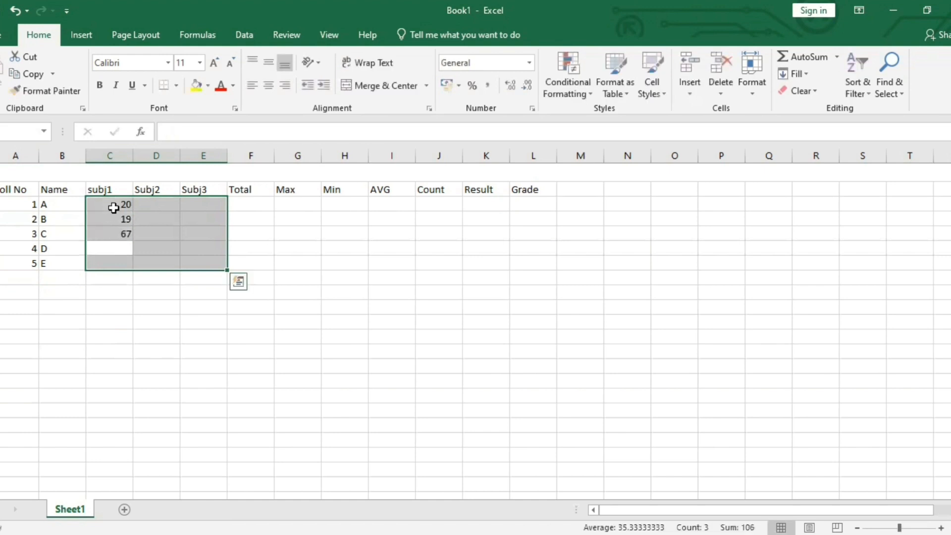
pyautogui.write('36')
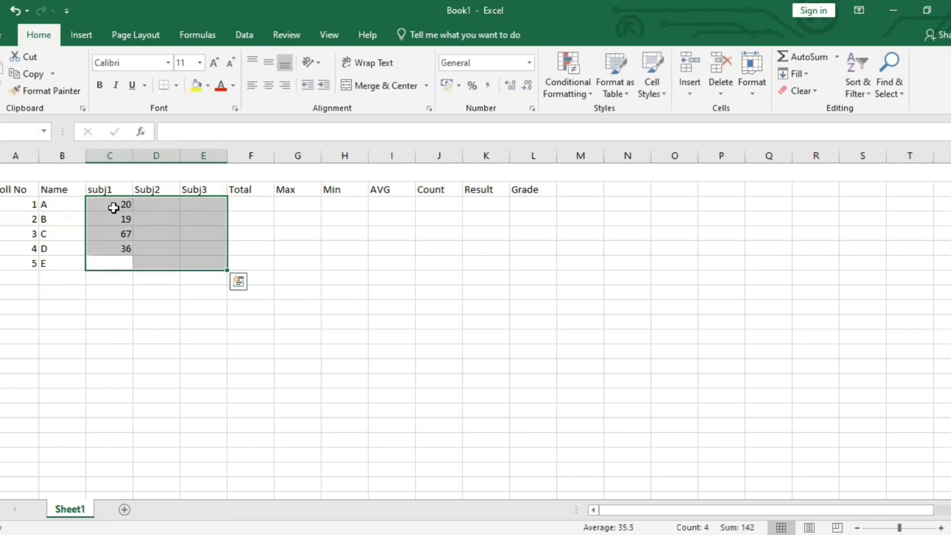
pyautogui.write('28')
pyautogui.press('Return')
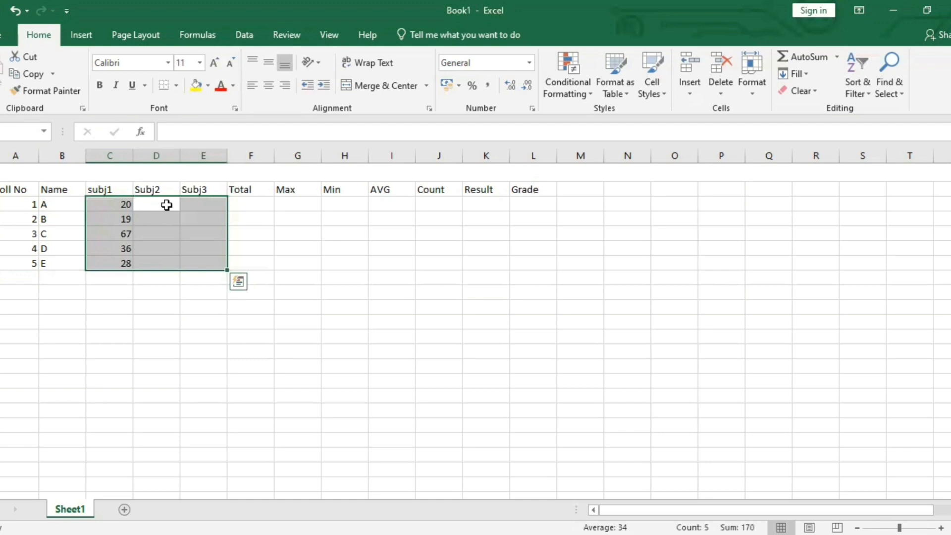
# Enter the Subj2 marks 67, 37, 19, 46 and 89 for students A to E in D3:D7
pyautogui.write('67')
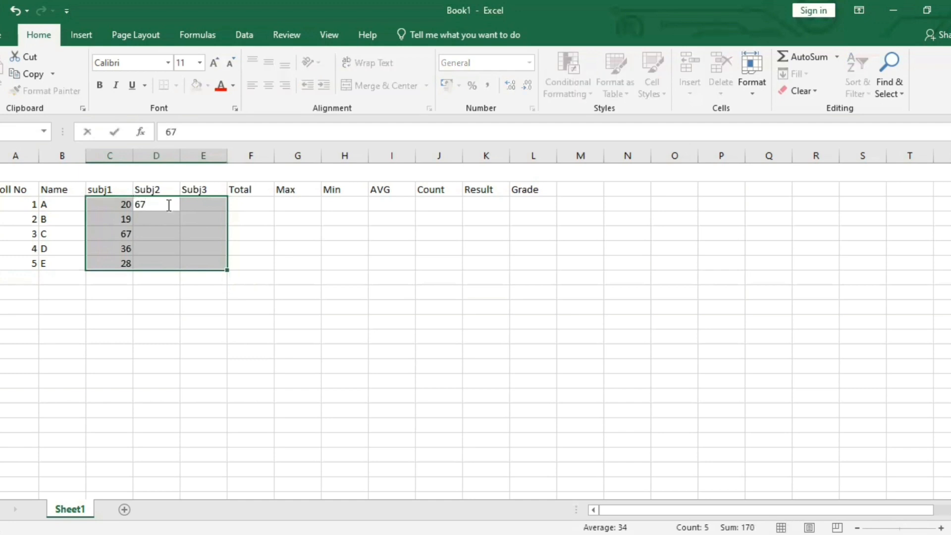
pyautogui.press('Return')
pyautogui.write('37')
pyautogui.press('Return')
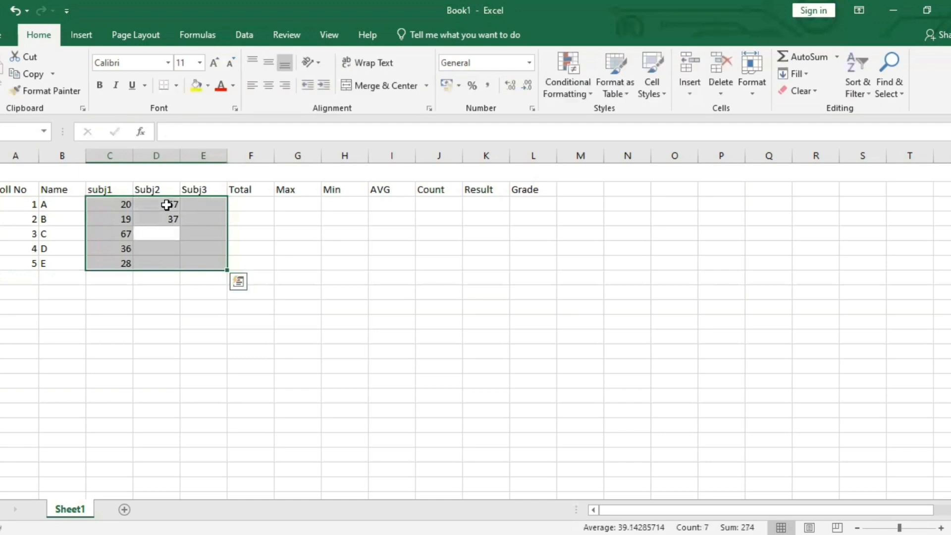
pyautogui.write('19')
pyautogui.press('Return')
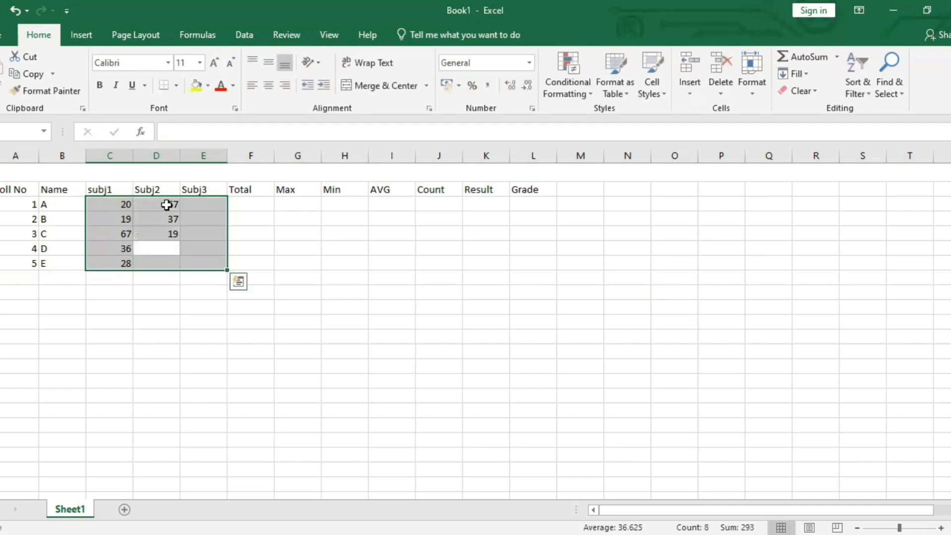
pyautogui.write('46')
pyautogui.press('Return')
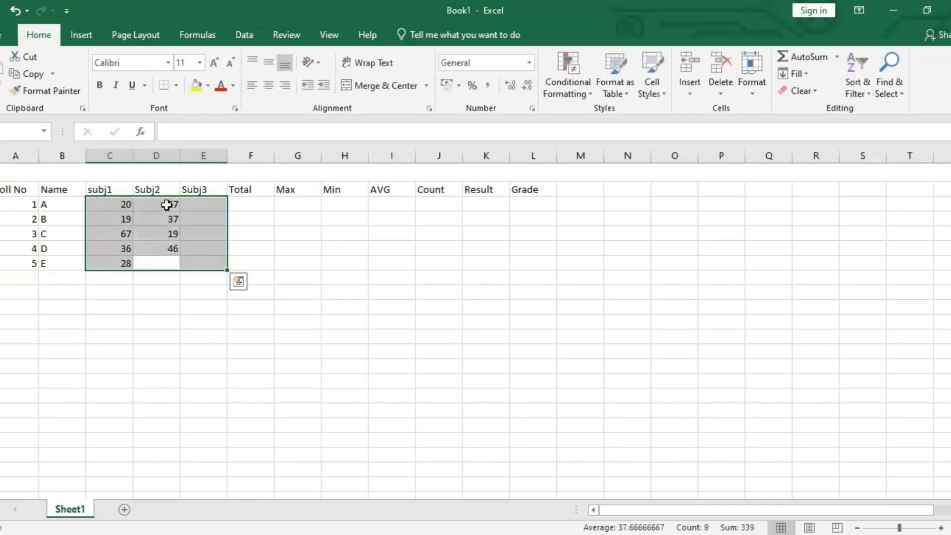
pyautogui.write('89')
pyautogui.press('Return')
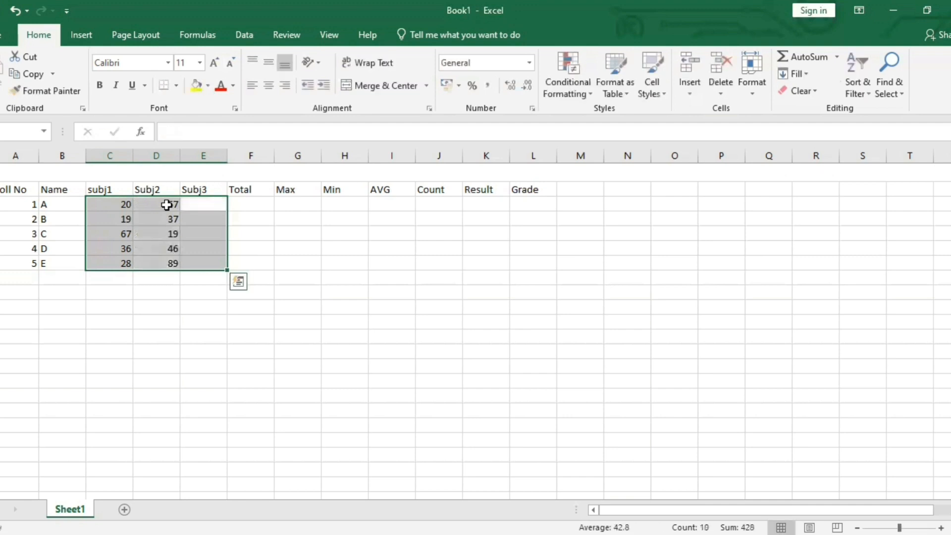
# Enter the Subj3 marks 49, 89, 50, 68 and 88 for students A to E in E3:E7 and deselect the marks range
pyautogui.write('49')
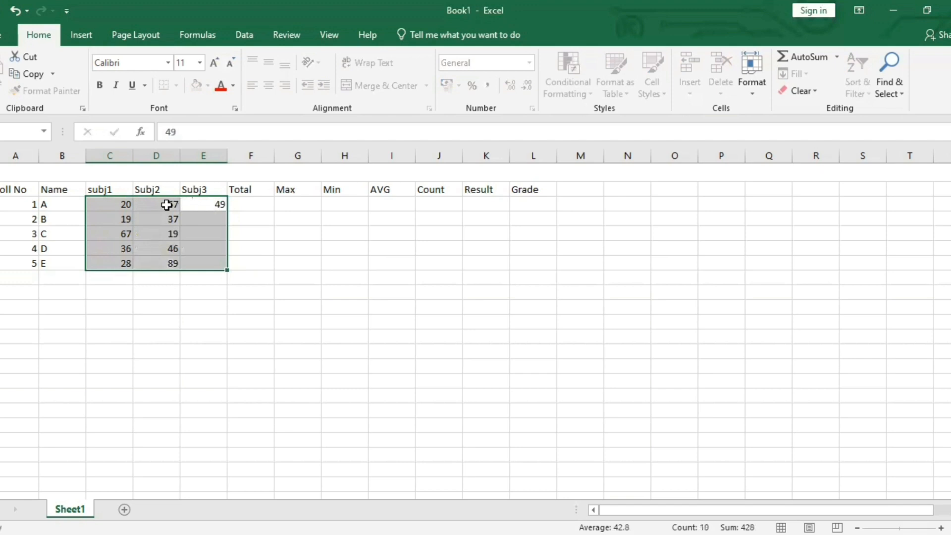
pyautogui.press('Return')
pyautogui.write('89')
pyautogui.press('Return')
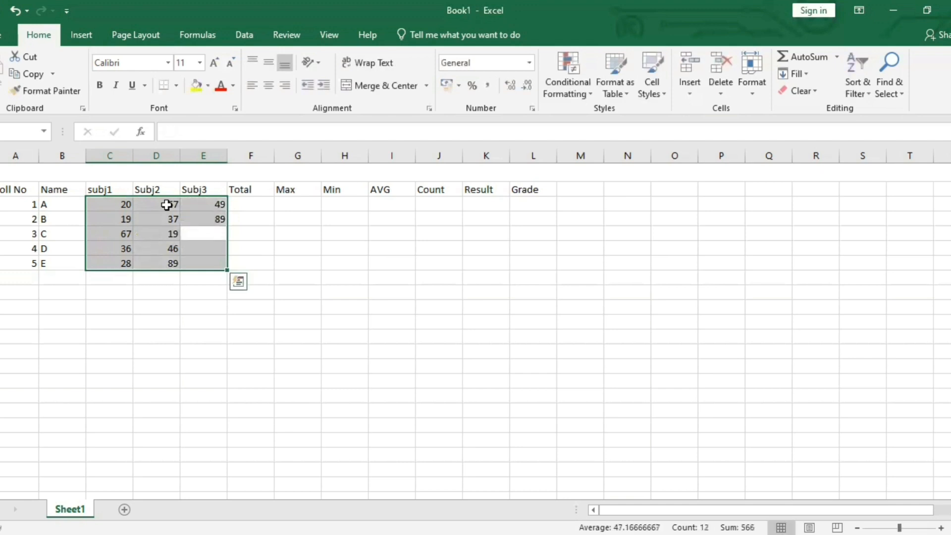
pyautogui.write('50')
pyautogui.press('Return')
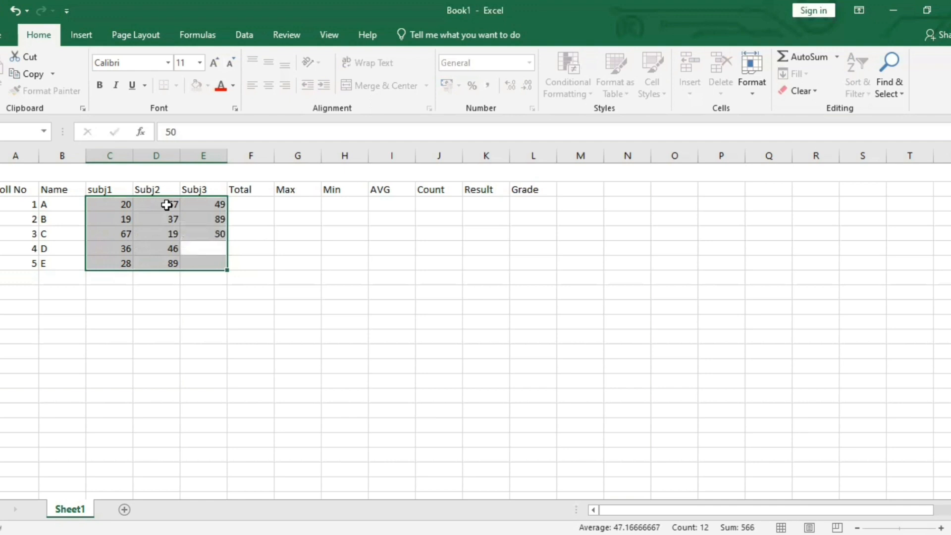
pyautogui.write('68')
pyautogui.press('Return')
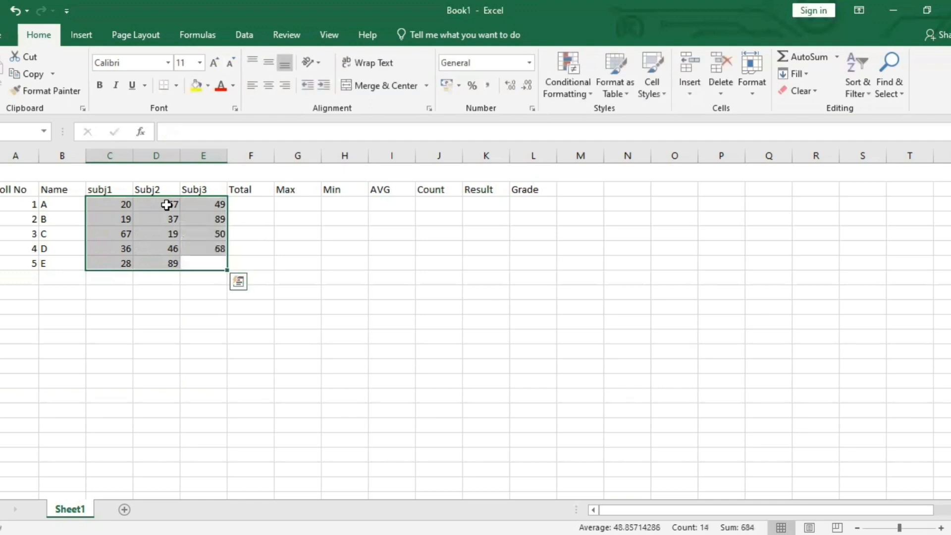
pyautogui.write('89')
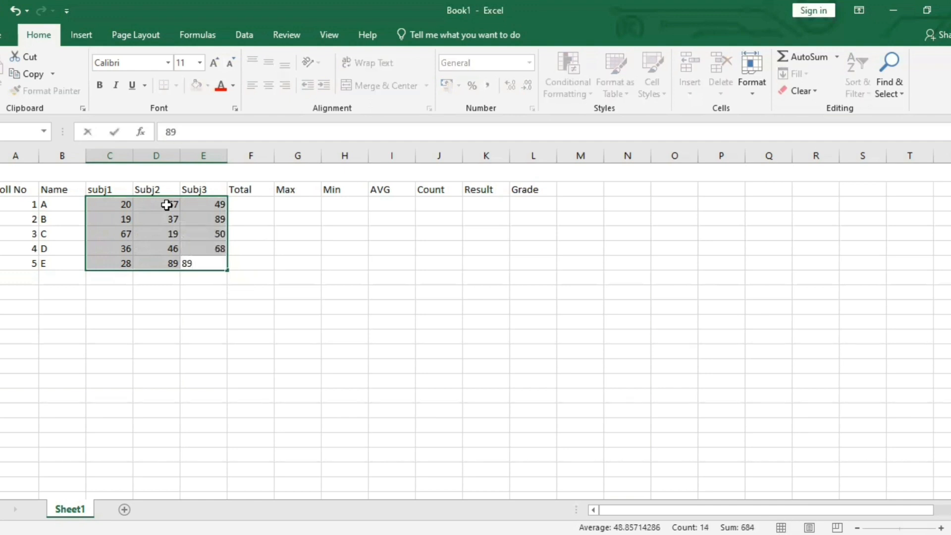
pyautogui.press('BackSpace')
pyautogui.write('8')
pyautogui.press('Return')
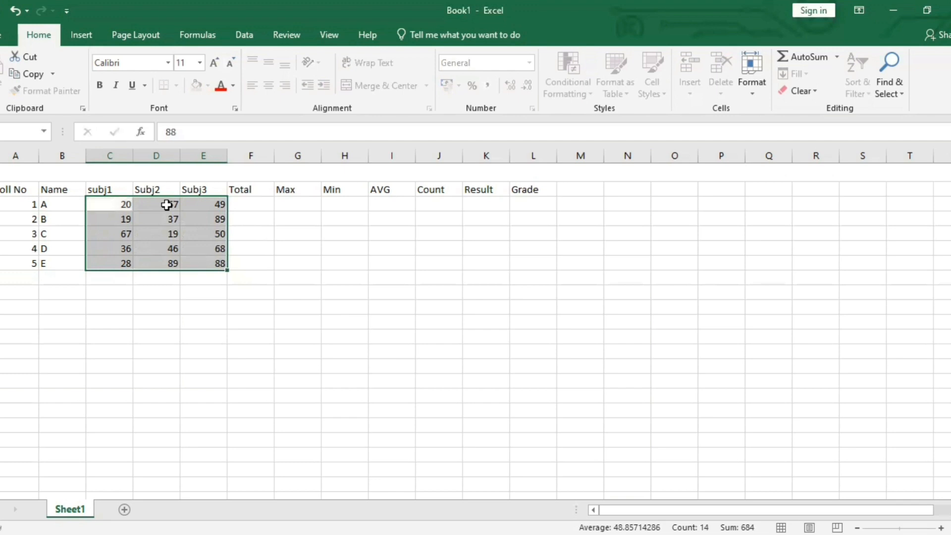
pyautogui.click(166, 205)
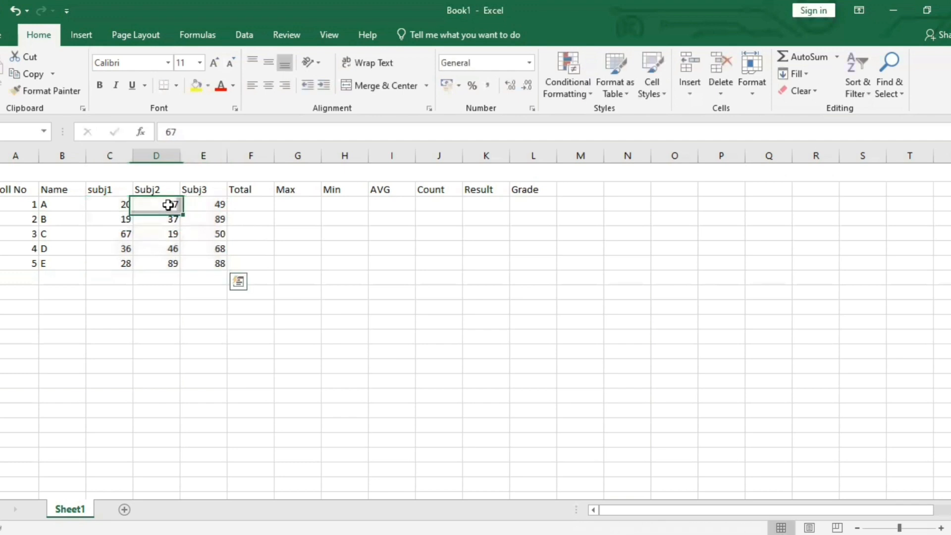
pyautogui.click(124, 208)
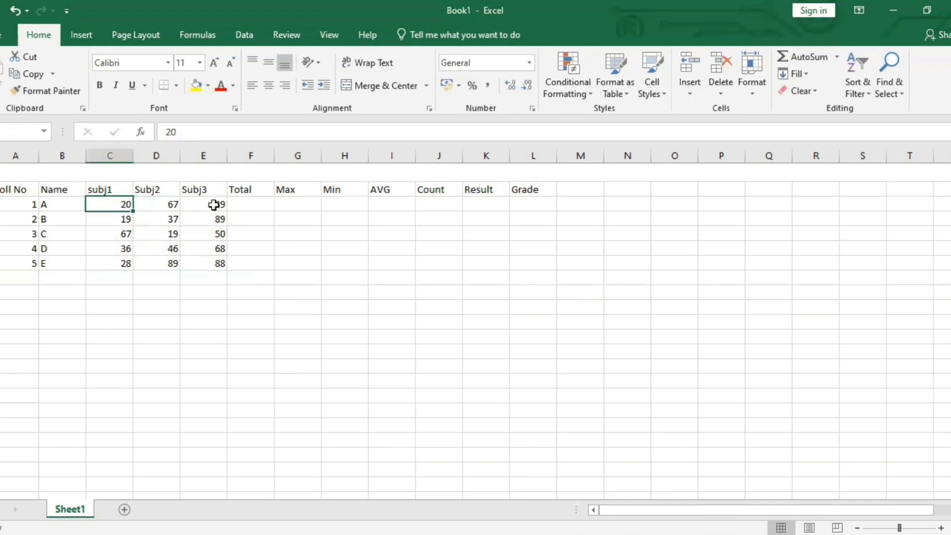
# Calculate student A's total in F3 by adding the three subject marks with the formula =C3+D3+E3
pyautogui.click(267, 204)
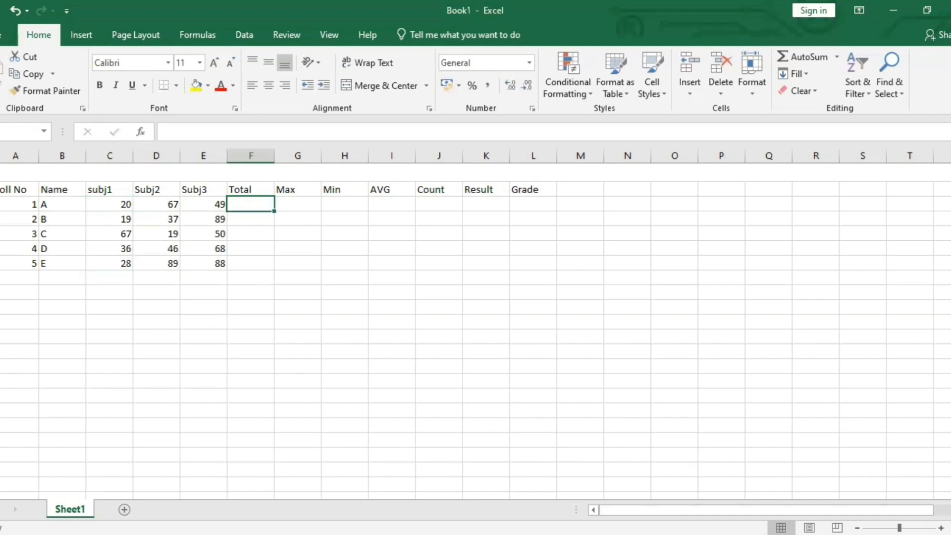
pyautogui.scroll(10, 476, 322)
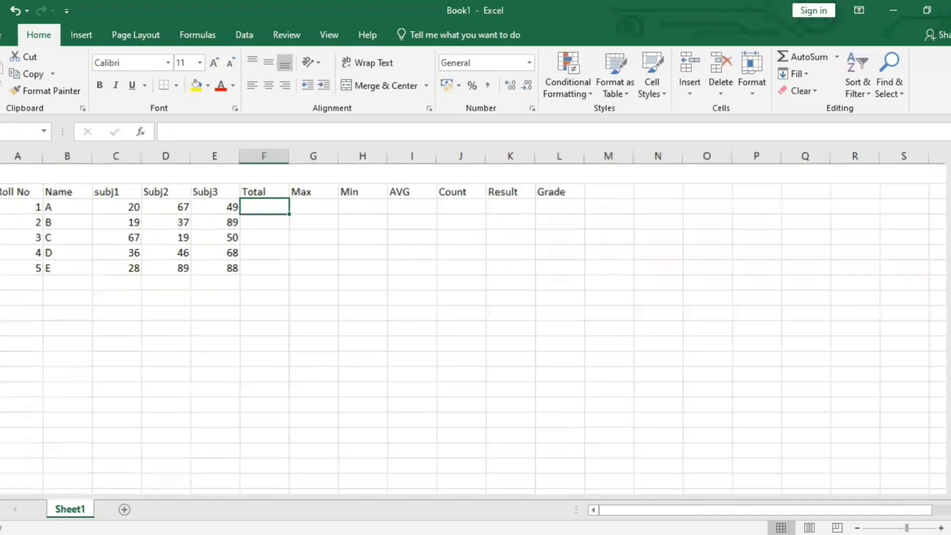
pyautogui.scroll(-10, 475, 322)
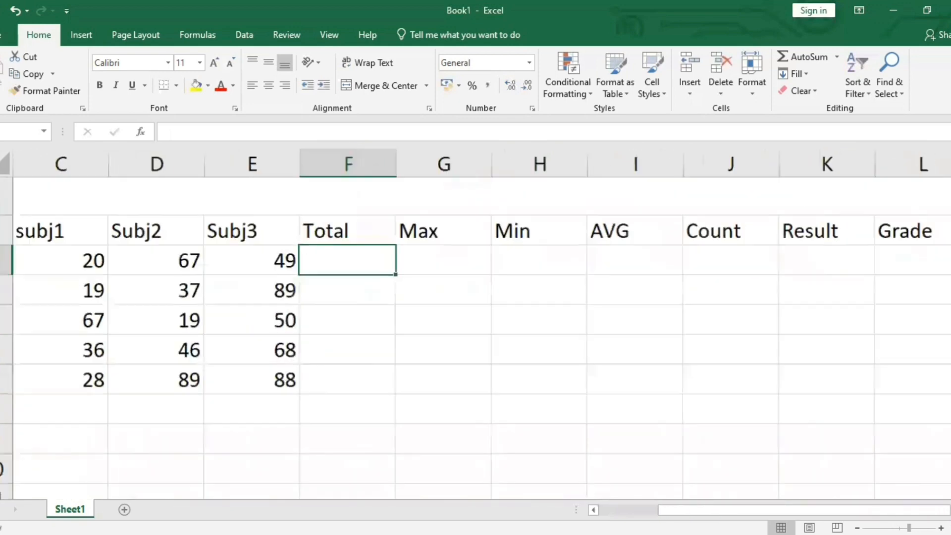
pyautogui.scroll(2, 475, 322)
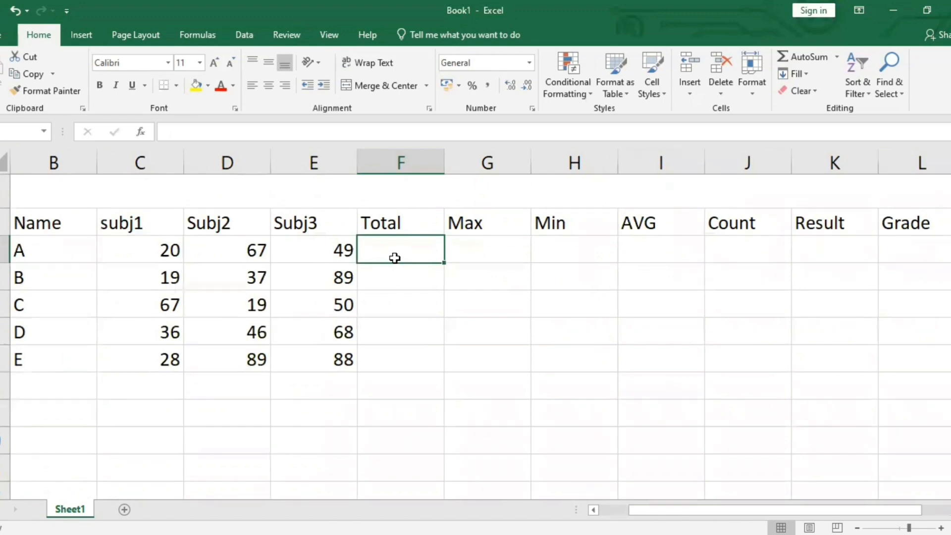
pyautogui.doubleClick(395, 248)
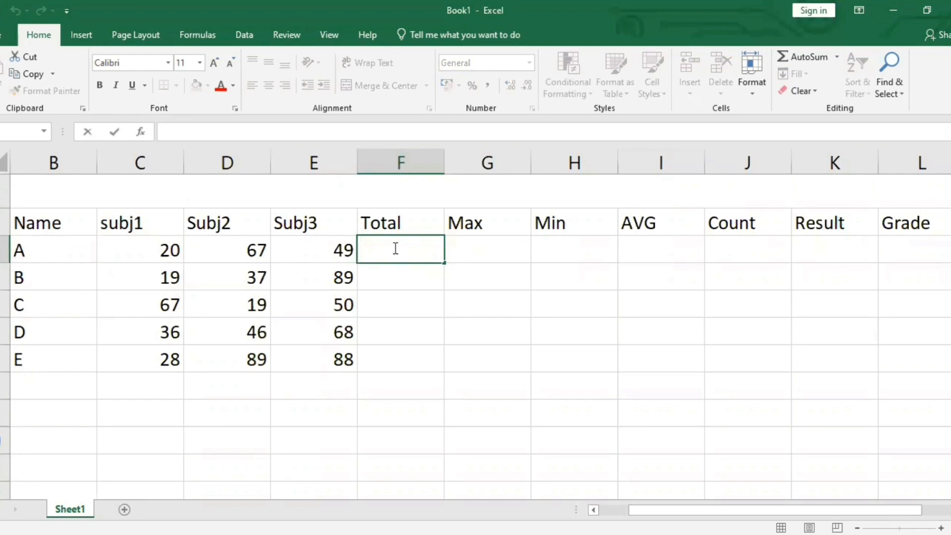
pyautogui.write('=')
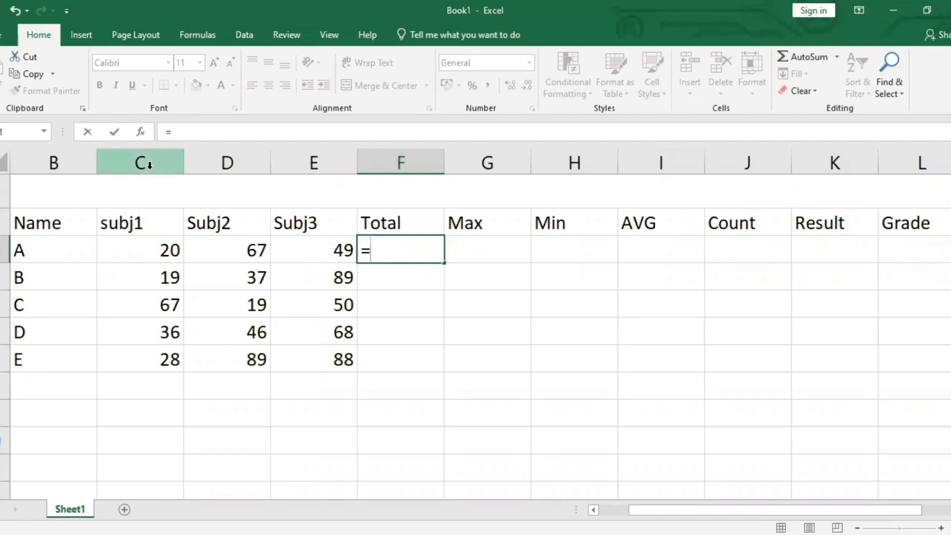
pyautogui.click(152, 256)
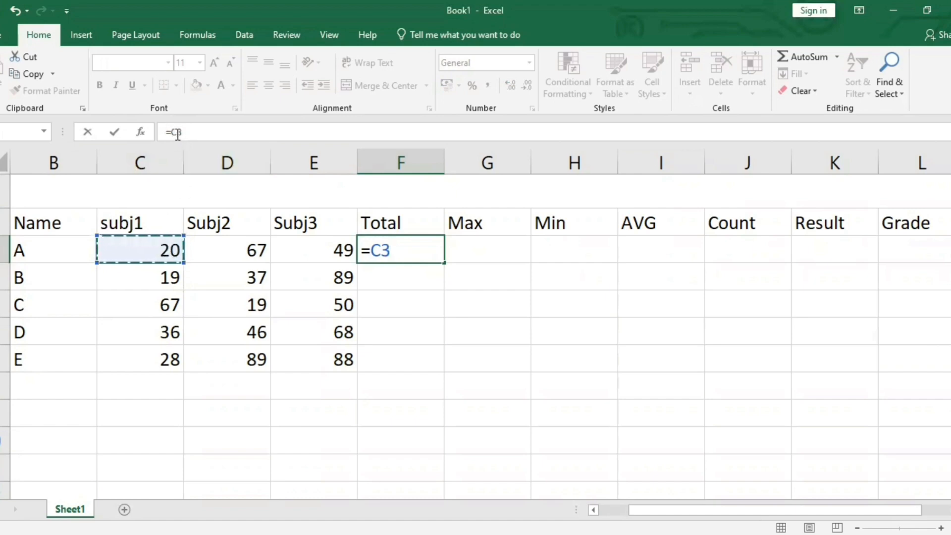
pyautogui.moveTo(21, 254); pyautogui.dragTo(210, 255)
pyautogui.click(225, 250)
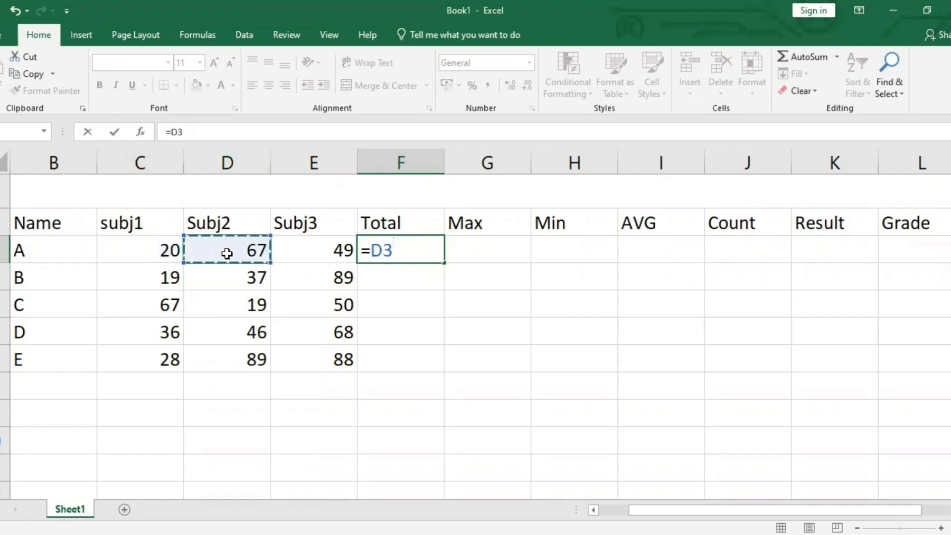
pyautogui.click(178, 255)
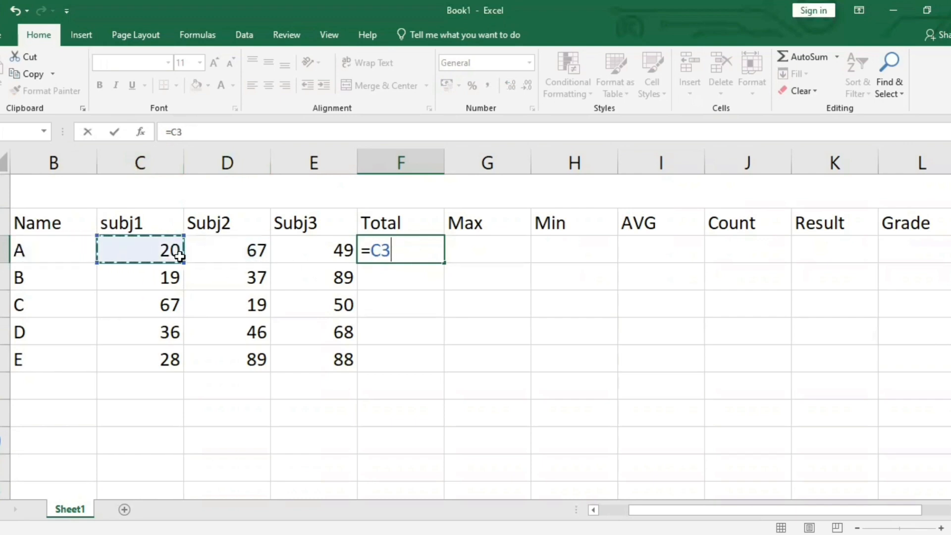
pyautogui.click(411, 251)
pyautogui.write('+')
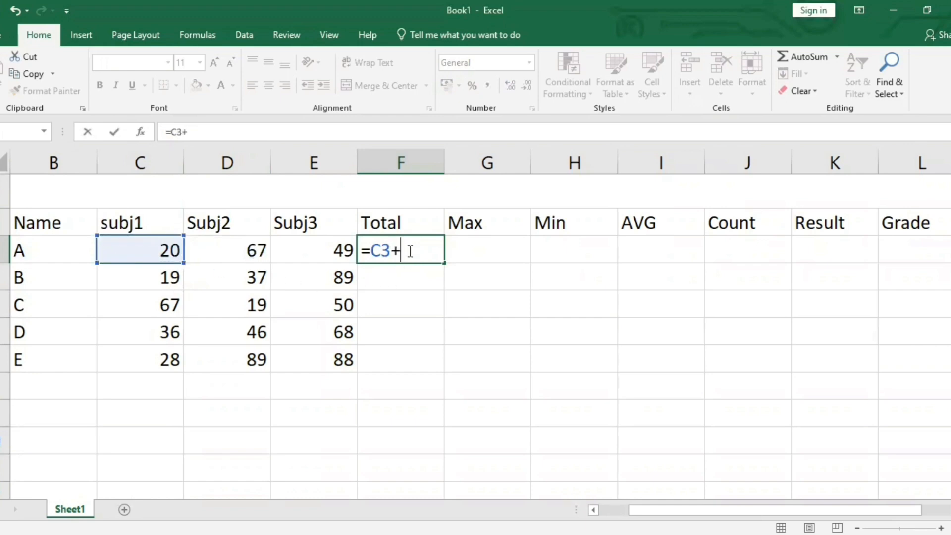
pyautogui.click(241, 249)
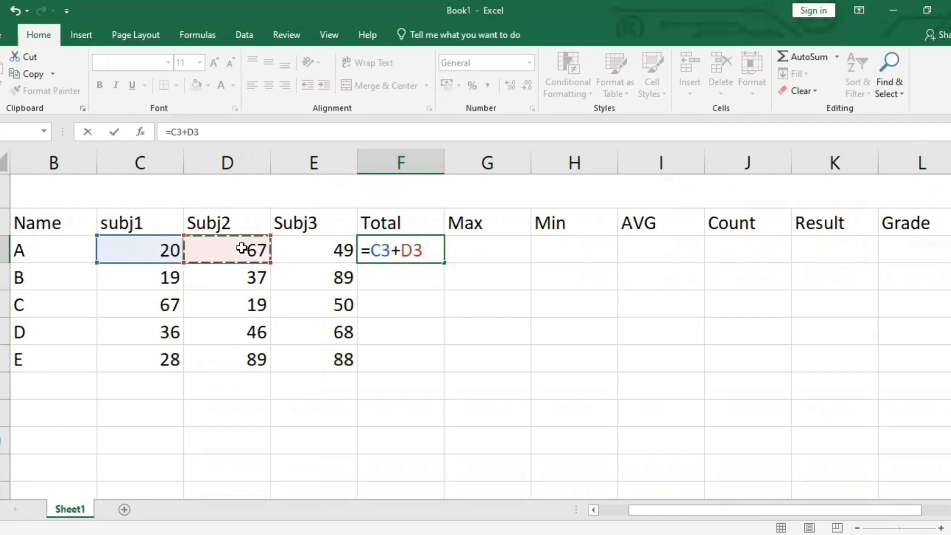
pyautogui.click(317, 250)
pyautogui.click(242, 260)
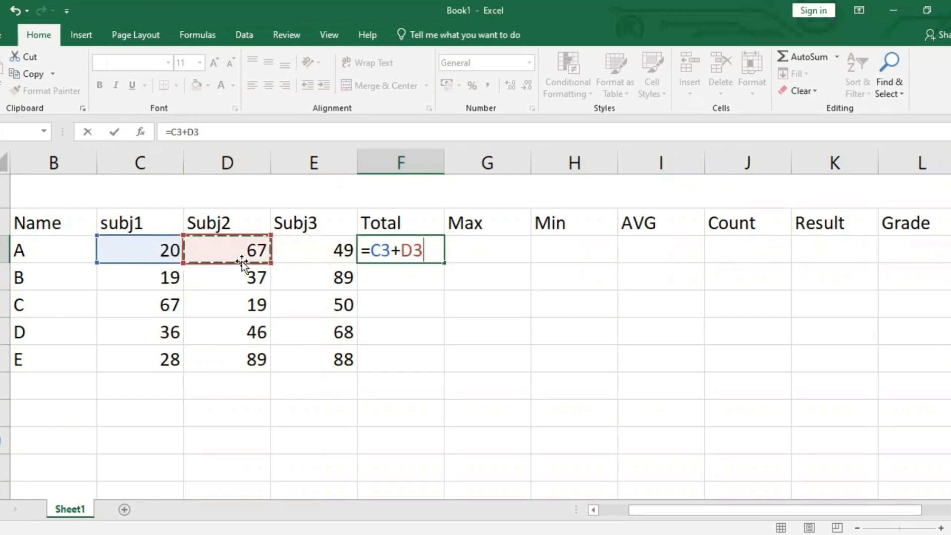
pyautogui.write('+')
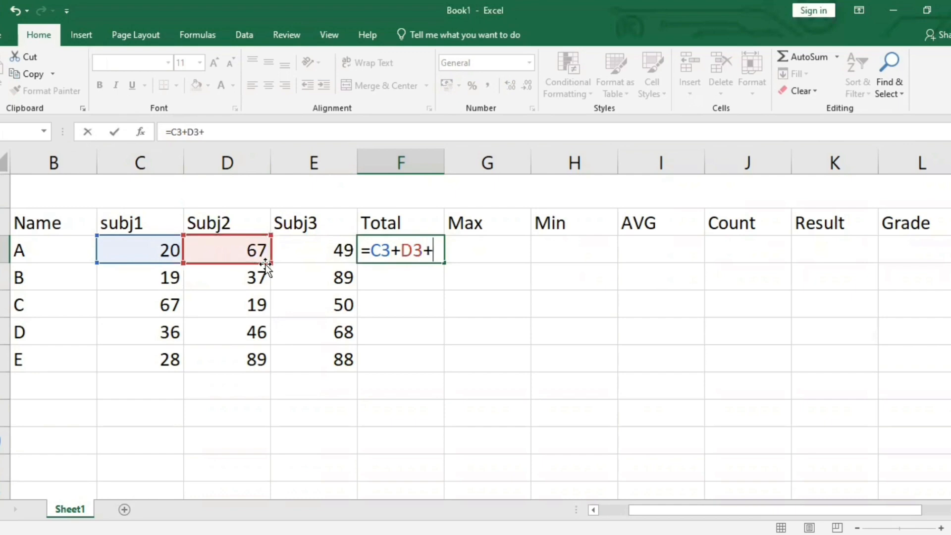
pyautogui.click(339, 256)
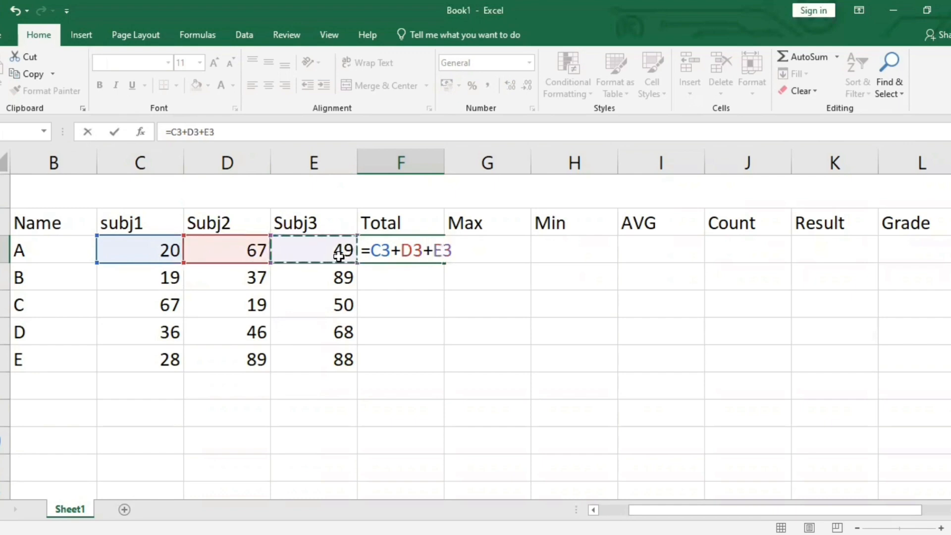
pyautogui.press('Return')
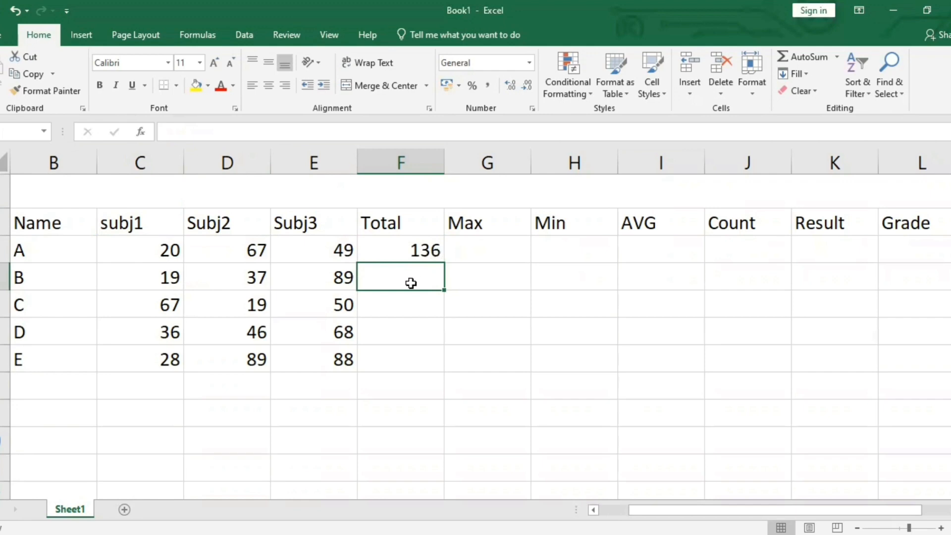
# Review the addition formula behind student A's total in F3, leaving it as entered
pyautogui.click(384, 248)
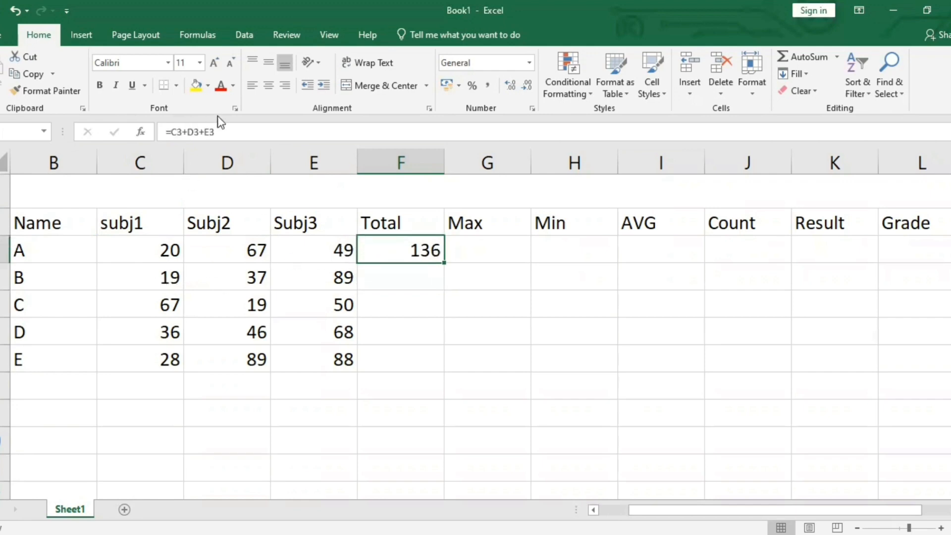
pyautogui.click(234, 131)
pyautogui.moveTo(234, 132); pyautogui.dragTo(166, 133)
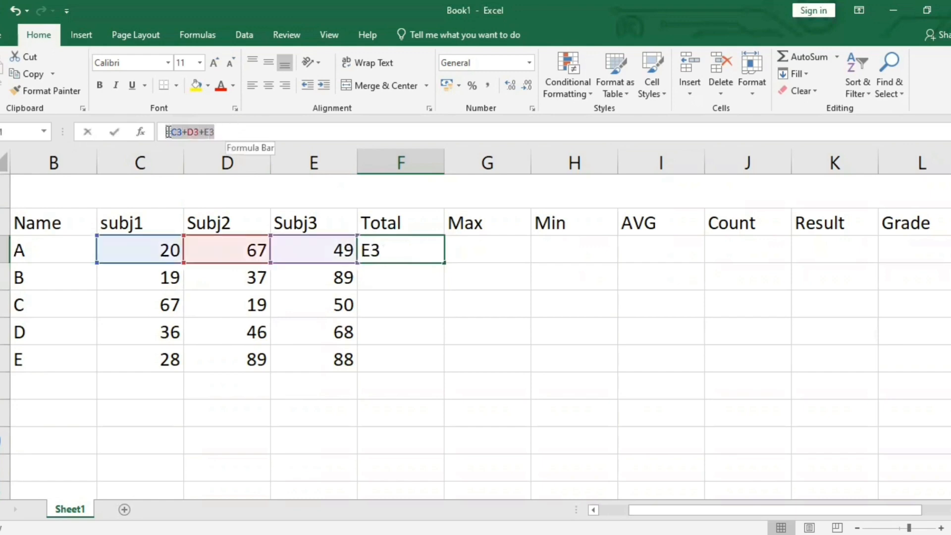
pyautogui.click(235, 133)
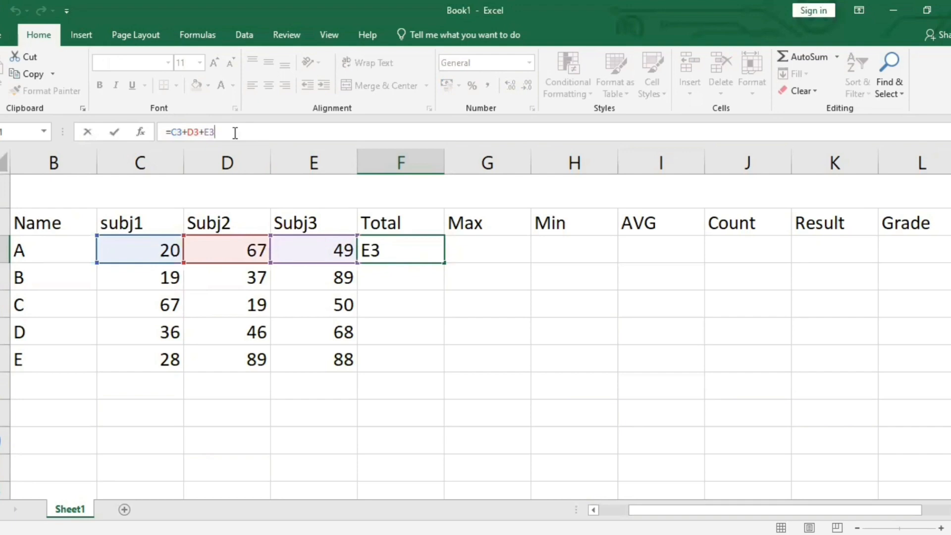
pyautogui.press('Return')
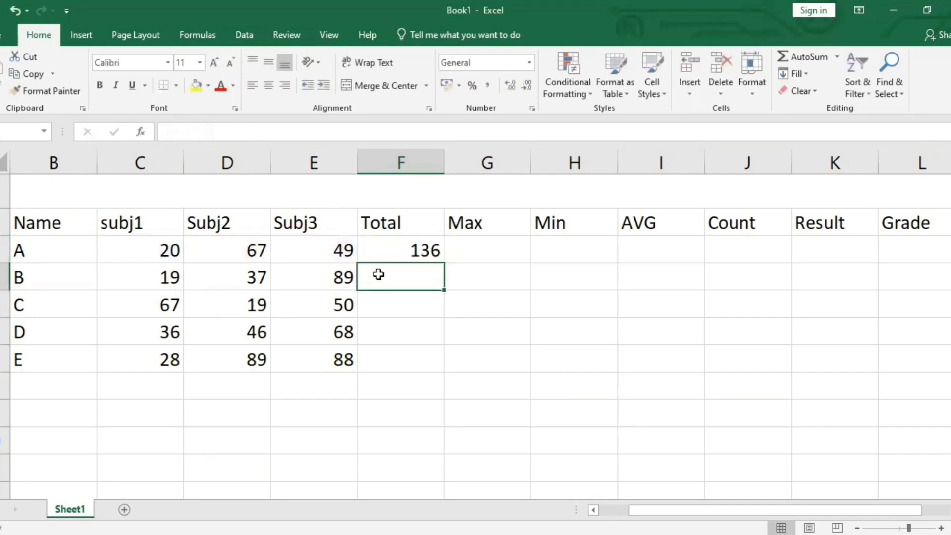
# Total student B's marks in F4 with =SUM(C4:E4) and fill the formula down to F7 for students C to E
pyautogui.doubleClick(378, 274)
pyautogui.write('=')
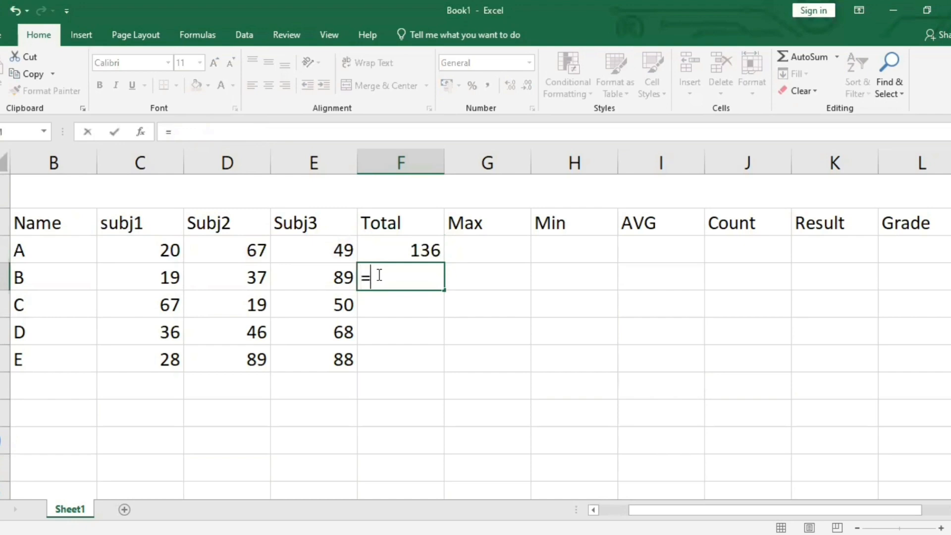
pyautogui.write('SUM(')
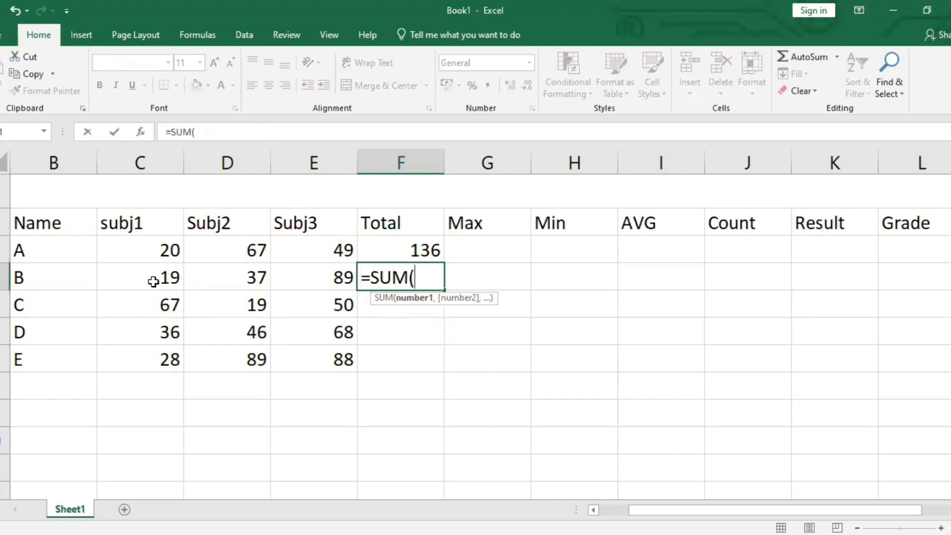
pyautogui.click(141, 278)
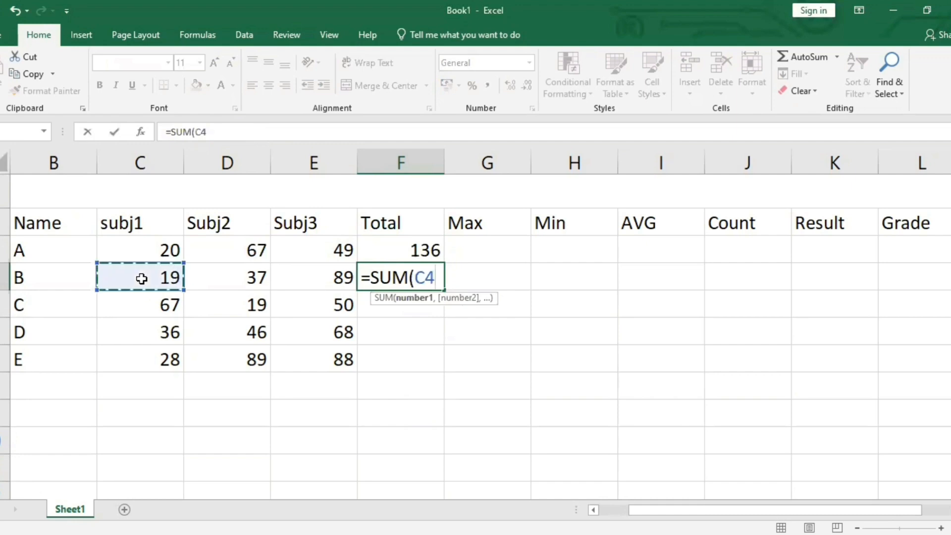
pyautogui.keyDown('shift'); pyautogui.click(295, 282); pyautogui.keyUp('shift')
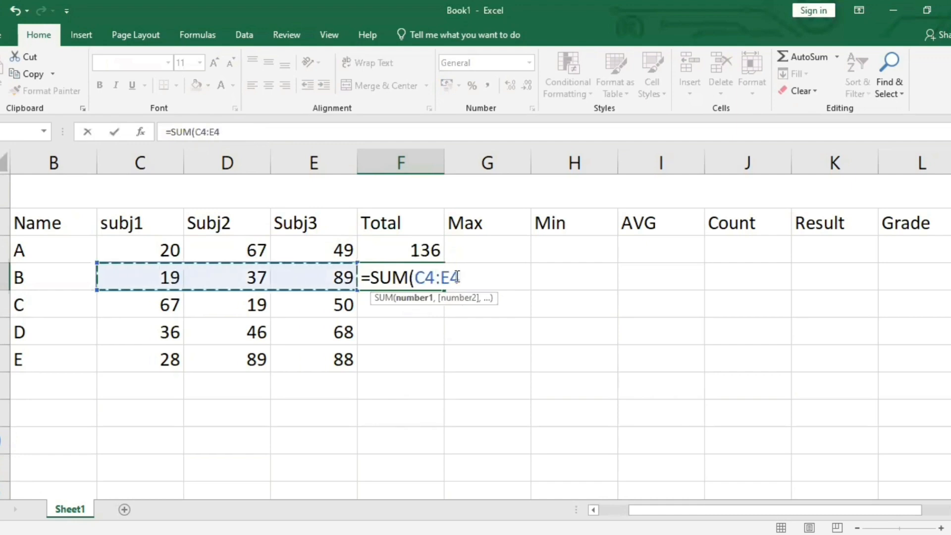
pyautogui.write(')')
pyautogui.press('Return')
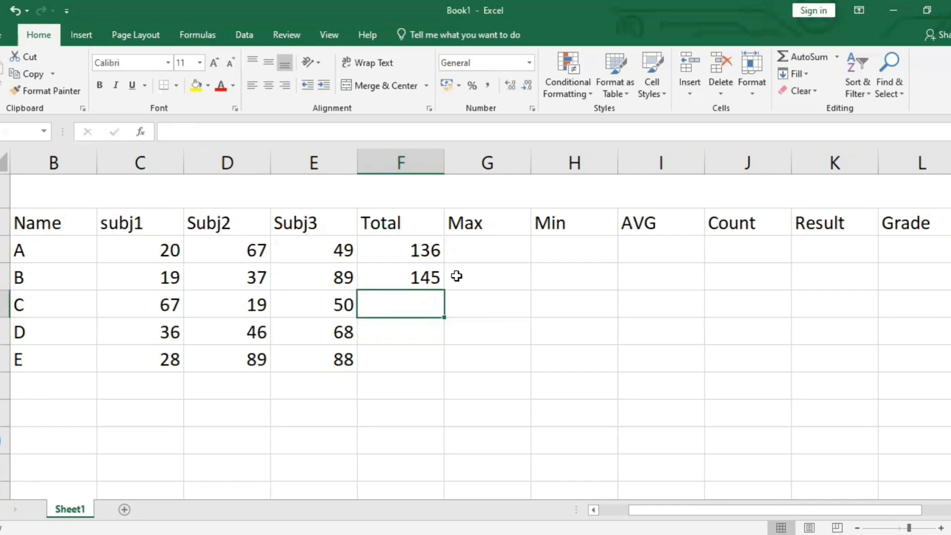
pyautogui.click(420, 276)
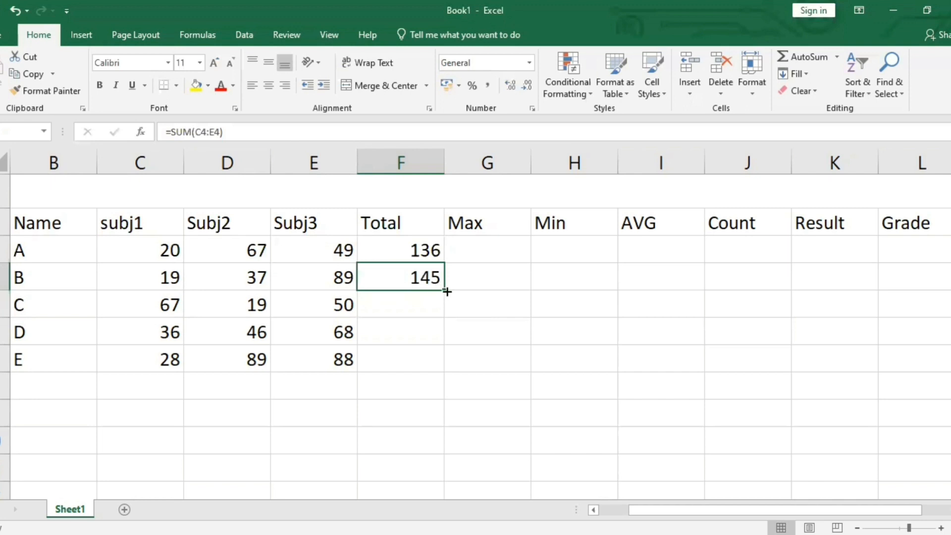
pyautogui.moveTo(447, 291); pyautogui.dragTo(440, 365)
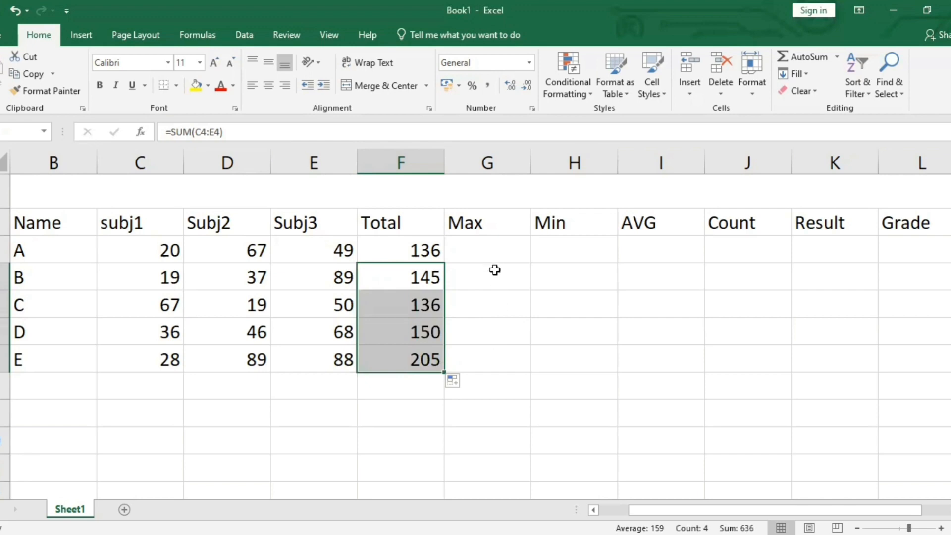
# Calculate student A's highest subject mark in G3 with =MAX(C3:E3) and select that cell again
pyautogui.click(494, 254)
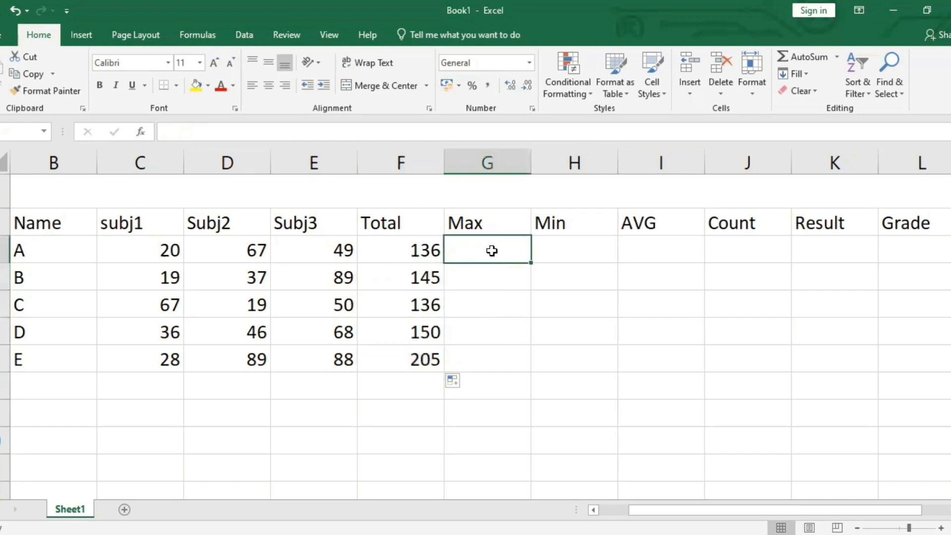
pyautogui.doubleClick(471, 250)
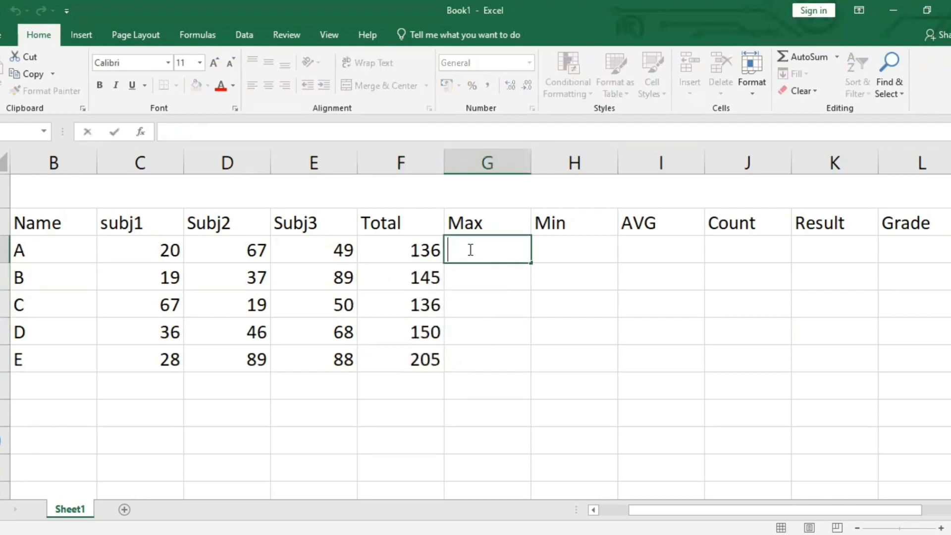
pyautogui.write('=')
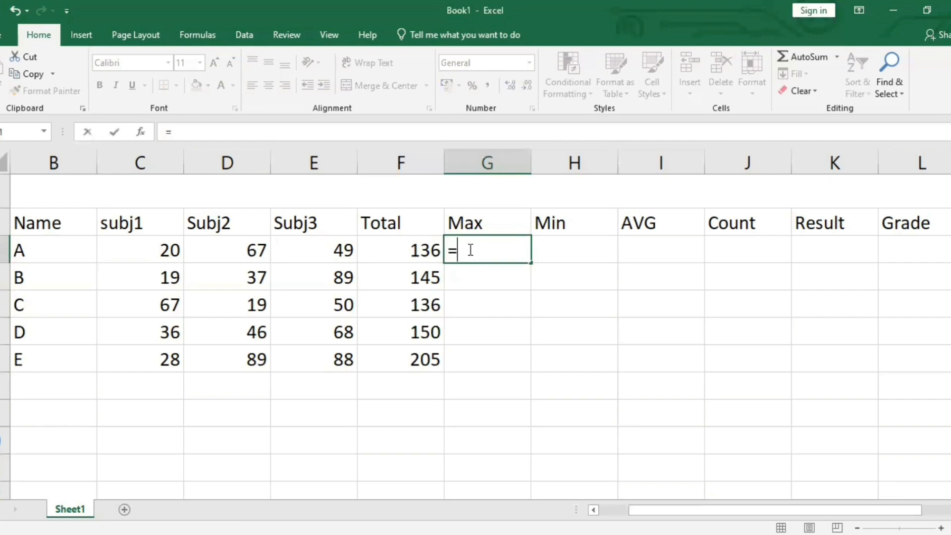
pyautogui.write('MAX(')
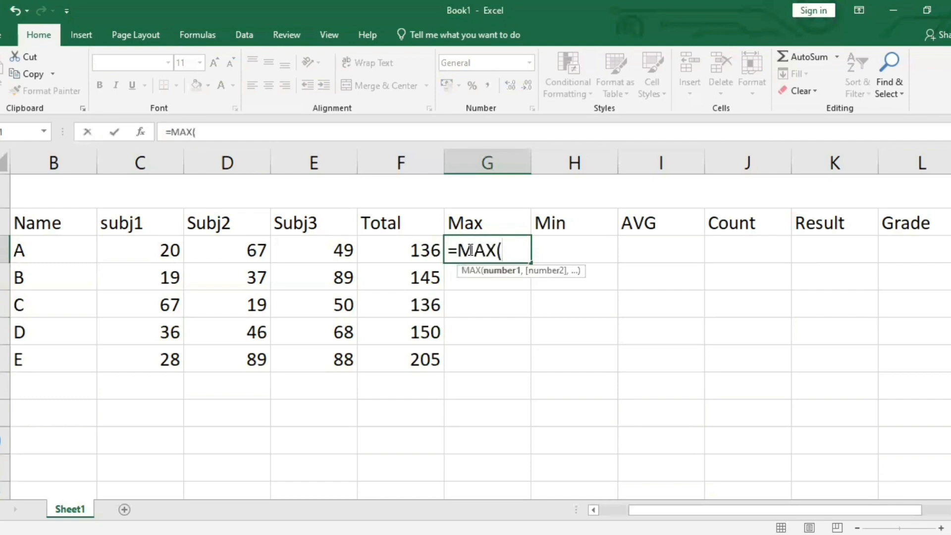
pyautogui.click(146, 244)
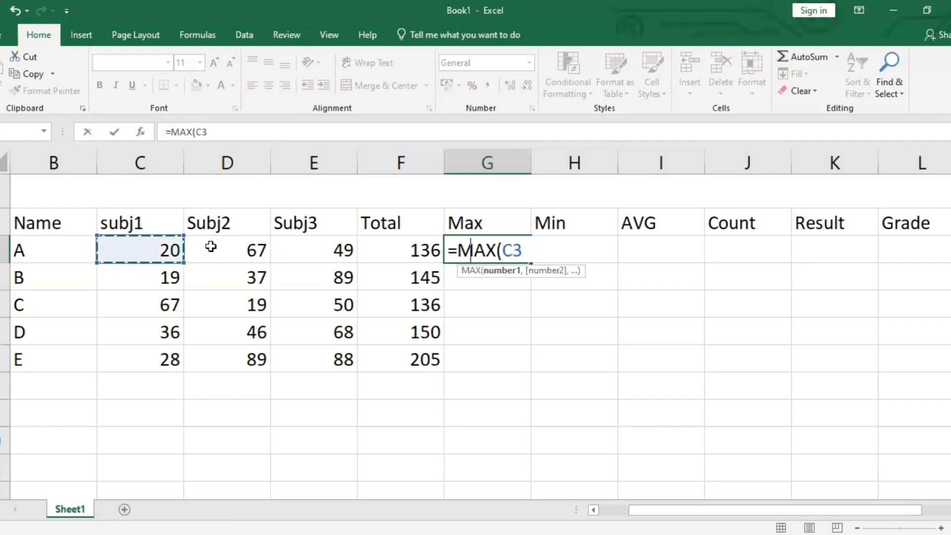
pyautogui.moveTo(330, 248); pyautogui.dragTo(329, 246)
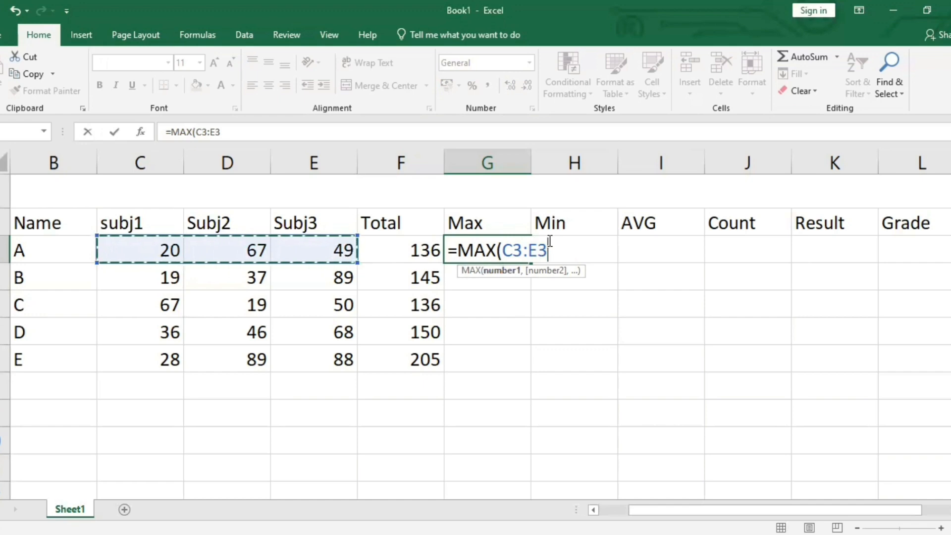
pyautogui.write(')')
pyautogui.press('Return')
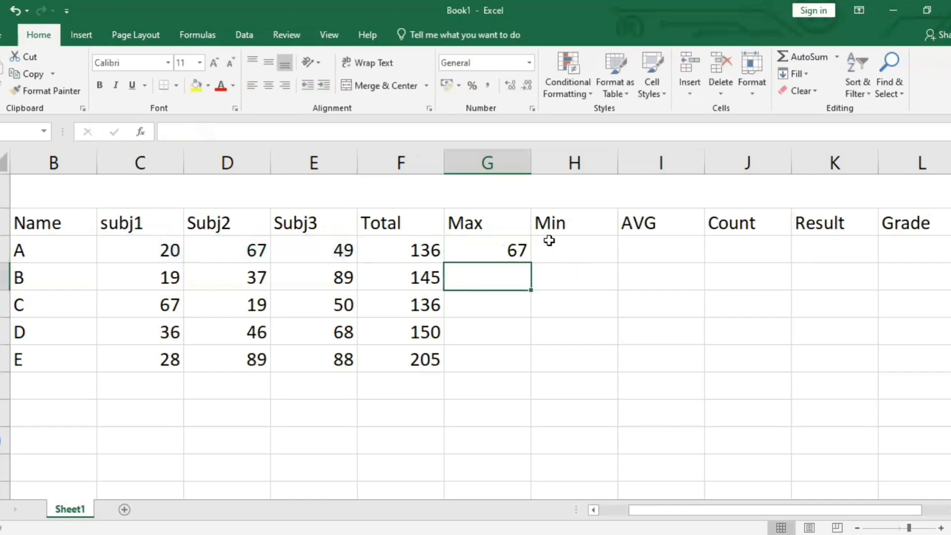
pyautogui.click(228, 252)
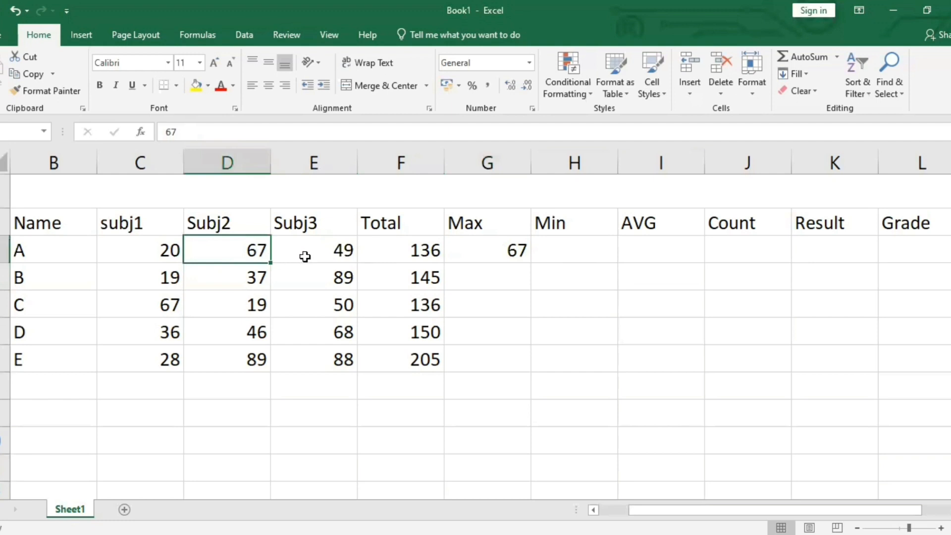
pyautogui.click(499, 245)
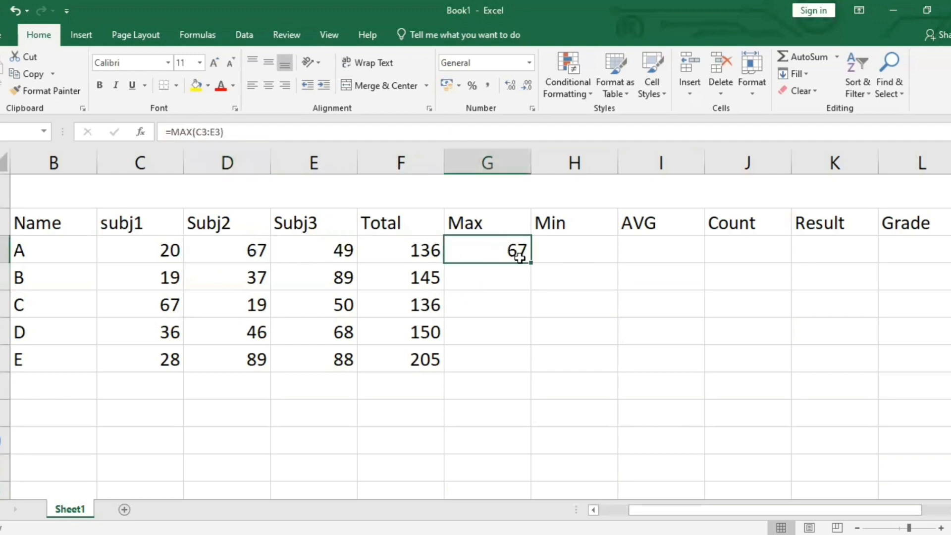
# Fill the MAX formula down to G7 for students B to E and calculate student A's lowest mark in H3 with =MIN(C3:E3)
pyautogui.moveTo(529, 262); pyautogui.dragTo(494, 361)
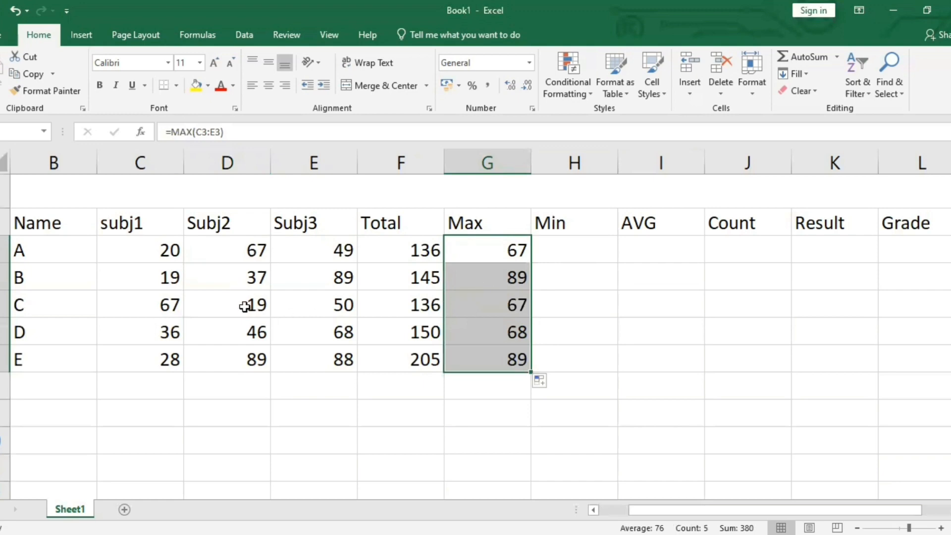
pyautogui.click(554, 257)
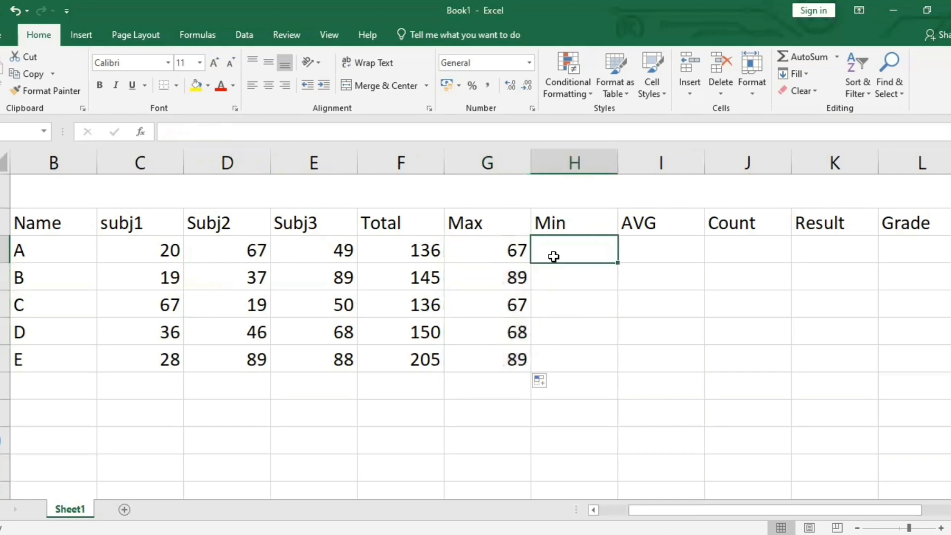
pyautogui.write('=')
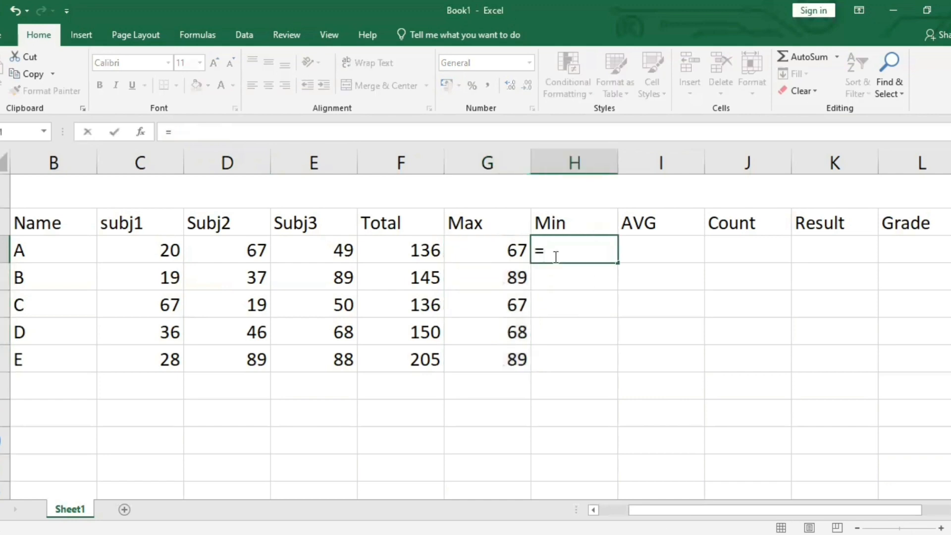
pyautogui.write('MIN(')
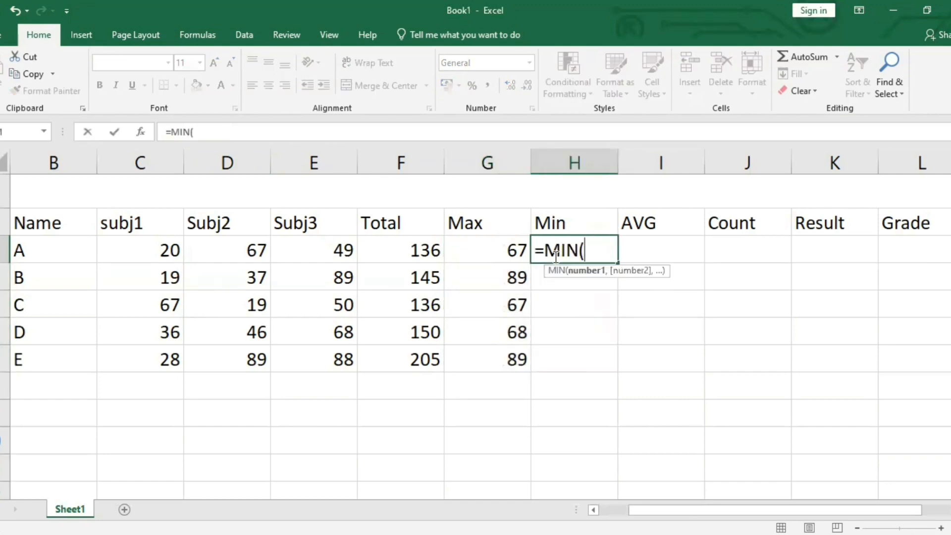
pyautogui.click(125, 258)
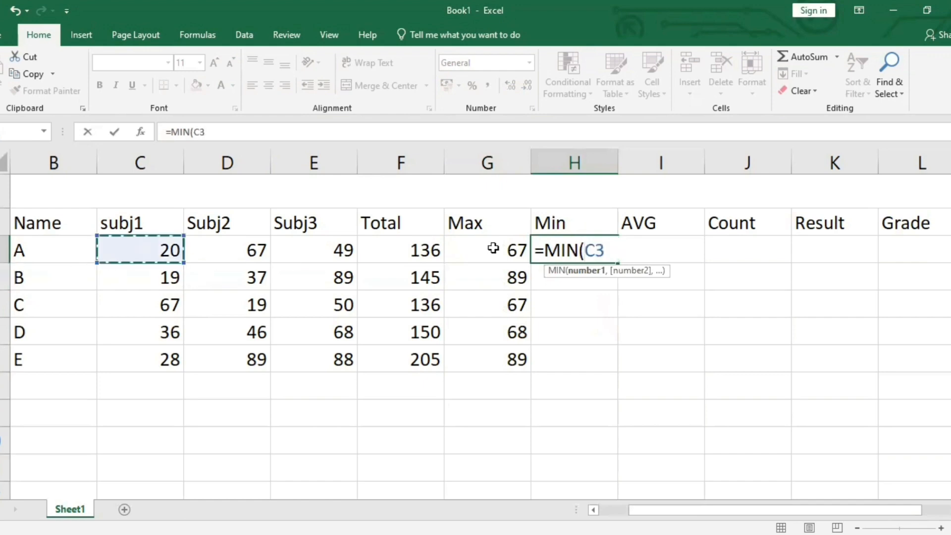
pyautogui.hotkey('shift', 'Right')
pyautogui.hotkey('shift', 'Right')
pyautogui.write(')')
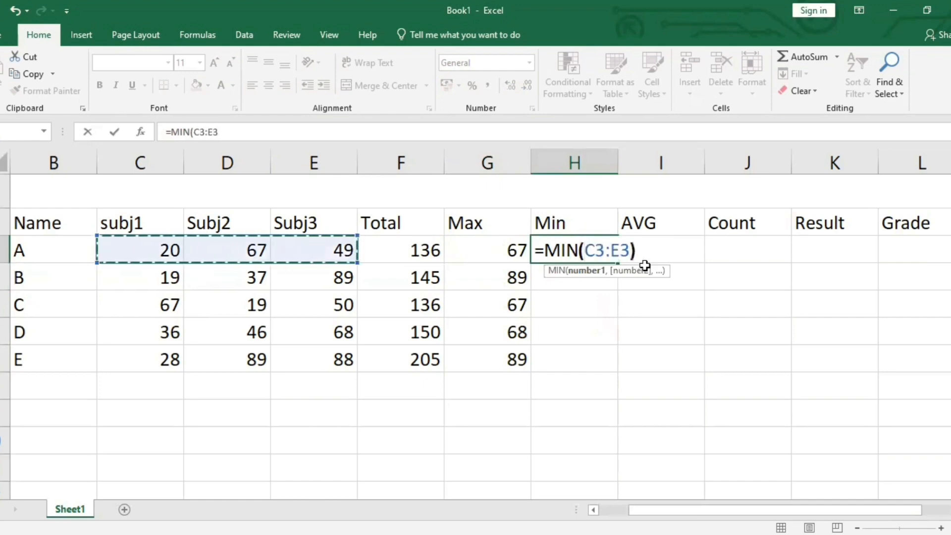
pyautogui.press('Return')
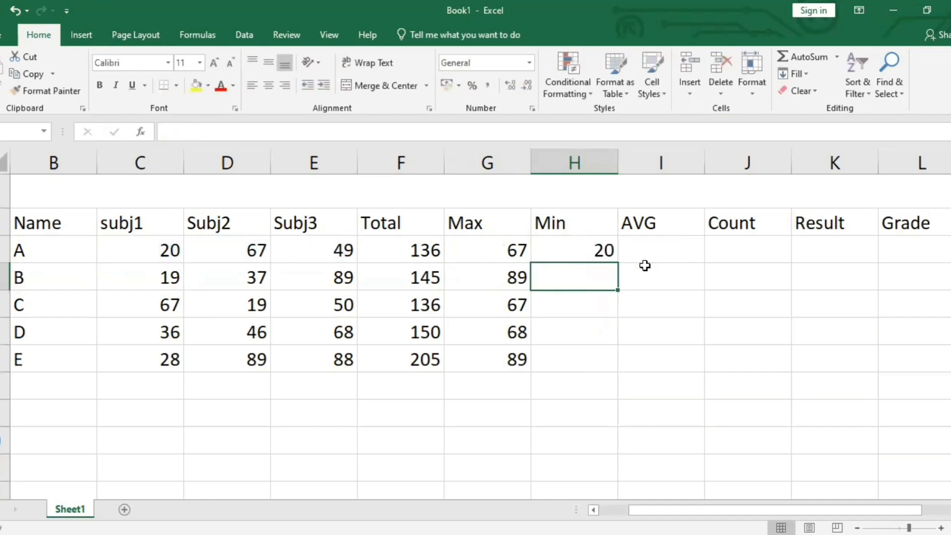
# Review the MIN formula and its cell range in student A's H3, leaving it as entered
pyautogui.click(580, 258)
pyautogui.doubleClick(580, 258)
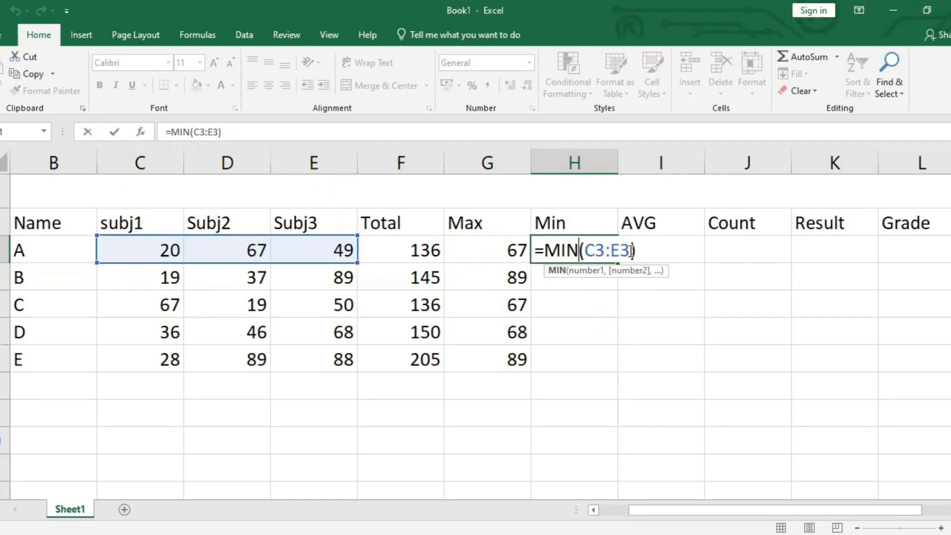
pyautogui.moveTo(632, 250); pyautogui.dragTo(599, 250)
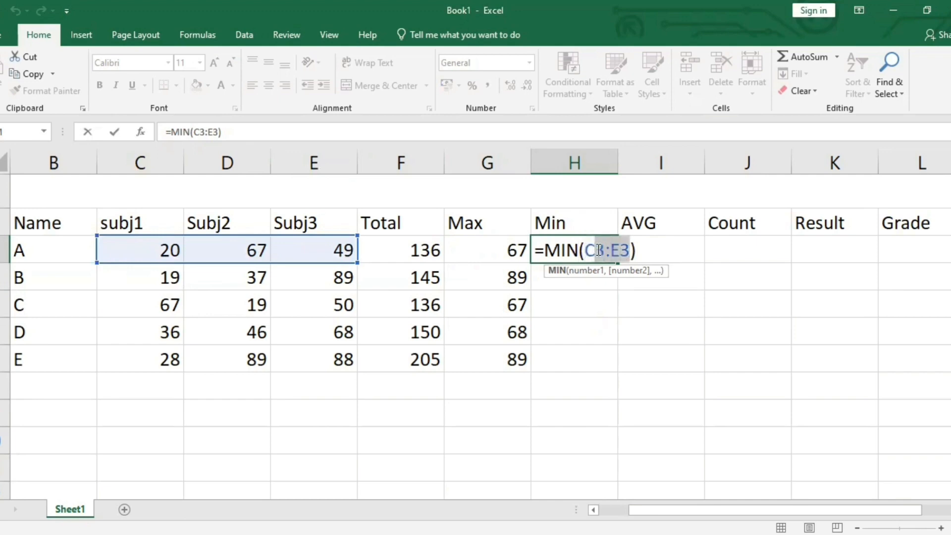
pyautogui.click(597, 250)
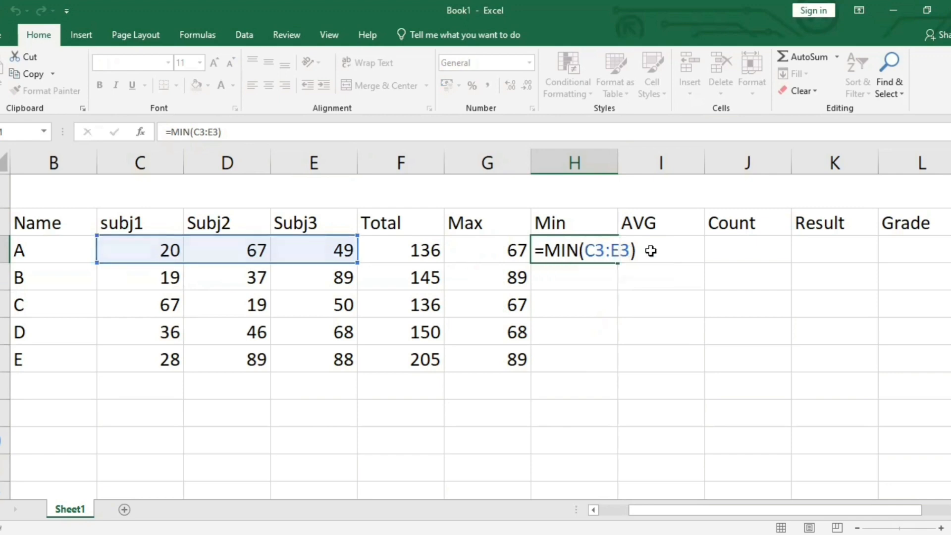
pyautogui.press('Return')
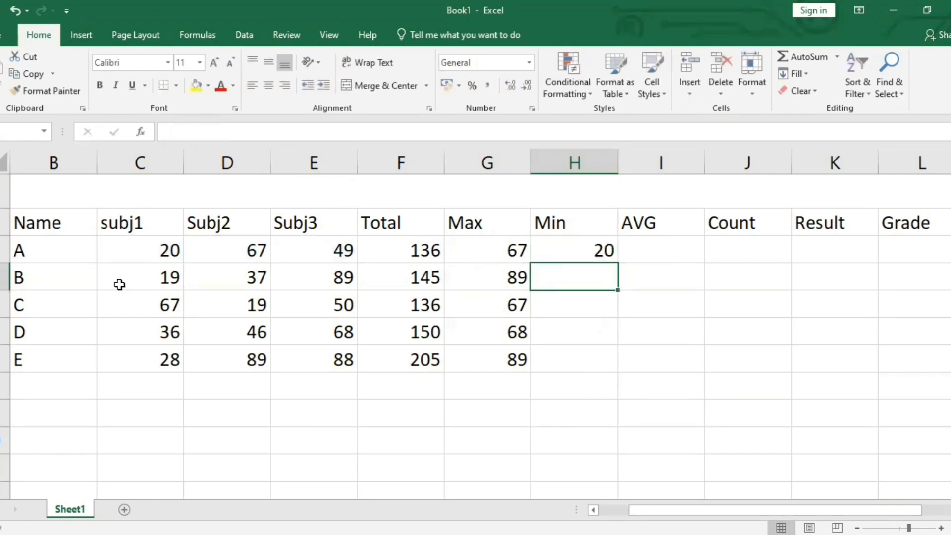
# Fill the lowest-mark formula from H3 down to H7 for students B to E
pyautogui.click(568, 253)
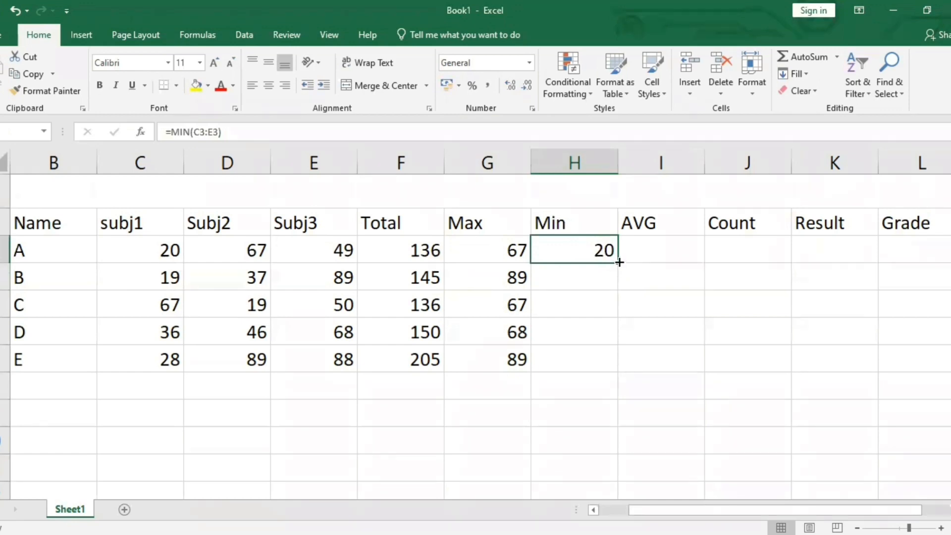
pyautogui.moveTo(617, 263); pyautogui.dragTo(608, 365)
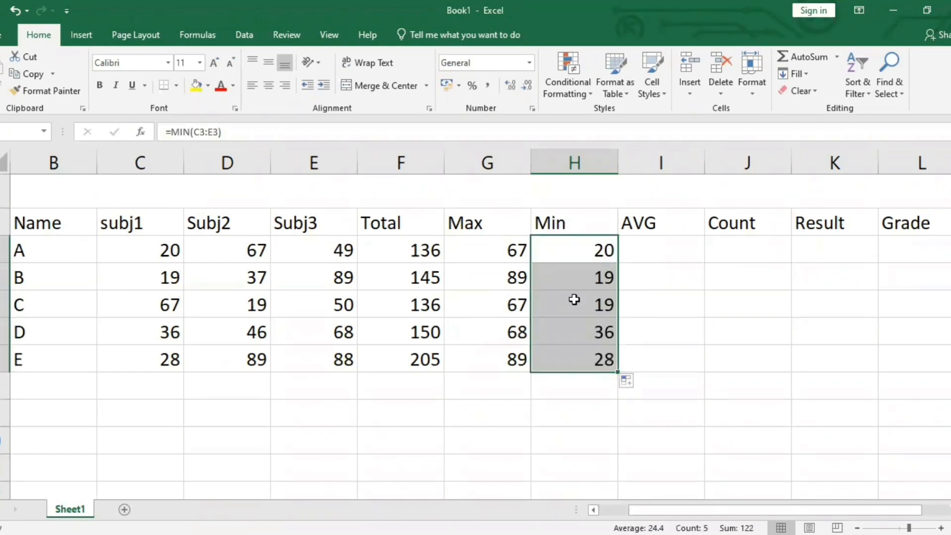
# Calculate student A's average mark in I3 with =AVERAGE(C3:E3) and fill the formula down to I7 for students B to E
pyautogui.click(662, 254)
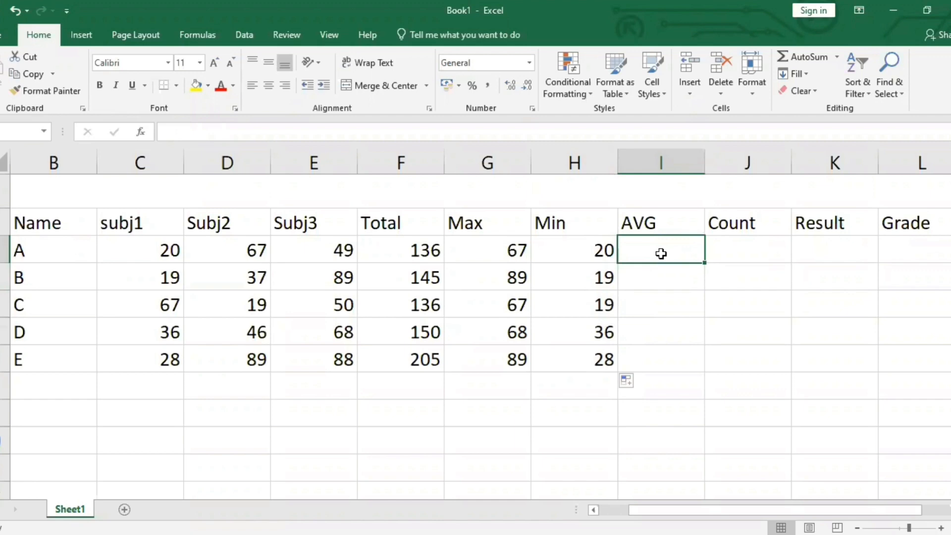
pyautogui.write('=')
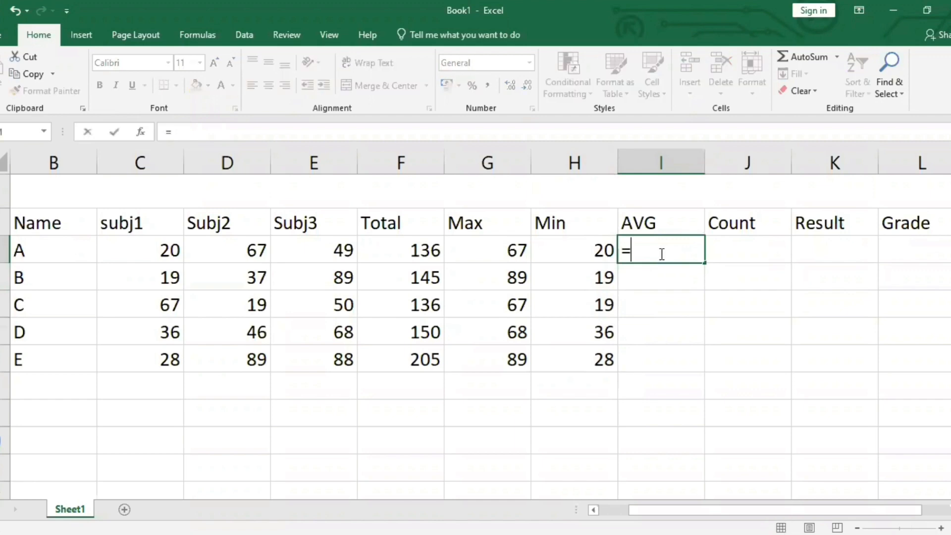
pyautogui.write('AVG')
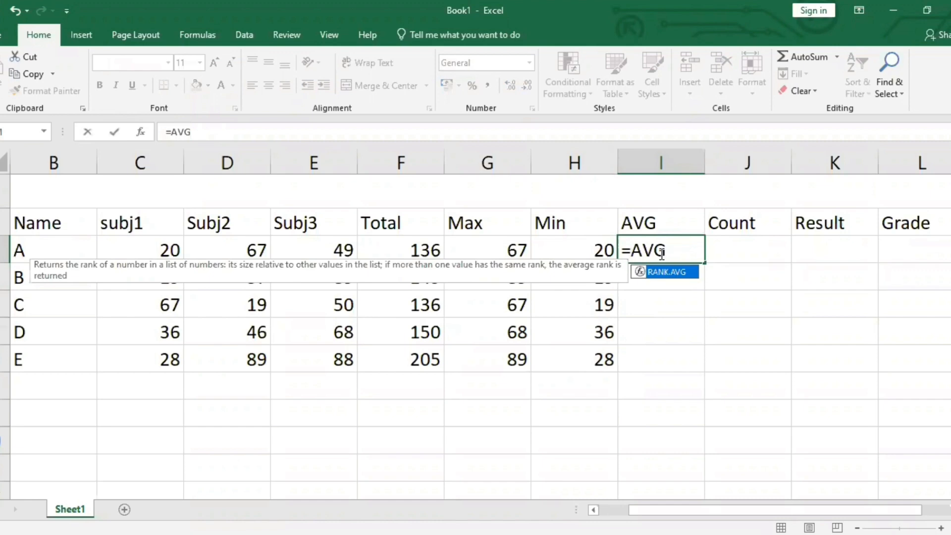
pyautogui.press('BackSpace')
pyautogui.press('BackSpace')
pyautogui.write('VE')
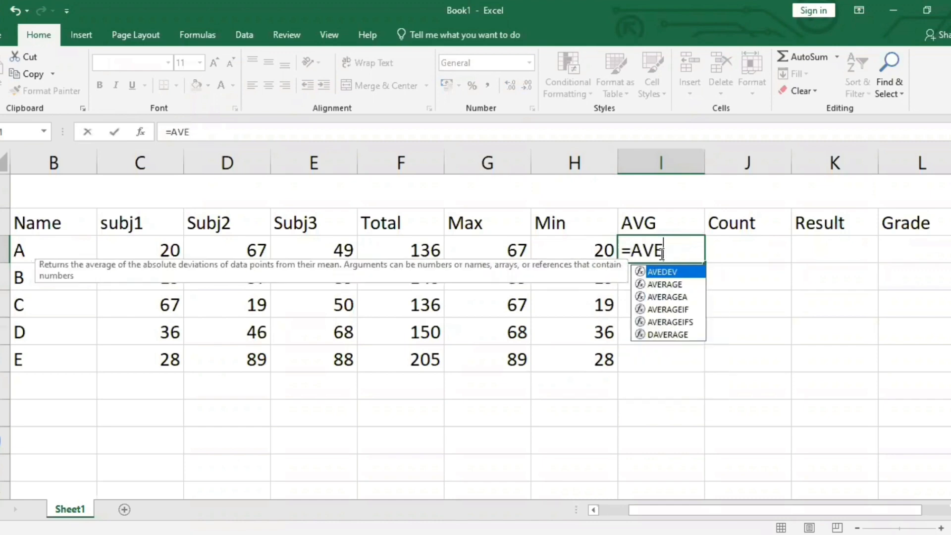
pyautogui.press('Return')
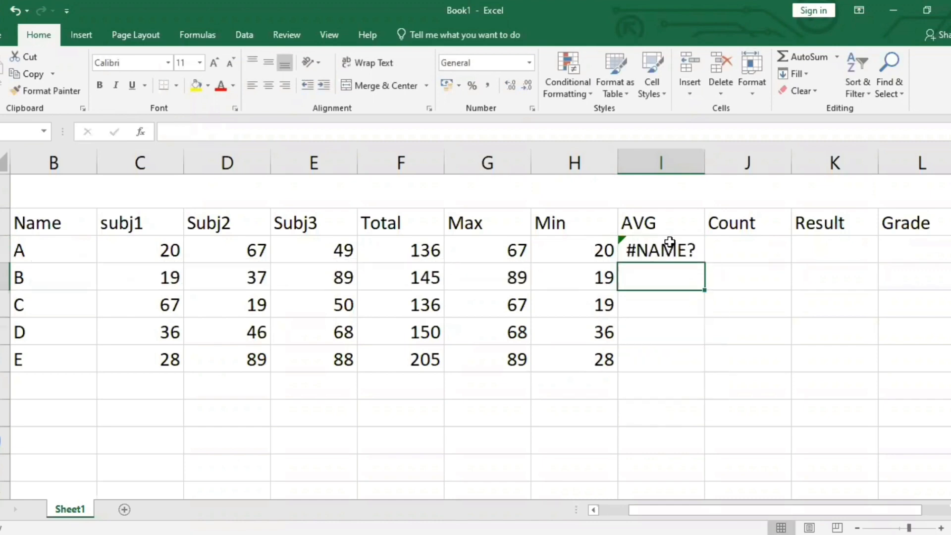
pyautogui.doubleClick(665, 249)
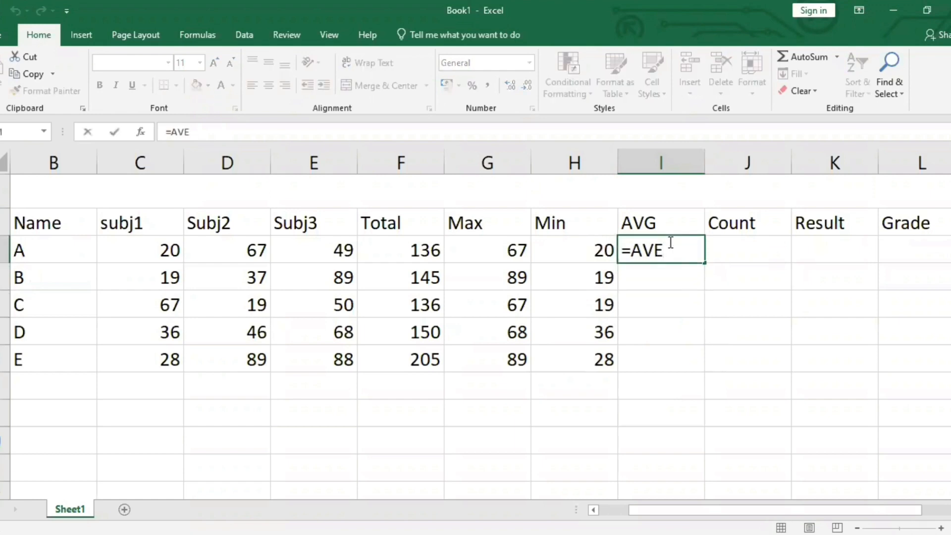
pyautogui.write('RAGE(')
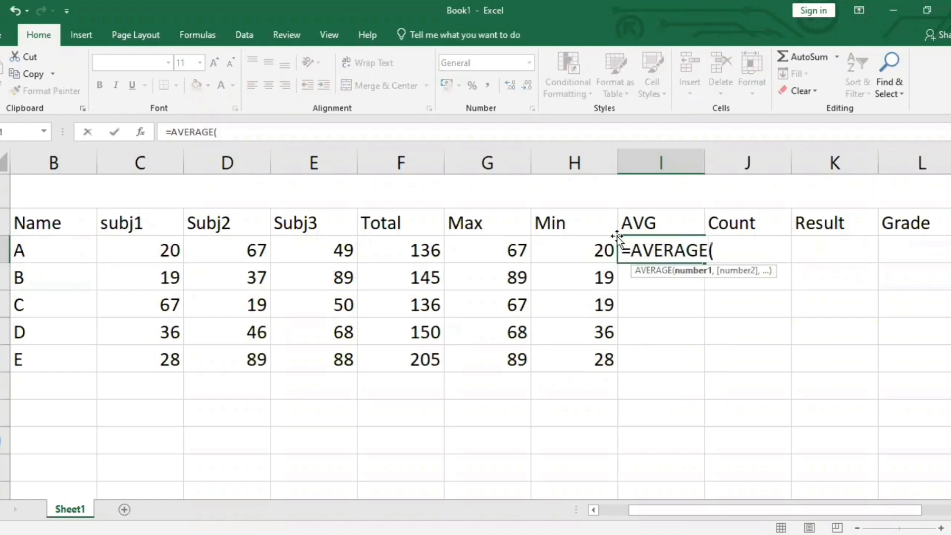
pyautogui.click(151, 250)
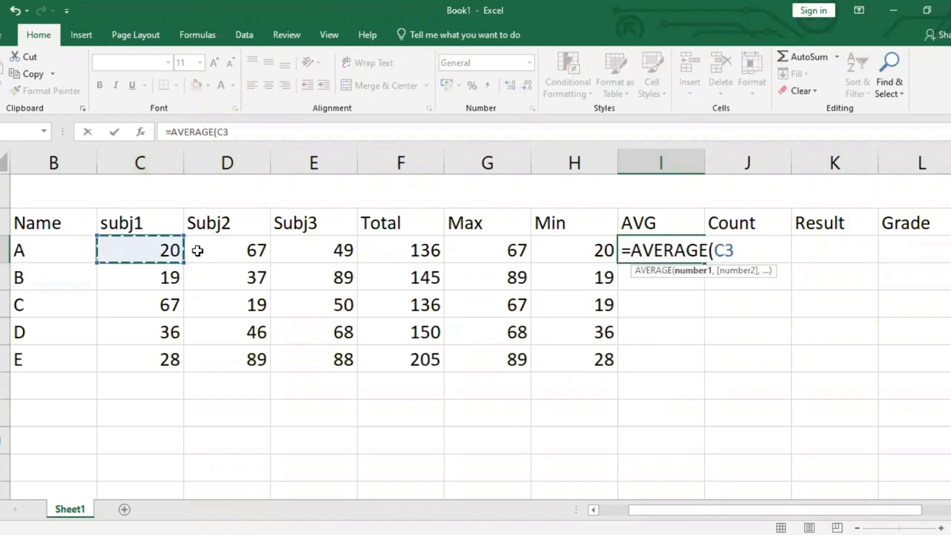
pyautogui.keyDown('shift'); pyautogui.click(344, 251); pyautogui.keyUp('shift')
pyautogui.write(')')
pyautogui.press('Return')
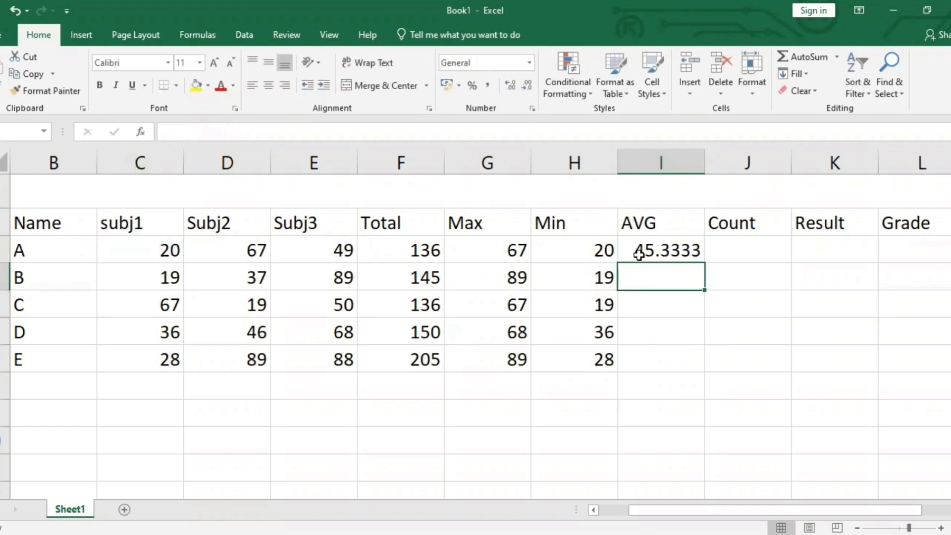
pyautogui.click(680, 260)
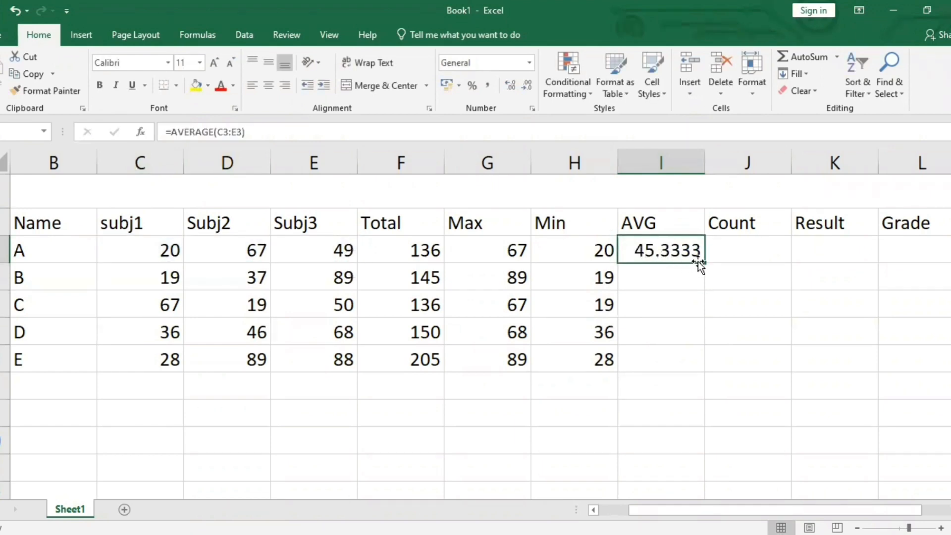
pyautogui.moveTo(703, 263); pyautogui.dragTo(706, 367)
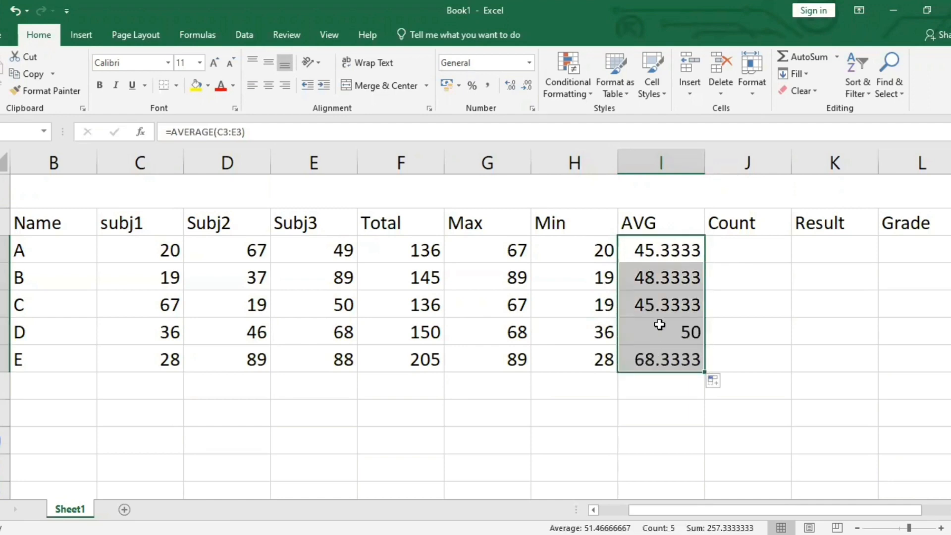
pyautogui.click(737, 241)
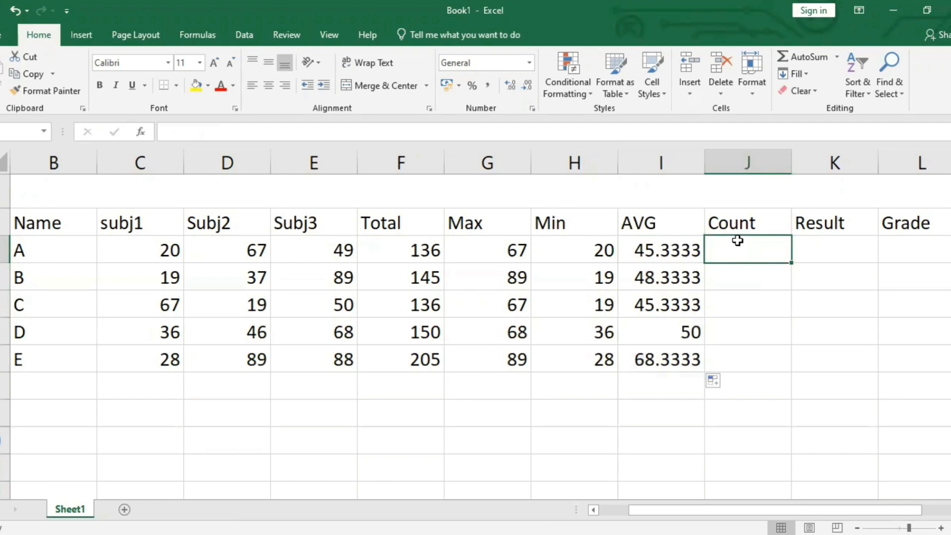
pyautogui.write('COUNT')
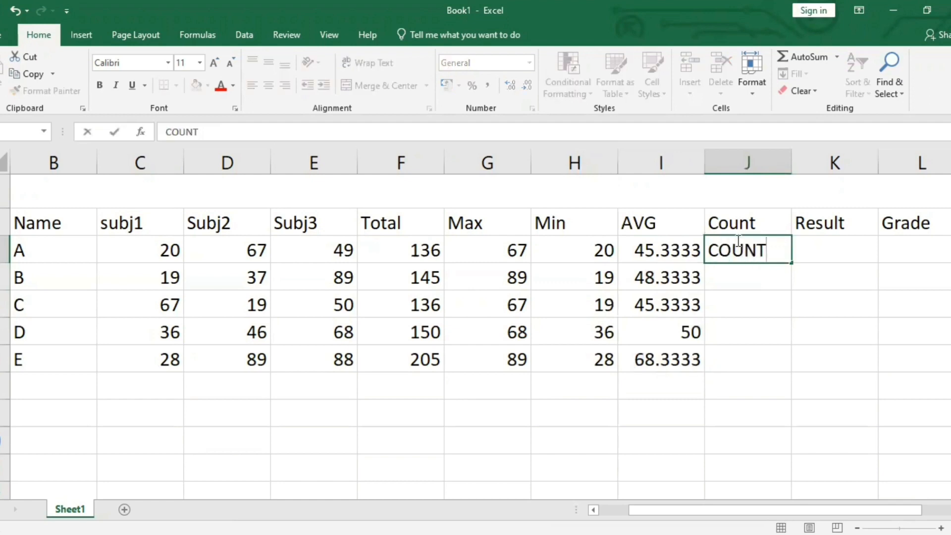
pyautogui.write('(')
pyautogui.moveTo(165, 253); pyautogui.dragTo(322, 255)
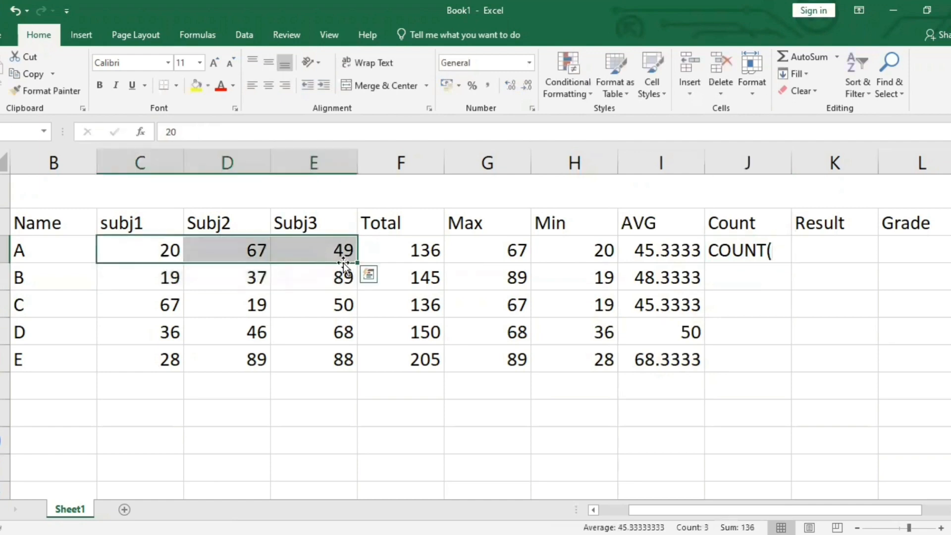
pyautogui.click(779, 254)
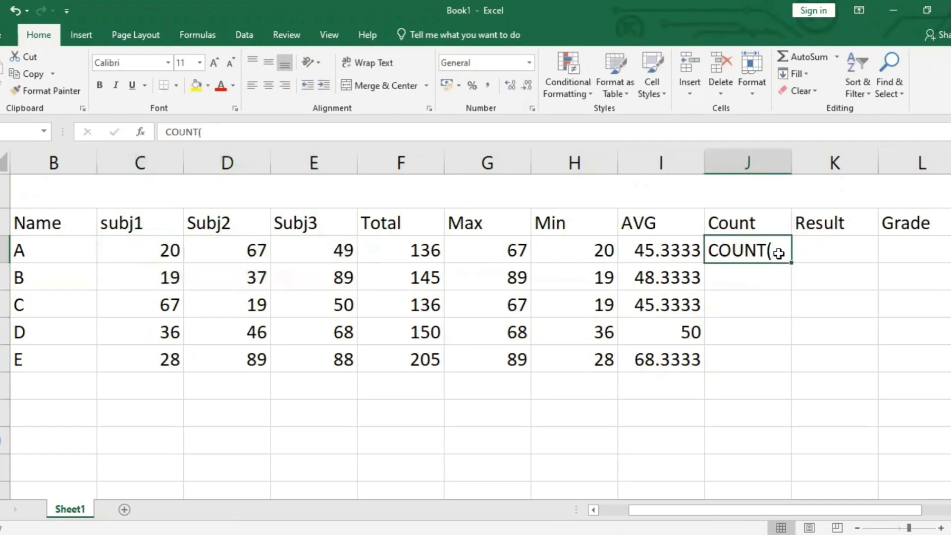
pyautogui.doubleClick(779, 253)
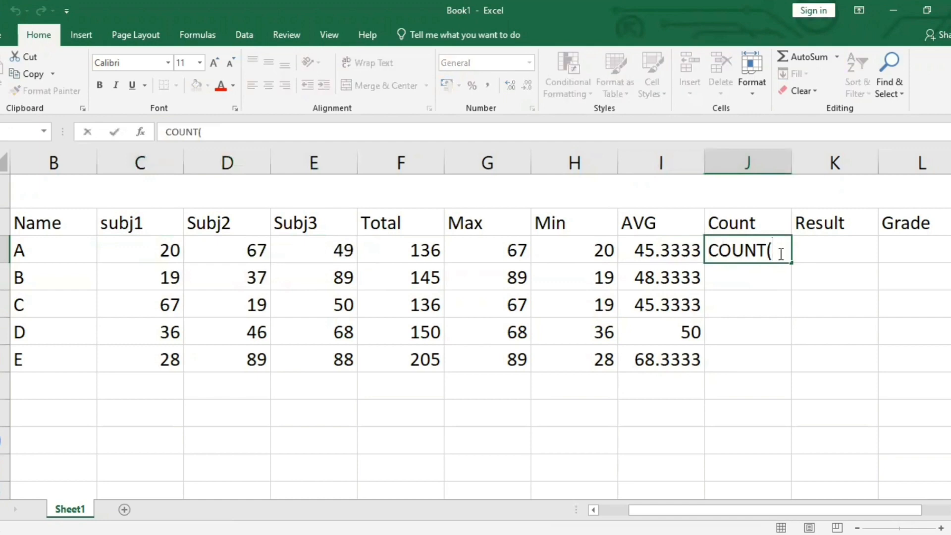
pyautogui.press('BackSpace')
pyautogui.press('BackSpace')
pyautogui.press('BackSpace')
pyautogui.press('BackSpace')
pyautogui.press('BackSpace')
pyautogui.press('BackSpace')
pyautogui.write('COunt')
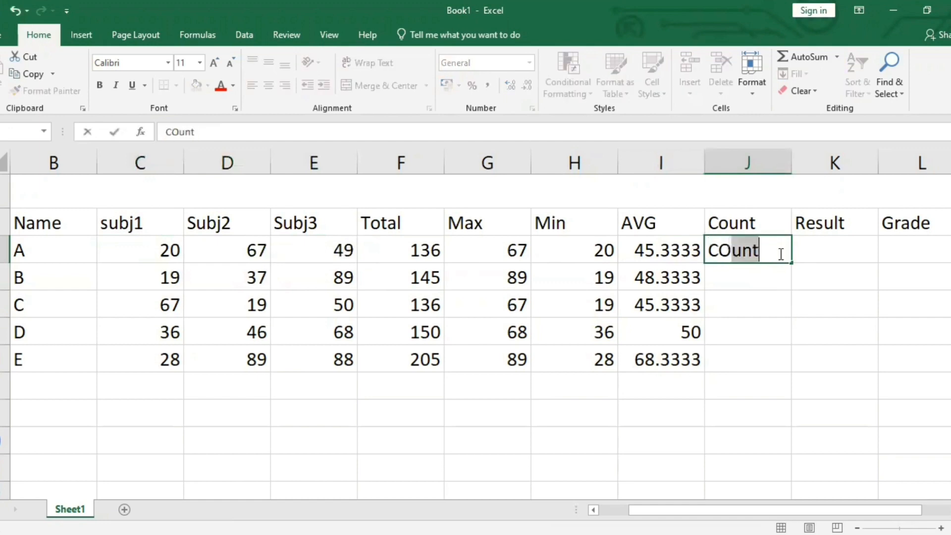
pyautogui.press('BackSpace')
pyautogui.press('BackSpace')
pyautogui.press('BackSpace')
pyautogui.press('BackSpace')
pyautogui.press('BackSpace')
pyautogui.write('count')
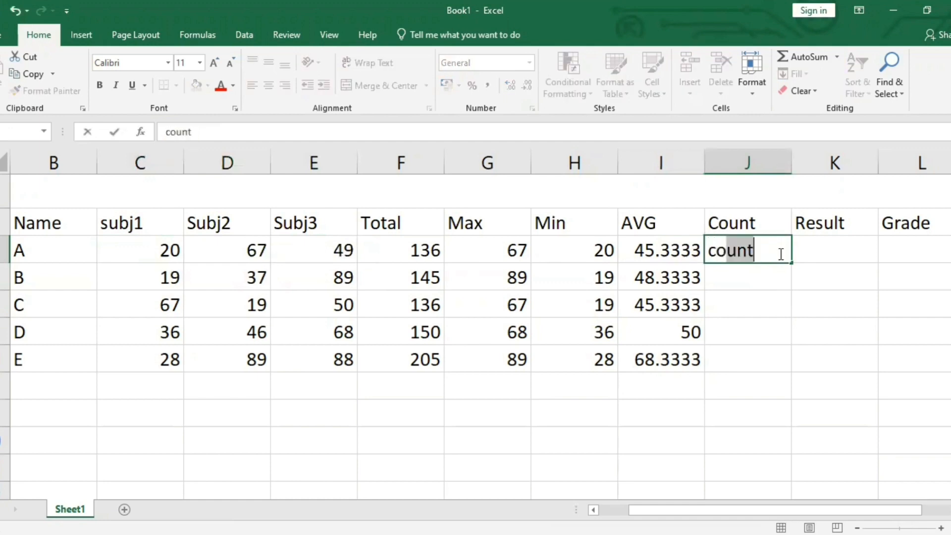
pyautogui.press('BackSpace')
pyautogui.press('BackSpace')
pyautogui.press('BackSpace')
pyautogui.press('BackSpace')
pyautogui.press('BackSpace')
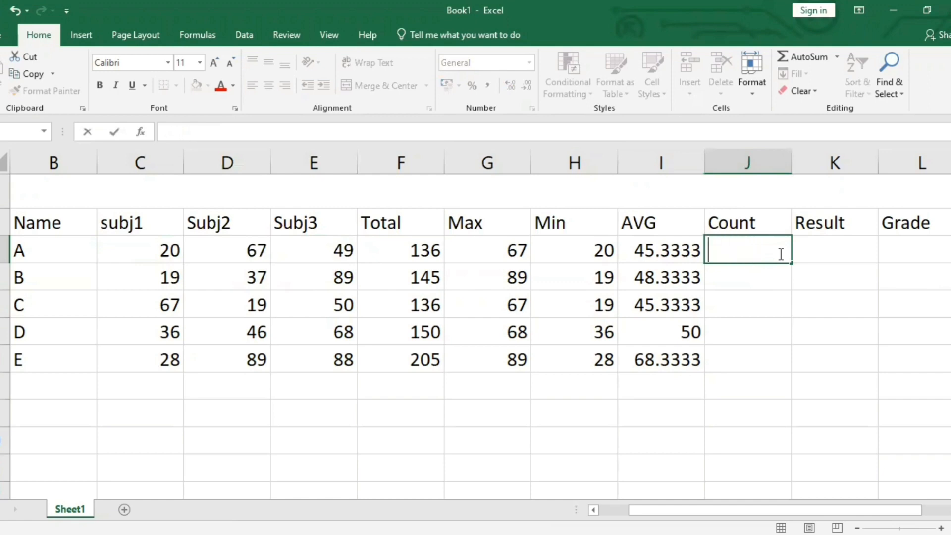
pyautogui.click(670, 255)
pyautogui.click(727, 253)
pyautogui.write('av')
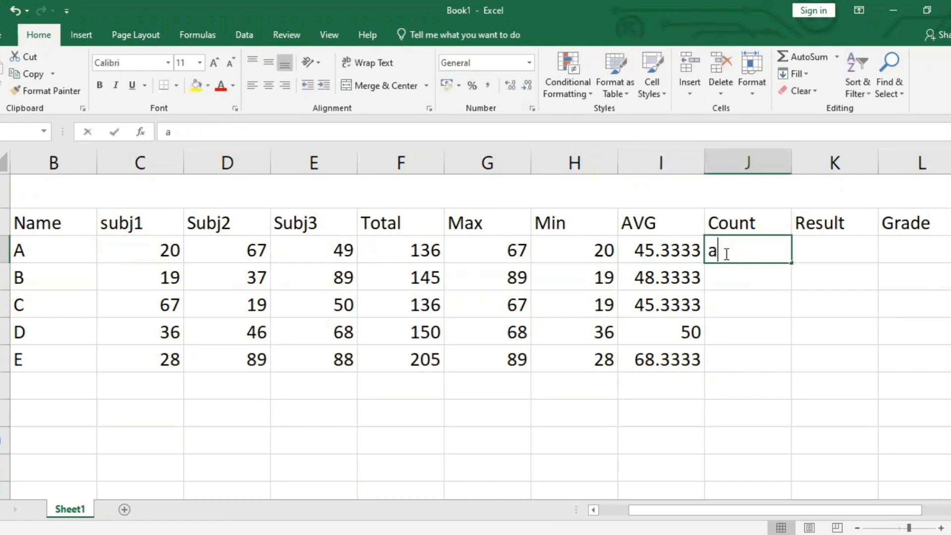
pyautogui.press('BackSpace')
pyautogui.press('BackSpace')
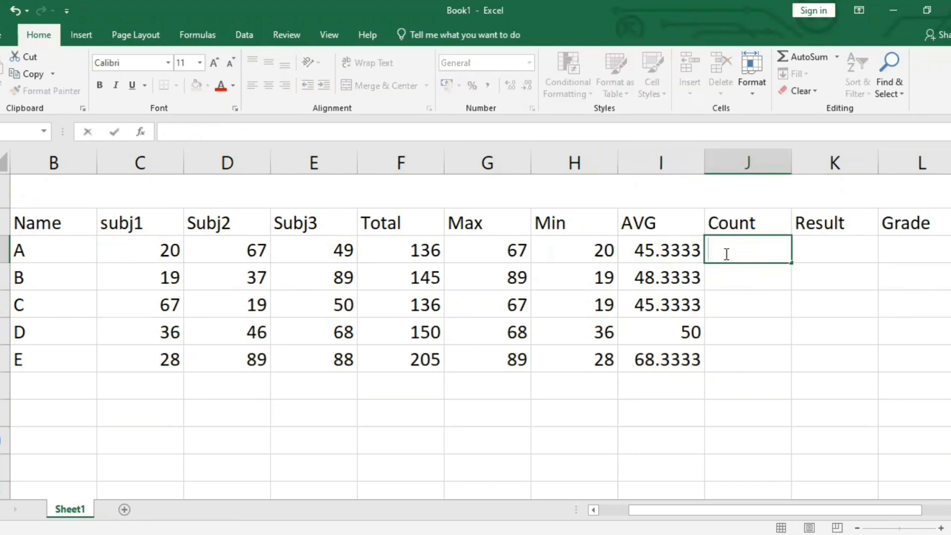
pyautogui.write('COUNT')
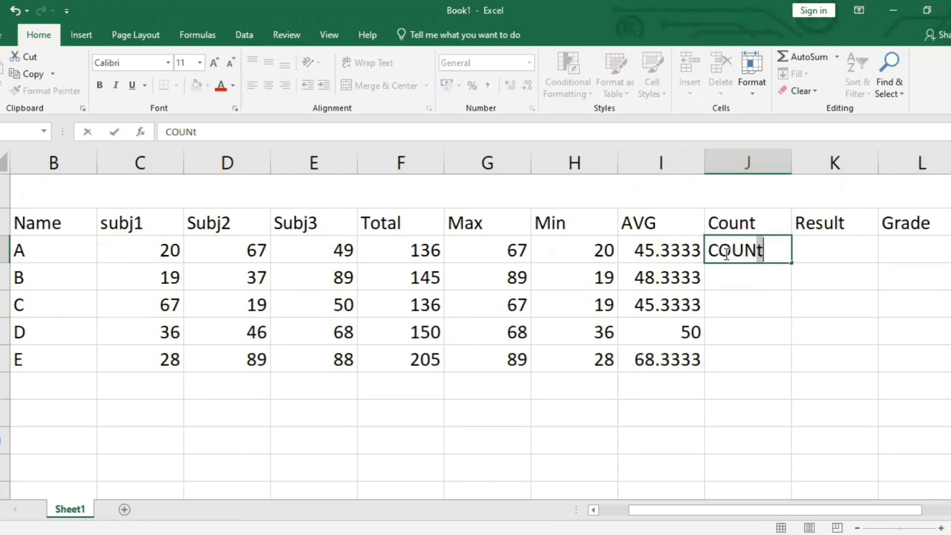
pyautogui.write('(')
pyautogui.moveTo(161, 256); pyautogui.dragTo(302, 257)
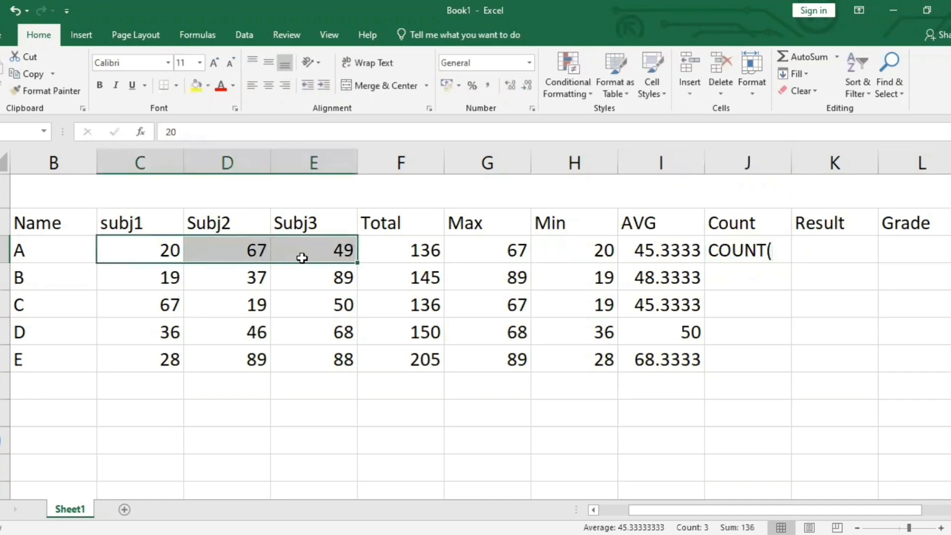
pyautogui.click(772, 251)
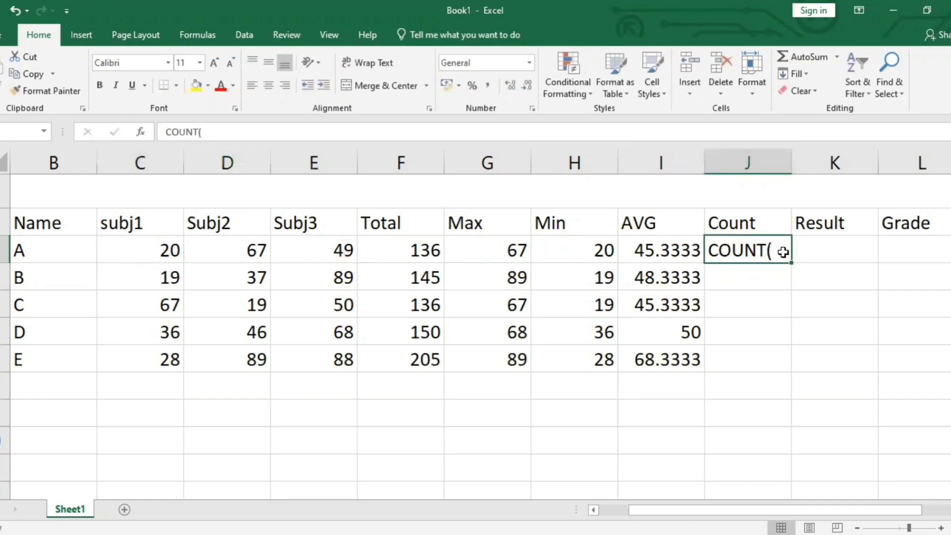
pyautogui.doubleClick(782, 253)
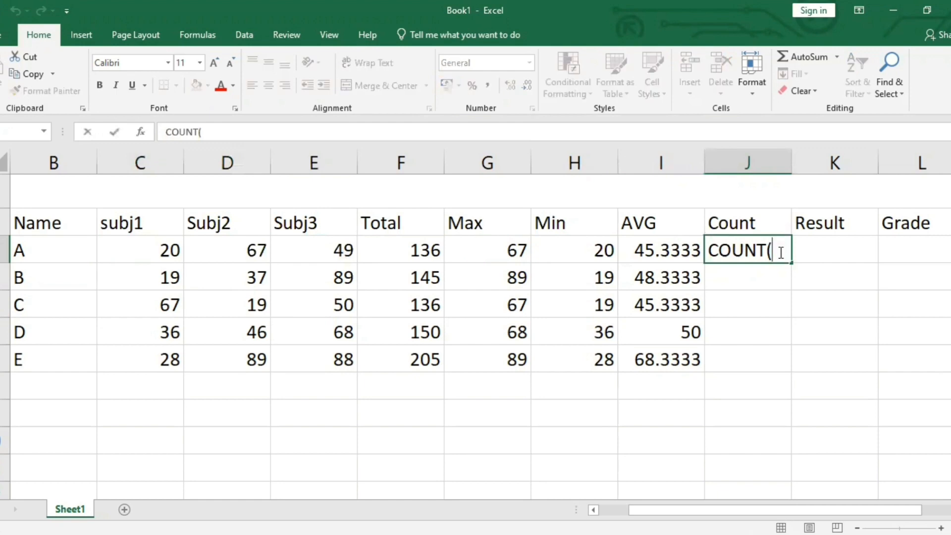
pyautogui.write('C3:')
pyautogui.press('BackSpace')
pyautogui.press('BackSpace')
pyautogui.press('BackSpace')
pyautogui.press('BackSpace')
pyautogui.press('BackSpace')
pyautogui.press('BackSpace')
pyautogui.press('BackSpace')
pyautogui.press('BackSpace')
pyautogui.press('BackSpace')
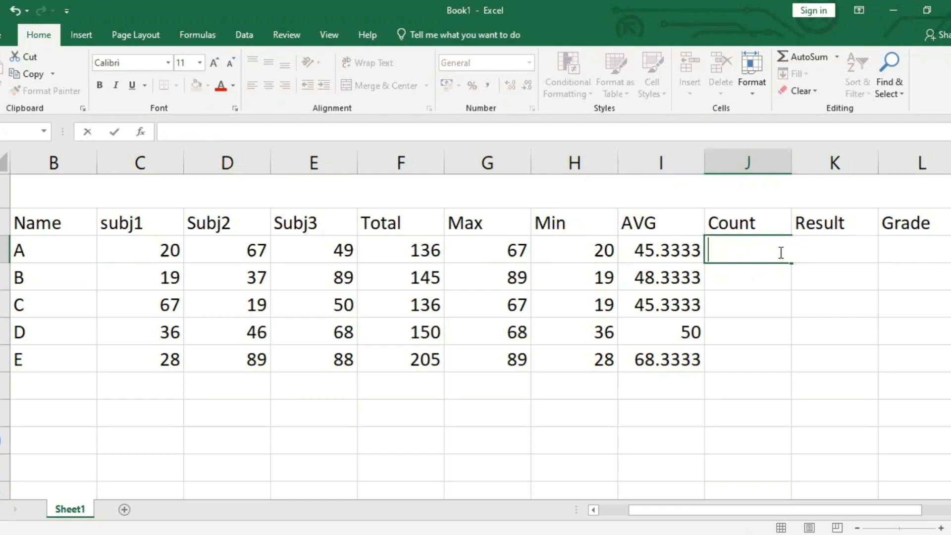
# Replace the Count column header in J2 with %AGE
pyautogui.doubleClick(758, 225)
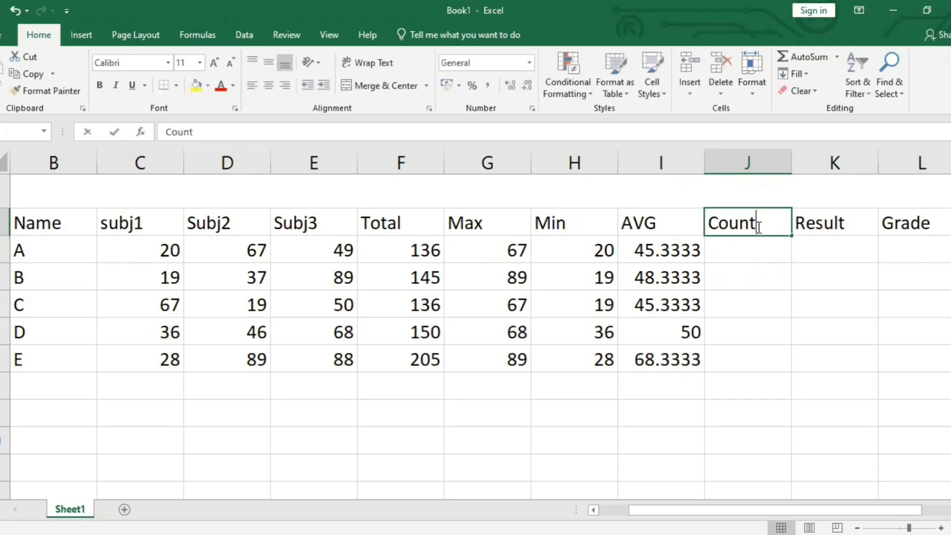
pyautogui.moveTo(756, 225); pyautogui.dragTo(714, 236)
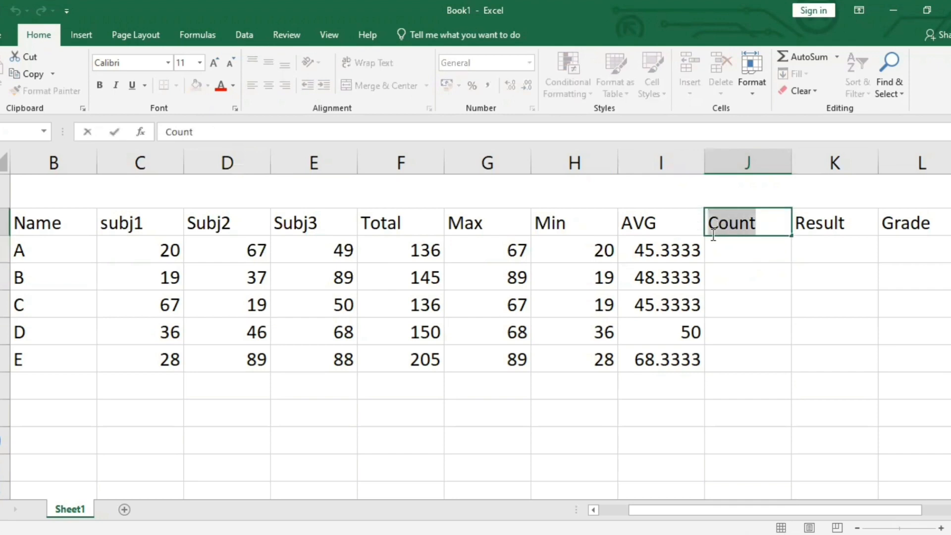
pyautogui.press('BackSpace')
pyautogui.write('%AGE')
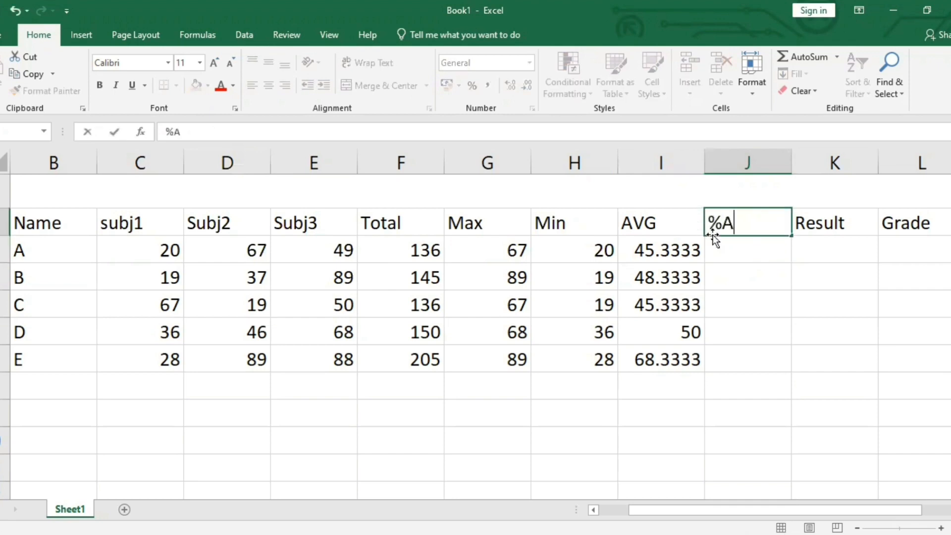
pyautogui.click(748, 255)
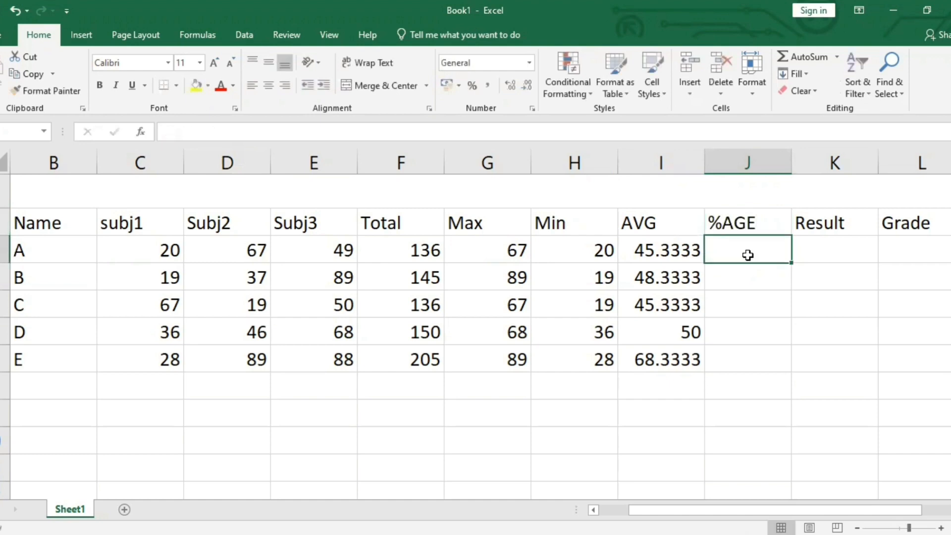
# Calculate student A's percentage in J3 with =F3/300*100 and fill the formula down to J7 for students B to E
pyautogui.doubleClick(723, 250)
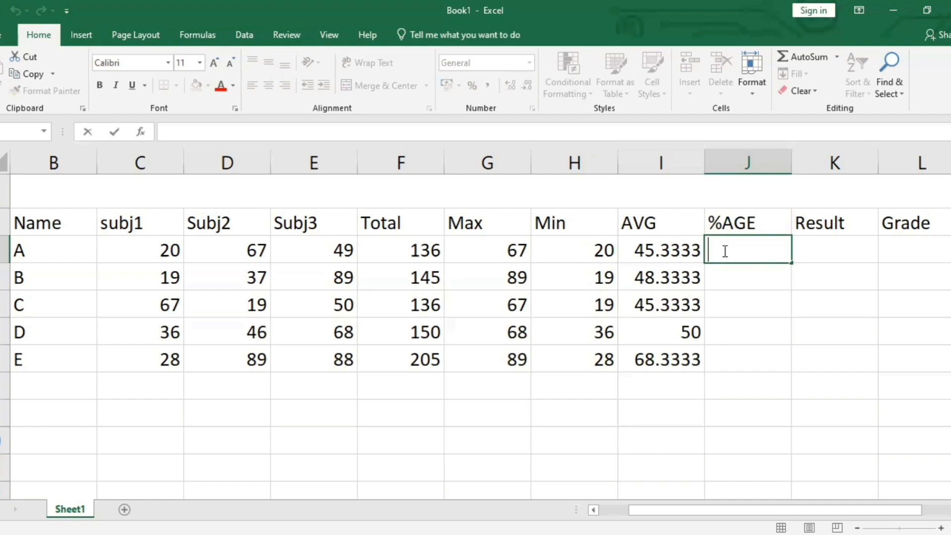
pyautogui.write('=')
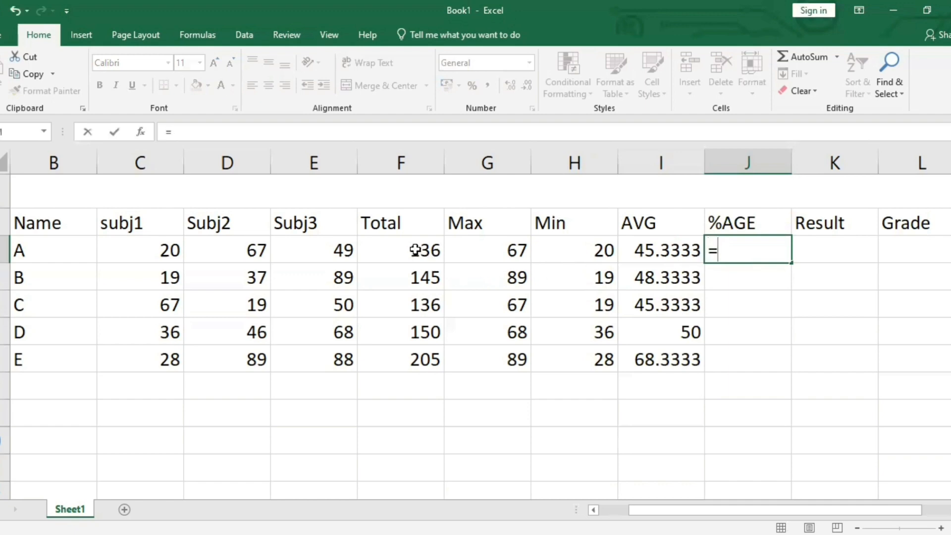
pyautogui.click(415, 251)
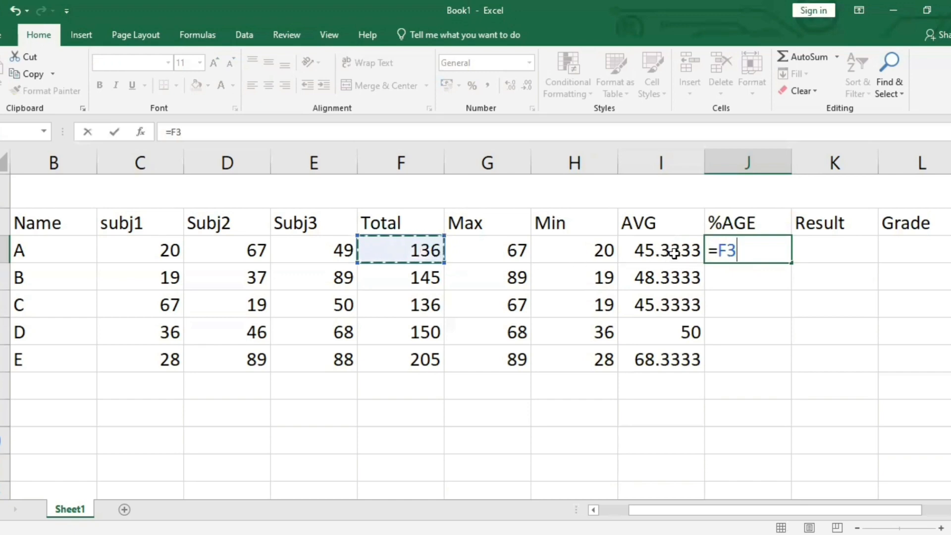
pyautogui.write('/')
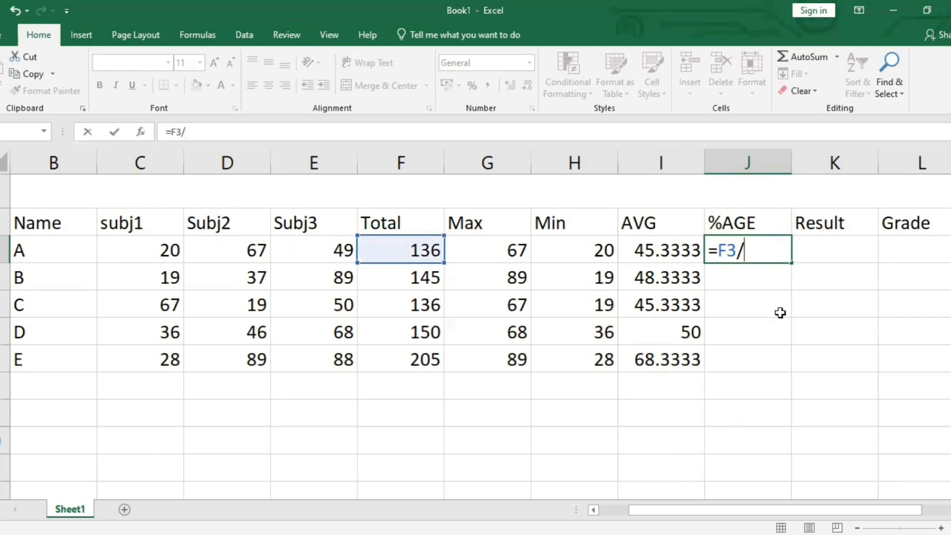
pyautogui.write('300*100')
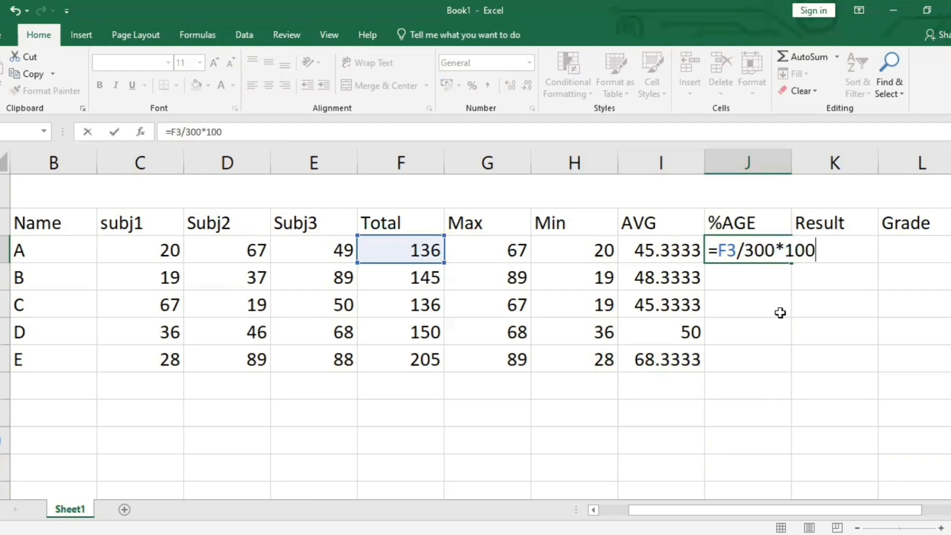
pyautogui.press('Return')
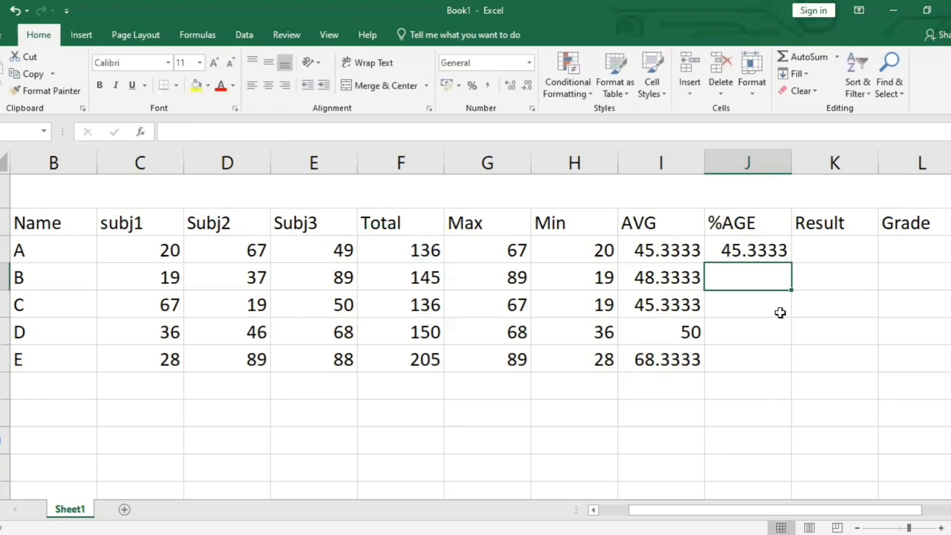
pyautogui.click(743, 256)
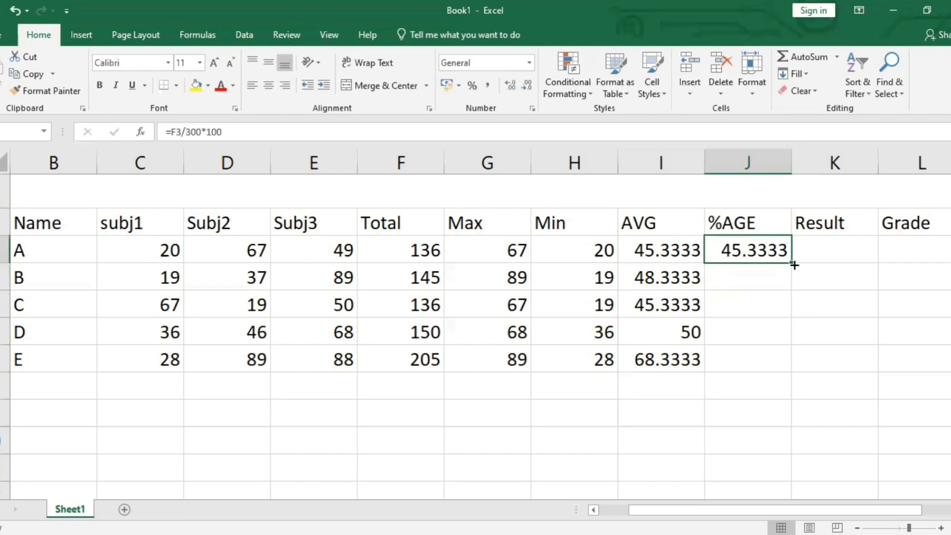
pyautogui.moveTo(794, 264); pyautogui.dragTo(786, 358)
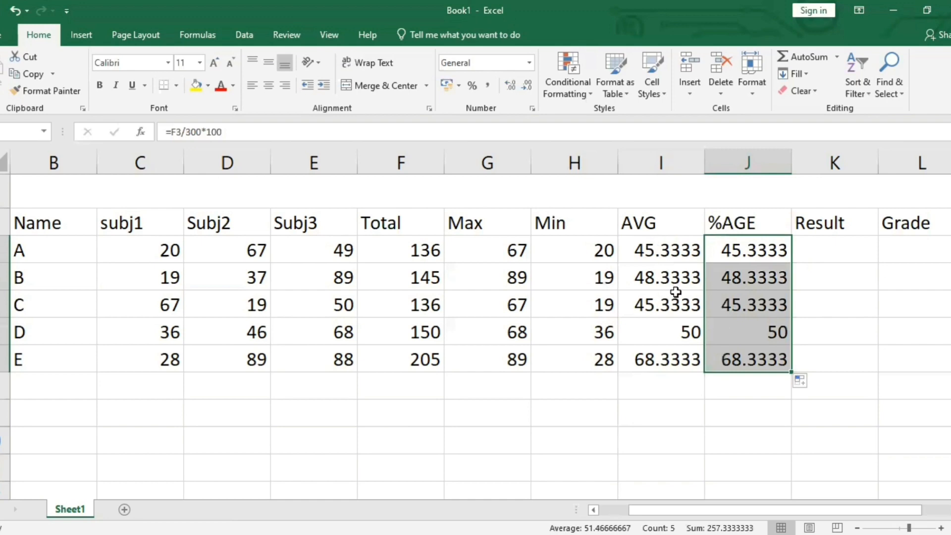
pyautogui.click(825, 252)
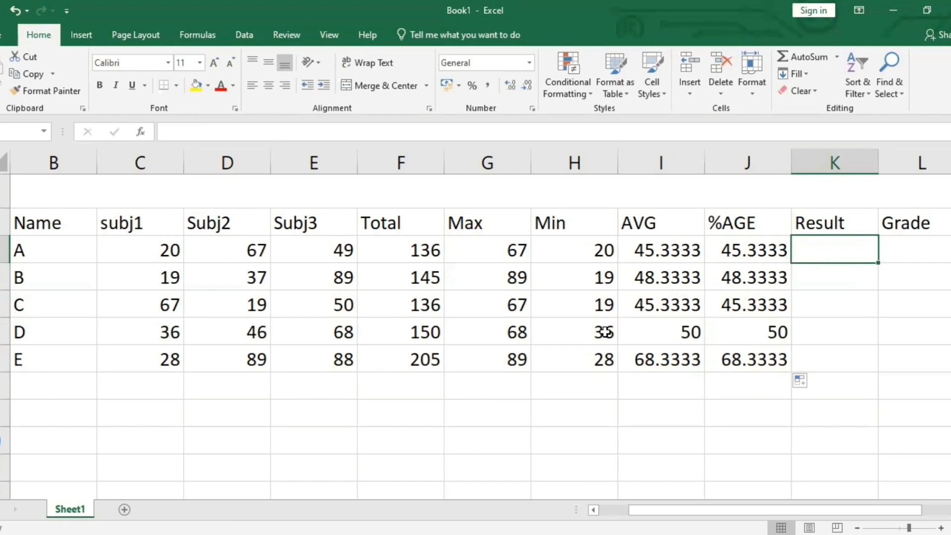
pyautogui.click(590, 94)
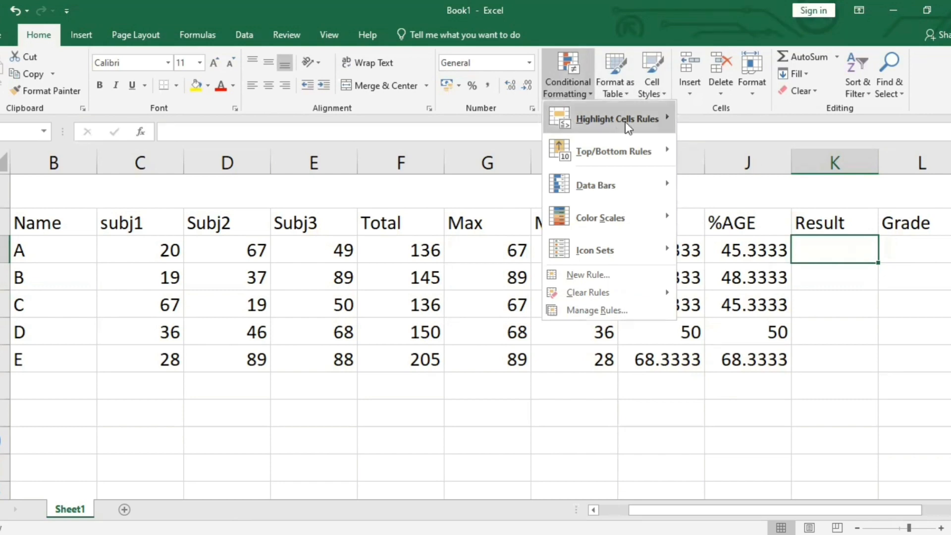
pyautogui.moveTo(625, 122)
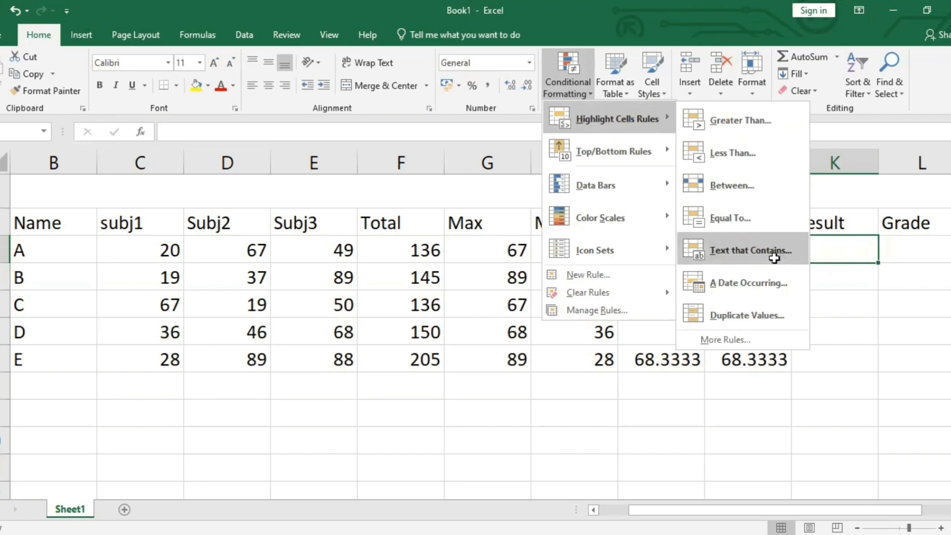
pyautogui.click(774, 257)
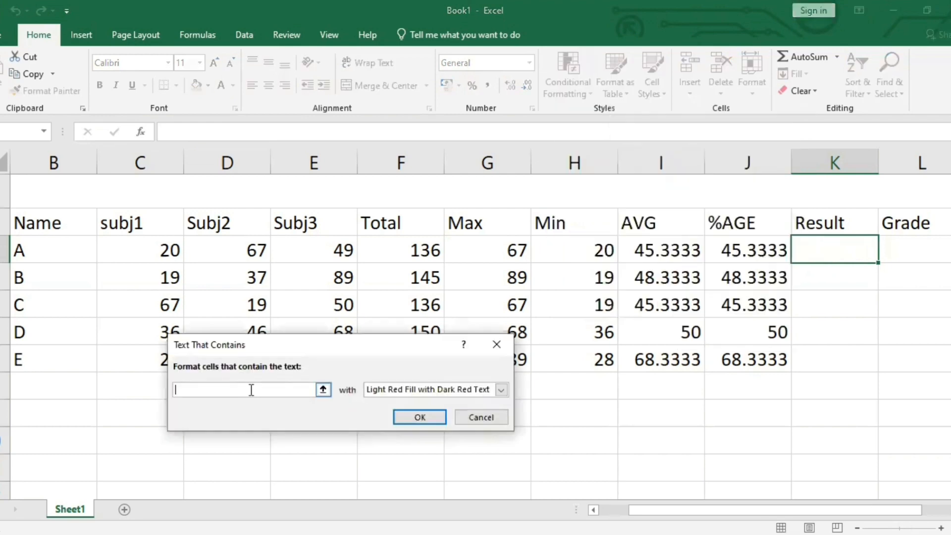
pyautogui.write('PASSS')
pyautogui.press('BackSpace')
pyautogui.click(460, 390)
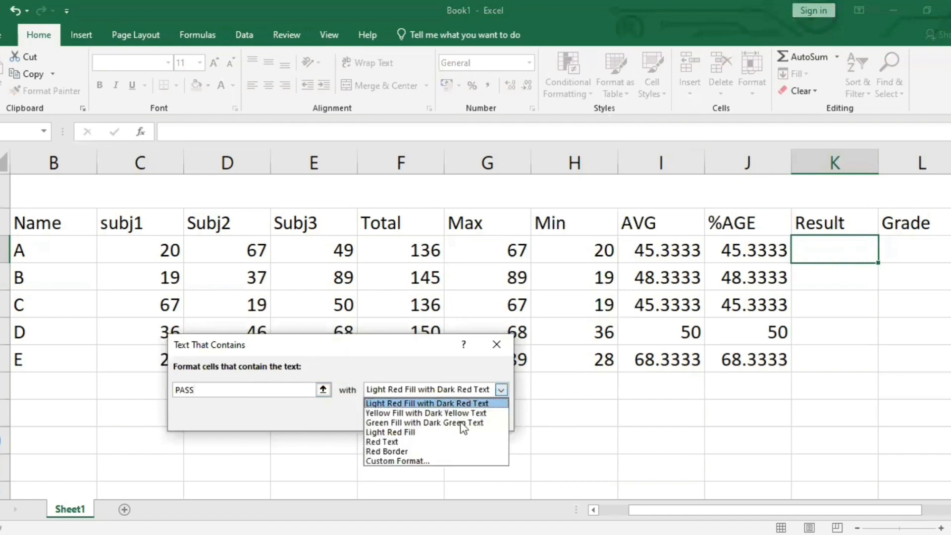
pyautogui.click(461, 432)
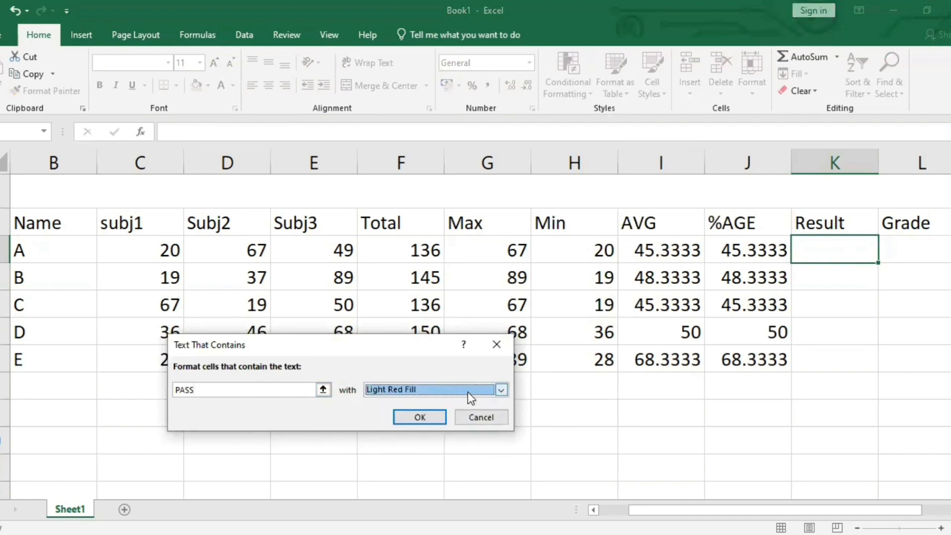
pyautogui.click(468, 391)
pyautogui.click(452, 424)
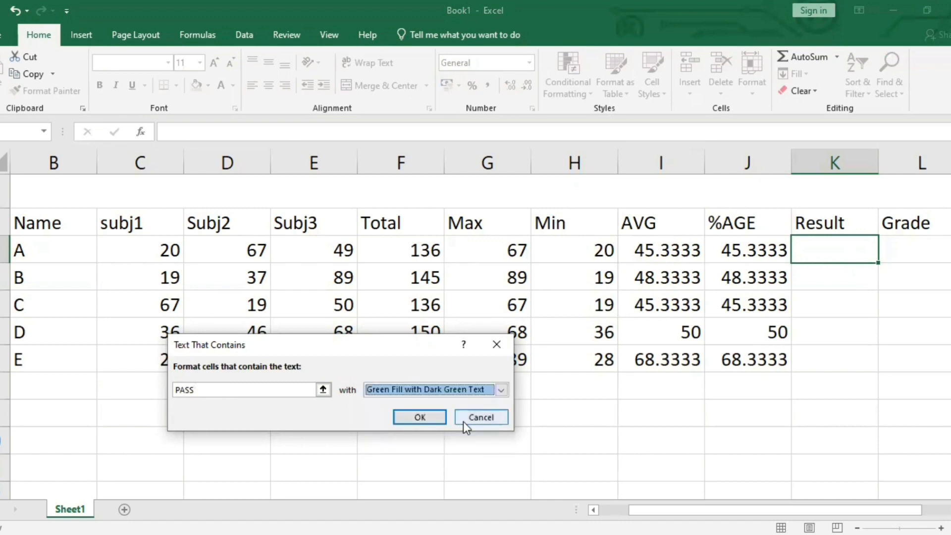
pyautogui.click(463, 422)
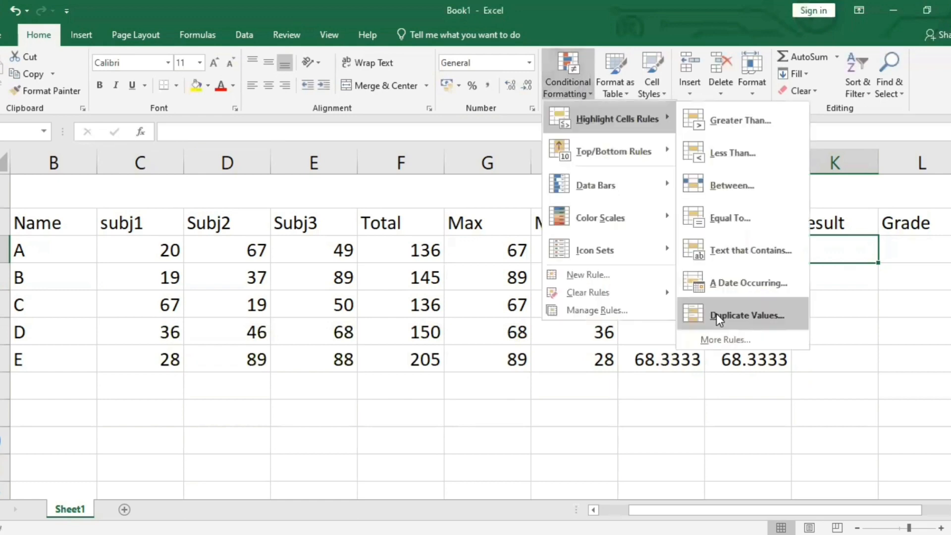
# Apply a Duplicate Values conditional formatting rule with Light Red Fill with Dark Red Text to student A's result cell K3
pyautogui.click(717, 316)
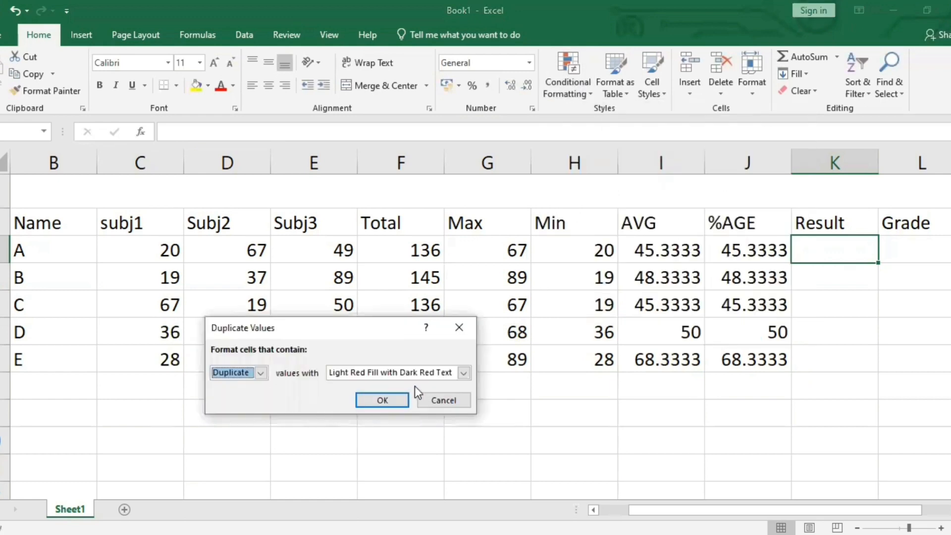
pyautogui.click(397, 399)
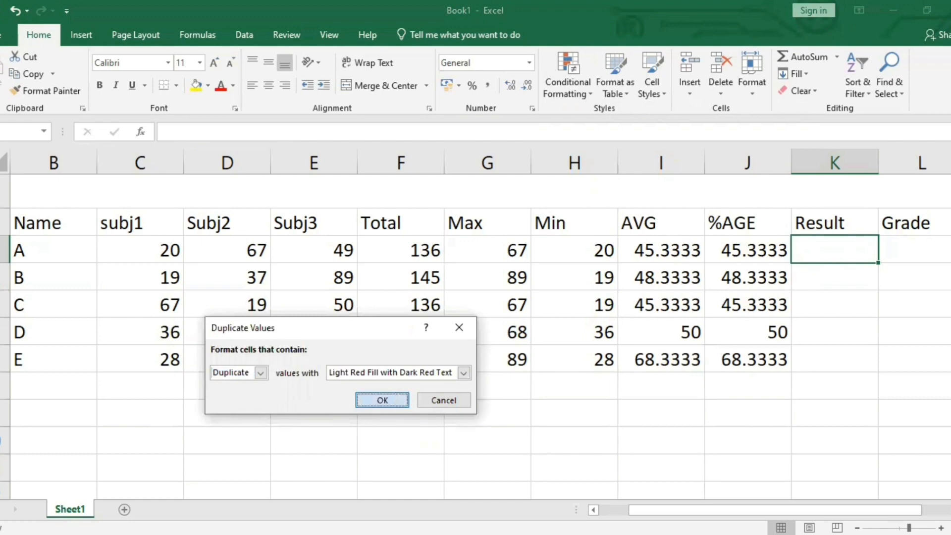
# Enter a repeated name A in B8 below student E and delete it again
pyautogui.click(59, 385)
pyautogui.doubleClick(59, 386)
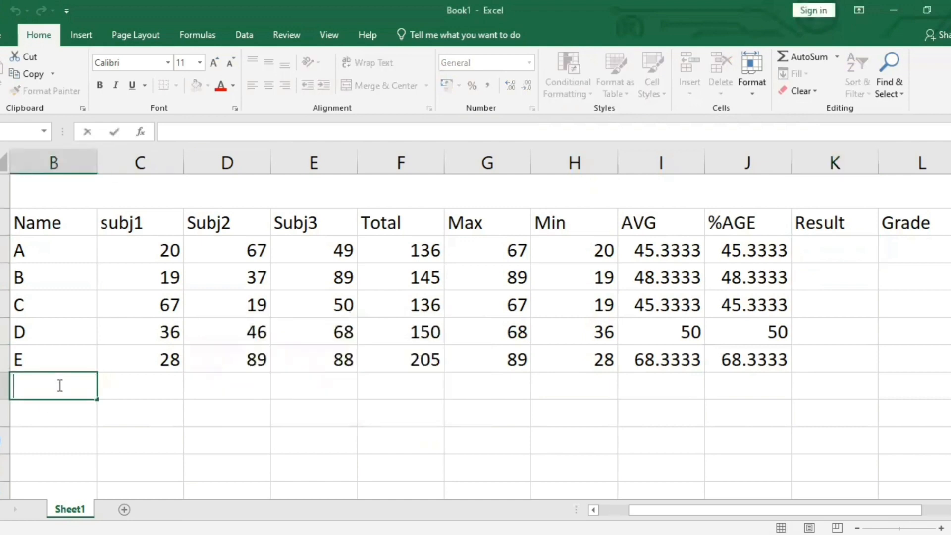
pyautogui.write('A')
pyautogui.press('Tab')
pyautogui.click(203, 398)
pyautogui.click(53, 388)
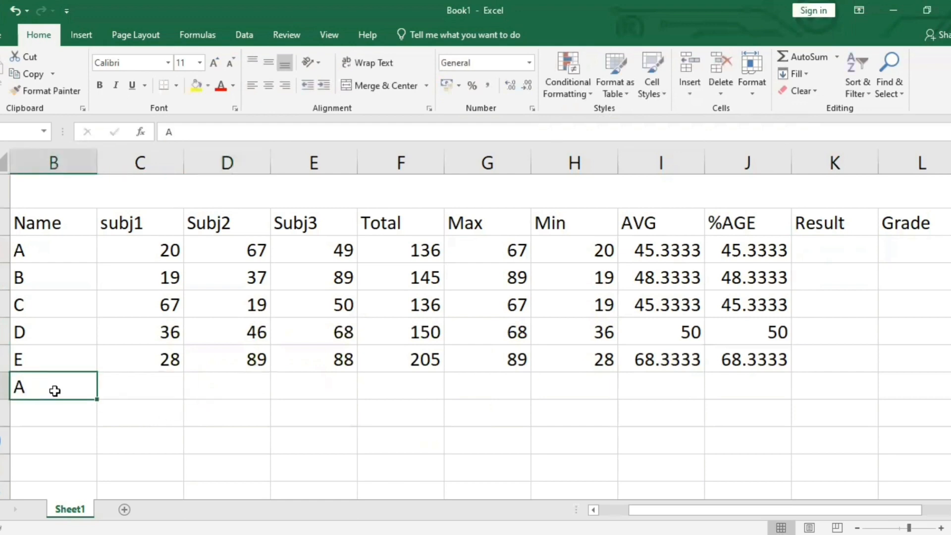
pyautogui.doubleClick(54, 391)
pyautogui.press('BackSpace')
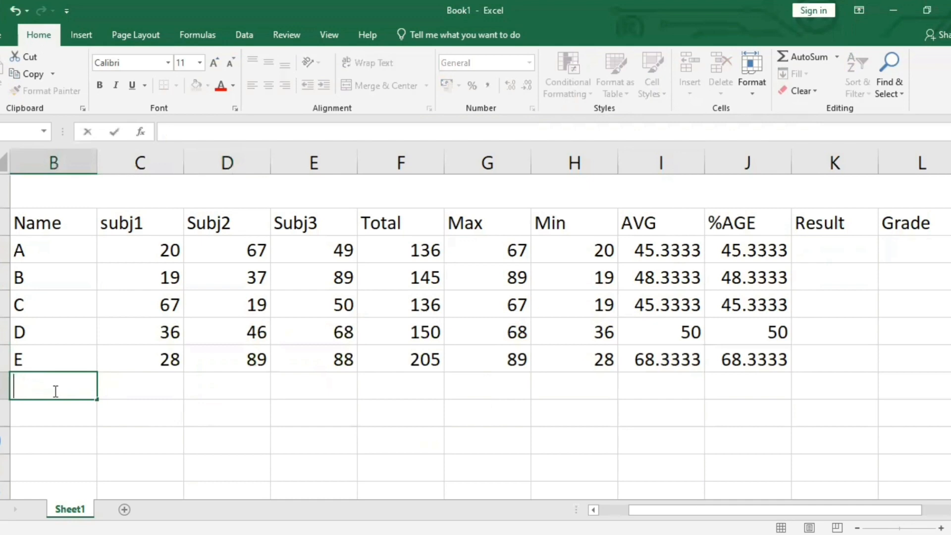
# Apply a Duplicate Values conditional formatting rule with Light Red Fill with Dark Red Text to the student names in B3:B7
pyautogui.moveTo(22, 249); pyautogui.dragTo(85, 369)
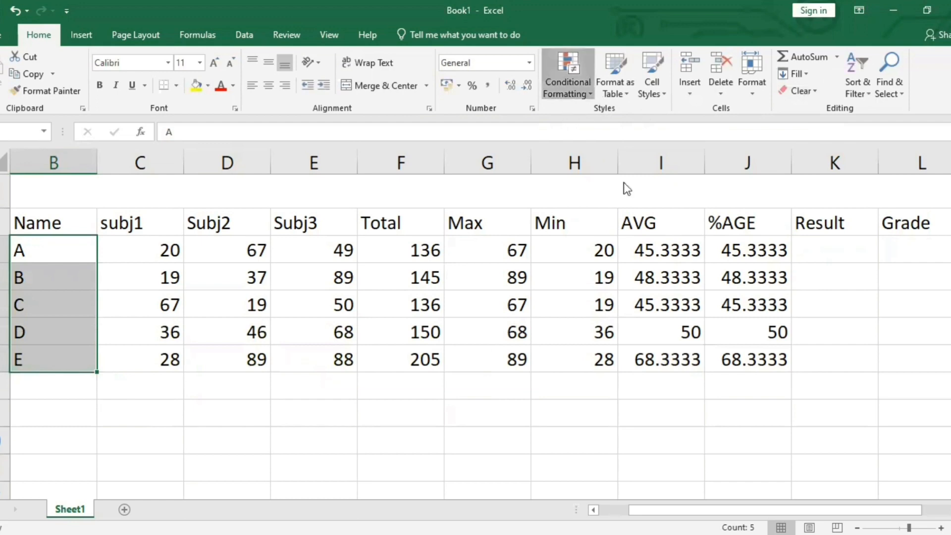
pyautogui.click(569, 79)
pyautogui.moveTo(619, 185)
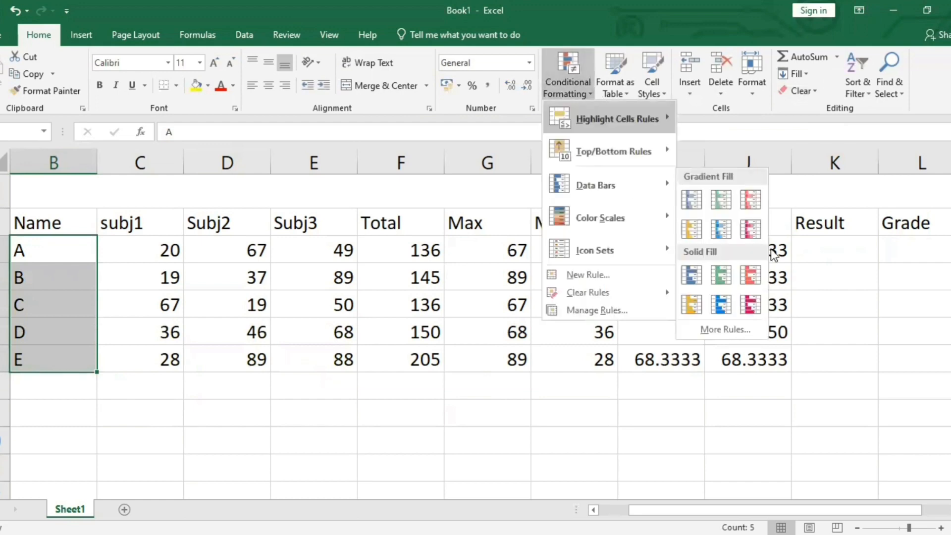
pyautogui.moveTo(617, 119)
pyautogui.click(733, 315)
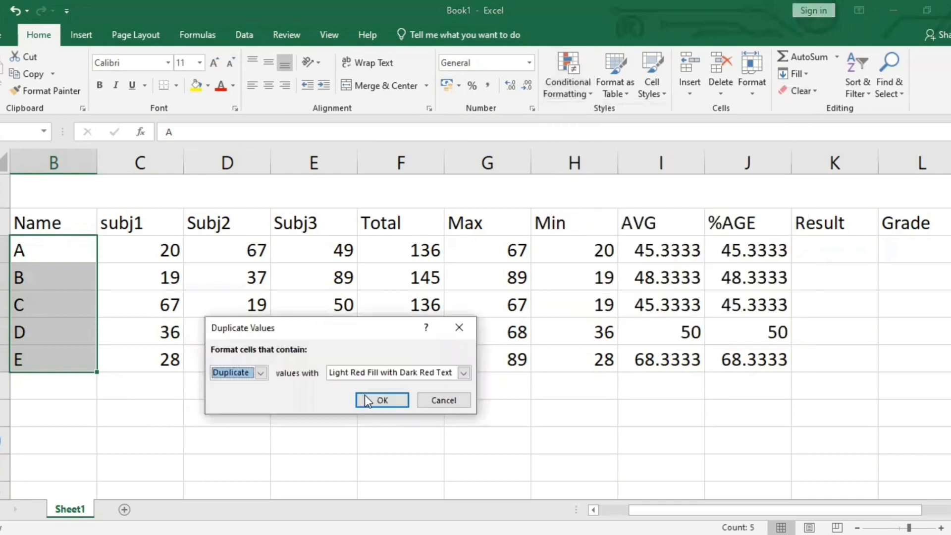
pyautogui.click(372, 398)
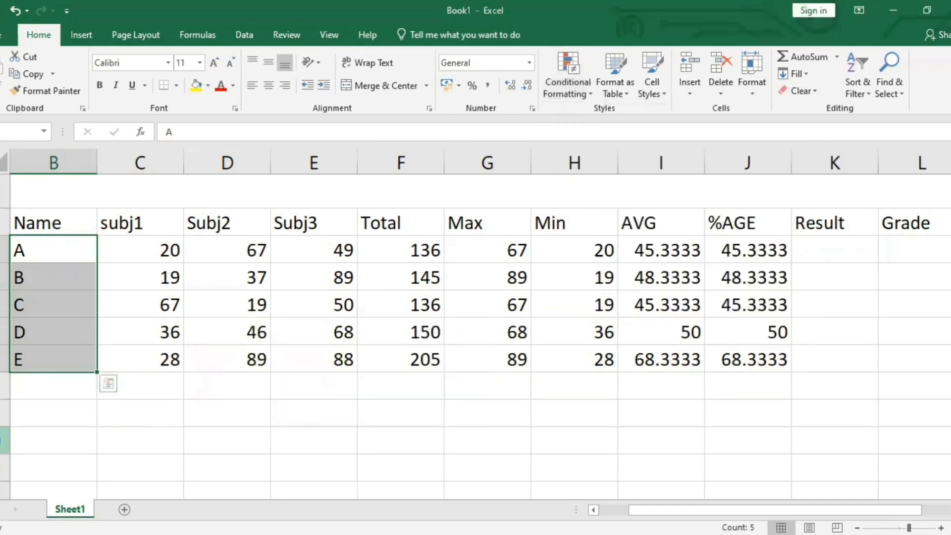
# Test the duplicate rule by entering the repeated name A in B8 below student E
pyautogui.click(32, 390)
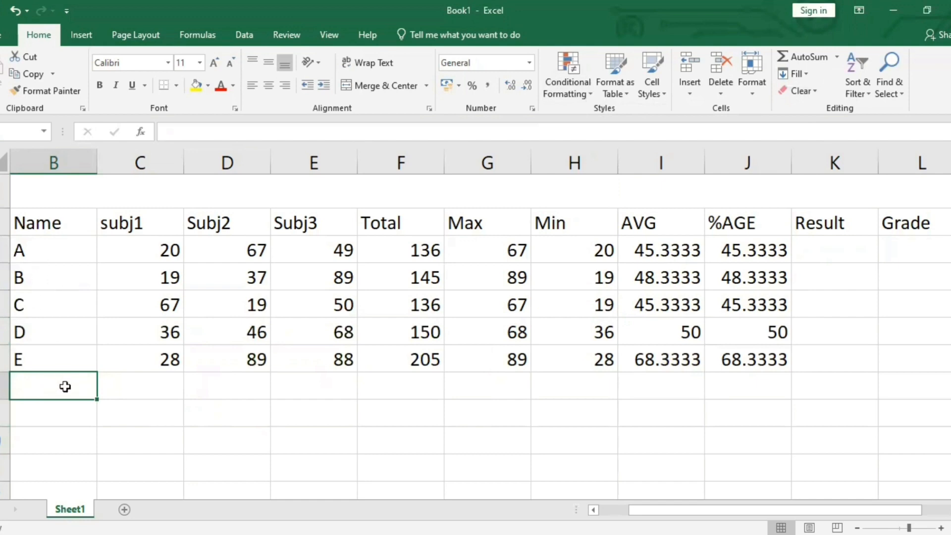
pyautogui.doubleClick(40, 386)
pyautogui.write('A')
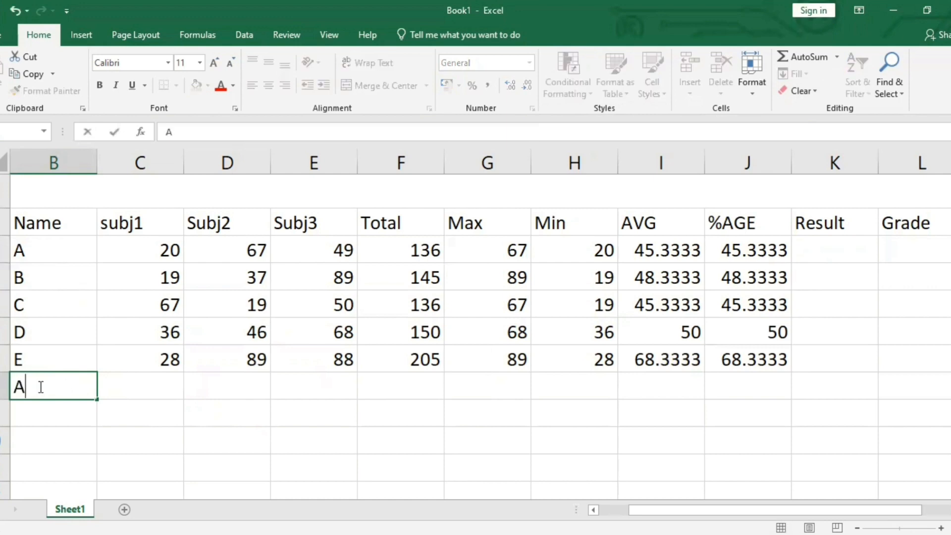
pyautogui.click(114, 380)
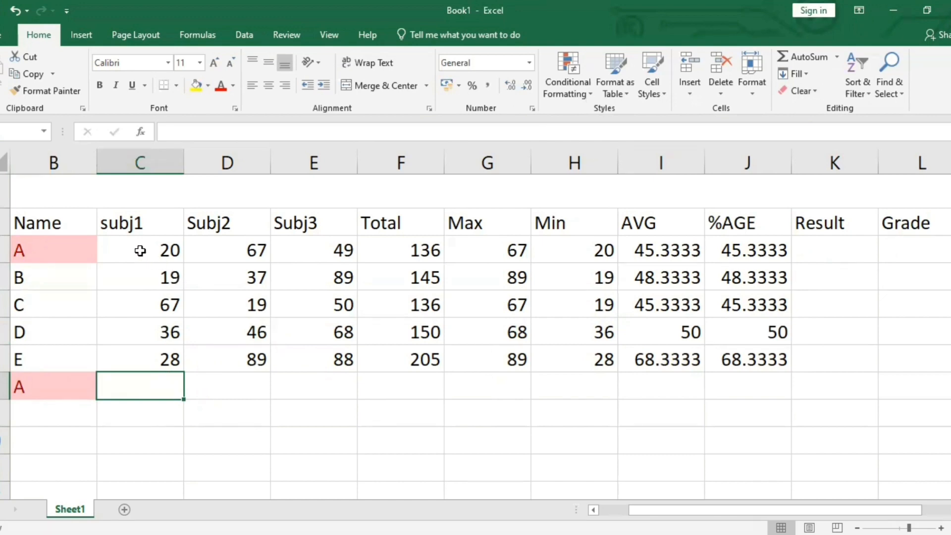
pyautogui.moveTo(141, 249); pyautogui.dragTo(178, 351)
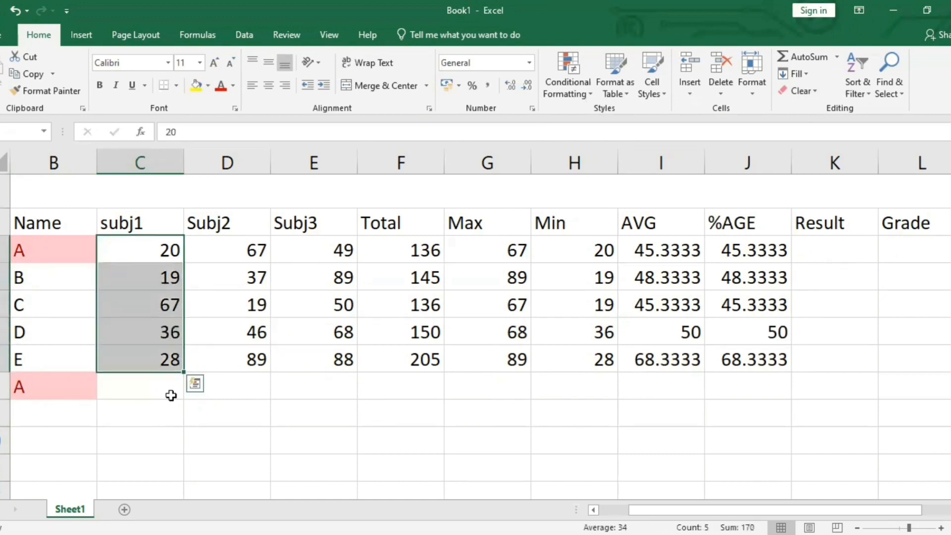
pyautogui.click(170, 393)
# Replace the name in B8 with F and enter the repeated name B in B9
pyautogui.doubleClick(75, 384)
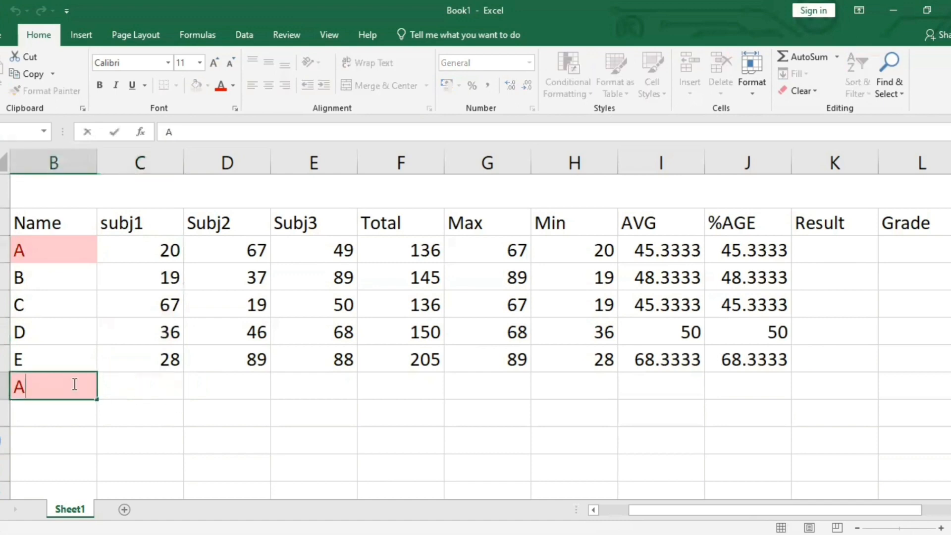
pyautogui.press('BackSpace')
pyautogui.write('F')
pyautogui.click(131, 380)
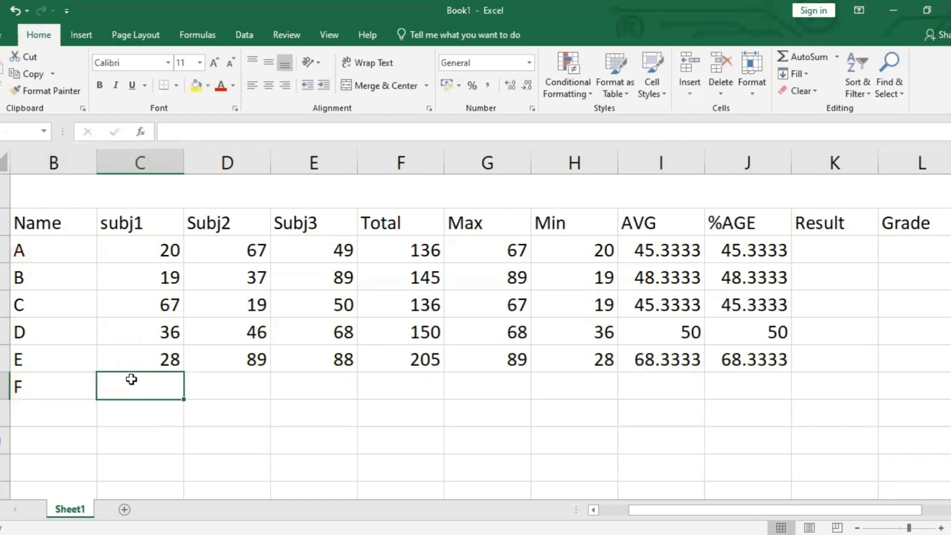
pyautogui.click(75, 411)
pyautogui.write('B')
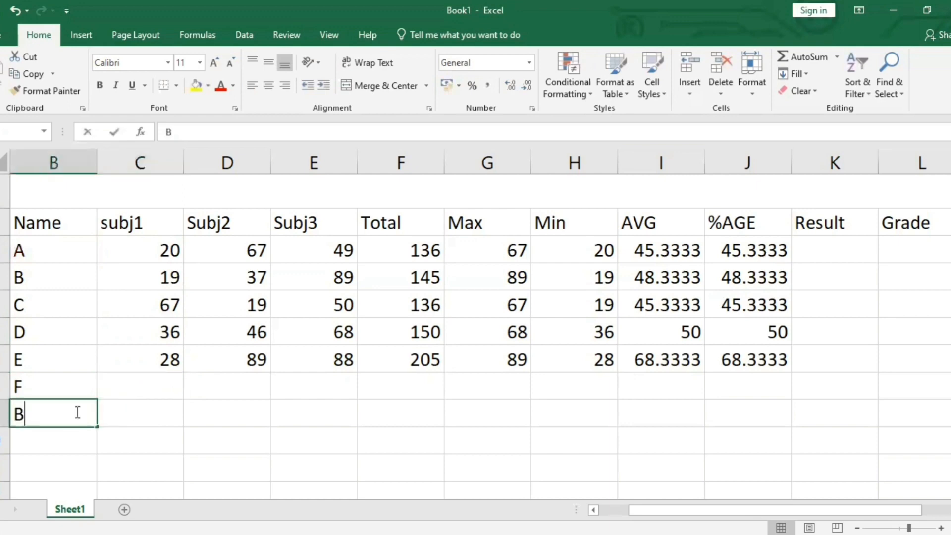
pyautogui.press('Return')
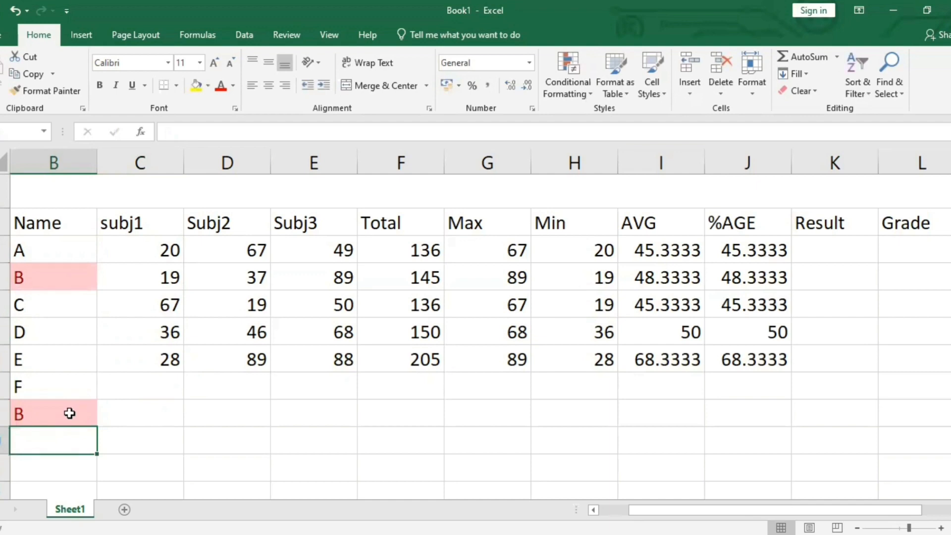
# Delete the test names B in B9 and F in B8
pyautogui.click(76, 411)
pyautogui.doubleClick(73, 412)
pyautogui.press('BackSpace')
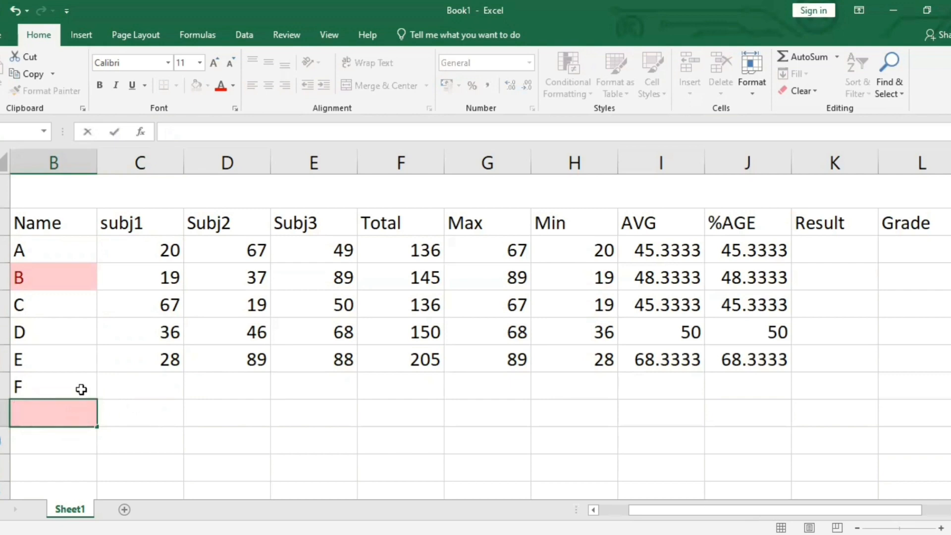
pyautogui.click(82, 390)
pyautogui.press('BackSpace')
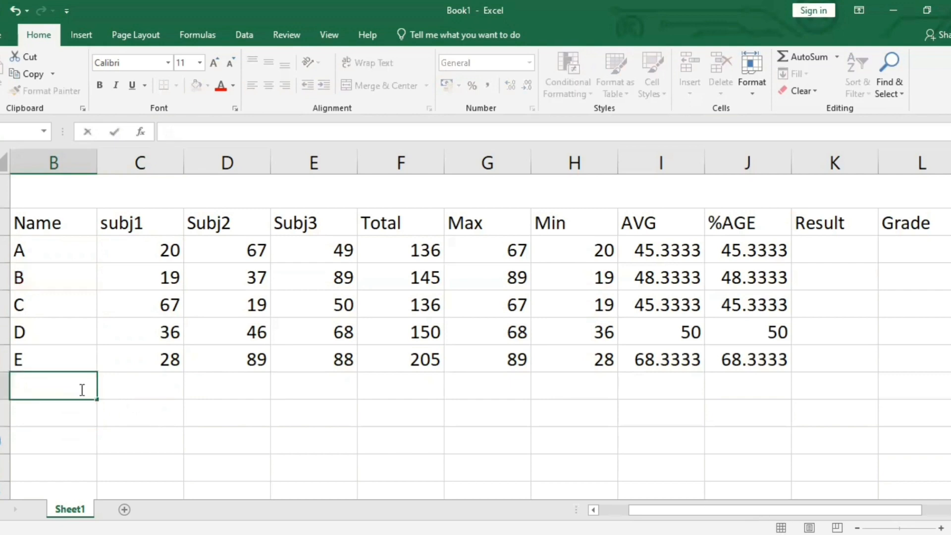
pyautogui.click(390, 427)
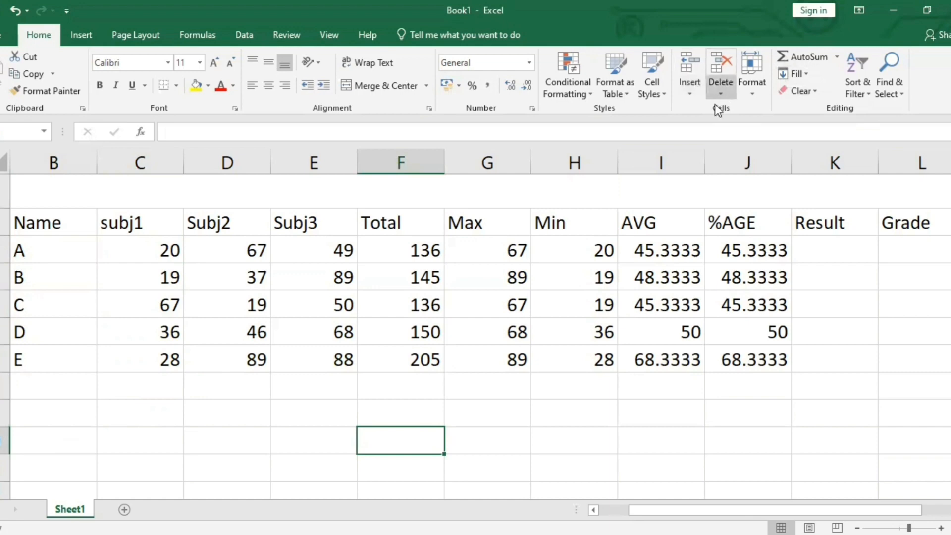
# Delete the Student Record title row above the column headers
pyautogui.click(533, 192)
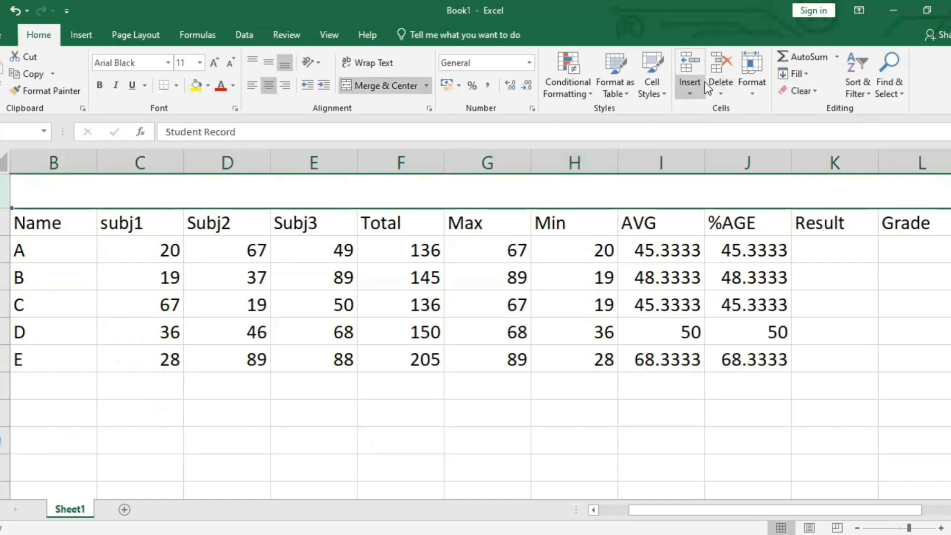
pyautogui.click(730, 107)
pyautogui.click(748, 125)
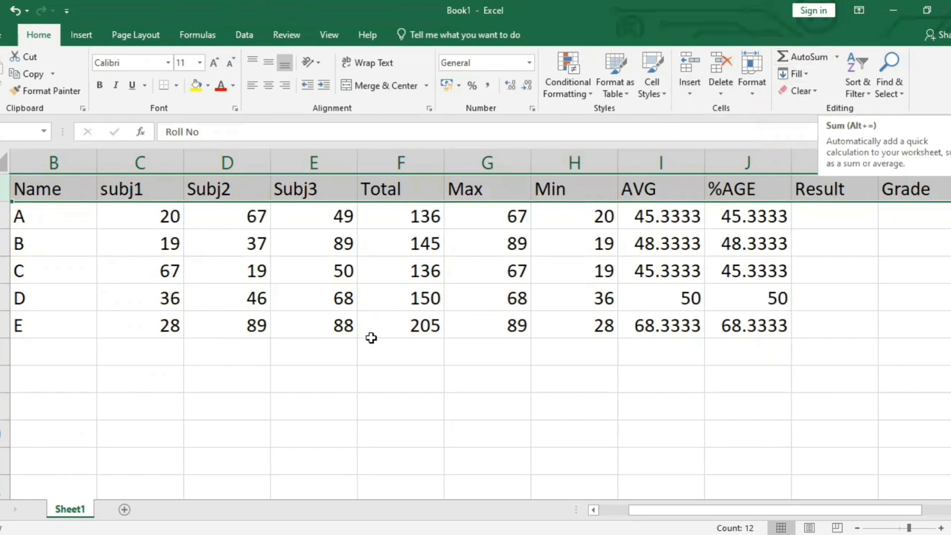
pyautogui.click(321, 360)
# Sum the Subj3 marks in E2:E6 with AutoSum, placing the total in E7
pyautogui.click(325, 217)
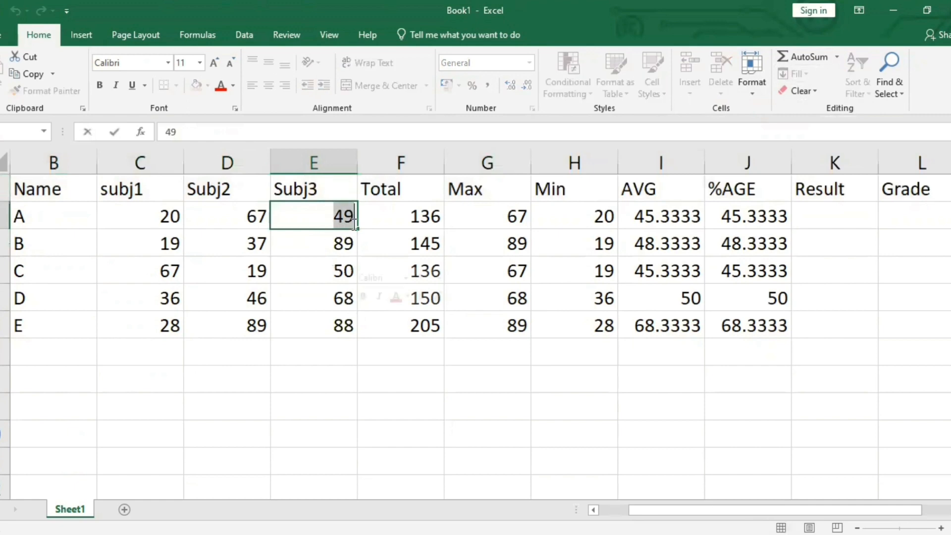
pyautogui.click(325, 238)
pyautogui.moveTo(284, 212); pyautogui.dragTo(314, 331)
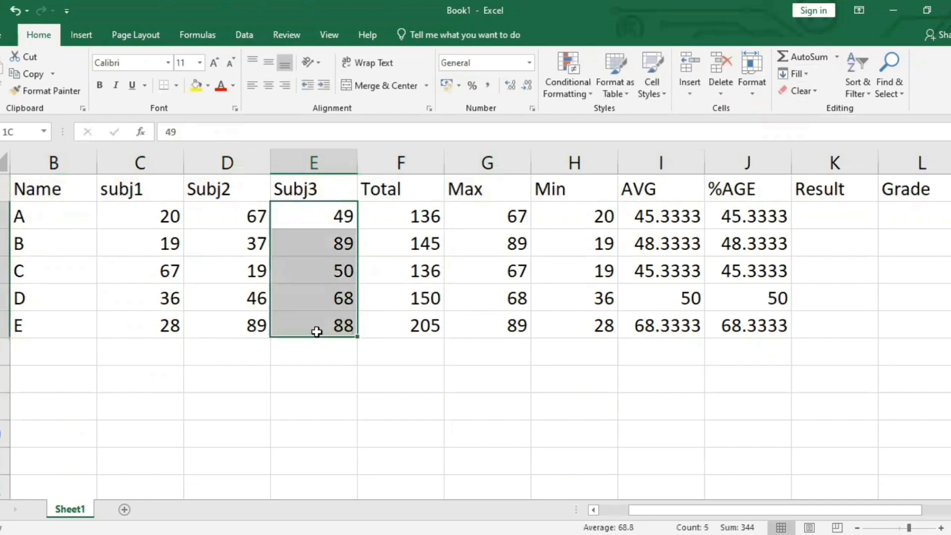
pyautogui.click(836, 56)
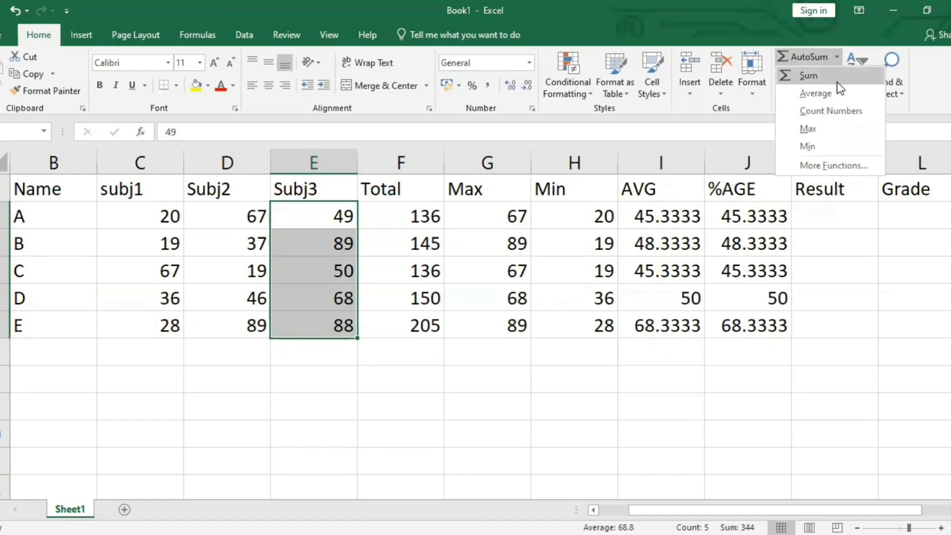
pyautogui.click(389, 352)
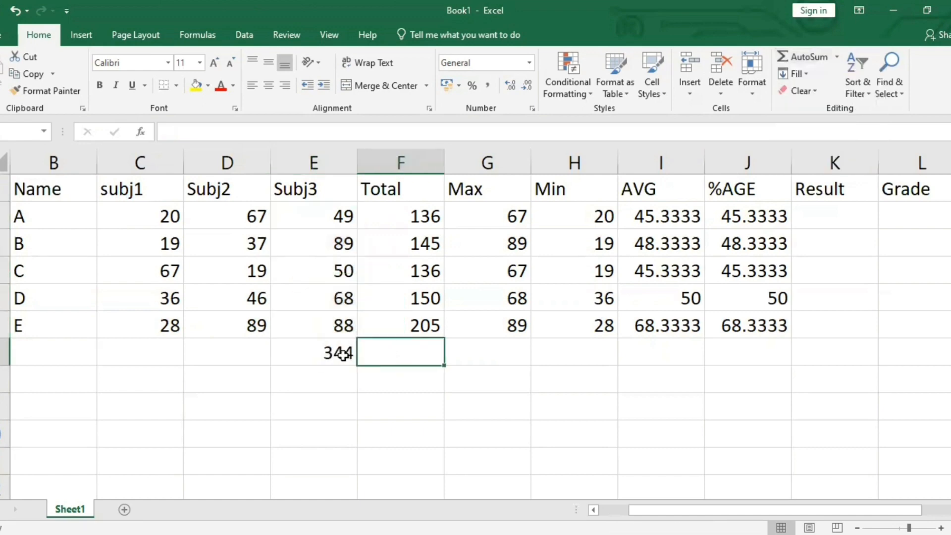
# Reapply AutoSum in E7 with the formula =SUM(E2:E6)
pyautogui.click(315, 354)
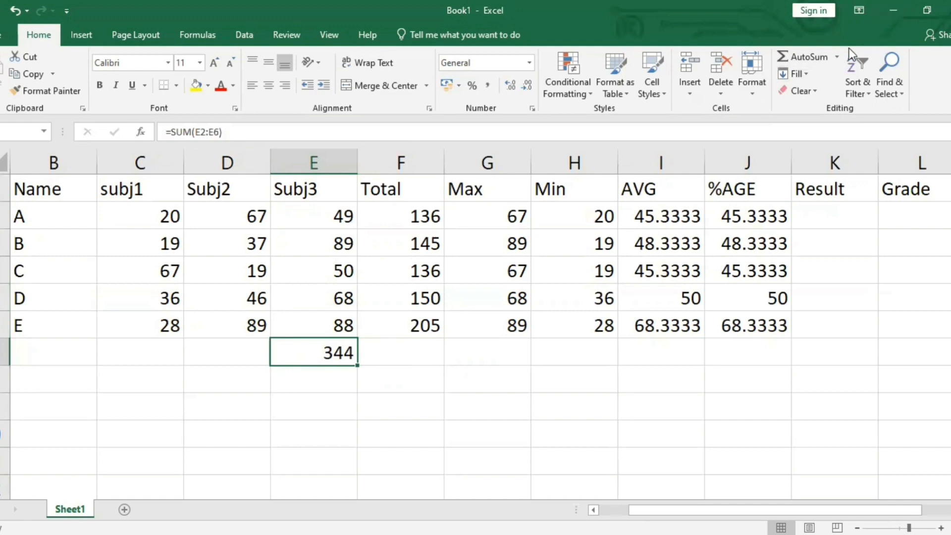
pyautogui.click(831, 62)
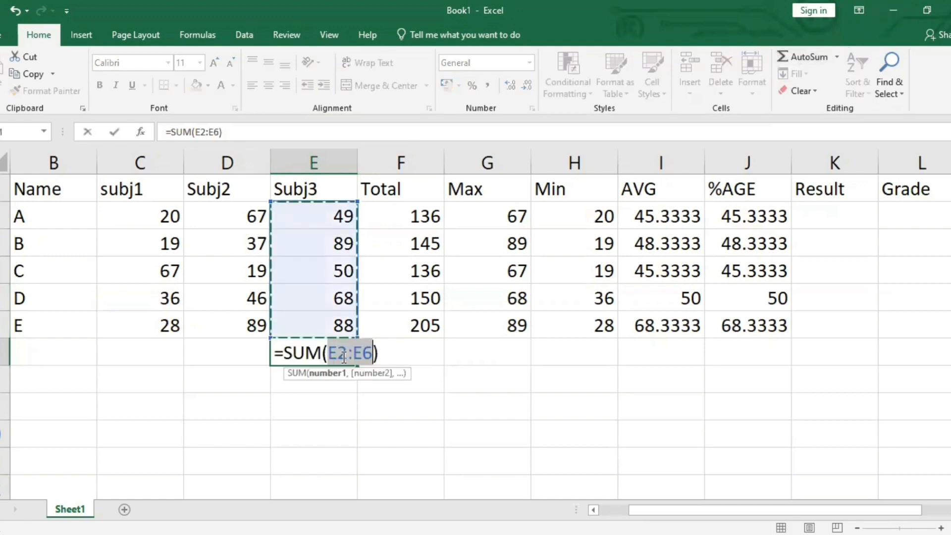
pyautogui.click(421, 353)
pyautogui.press('Return')
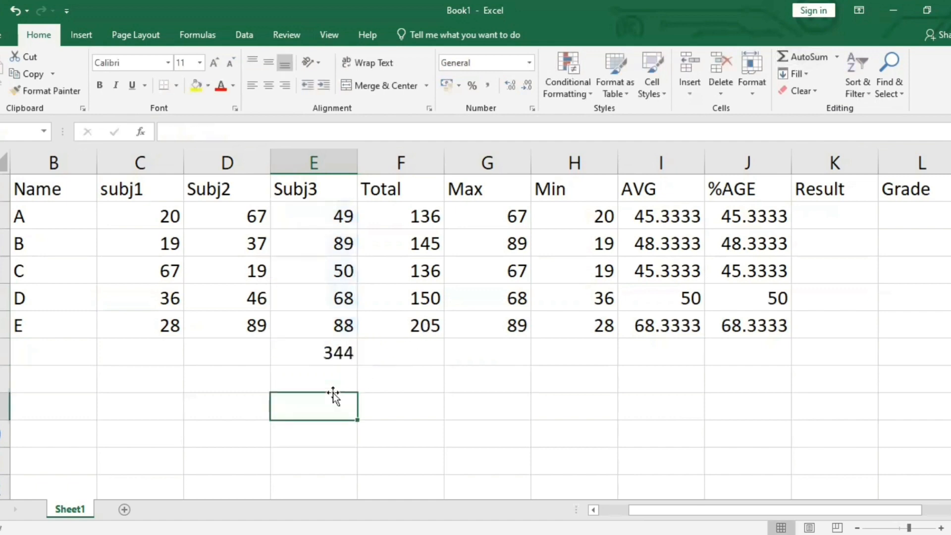
# Delete the SUM formula from E7 below the Subj3 marks
pyautogui.click(344, 358)
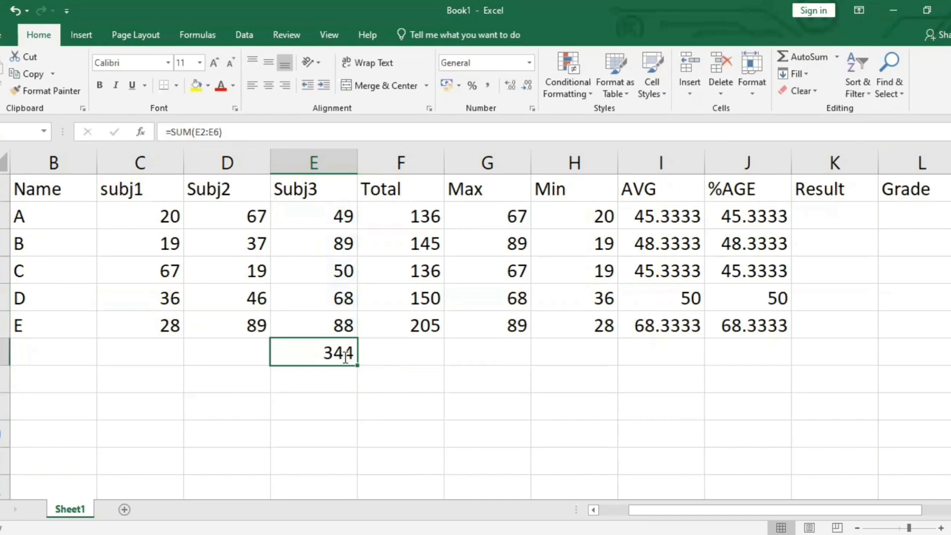
pyautogui.doubleClick(346, 354)
pyautogui.moveTo(394, 355); pyautogui.dragTo(277, 354)
pyautogui.press('BackSpace')
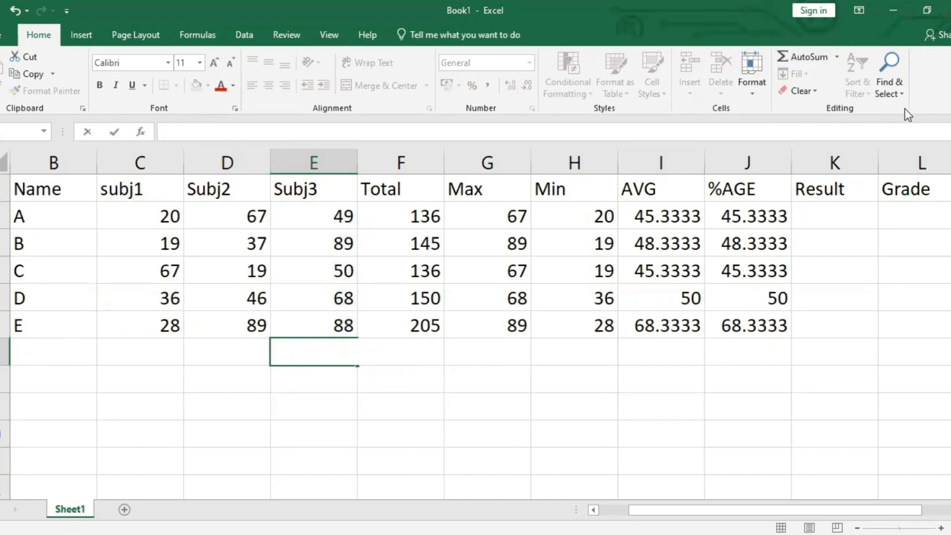
# Look through the Find & Select options and close them without choosing one
pyautogui.click(900, 83)
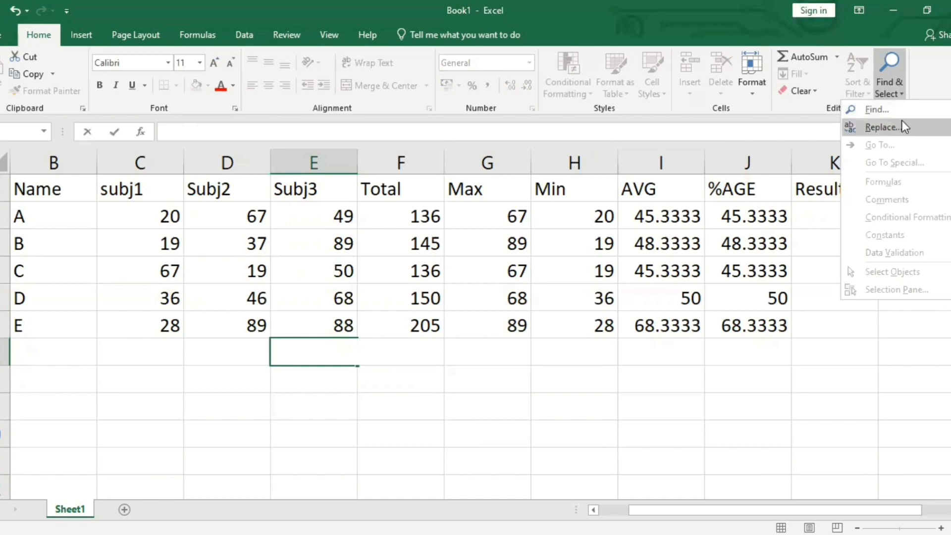
pyautogui.click(934, 84)
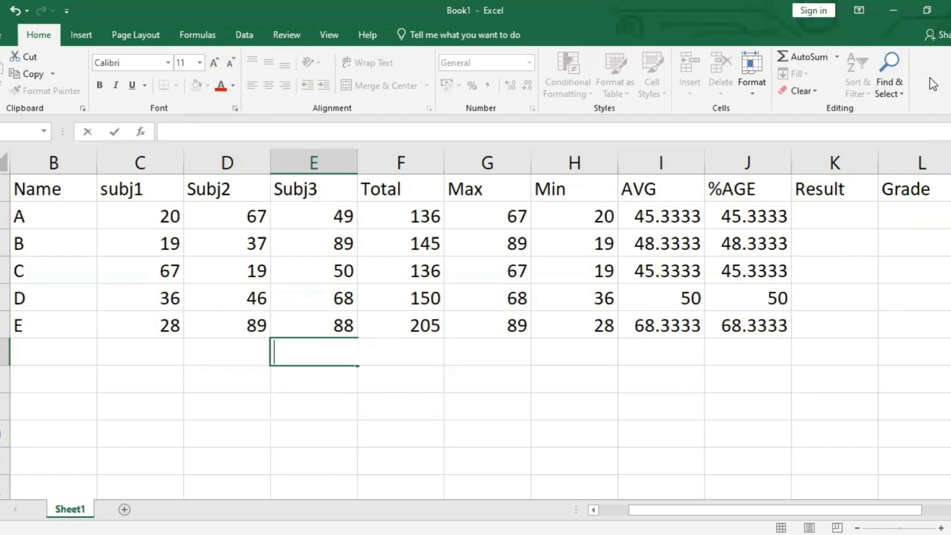
pyautogui.click(67, 246)
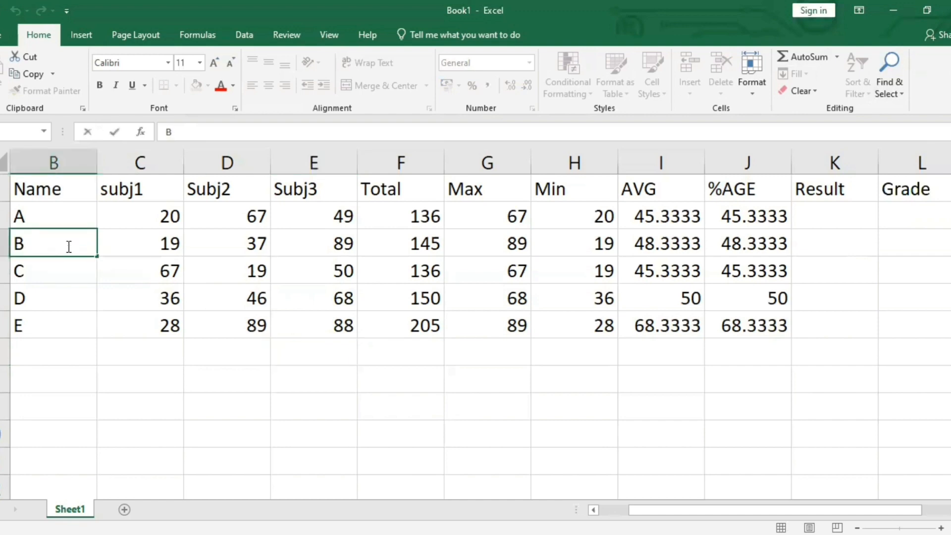
# Jump from the empty cell B7 to the last row of column B
pyautogui.click(94, 362)
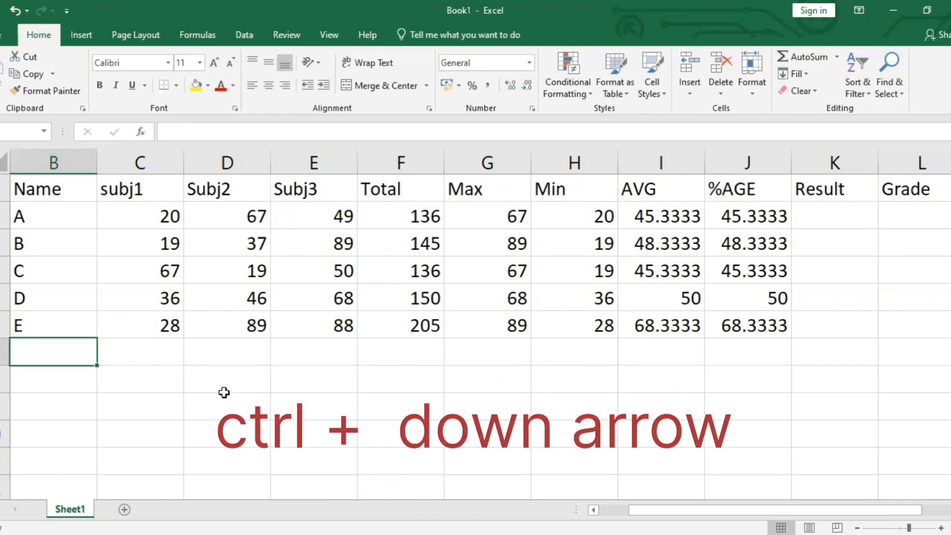
pyautogui.hotkey('ctrl', 'Down')
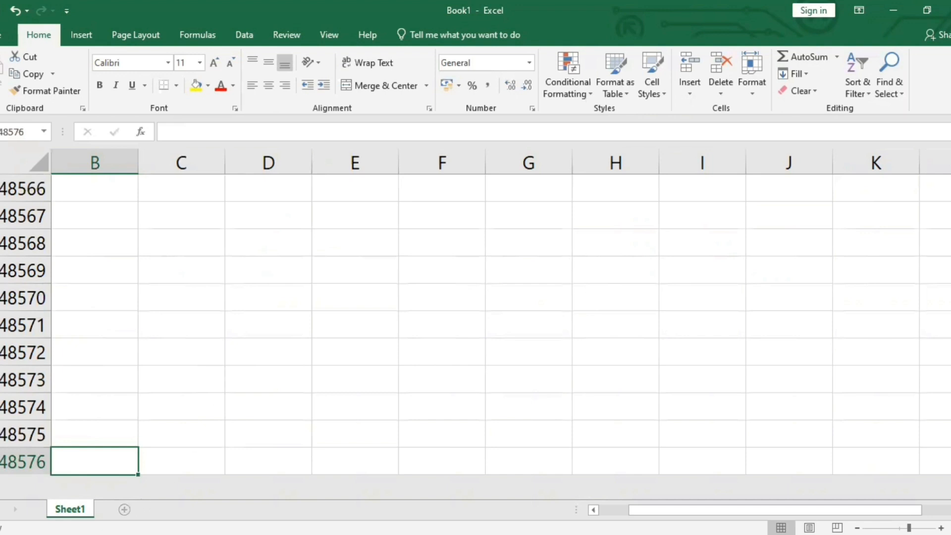
# Insert two new blank worksheets and return to Sheet1
pyautogui.hotkey('shift', 'F11')
pyautogui.hotkey('shift', 'F11')
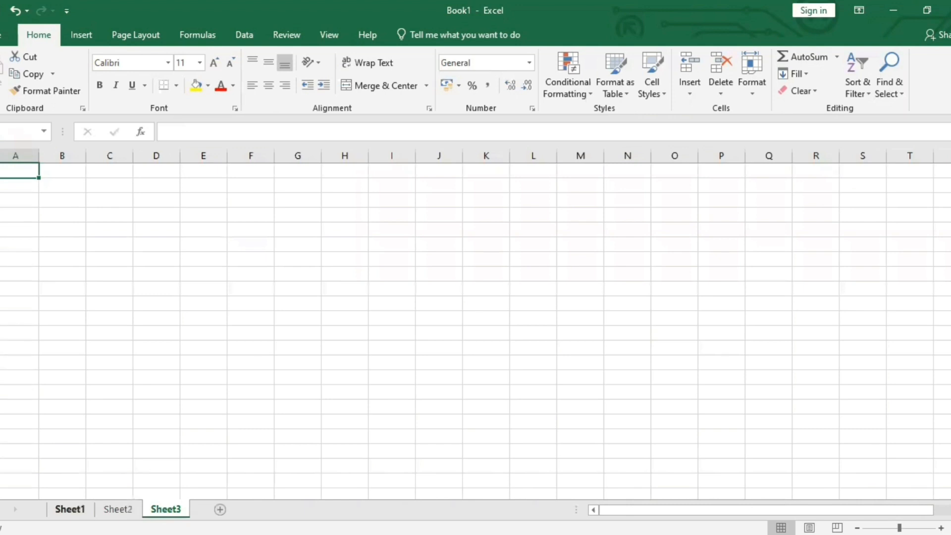
pyautogui.click(70, 509)
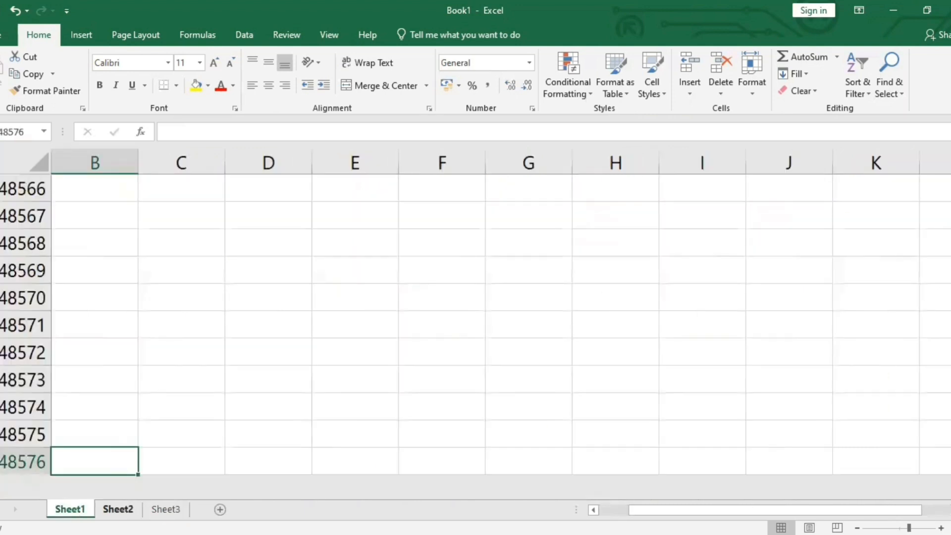
pyautogui.hotkey('ctrl', 'pagedown')
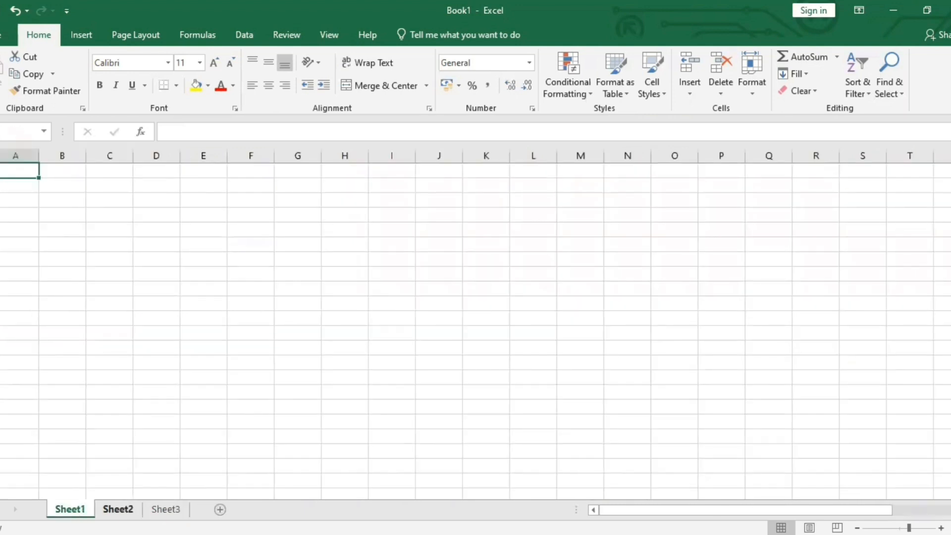
pyautogui.rightClick(115, 509)
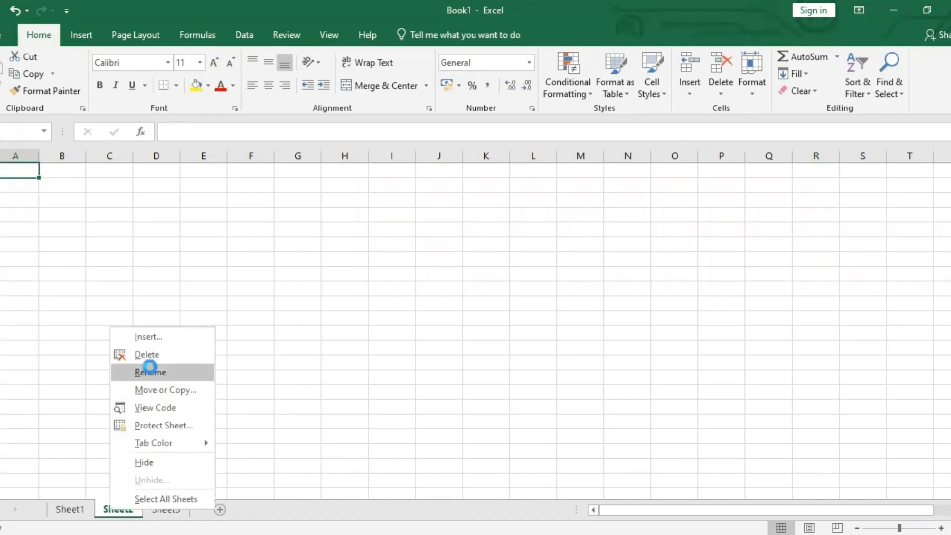
pyautogui.click(150, 373)
pyautogui.press('Escape')
pyautogui.hotkey('ctrl', 'pageup')
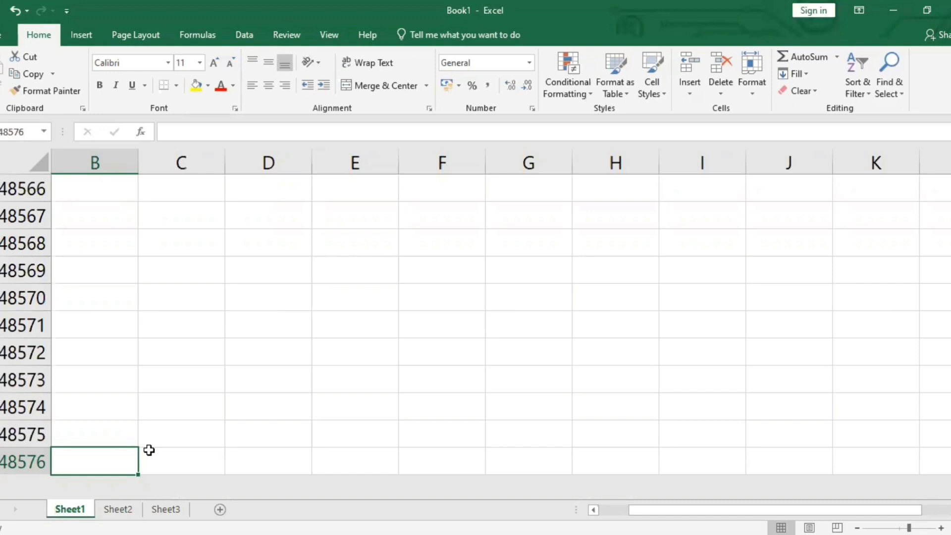
# Jump back from the bottom of column B to the student records and dismiss the document recovery list
pyautogui.hotkey('ctrl', 'Up')
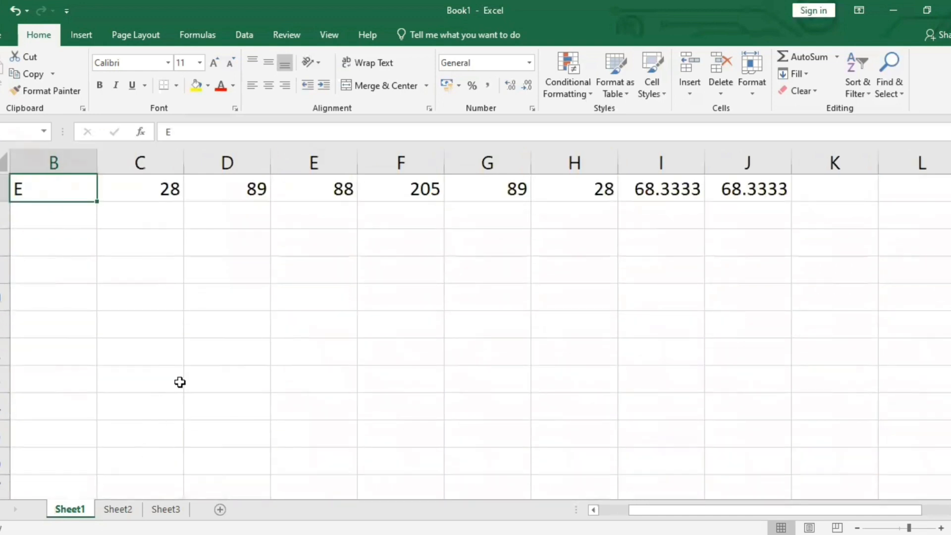
pyautogui.scroll(2, 180, 382)
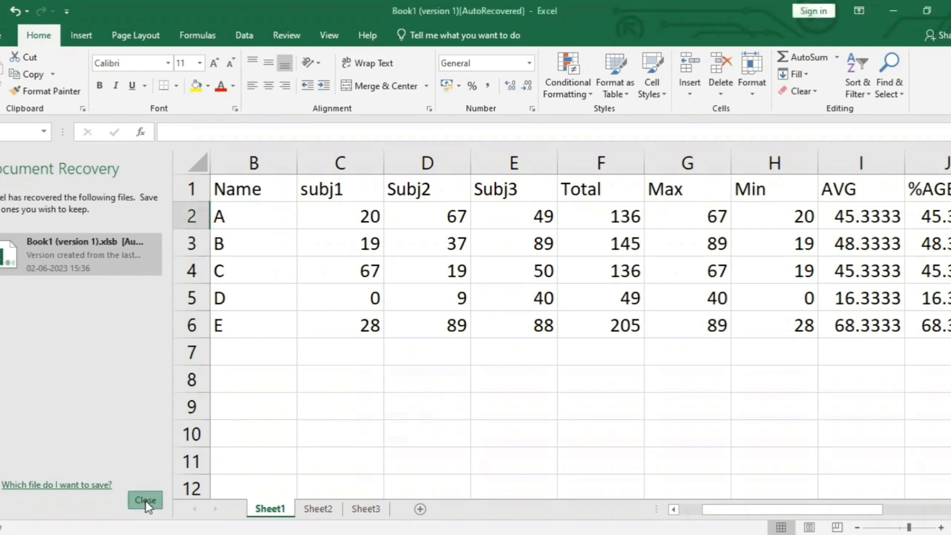
pyautogui.click(145, 501)
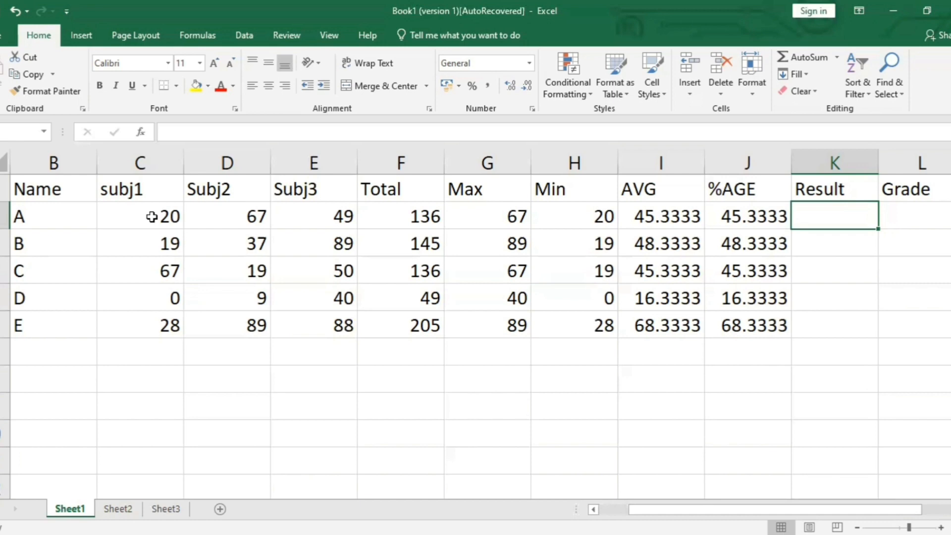
# Enter =IF(F2>=35,"PASS","FAIL") in the Result cell K2 for student A
pyautogui.click(166, 216)
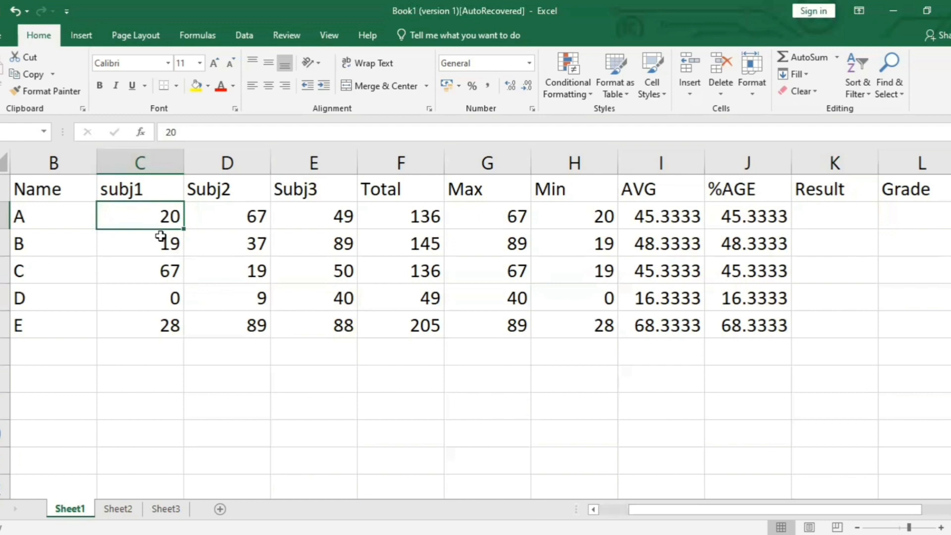
pyautogui.click(821, 213)
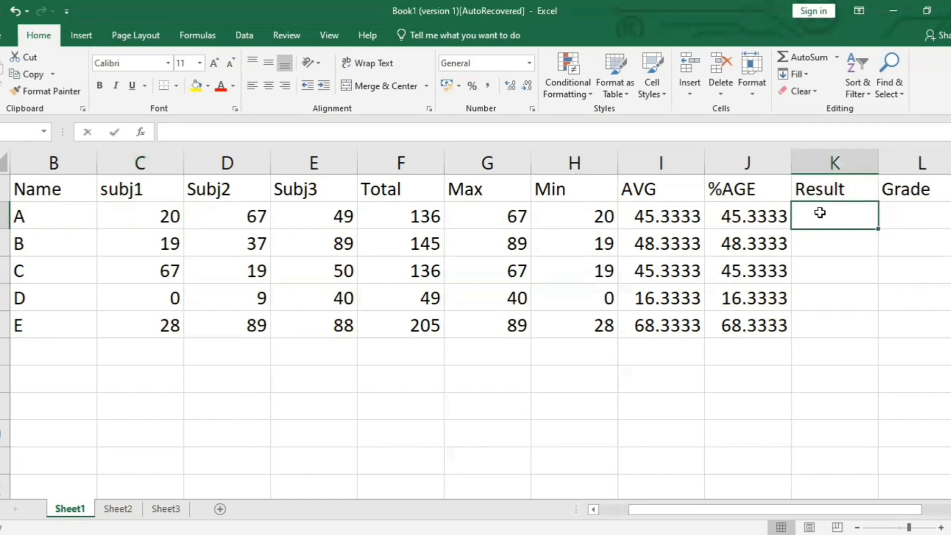
pyautogui.doubleClick(821, 212)
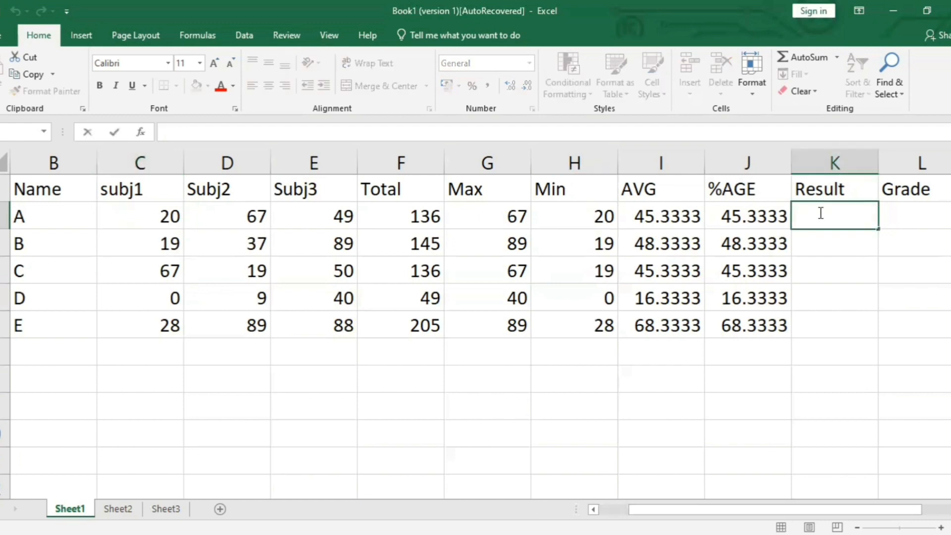
pyautogui.write('=')
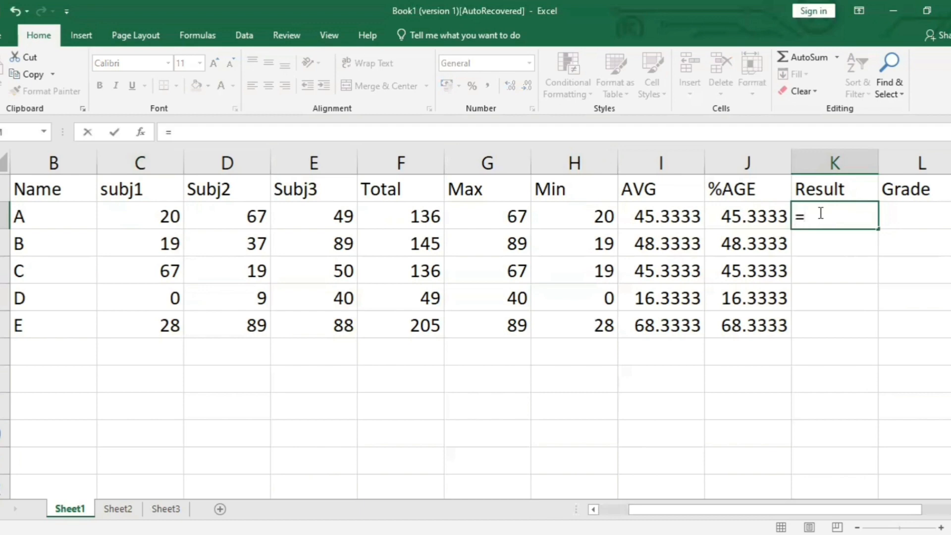
pyautogui.write('IF')
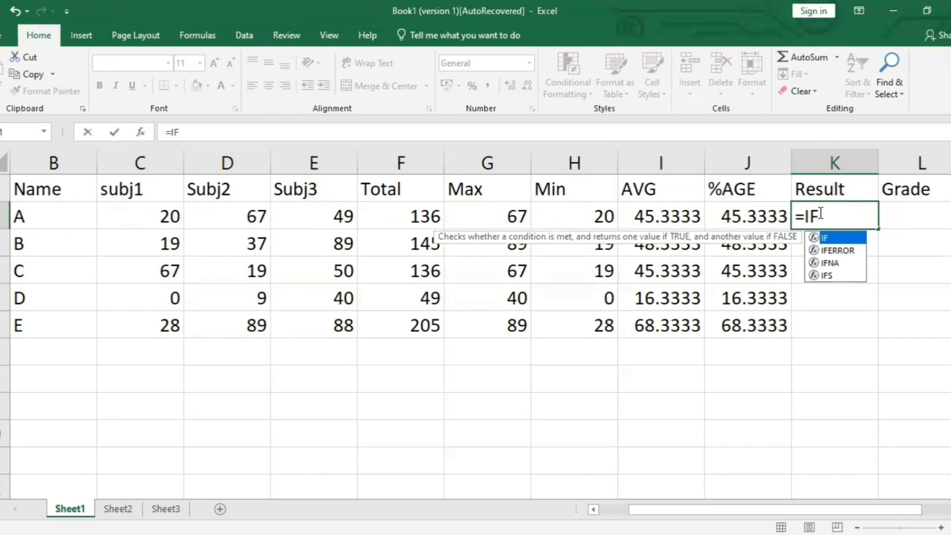
pyautogui.write('(')
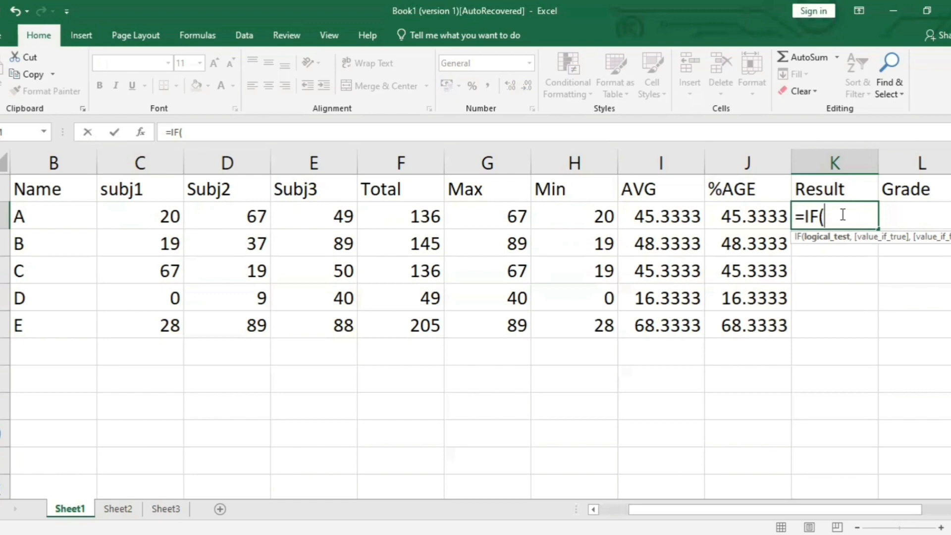
pyautogui.click(399, 216)
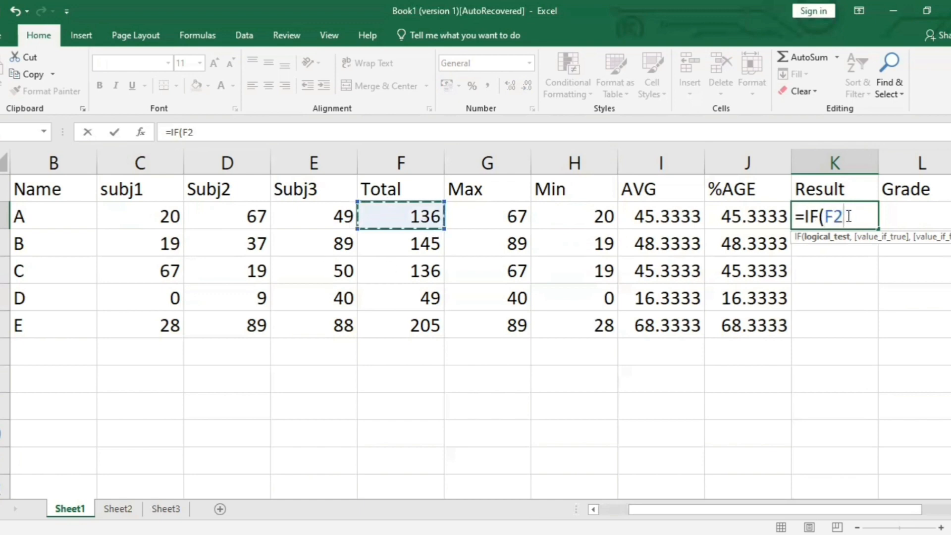
pyautogui.write('>=35')
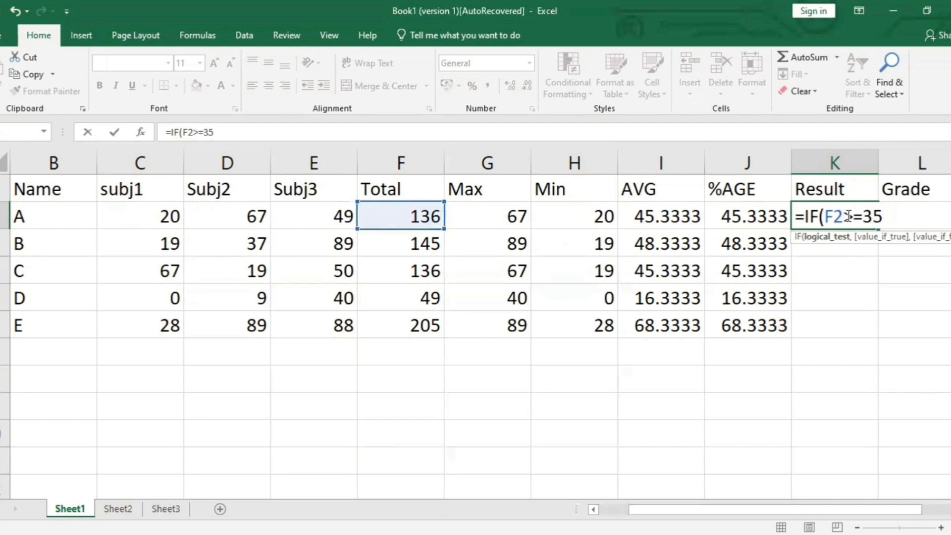
pyautogui.write(',')
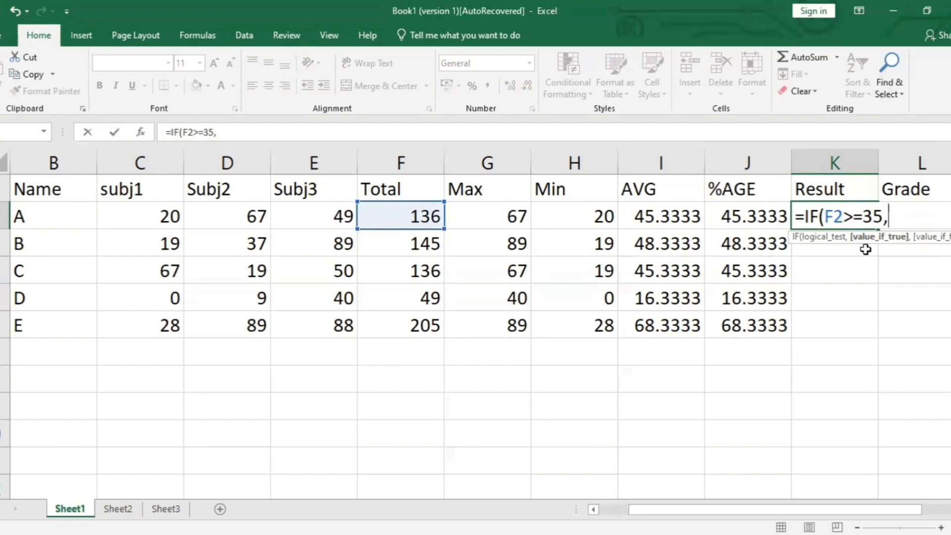
pyautogui.write('"PASS"')
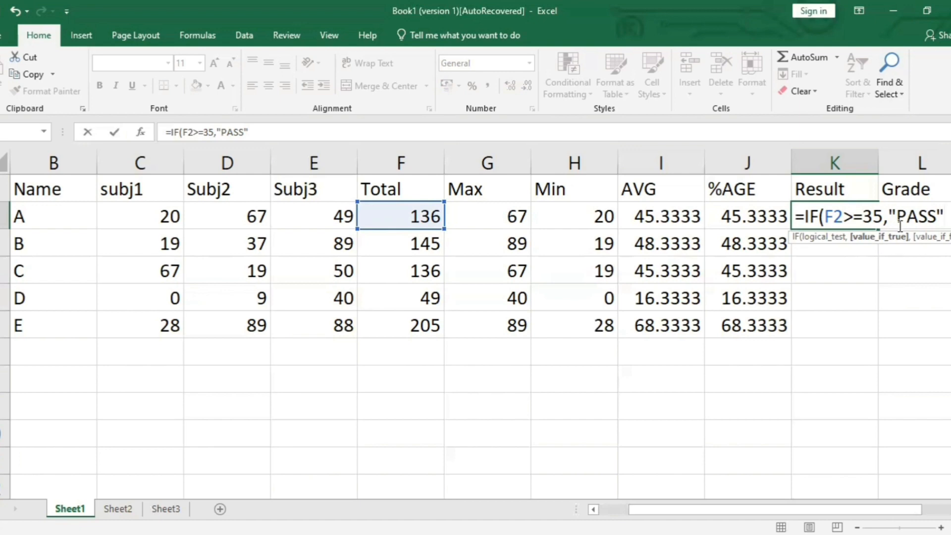
pyautogui.write(',')
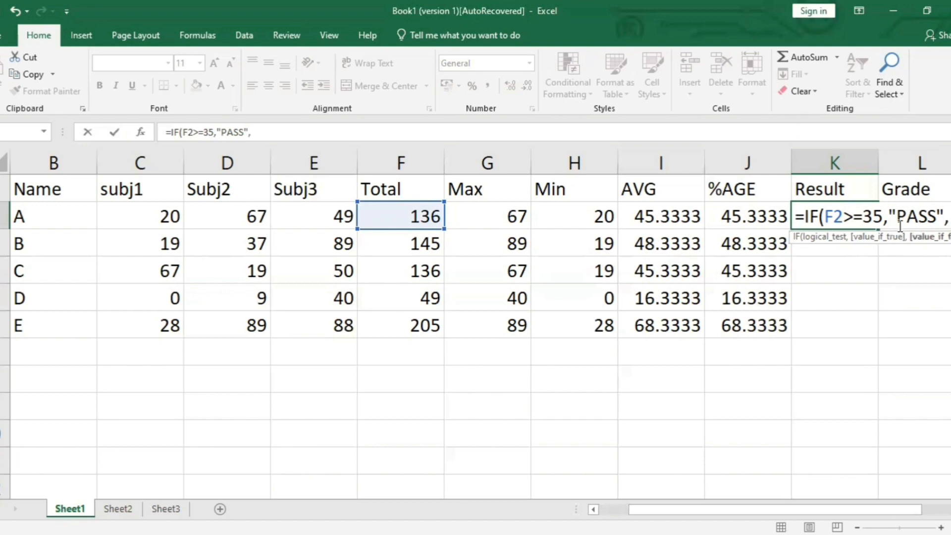
pyautogui.write('"FAIL")')
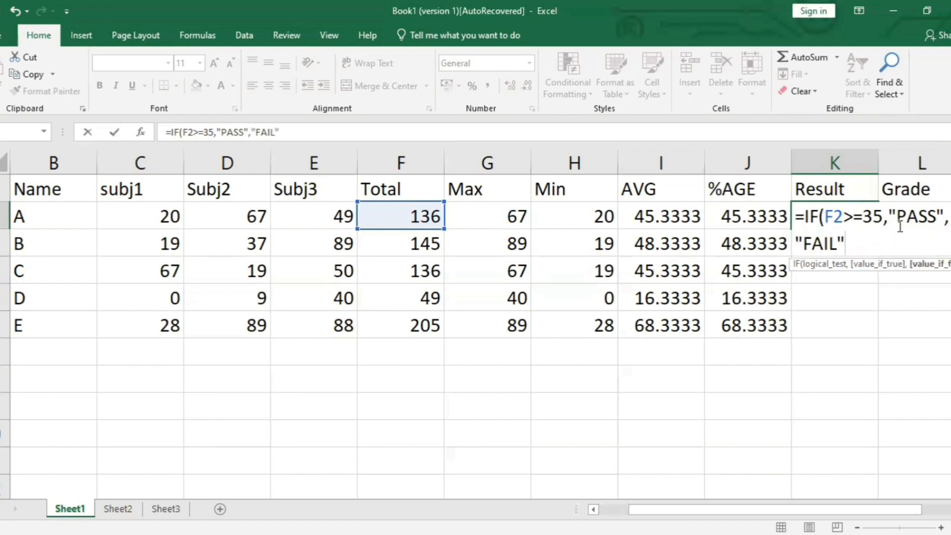
pyautogui.press('Return')
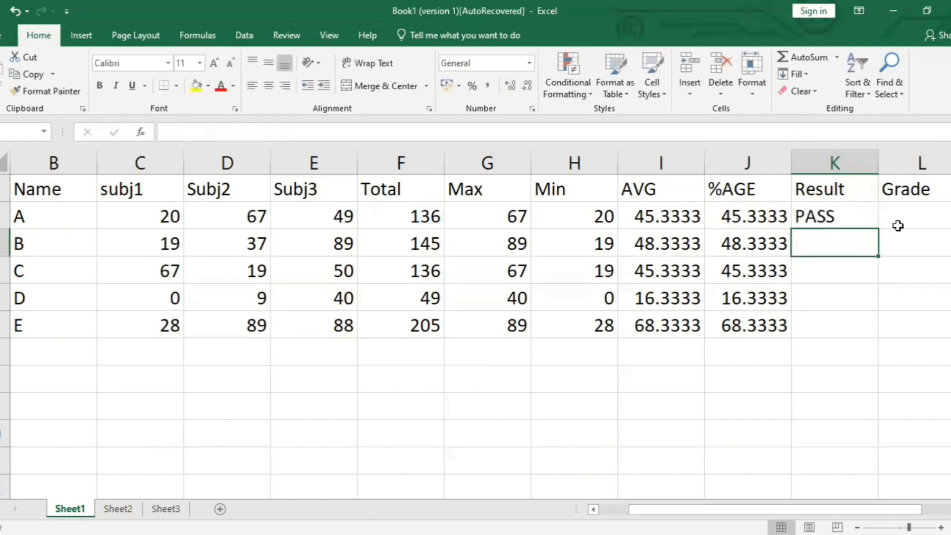
# Inspect the Total formulas of students A and D and the Result formula in K2
pyautogui.click(416, 221)
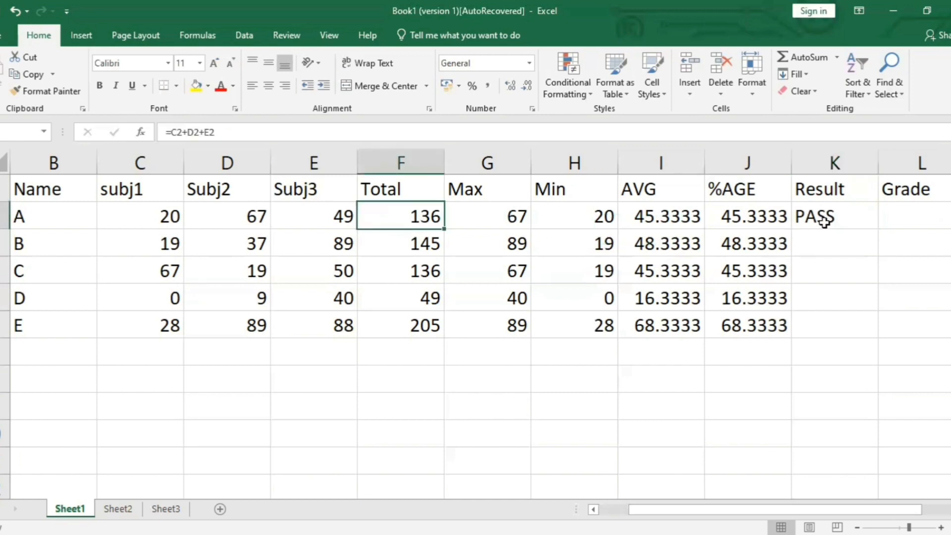
pyautogui.click(424, 299)
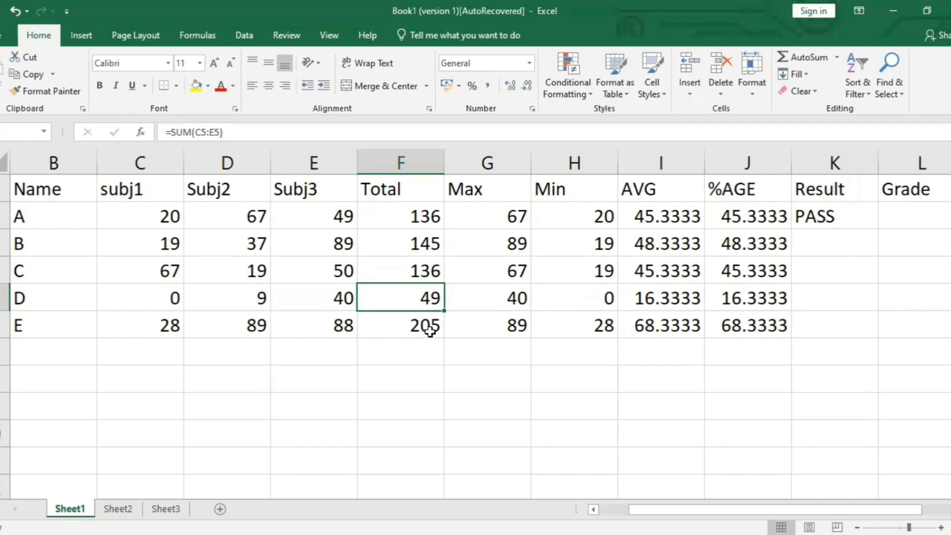
pyautogui.click(853, 216)
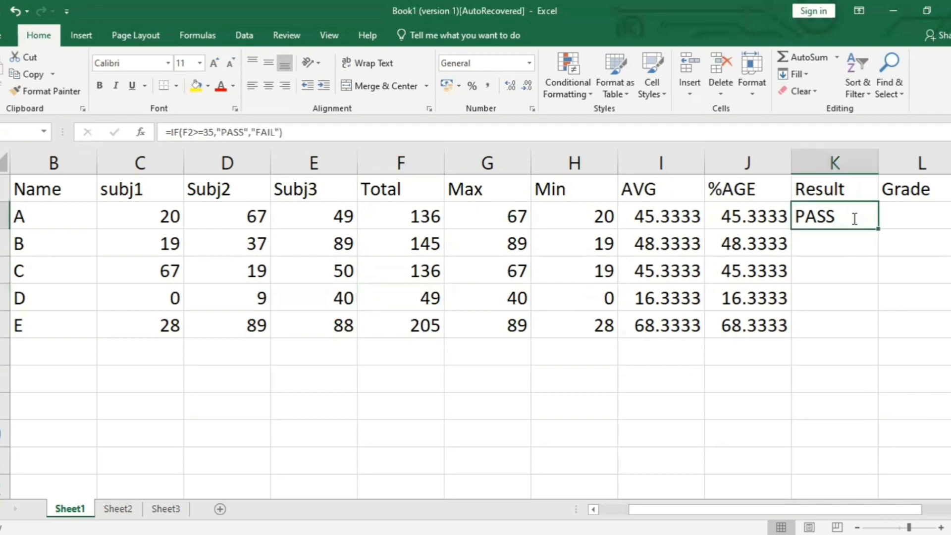
pyautogui.doubleClick(855, 217)
pyautogui.moveTo(851, 244); pyautogui.dragTo(799, 211)
pyautogui.click(868, 244)
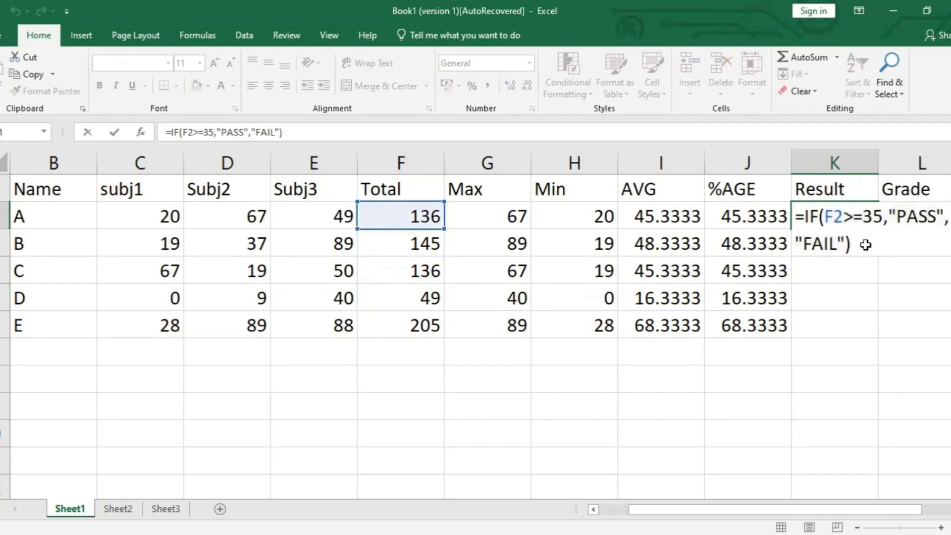
pyautogui.press('Escape')
# Begin a new Result formula in K2 with IF and a nested AND, using C2>=33 as the first condition
pyautogui.write('=IF')
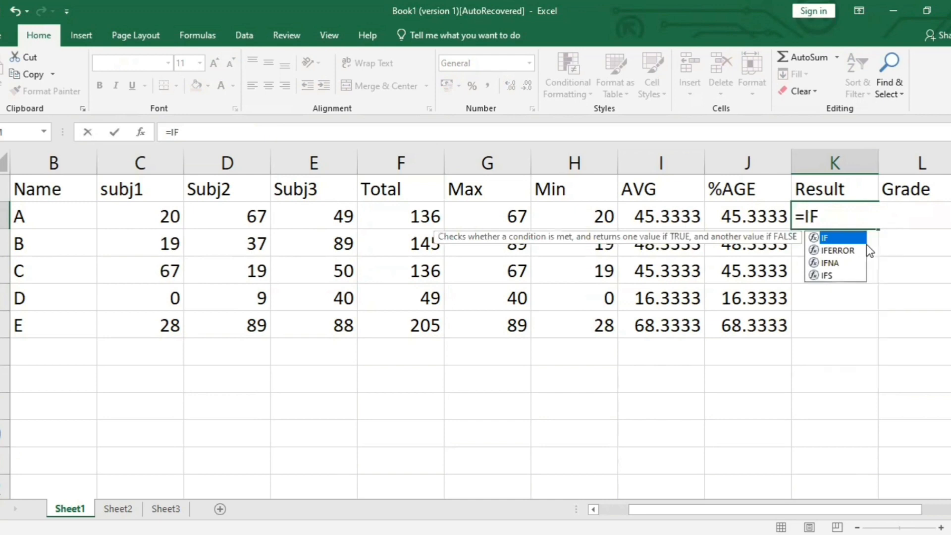
pyautogui.write('(')
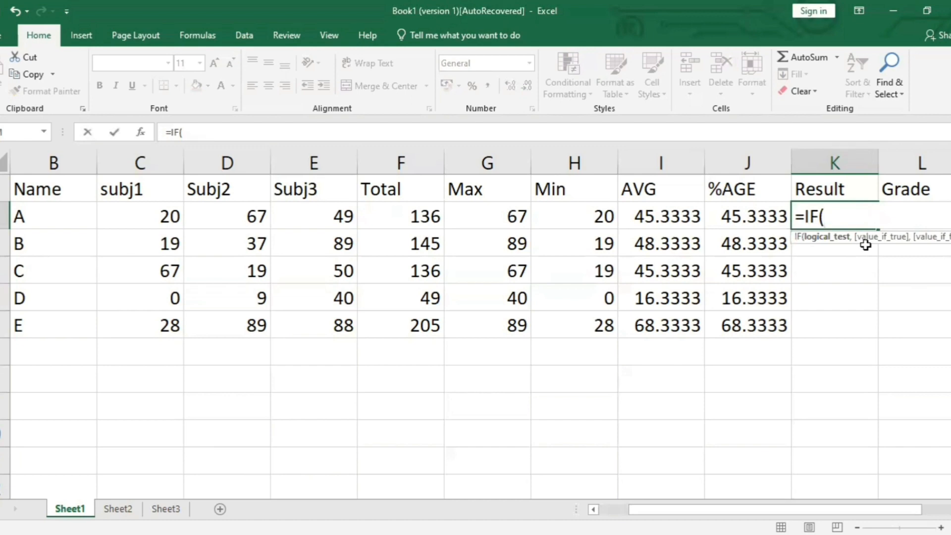
pyautogui.write('AND')
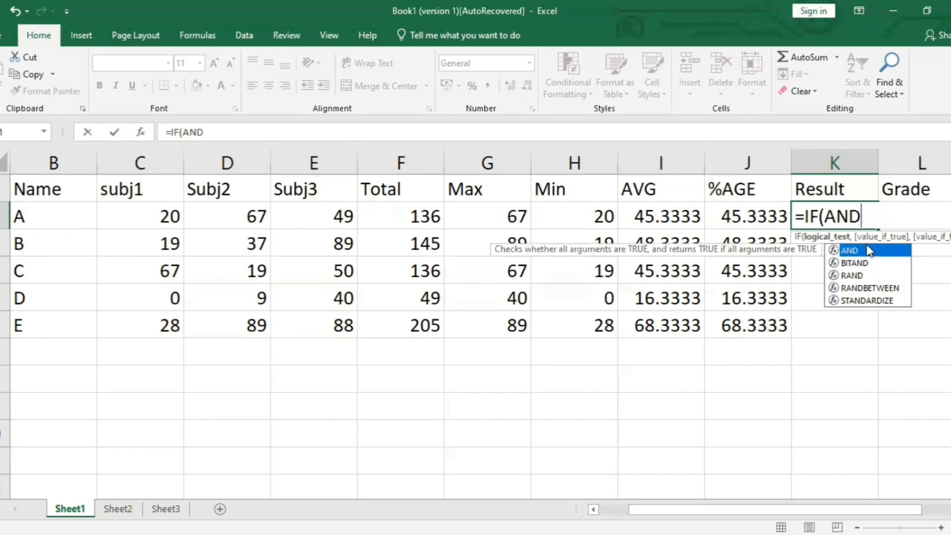
pyautogui.doubleClick(867, 250)
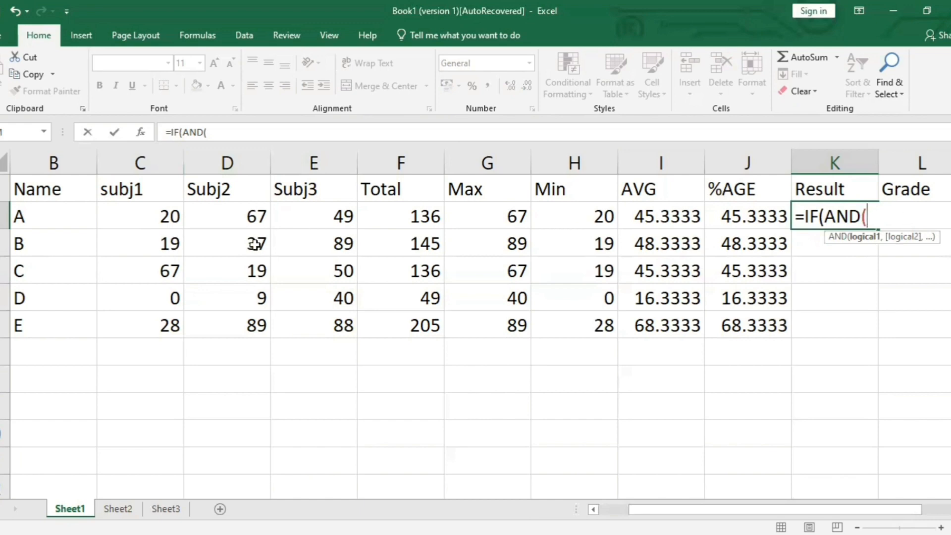
pyautogui.click(149, 219)
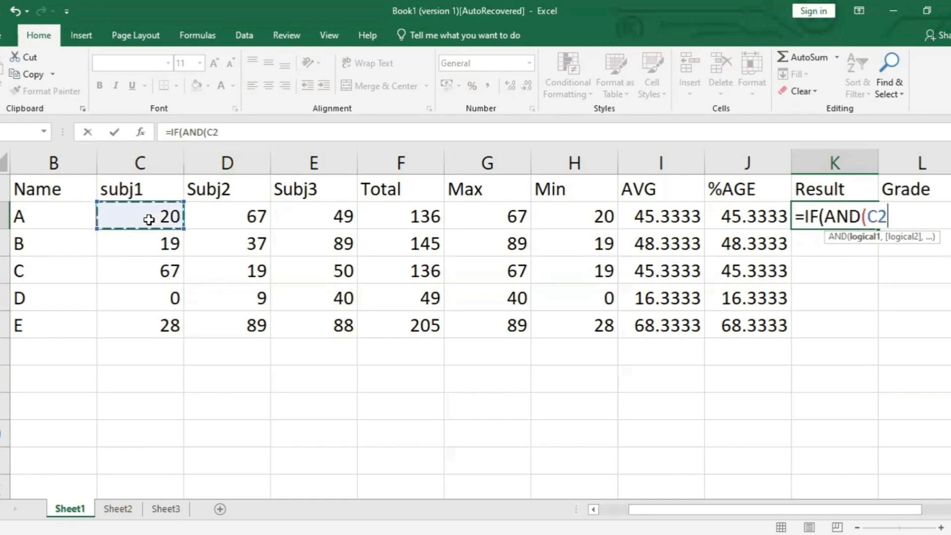
pyautogui.write('>=33')
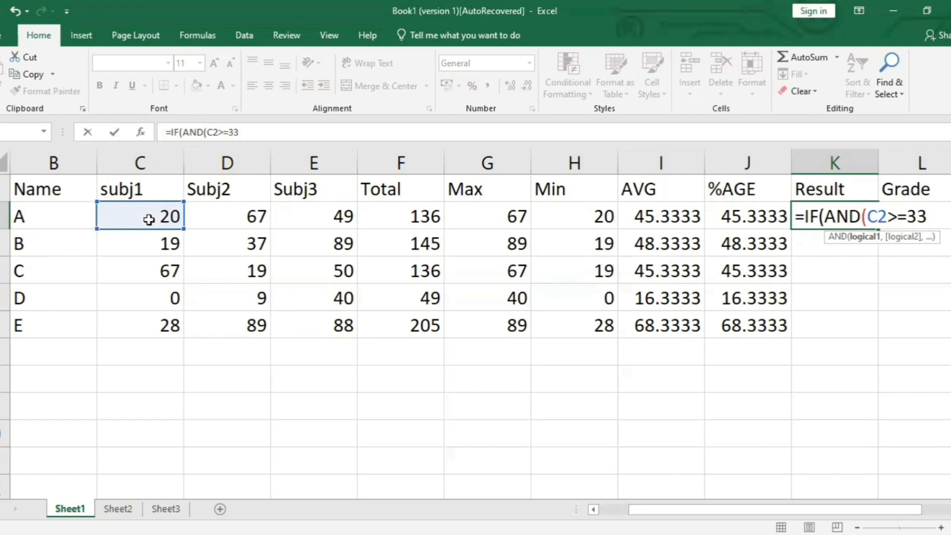
# Add the conditions D2>=33 and E2>=33 to the AND test in K2 and close the AND function
pyautogui.write(',')
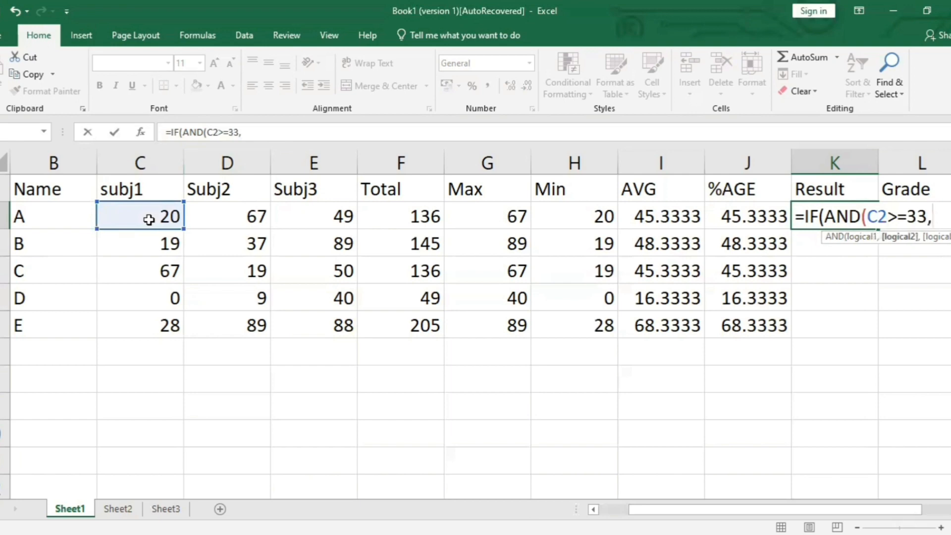
pyautogui.click(238, 210)
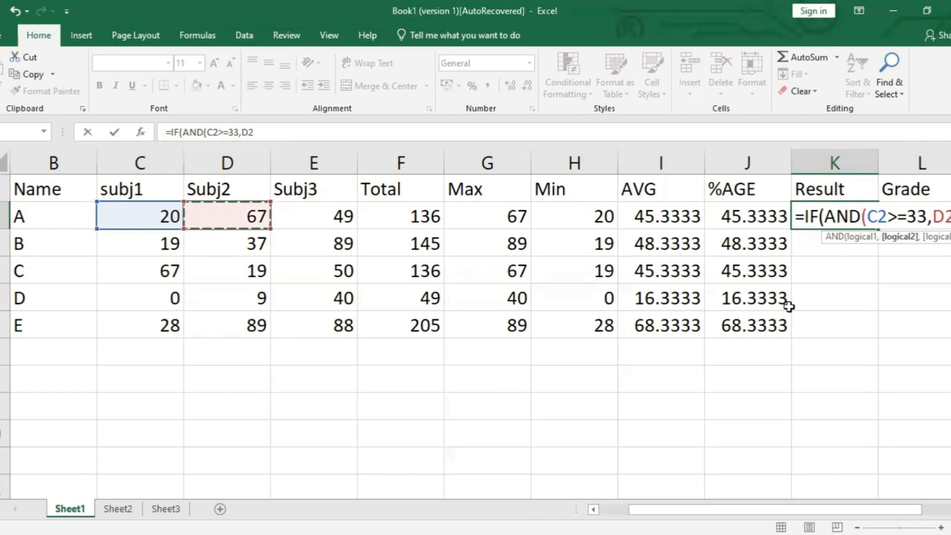
pyautogui.write('>=33')
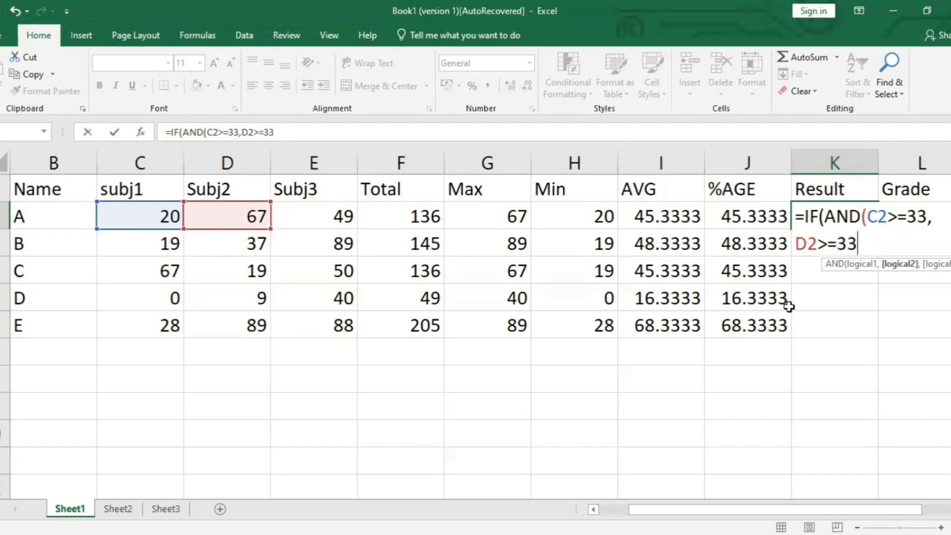
pyautogui.write(',')
pyautogui.click(312, 205)
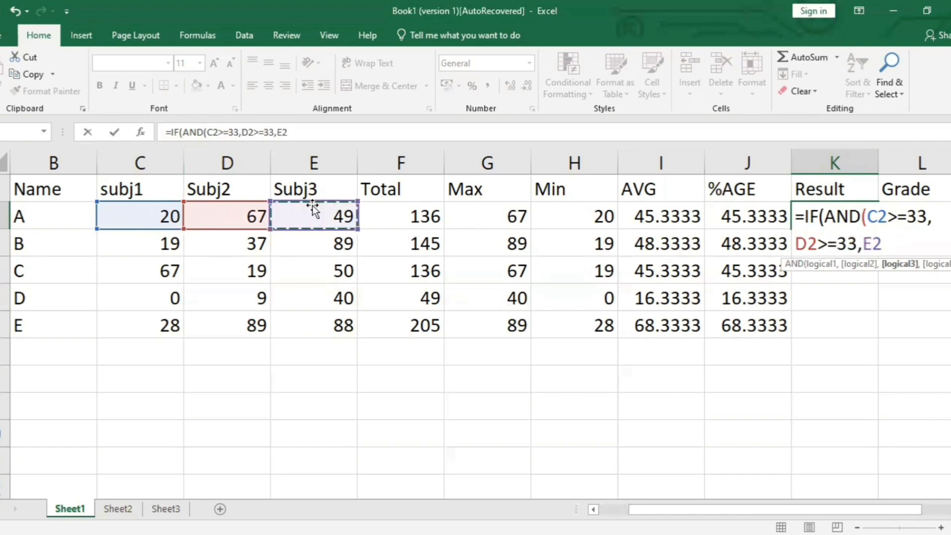
pyautogui.write('>')
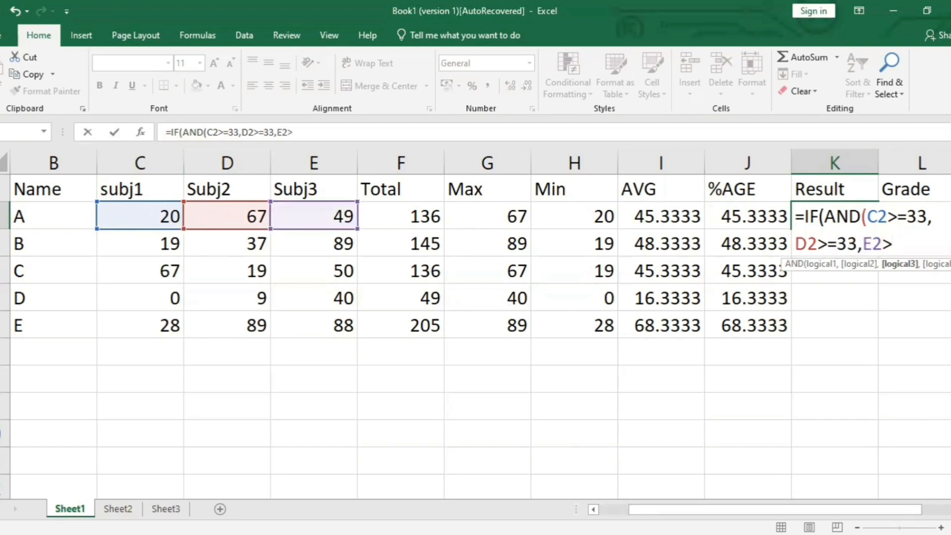
pyautogui.write('=33,')
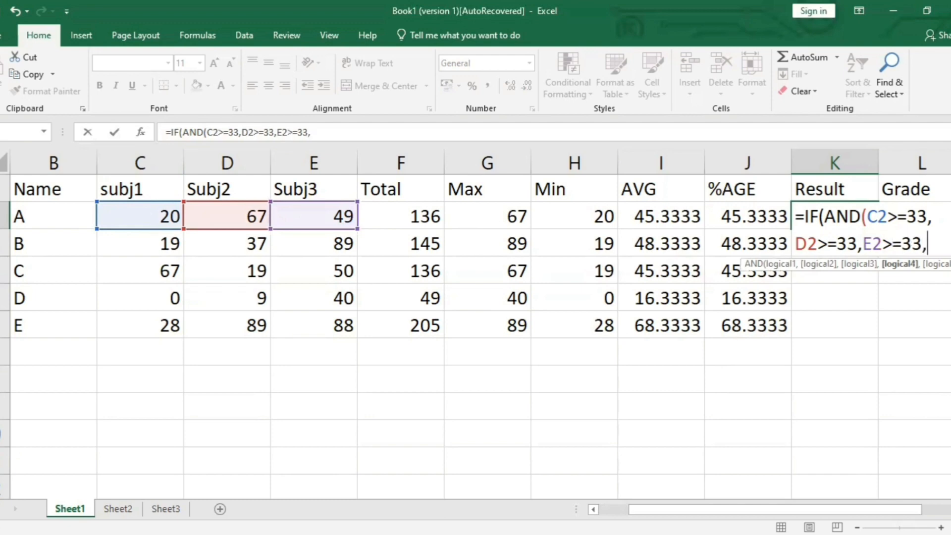
pyautogui.press('BackSpace')
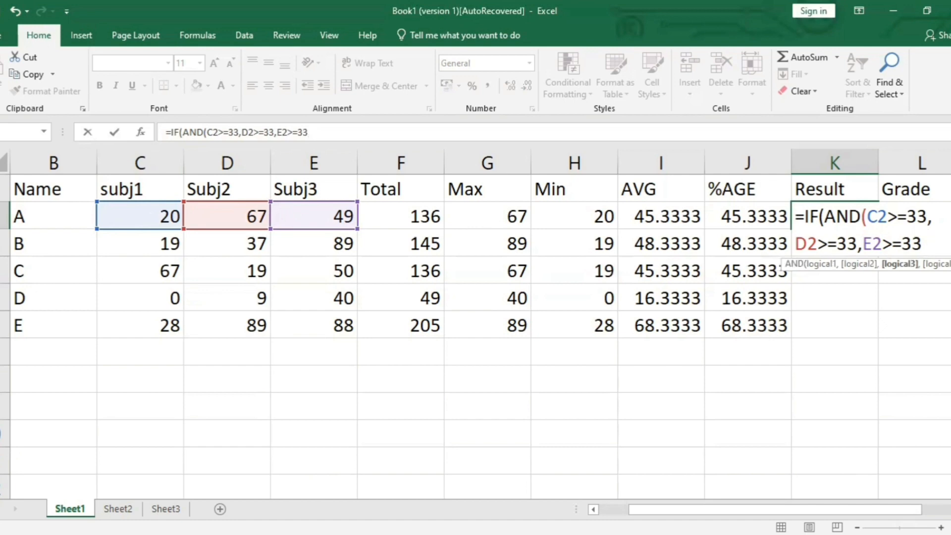
pyautogui.write(')')
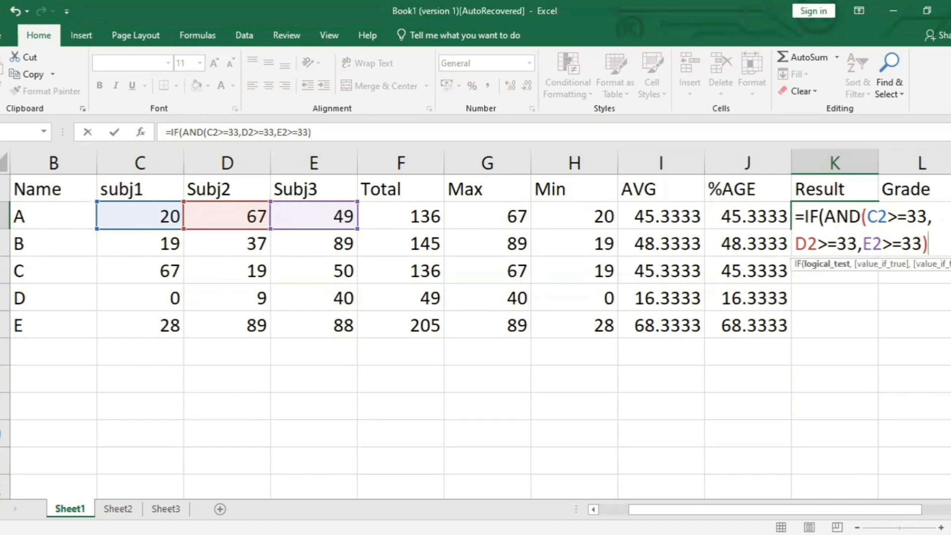
# Complete the Result formula in K2 so it returns "PASS" when true and "FAIL" otherwise
pyautogui.write(',"')
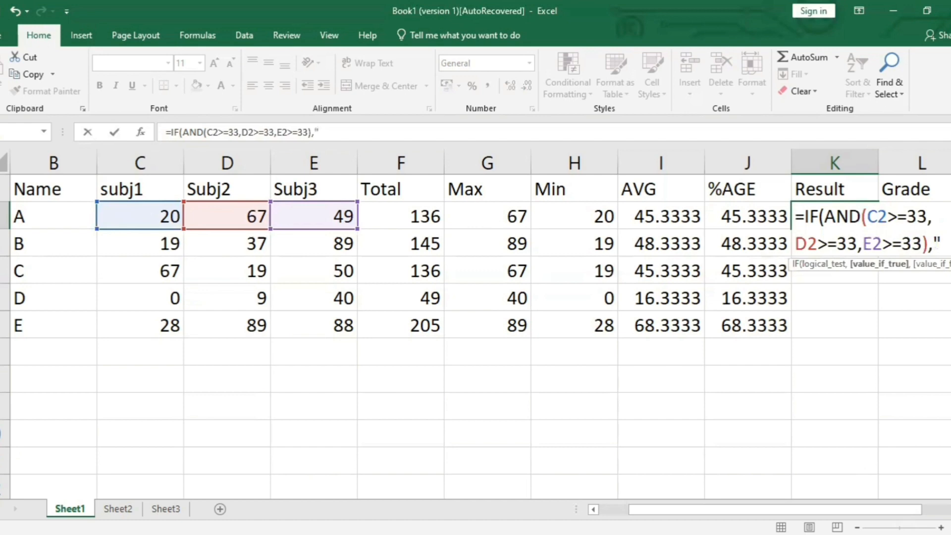
pyautogui.write('PASS","')
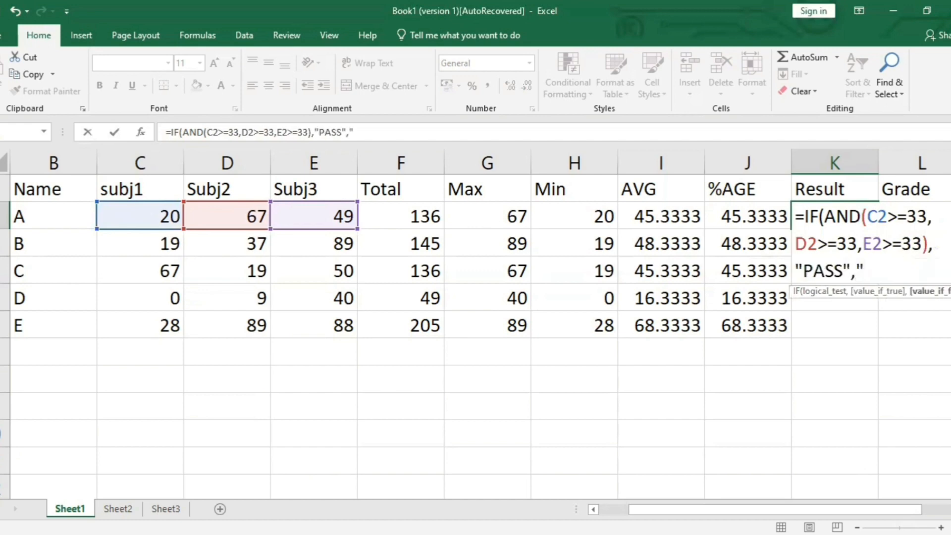
pyautogui.write('FAIL")')
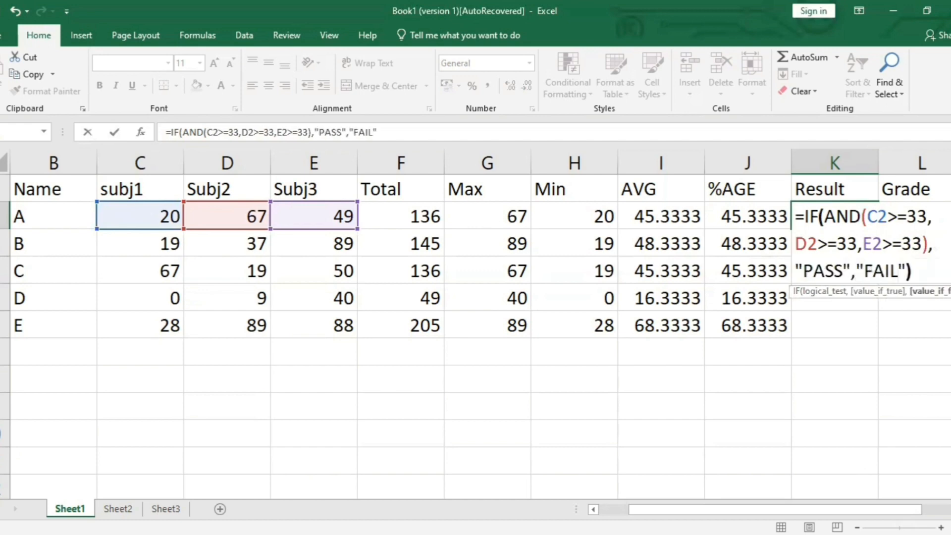
pyautogui.press('Return')
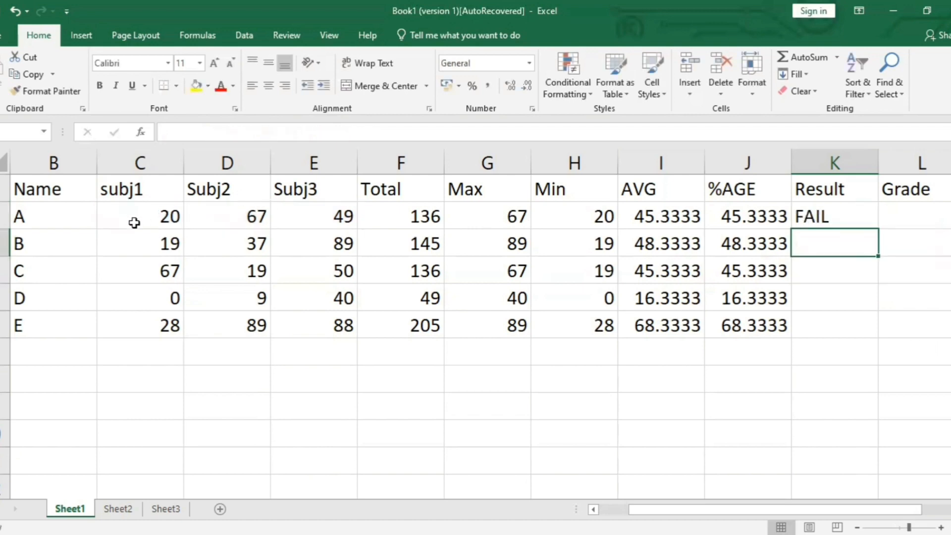
# Copy the Result formula from K2 down to K6 for students B to E
pyautogui.click(161, 219)
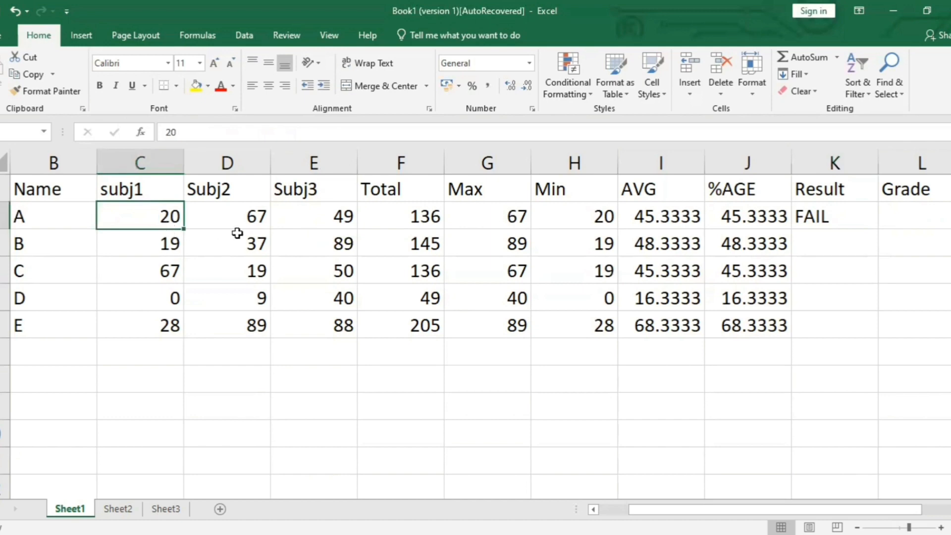
pyautogui.click(865, 222)
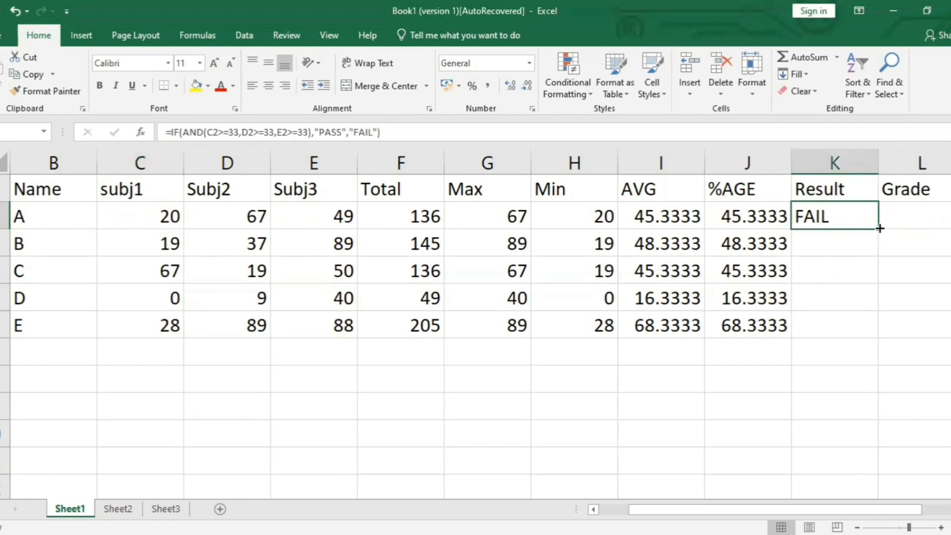
pyautogui.moveTo(880, 229); pyautogui.dragTo(887, 347)
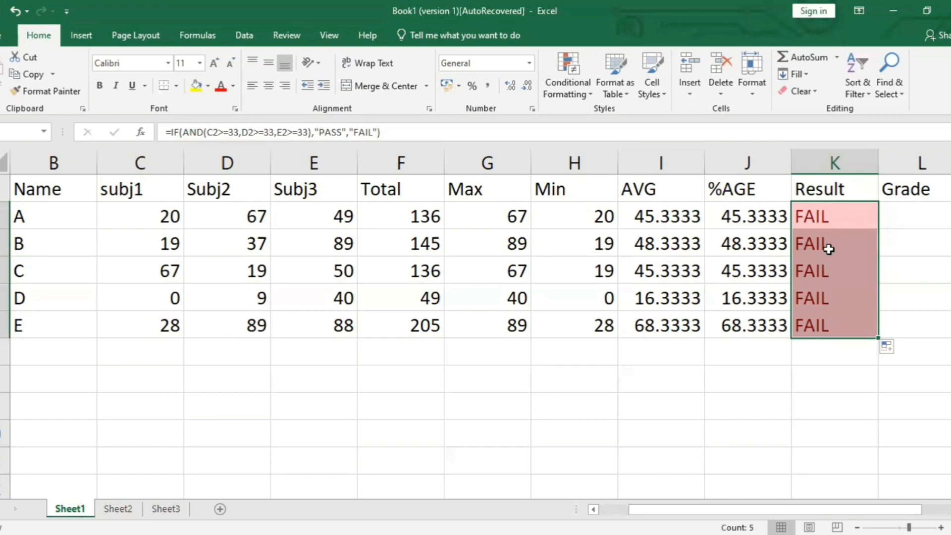
# Set student C's Subj2 mark to 45
pyautogui.click(176, 294)
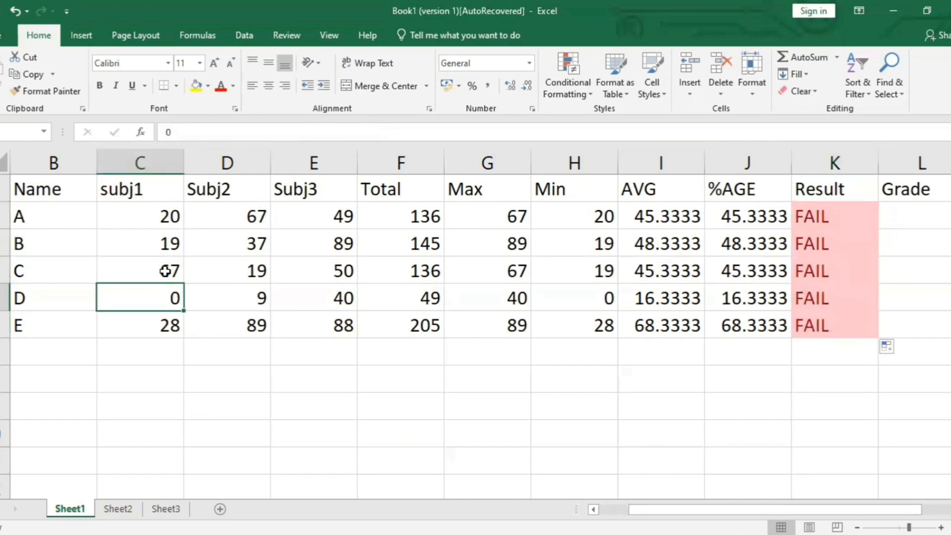
pyautogui.click(167, 271)
pyautogui.doubleClick(169, 272)
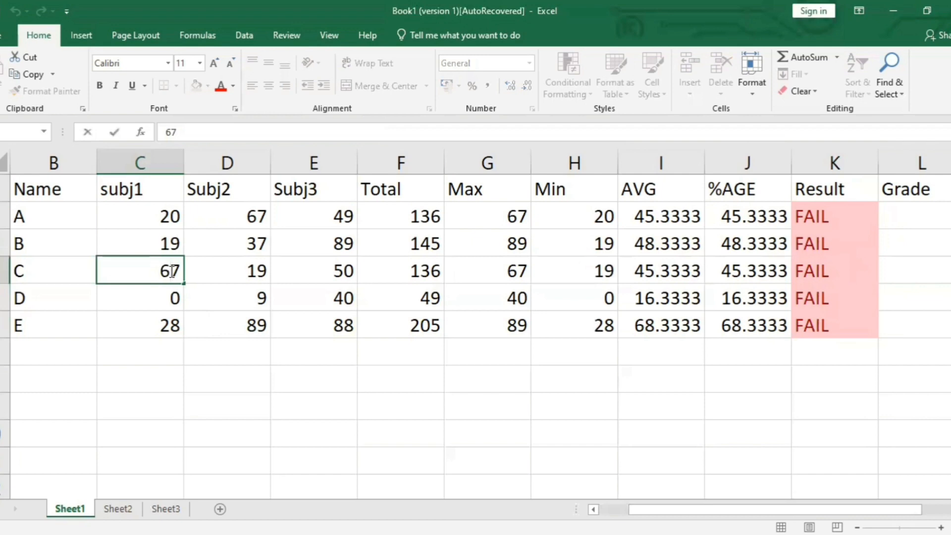
pyautogui.click(261, 274)
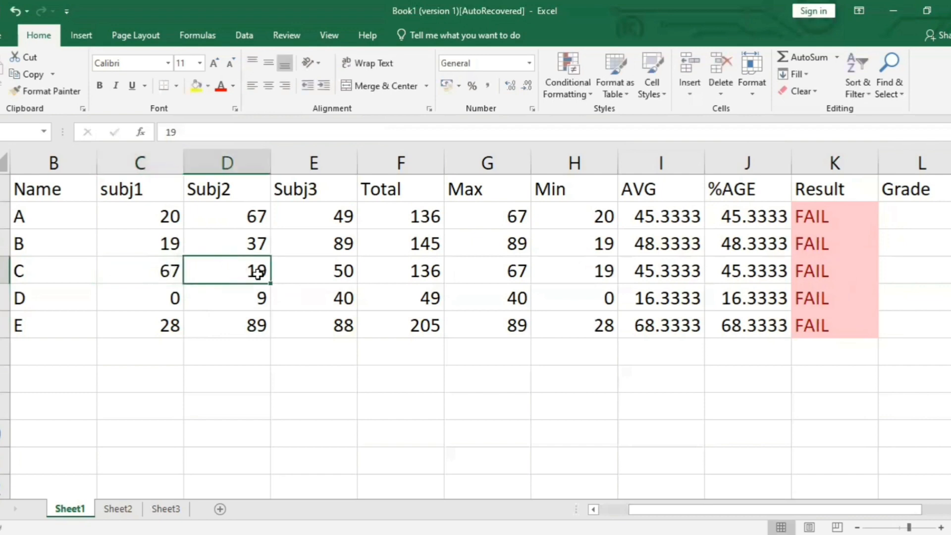
pyautogui.doubleClick(257, 273)
pyautogui.press('BackSpace')
pyautogui.press('BackSpace')
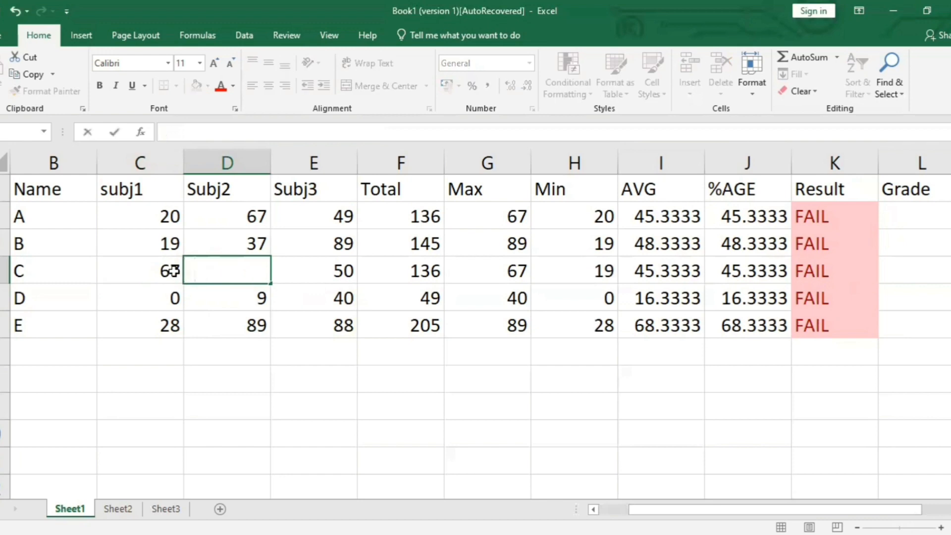
pyautogui.write('45')
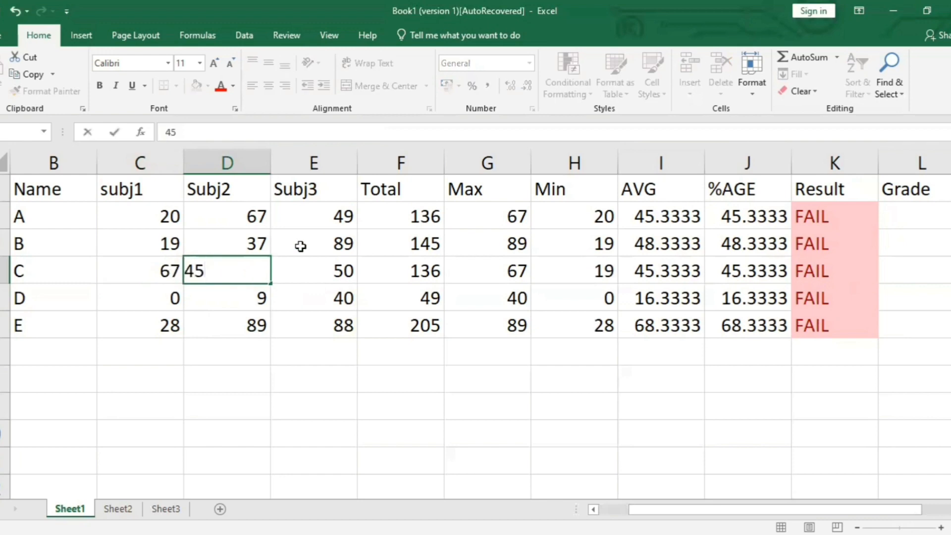
pyautogui.click(322, 244)
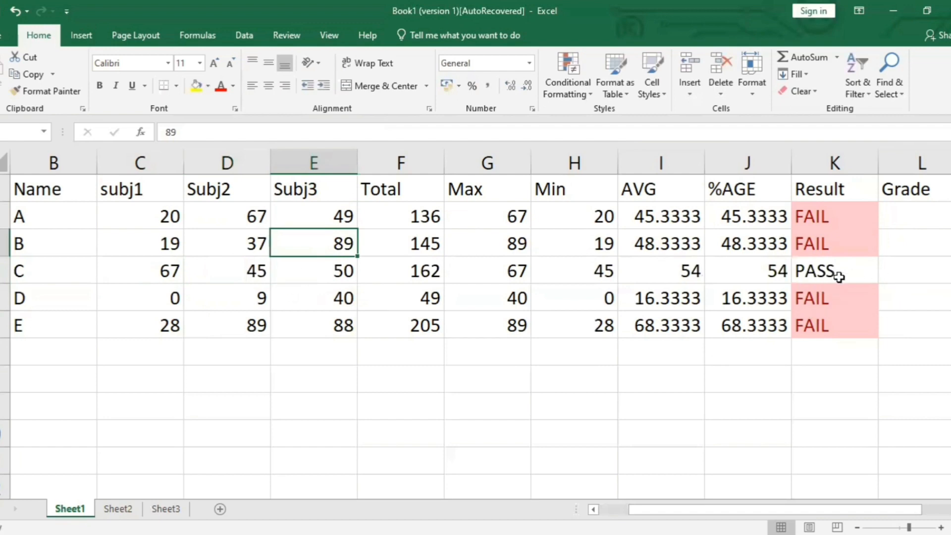
# Set student B's subj1 mark to 49
pyautogui.click(176, 253)
pyautogui.doubleClick(167, 242)
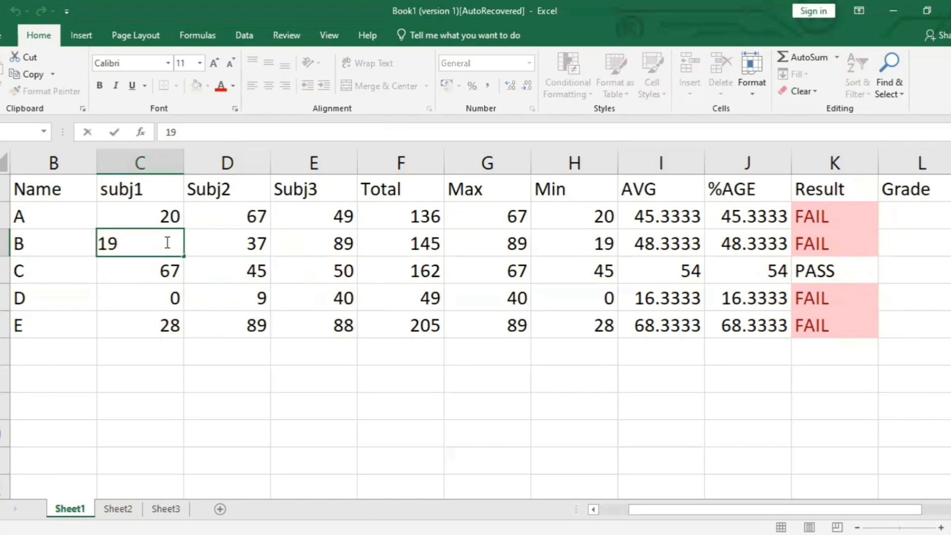
pyautogui.press('BackSpace')
pyautogui.press('BackSpace')
pyautogui.write('49')
pyautogui.click(254, 242)
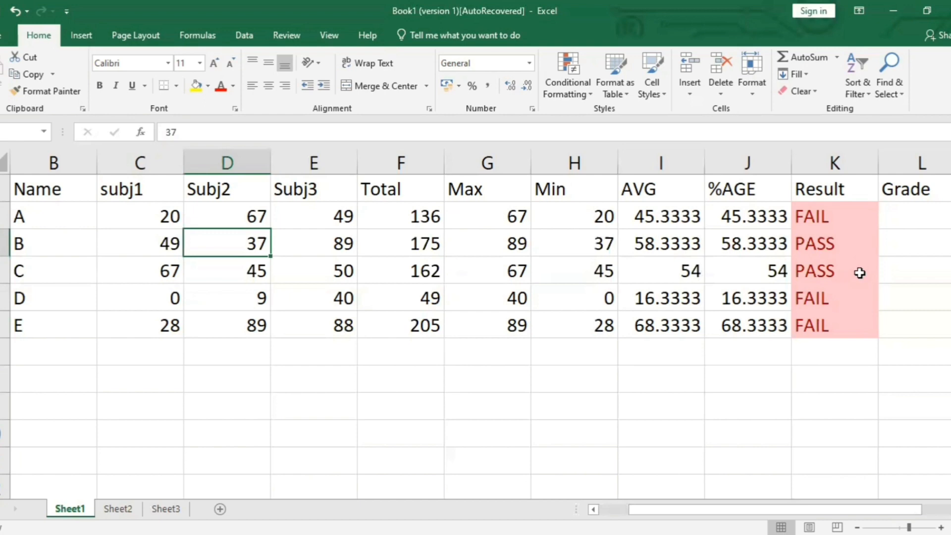
# Highlight Result cells K2:K6 containing the text PASS with Green Fill with Dark Green Text using conditional formatting
pyautogui.click(829, 215)
pyautogui.moveTo(829, 215); pyautogui.dragTo(843, 322)
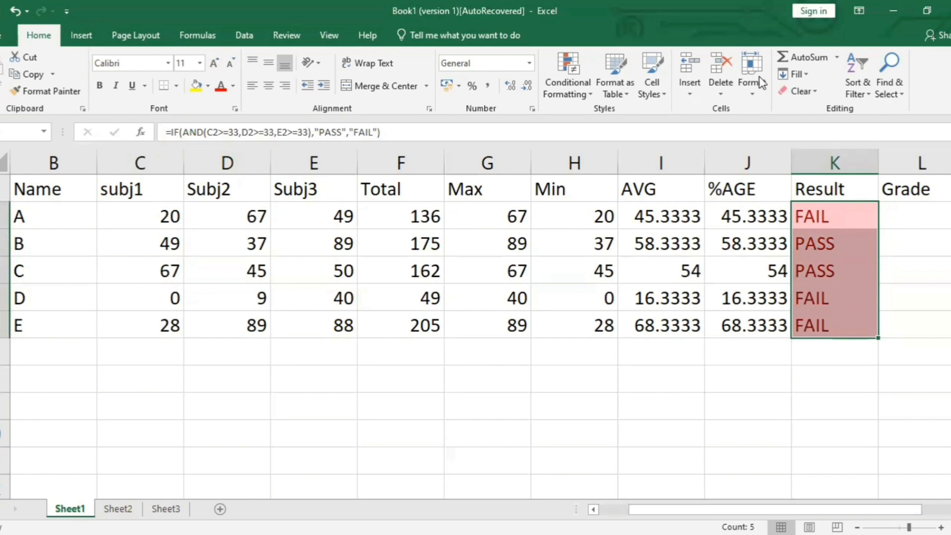
pyautogui.click(585, 98)
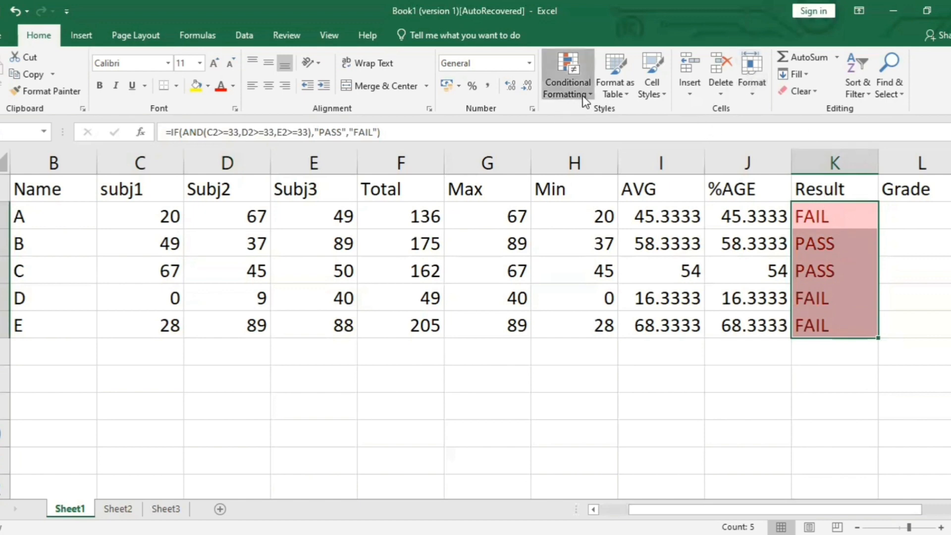
pyautogui.moveTo(605, 130)
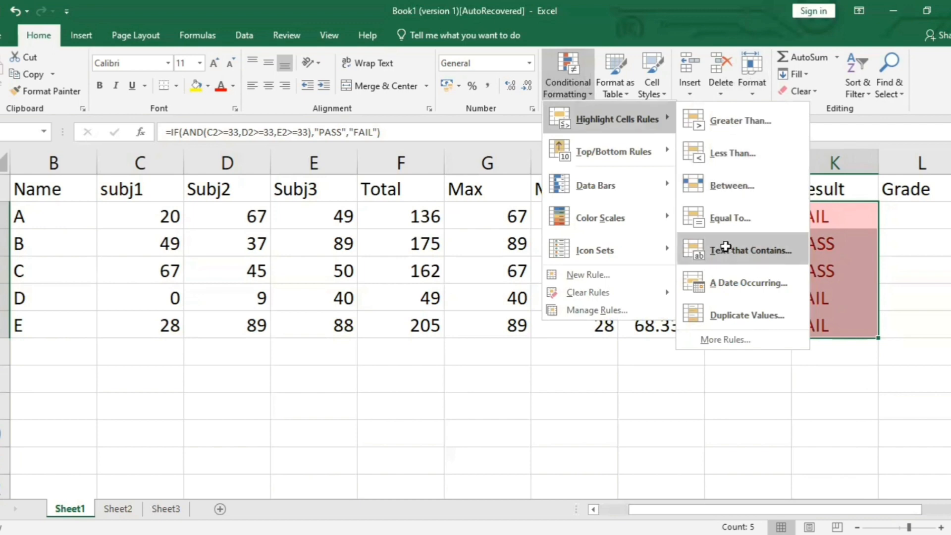
pyautogui.click(726, 245)
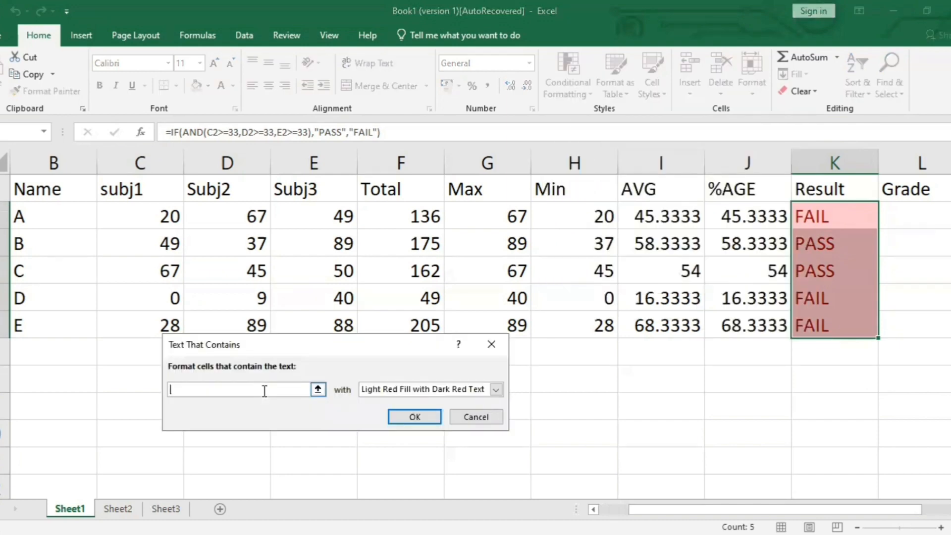
pyautogui.write('PASS')
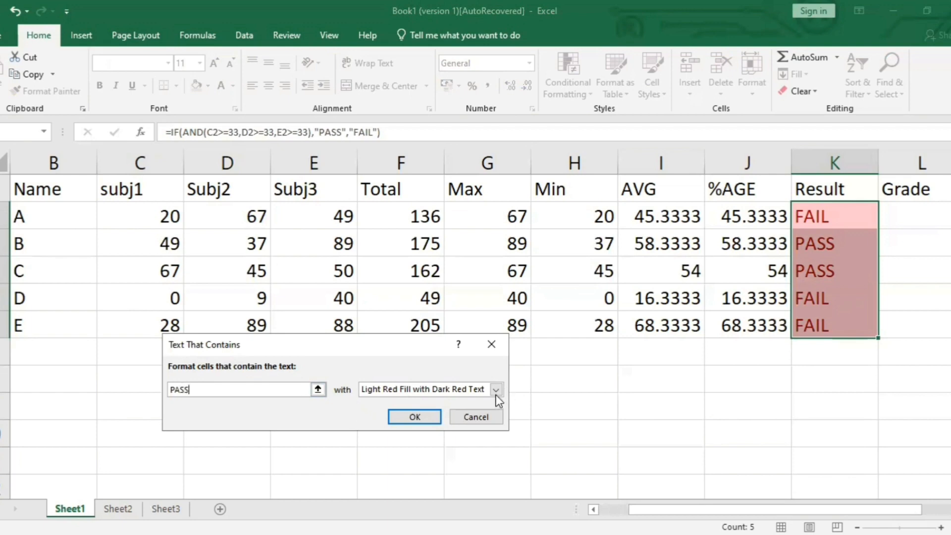
pyautogui.click(495, 391)
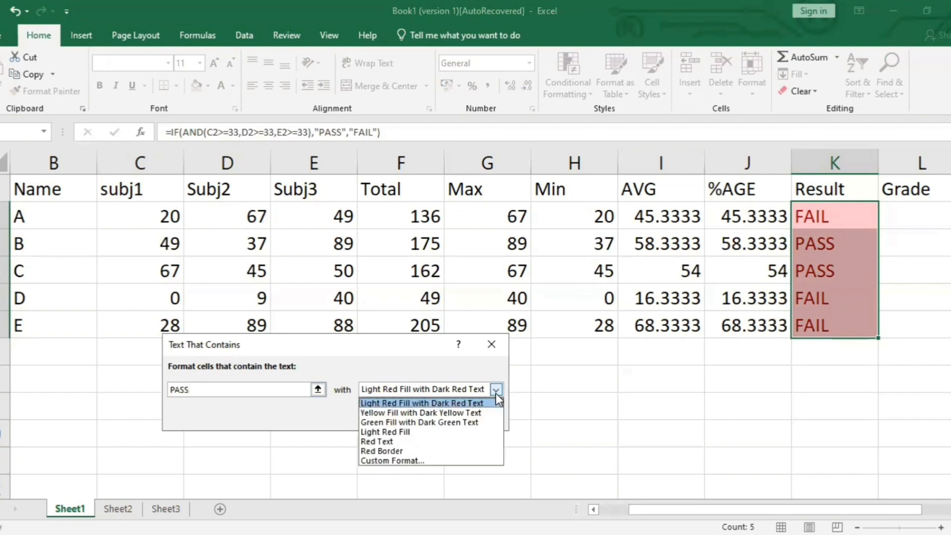
pyautogui.click(471, 422)
pyautogui.click(415, 418)
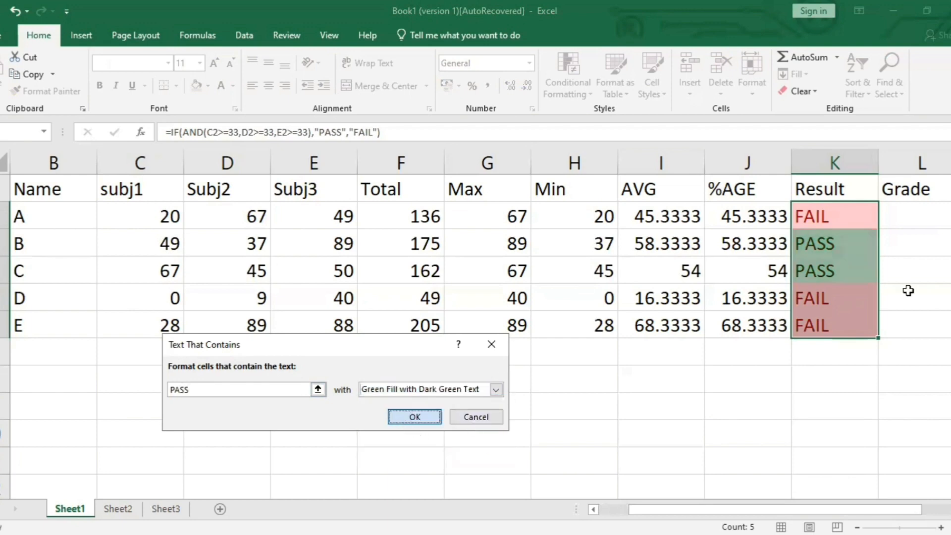
pyautogui.click(912, 271)
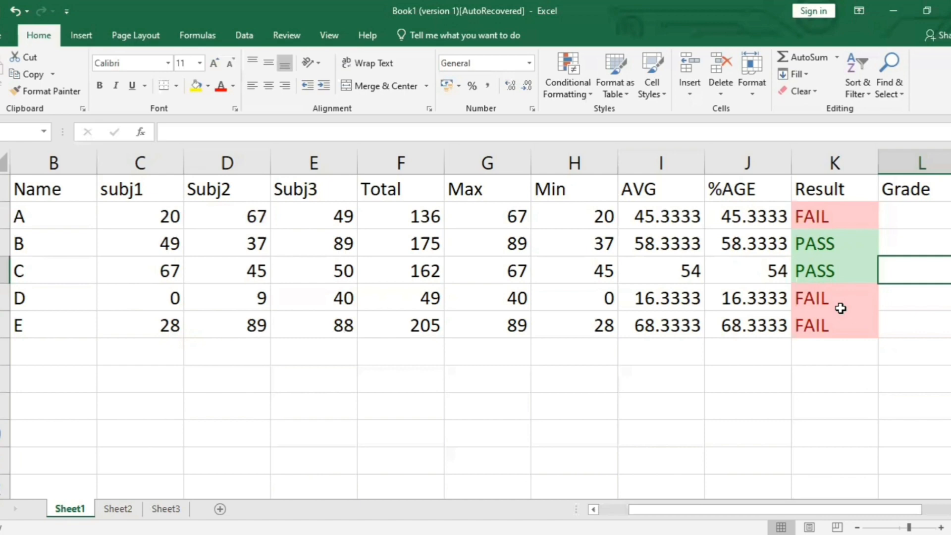
# Enter the note "IF....IF" in blank cell G9 below the table to illustrate nested IF
pyautogui.doubleClick(481, 408)
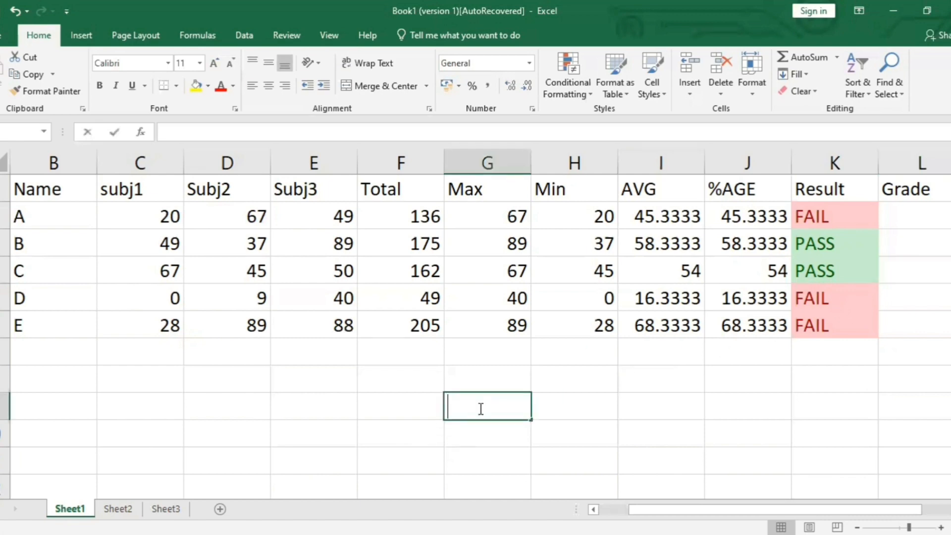
pyautogui.write('IF....')
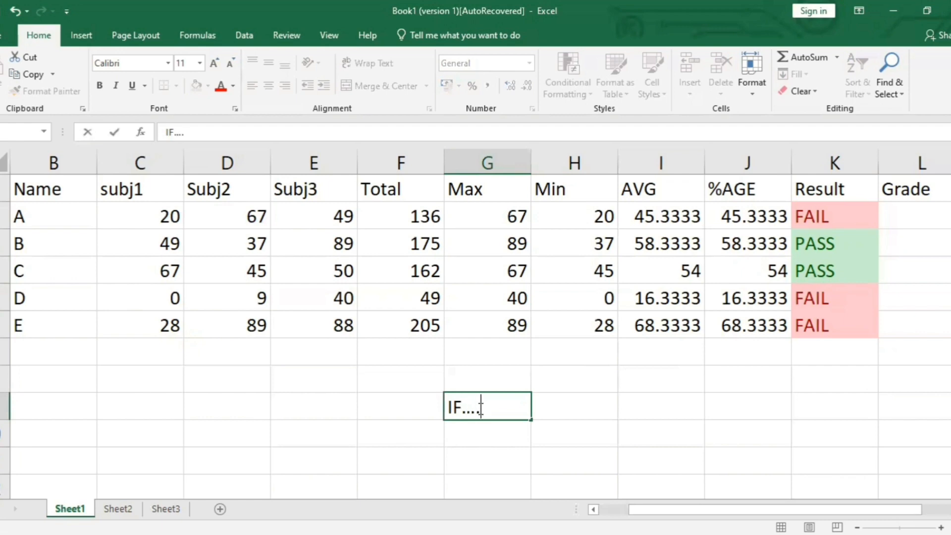
pyautogui.write('IF')
pyautogui.moveTo(449, 406); pyautogui.dragTo(483, 407)
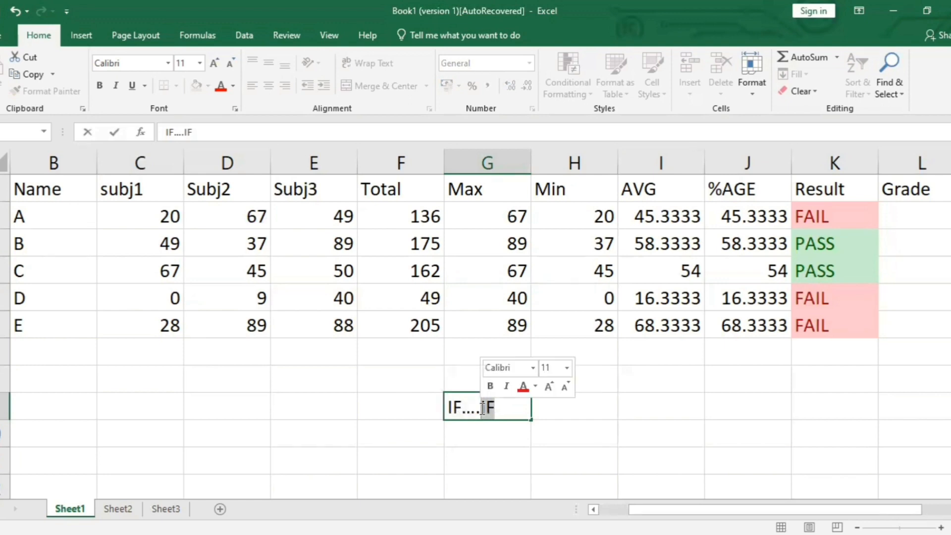
pyautogui.click(512, 409)
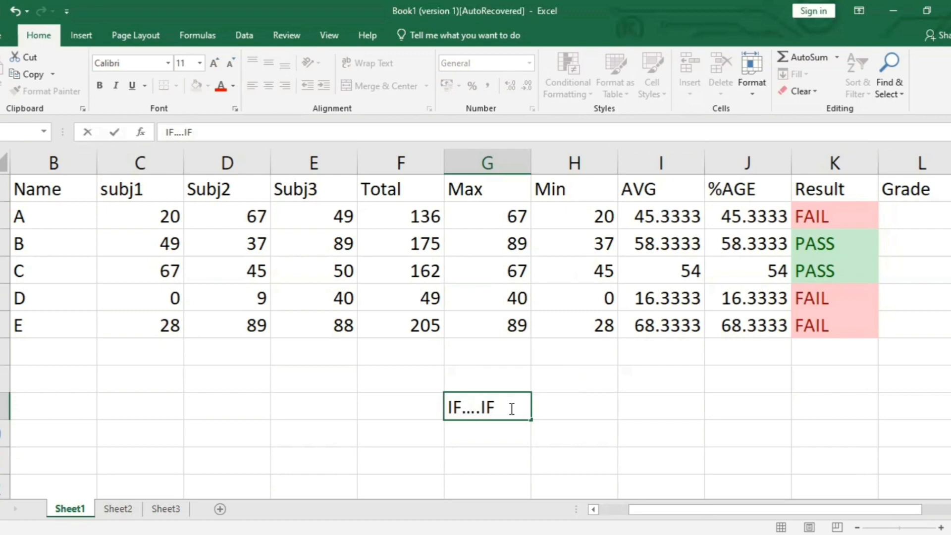
pyautogui.moveTo(464, 407)
pyautogui.mouseDown()
pyautogui.moveTo(442, 410)
pyautogui.moveTo(510, 414)
pyautogui.moveTo(449, 407)
pyautogui.mouseUp()
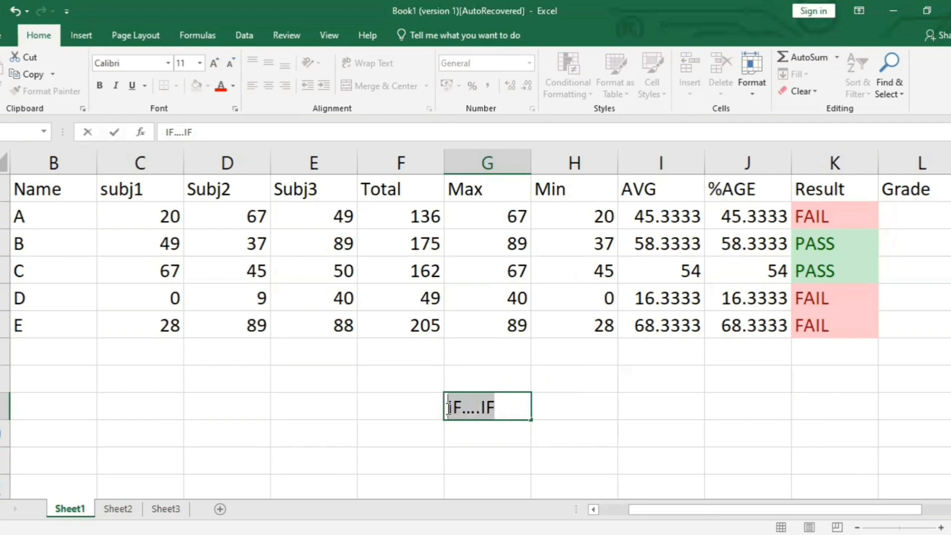
# Enter the formula fragment "IF(" in student A's Grade cell L2
pyautogui.click(913, 212)
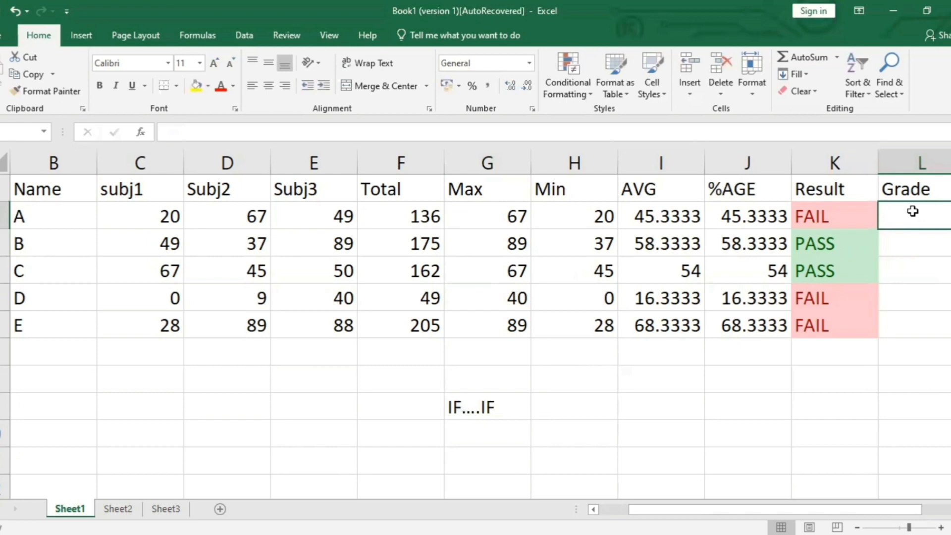
pyautogui.write('IF(')
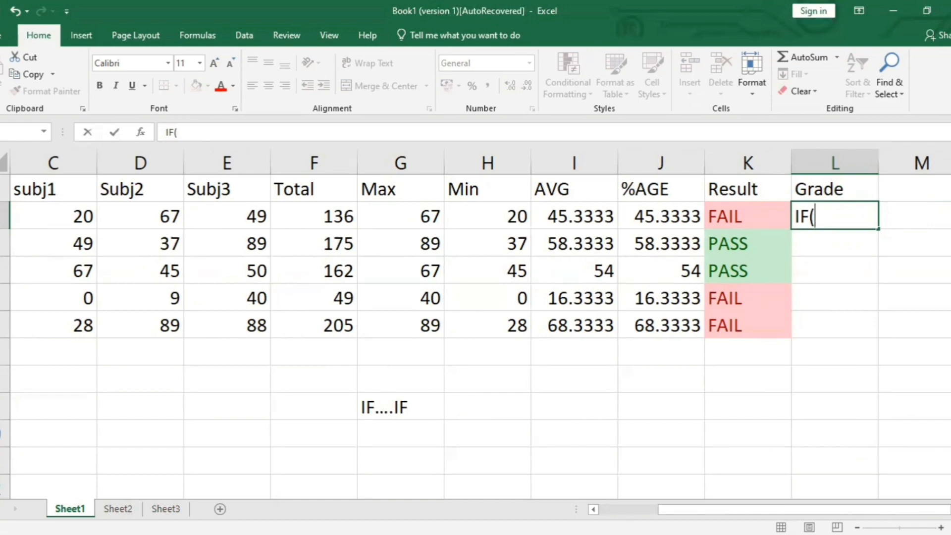
pyautogui.click(342, 219)
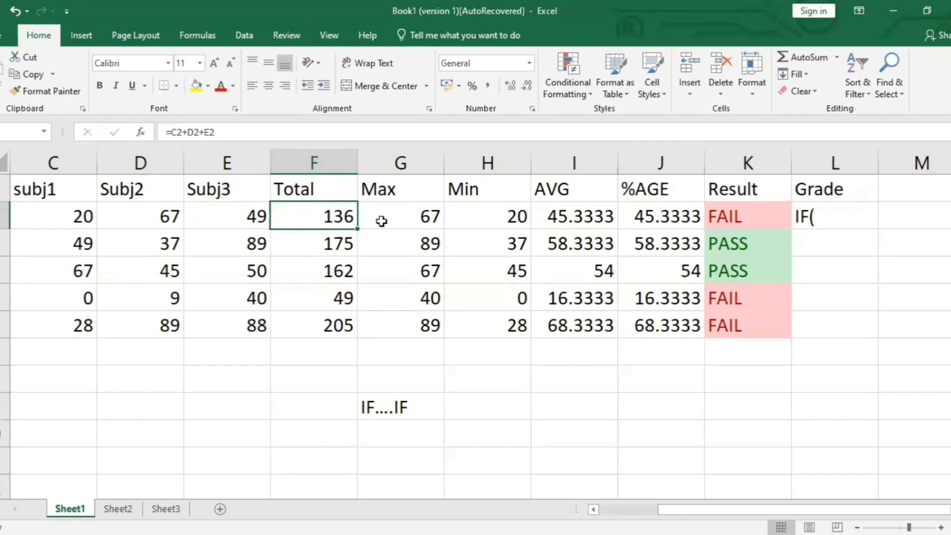
# Examine how student A's %AGE formula in J2 uses the Total in F2
pyautogui.click(653, 224)
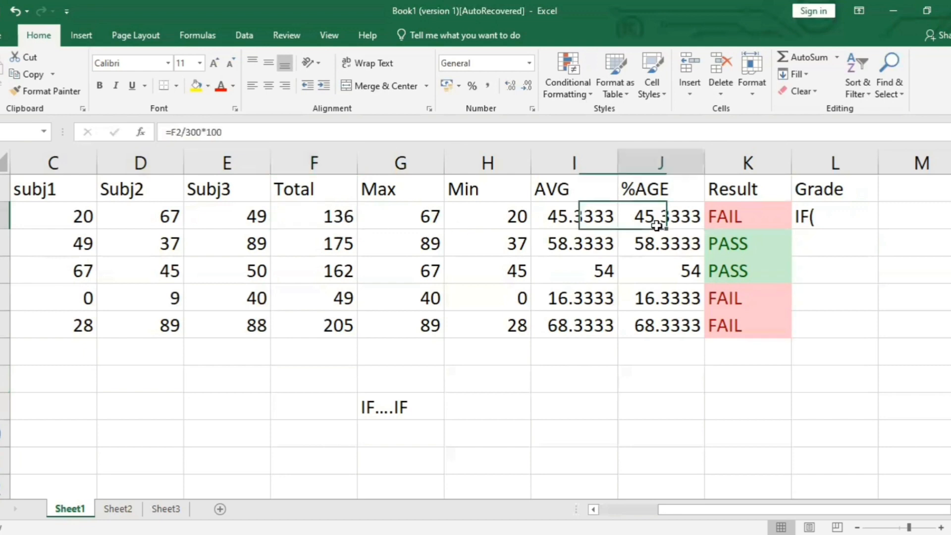
pyautogui.doubleClick(684, 218)
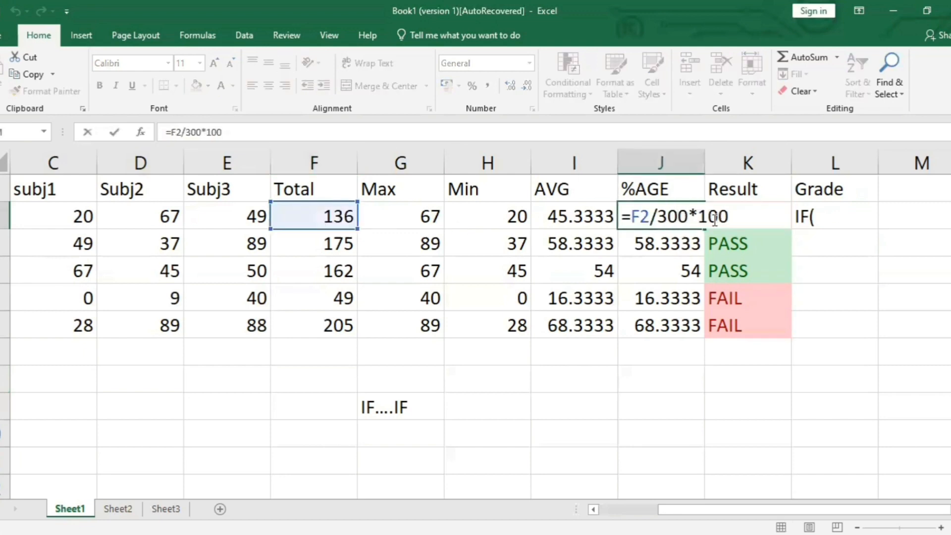
pyautogui.click(730, 218)
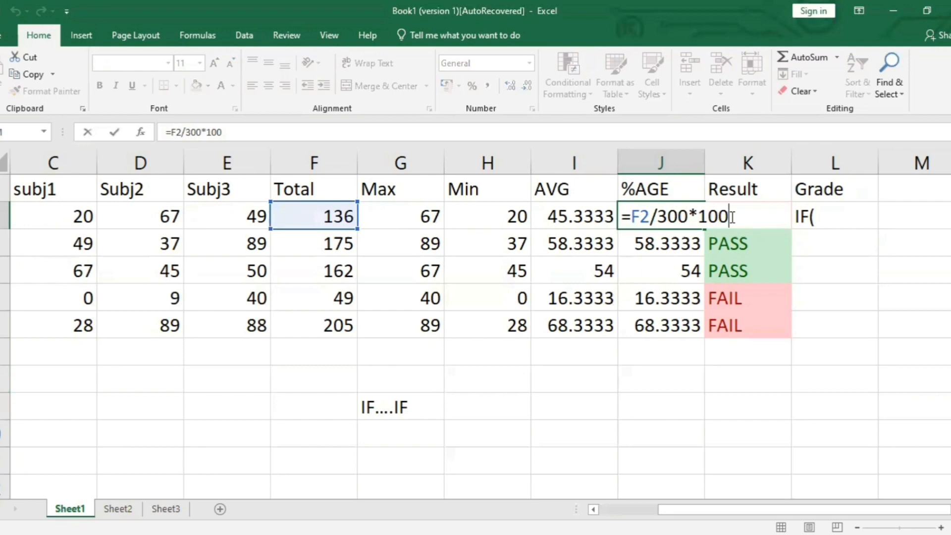
pyautogui.click(330, 219)
pyautogui.click(644, 213)
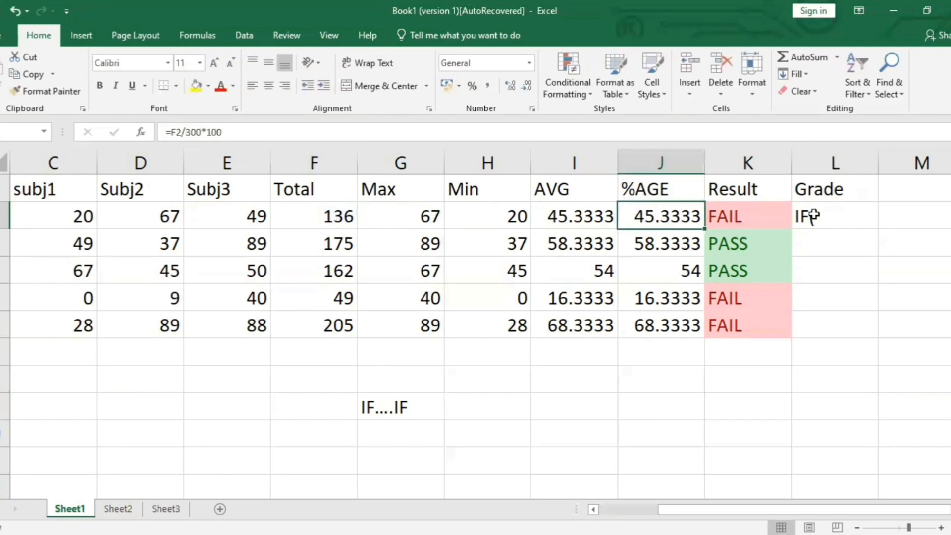
pyautogui.click(836, 214)
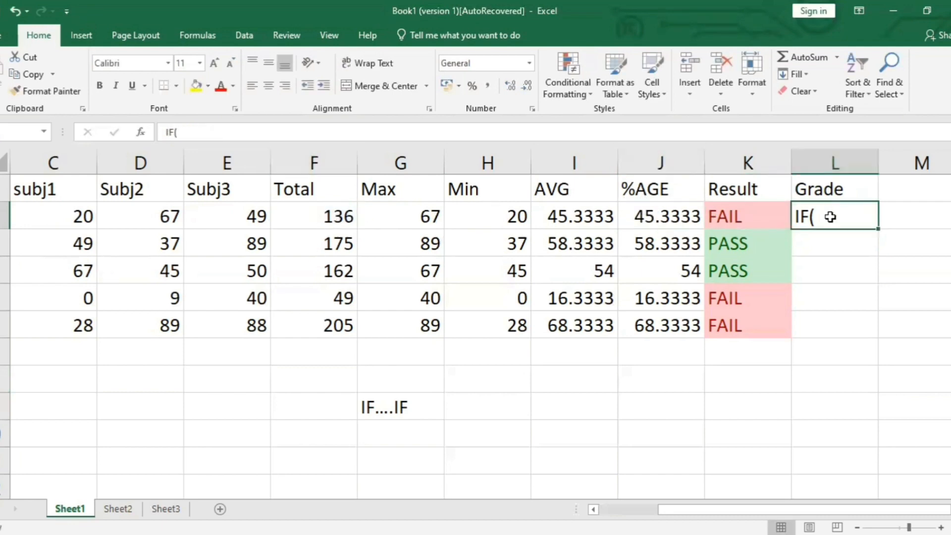
pyautogui.doubleClick(831, 217)
pyautogui.click(643, 214)
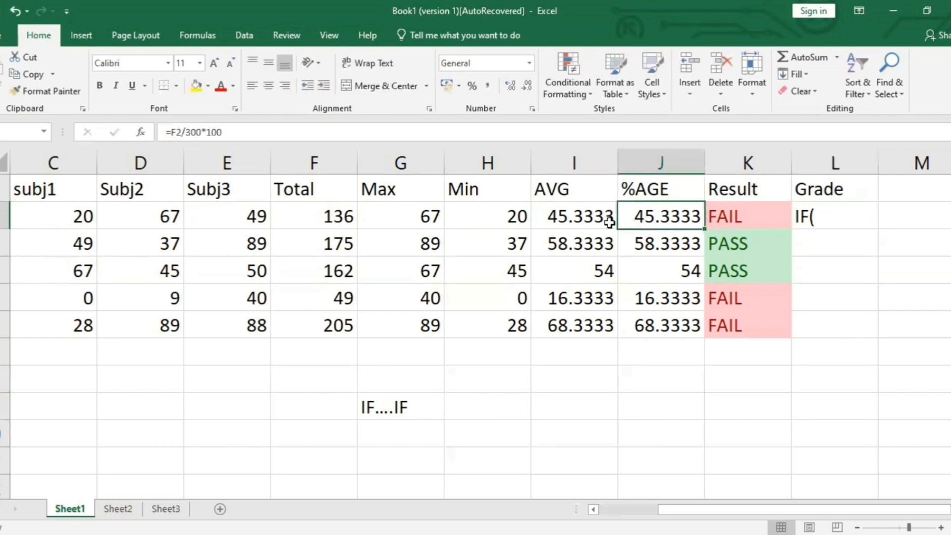
# Inspect the AVERAGE formula in I2, removing the stray F2 and L2 references inserted before the function name
pyautogui.doubleClick(549, 218)
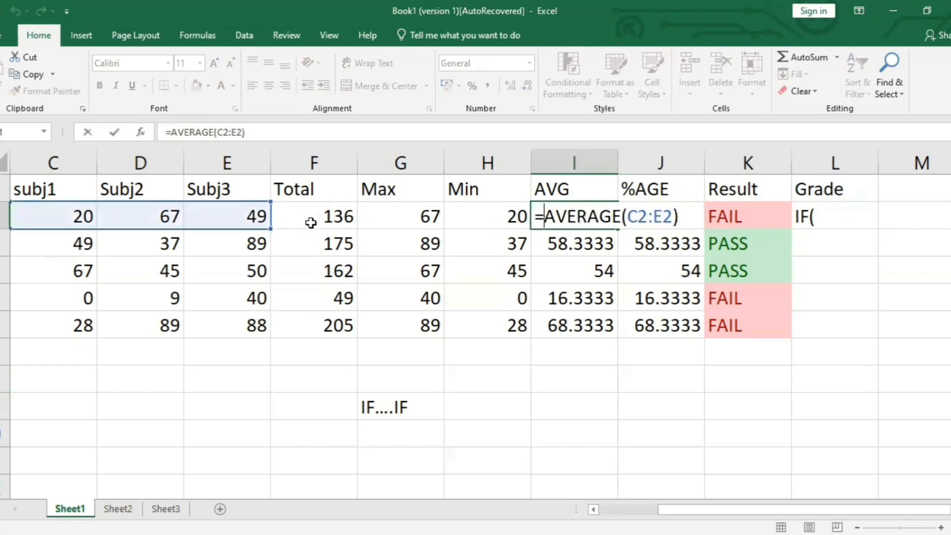
pyautogui.click(311, 223)
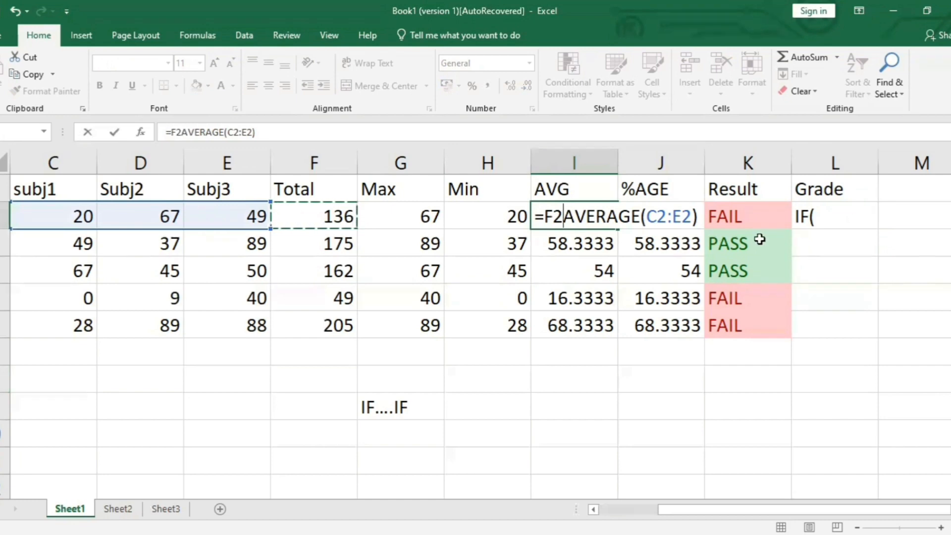
pyautogui.press('BackSpace')
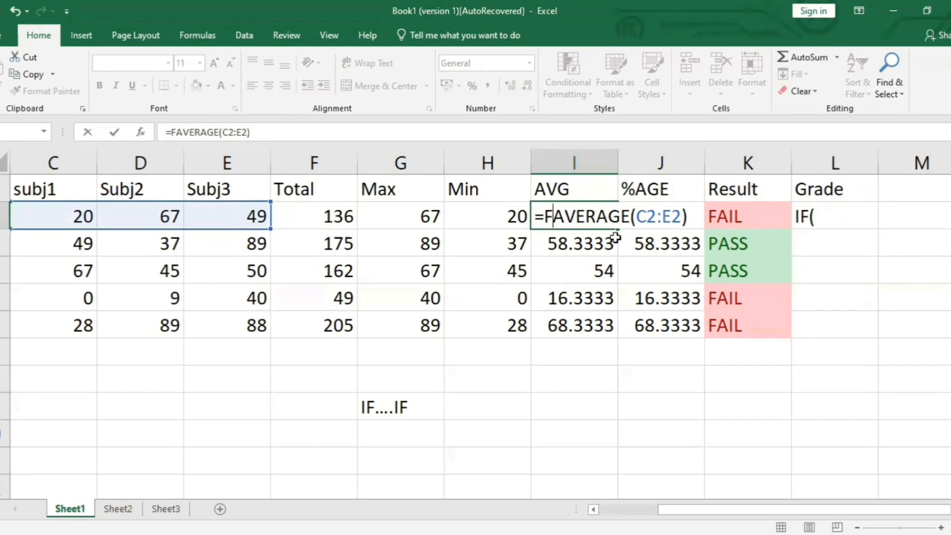
pyautogui.press('BackSpace')
pyautogui.click(833, 216)
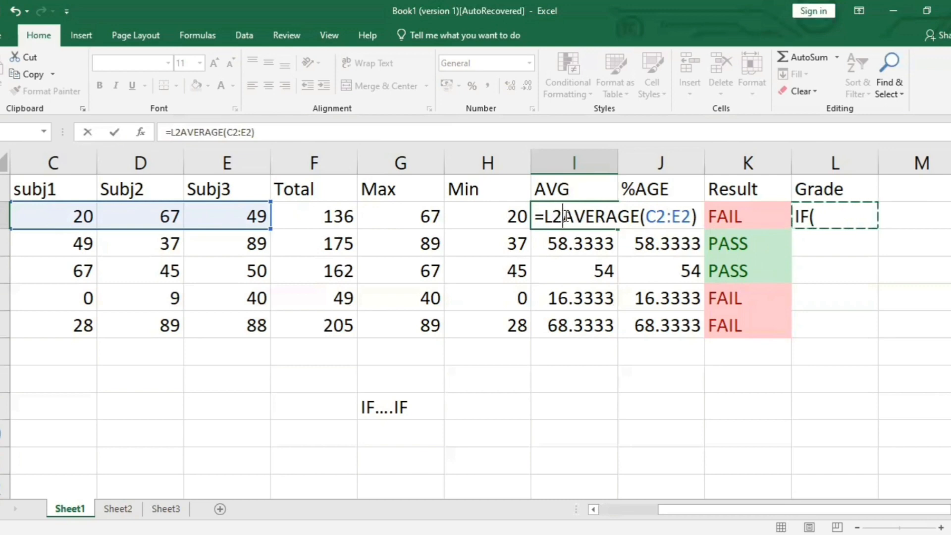
pyautogui.press('BackSpace')
pyautogui.press('BackSpace')
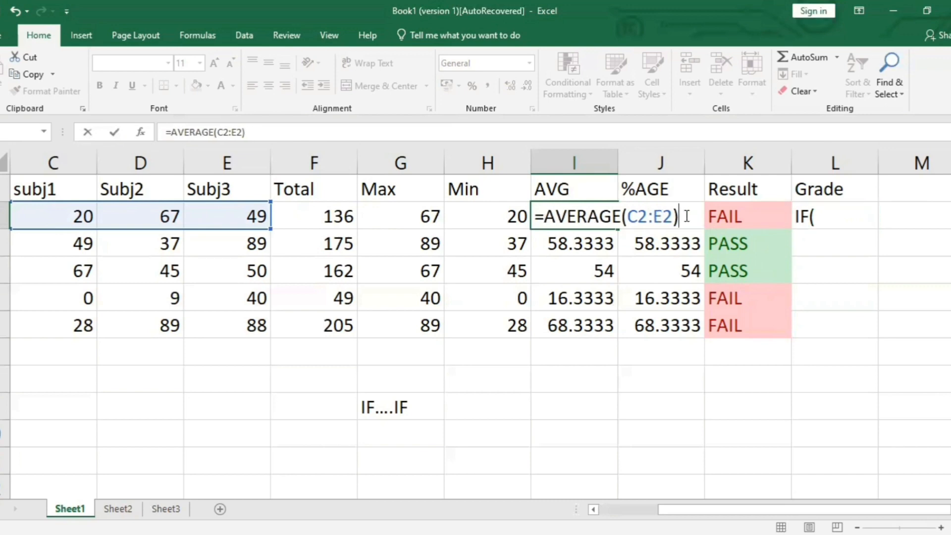
pyautogui.press('Return')
pyautogui.click(830, 226)
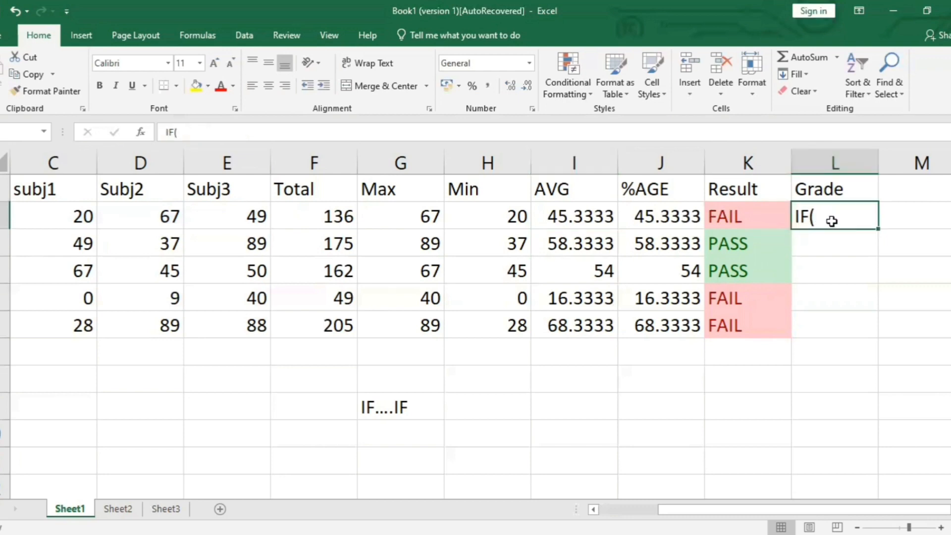
pyautogui.click(336, 213)
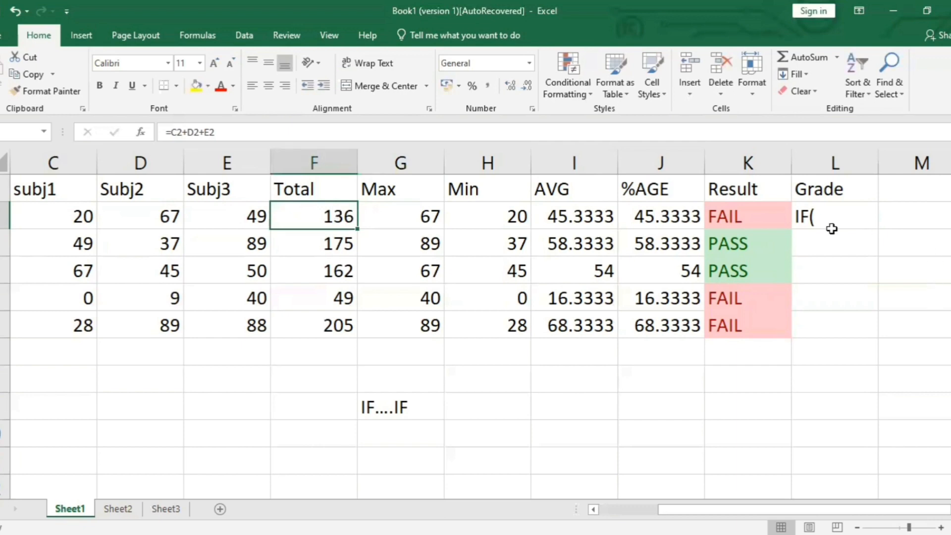
pyautogui.click(837, 212)
pyautogui.doubleClick(838, 210)
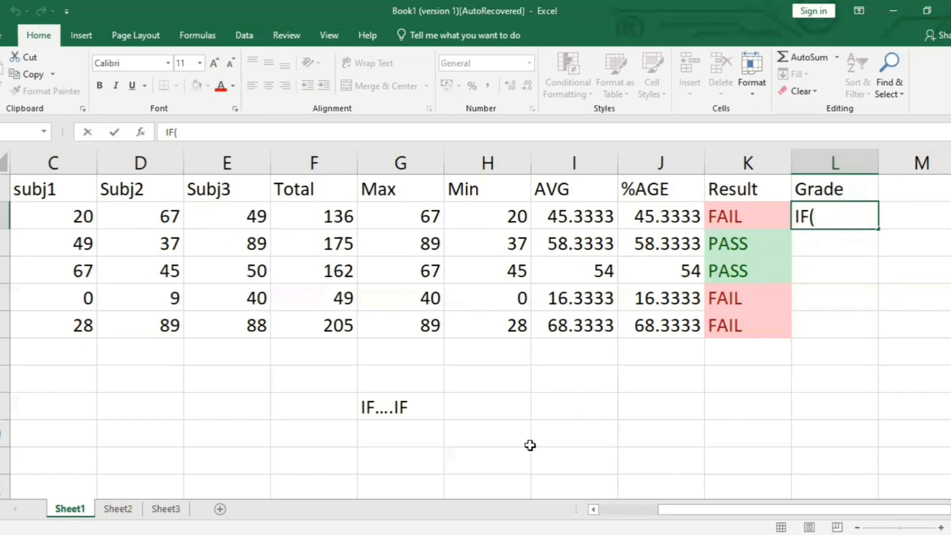
# Delete the "IF....IF" note from cell G9 below the table
pyautogui.click(431, 414)
pyautogui.doubleClick(432, 412)
pyautogui.press('Left')
pyautogui.press('Left')
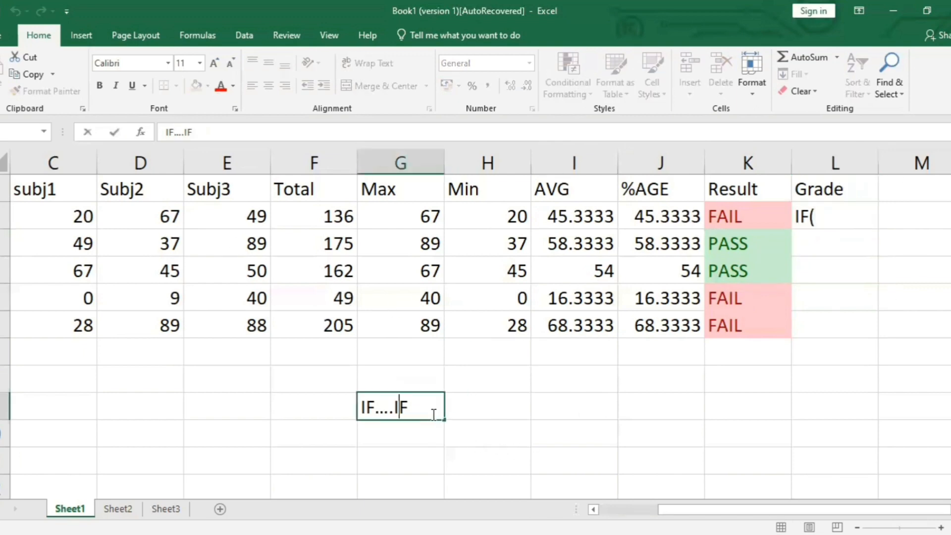
pyautogui.press('BackSpace')
pyautogui.press('BackSpace')
pyautogui.press('BackSpace')
pyautogui.press('BackSpace')
pyautogui.press('BackSpace')
pyautogui.press('BackSpace')
pyautogui.press('Delete')
pyautogui.press('Delete')
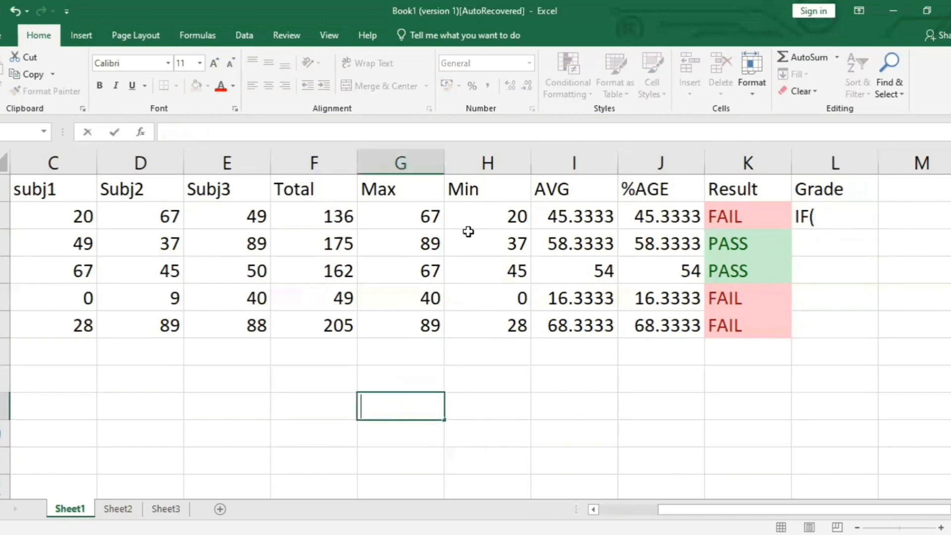
pyautogui.doubleClick(864, 213)
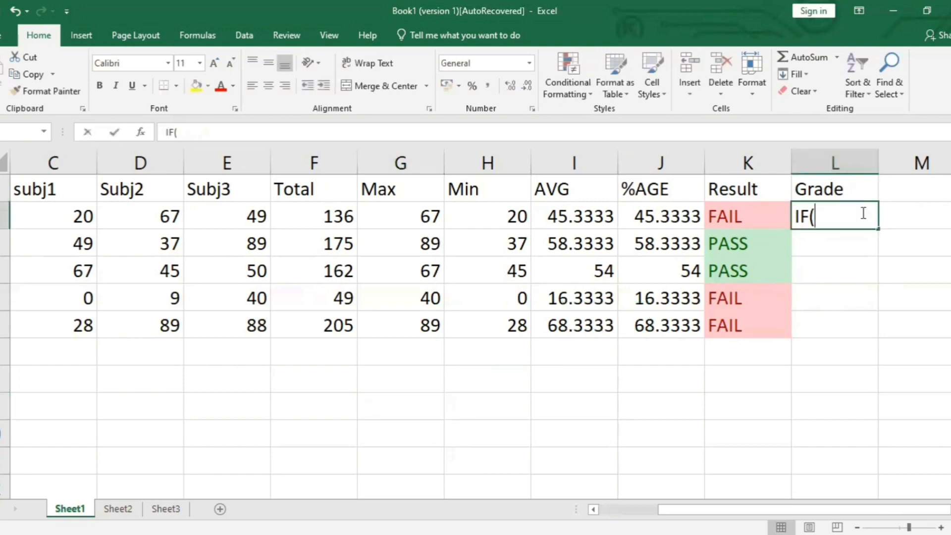
# Examine student A's Total, the subject marks in C2:E2 and the MAX formula in G2
pyautogui.click(348, 218)
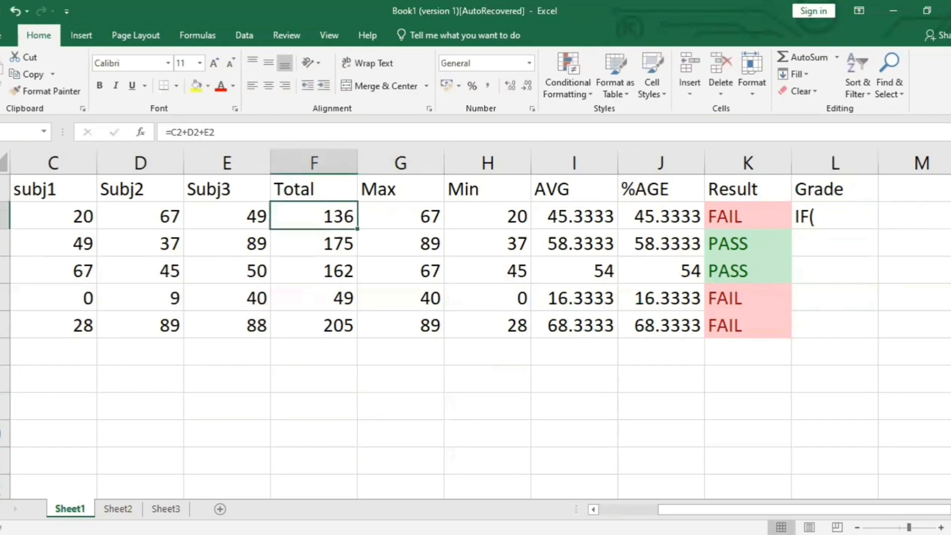
pyautogui.doubleClick(848, 217)
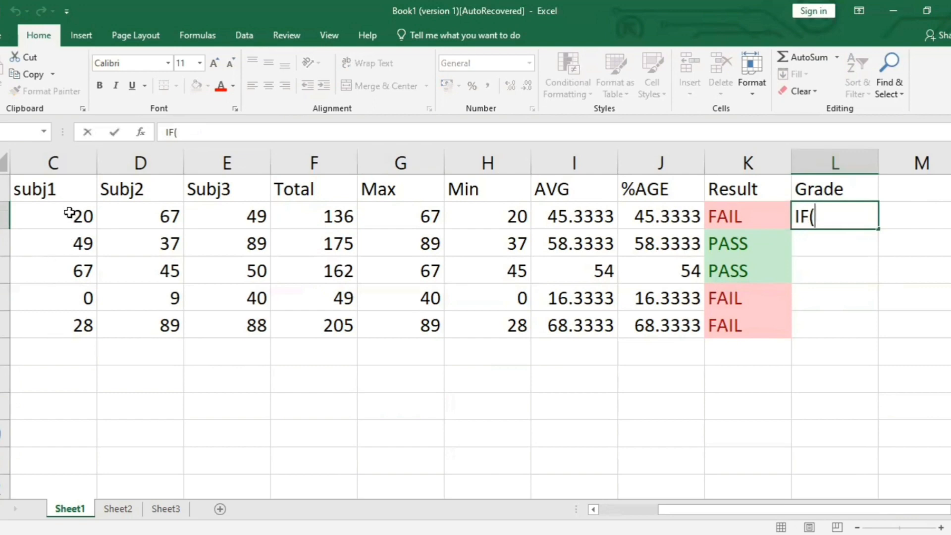
pyautogui.moveTo(69, 213); pyautogui.dragTo(217, 222)
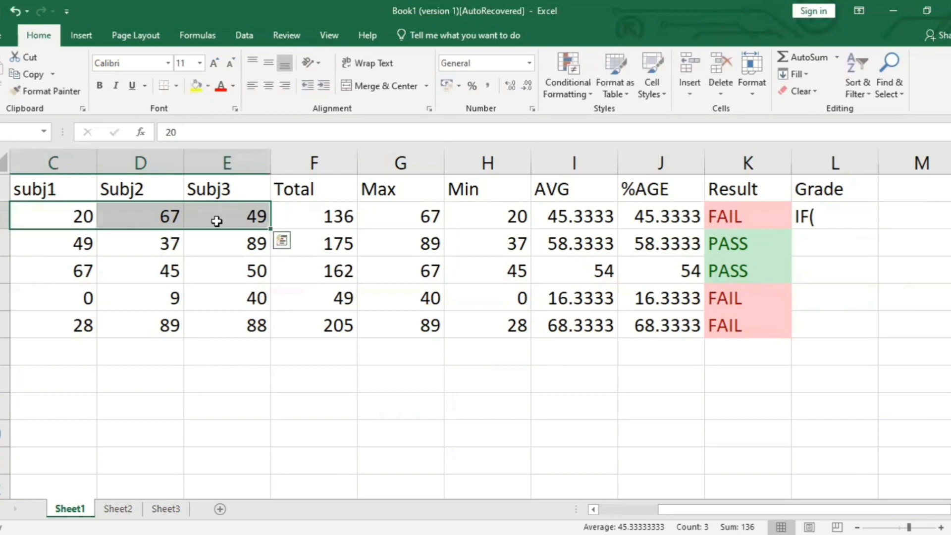
pyautogui.click(845, 214)
pyautogui.doubleClick(845, 214)
pyautogui.click(44, 218)
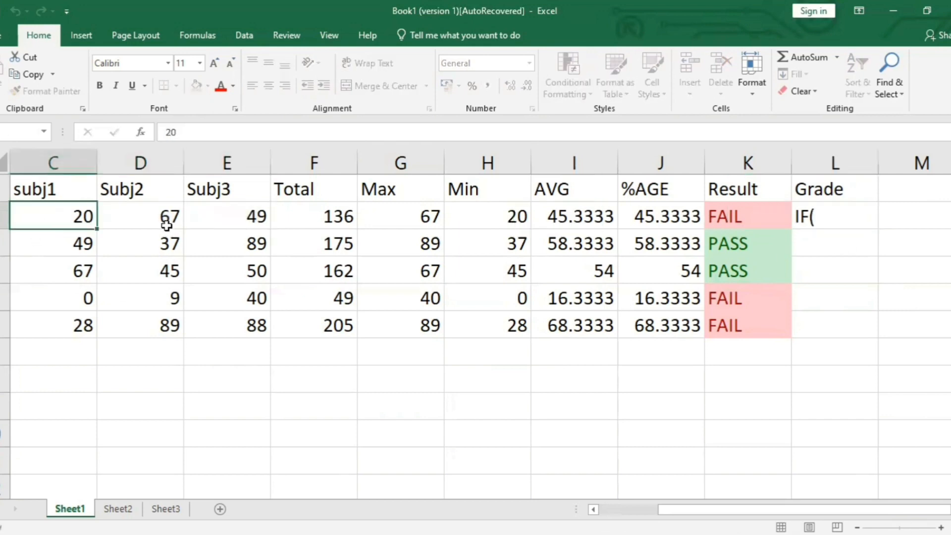
pyautogui.moveTo(166, 226); pyautogui.dragTo(187, 221)
pyautogui.click(399, 236)
pyautogui.click(406, 220)
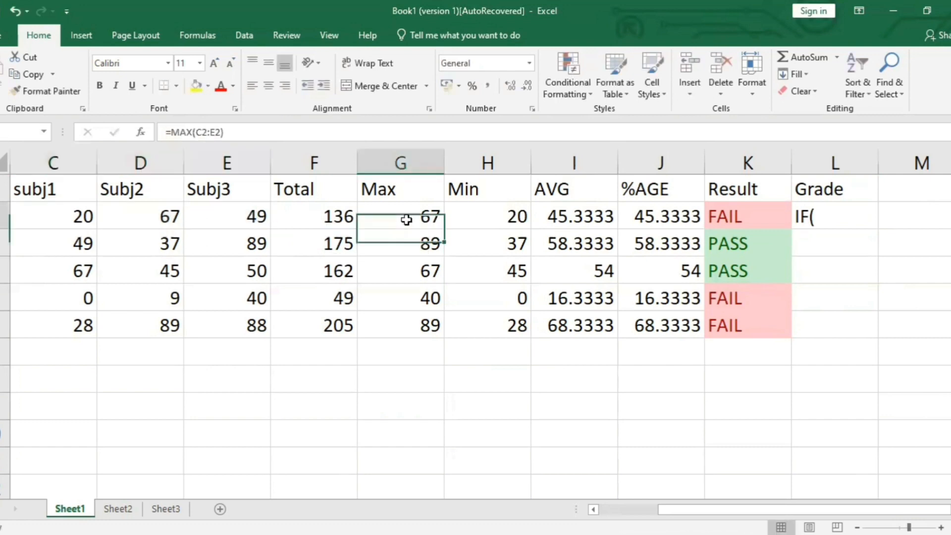
pyautogui.doubleClick(406, 220)
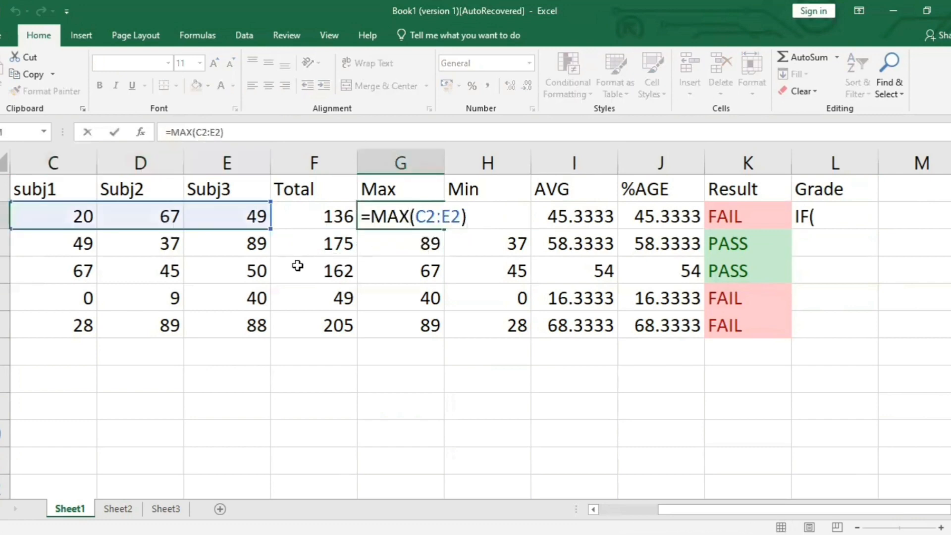
pyautogui.click(296, 250)
pyautogui.click(832, 209)
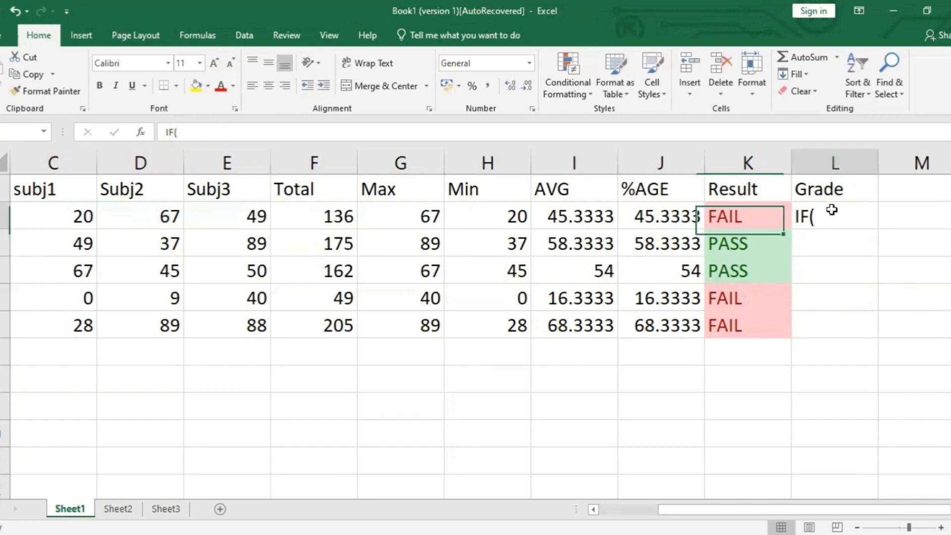
# Replace the text in L2 with IF(F2>=60,"A" as the first grade condition on student A's Total
pyautogui.doubleClick(832, 210)
pyautogui.press('BackSpace')
pyautogui.press('BackSpace')
pyautogui.press('BackSpace')
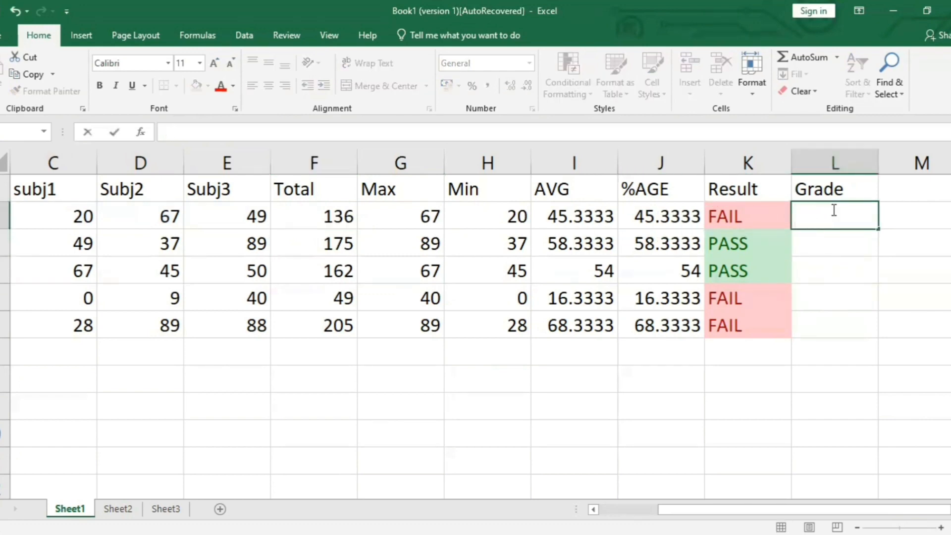
pyautogui.write('IF(F2>')
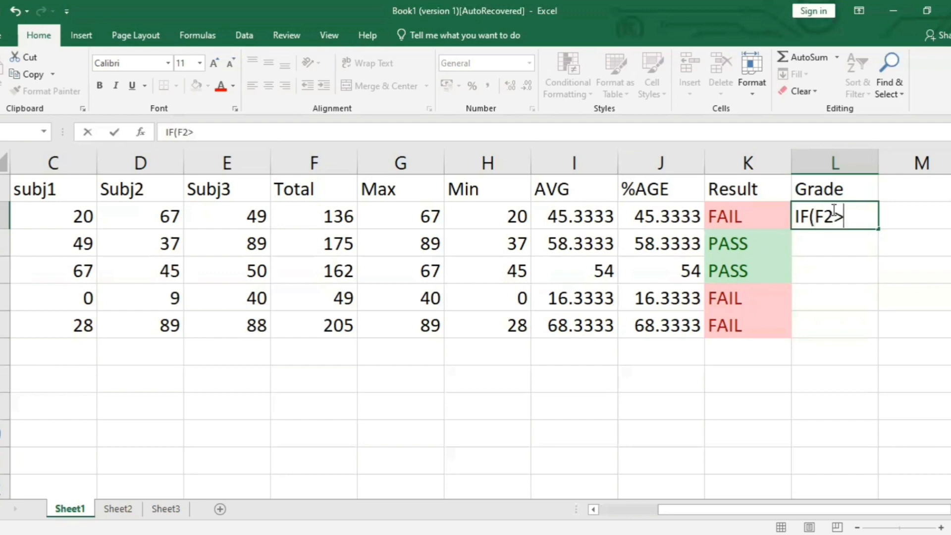
pyautogui.write('60')
pyautogui.press('Left')
pyautogui.press('Left')
pyautogui.write('=')
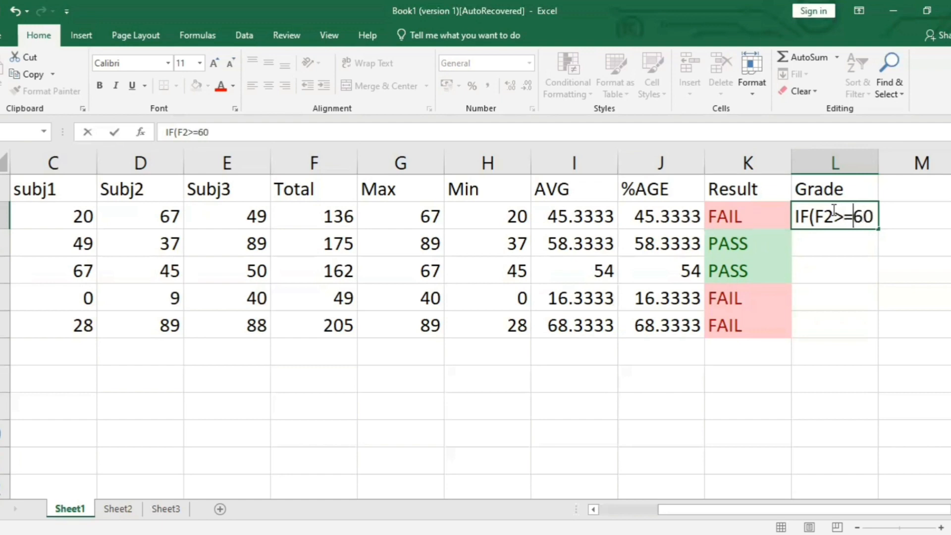
pyautogui.press('Right')
pyautogui.press('Right')
pyautogui.write(',"A"')
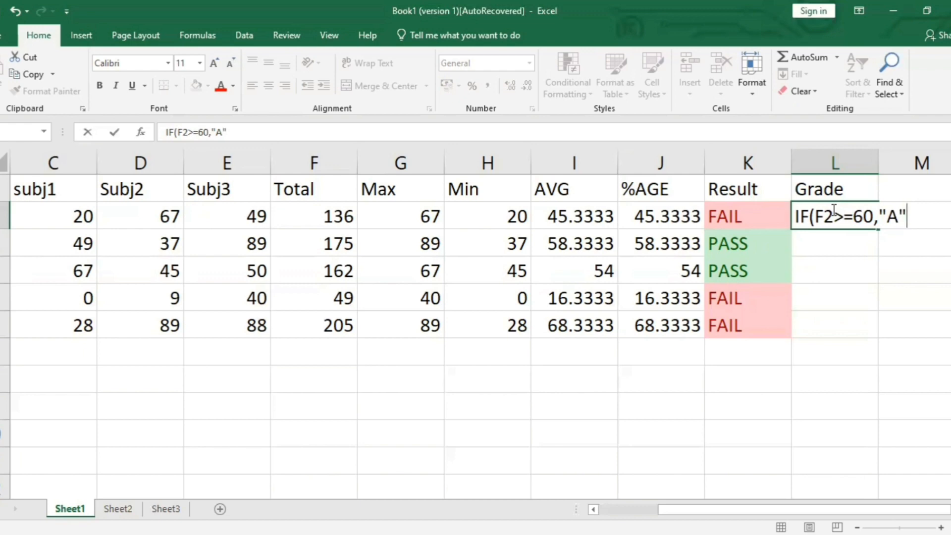
# Append a nested second condition, IF(F2=45,"B"), to the grade text in L2
pyautogui.write(',IF(F2')
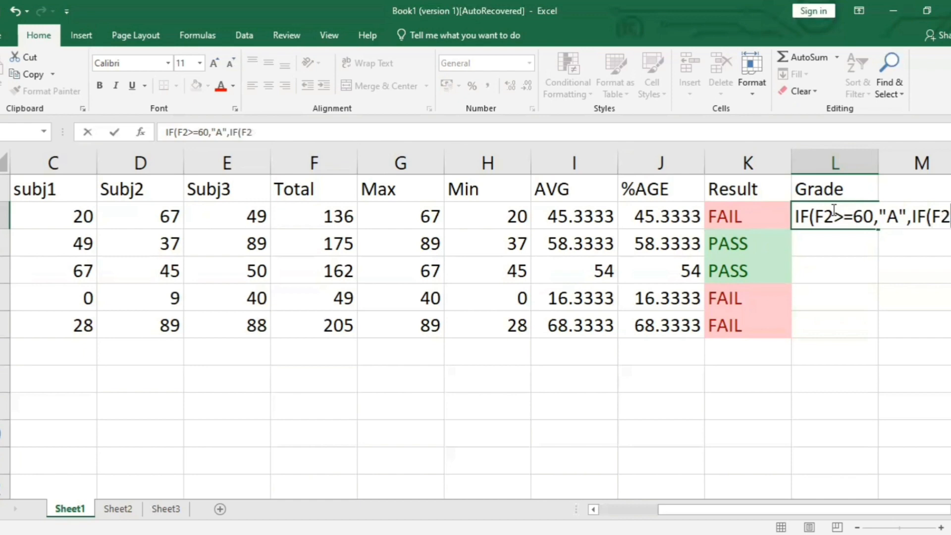
pyautogui.write('>=45')
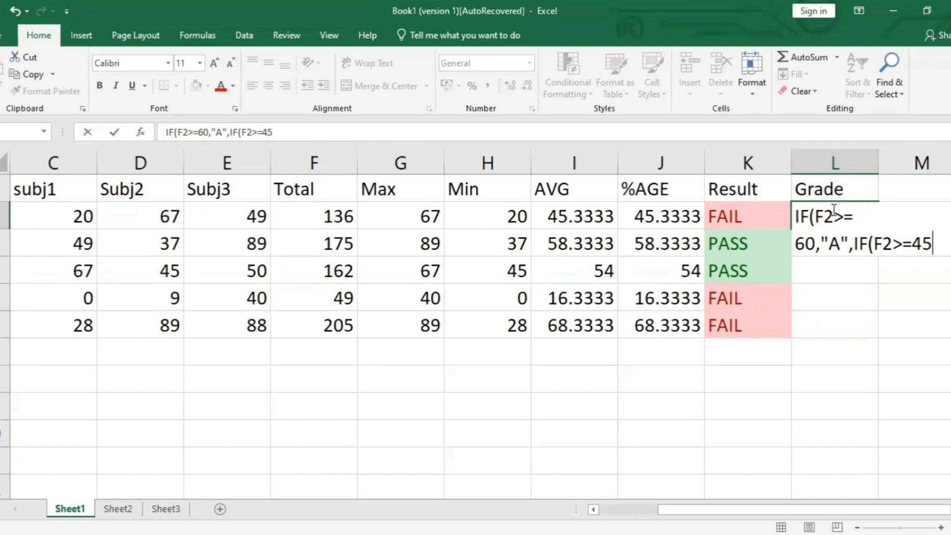
pyautogui.press('Left')
pyautogui.press('Left')
pyautogui.press('Left')
pyautogui.press('BackSpace')
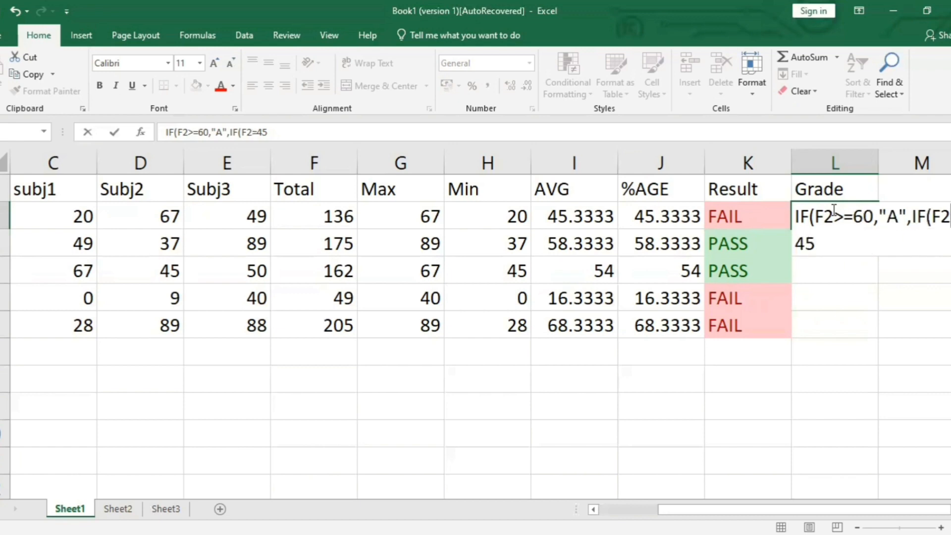
pyautogui.press('Right')
pyautogui.press('Right')
pyautogui.write(',"B")')
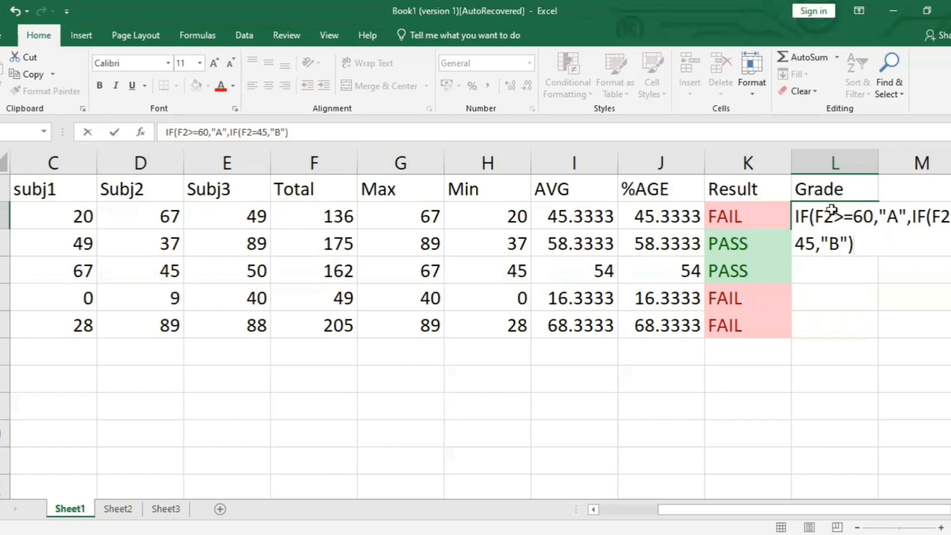
pyautogui.press('Return')
# Delete the whole unfinished IF text from Grade cell L2
pyautogui.doubleClick(869, 219)
pyautogui.click(864, 253)
pyautogui.moveTo(865, 252); pyautogui.dragTo(802, 220)
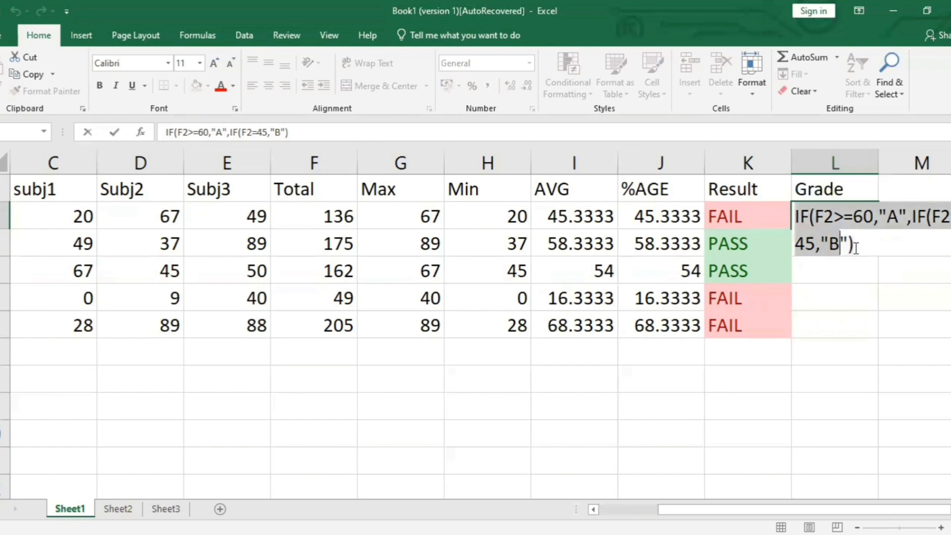
pyautogui.press('BackSpace')
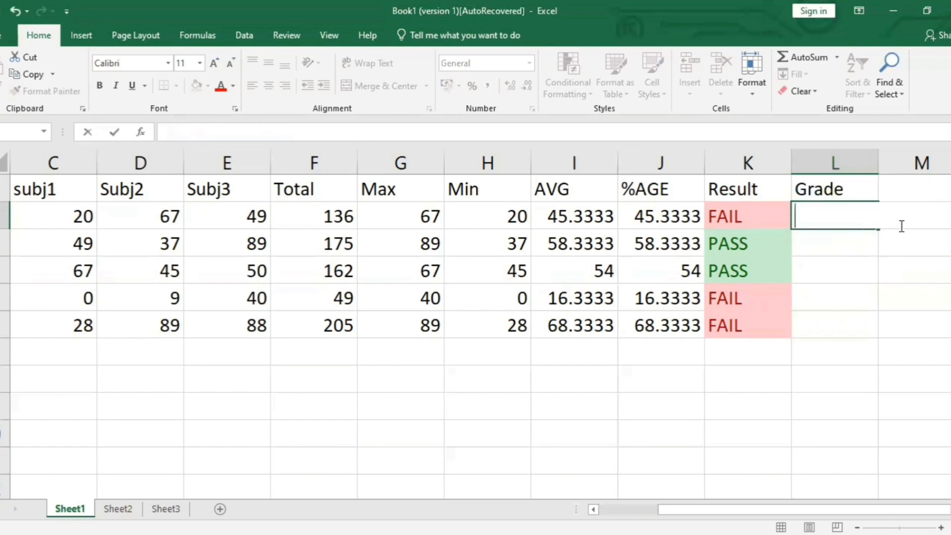
# Try to start the grade formula in L3, entering IF( without a leading equals sign
pyautogui.click(839, 244)
pyautogui.doubleClick(839, 245)
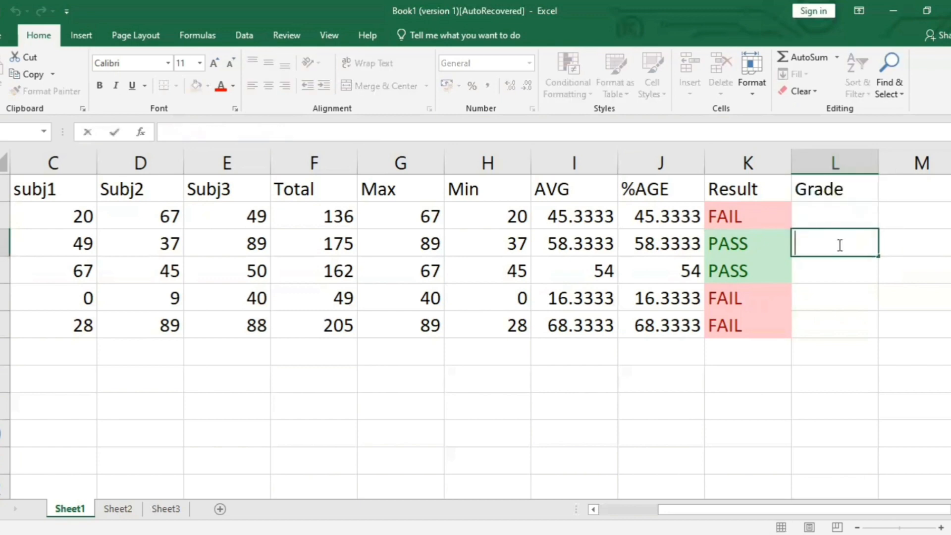
pyautogui.write('IF(')
# Examine the SUM formula in F3 and the AVERAGE formula in I4
pyautogui.click(279, 258)
pyautogui.click(305, 243)
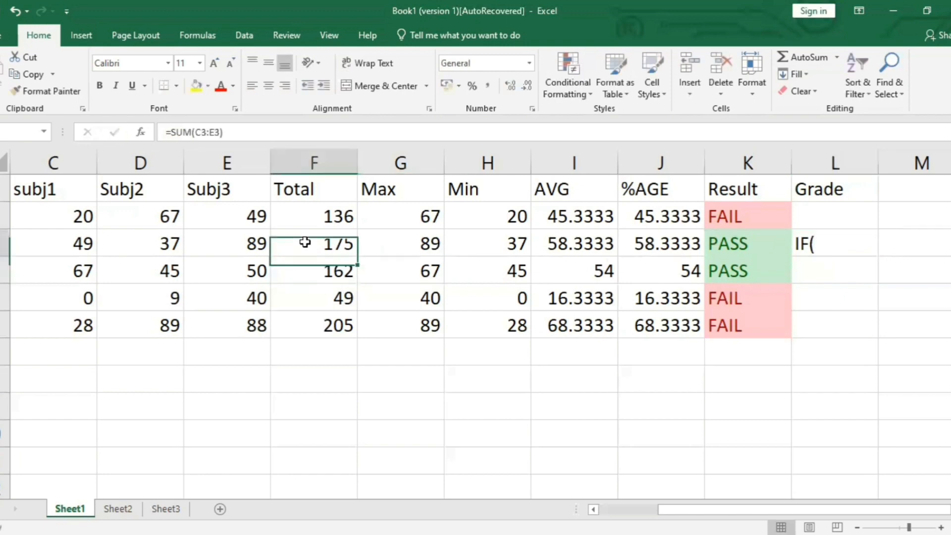
pyautogui.doubleClick(305, 242)
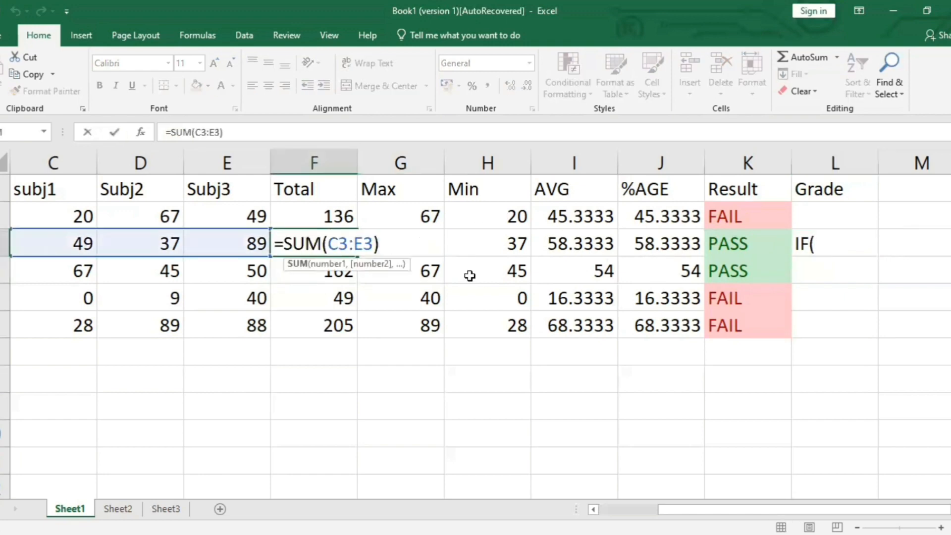
pyautogui.click(608, 276)
pyautogui.doubleClick(609, 277)
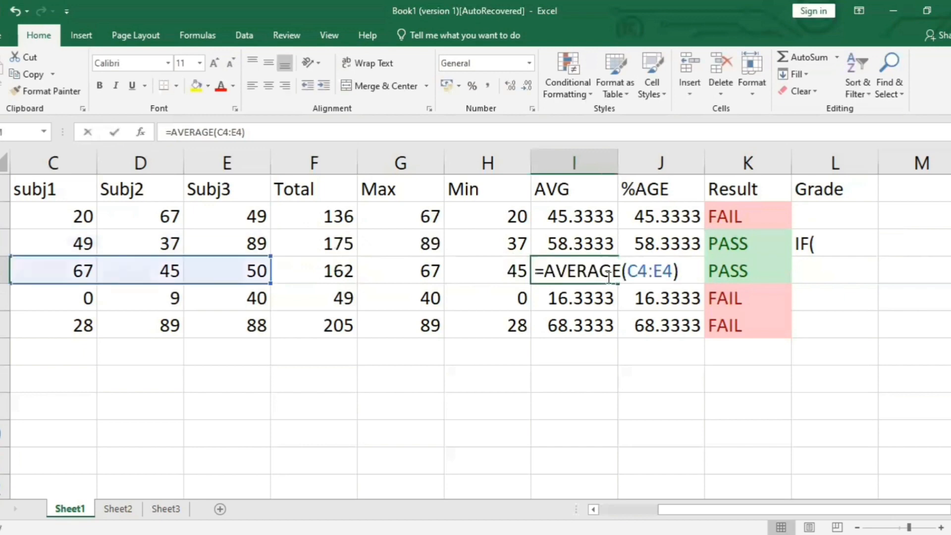
pyautogui.press('Return')
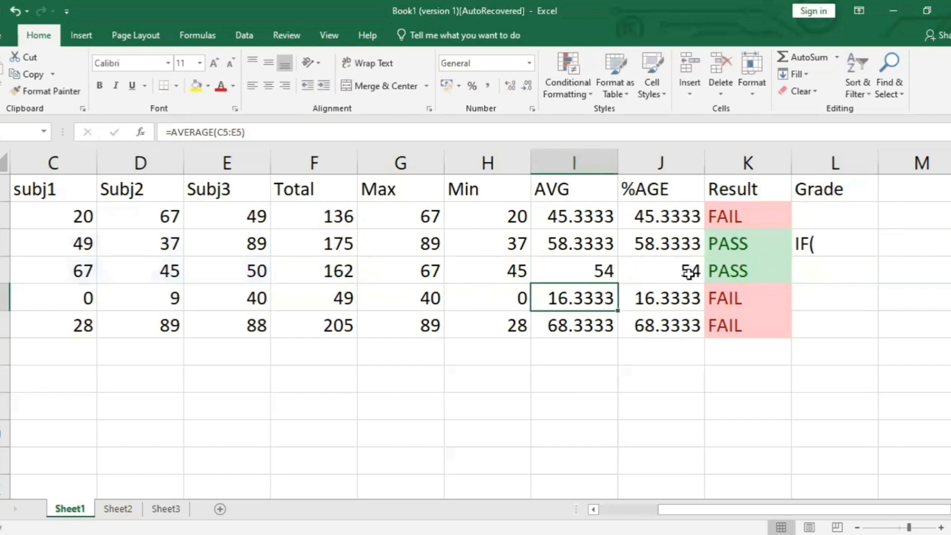
# Replace the text in L3 with =IF(F3>=60,"A", to give grade A based on the Total in F3
pyautogui.click(833, 242)
pyautogui.doubleClick(833, 243)
pyautogui.press('BackSpace')
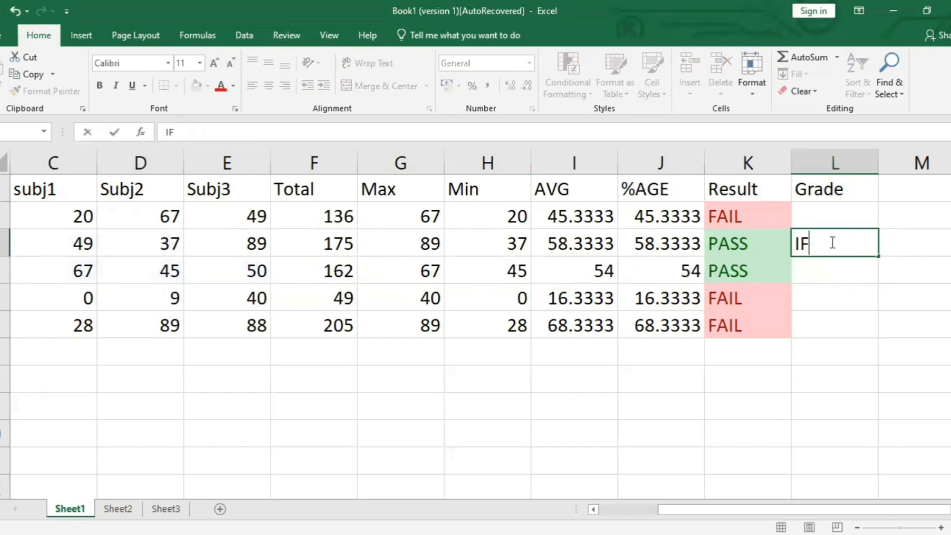
pyautogui.press('BackSpace')
pyautogui.press('BackSpace')
pyautogui.write('=')
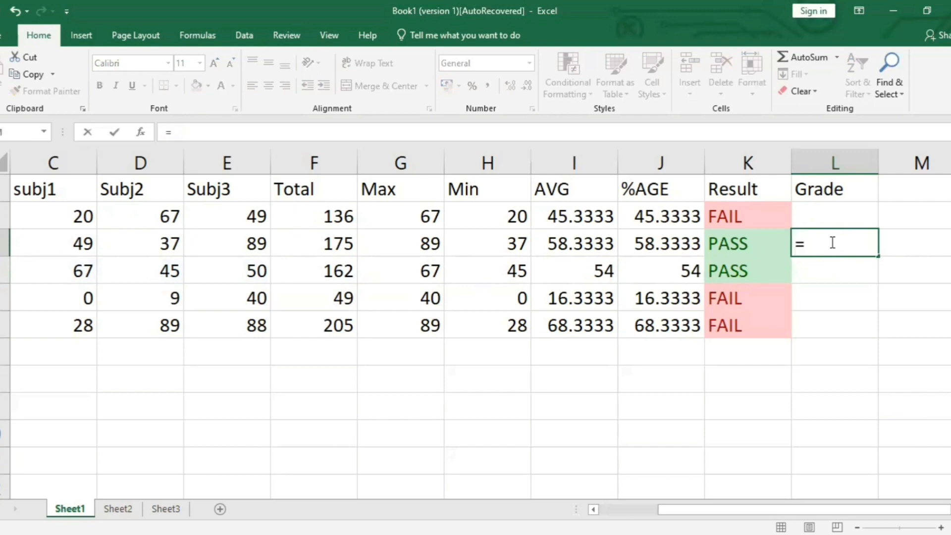
pyautogui.write('IF(')
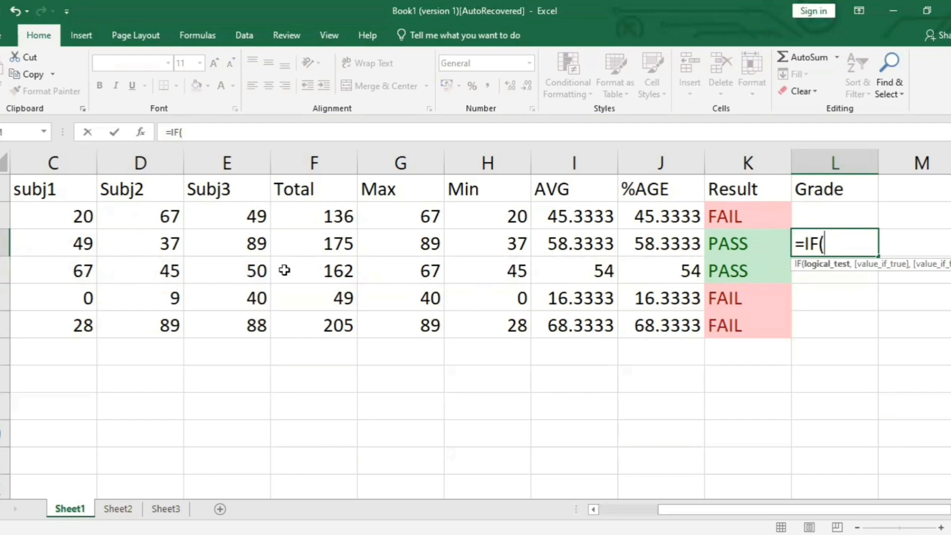
pyautogui.click(312, 250)
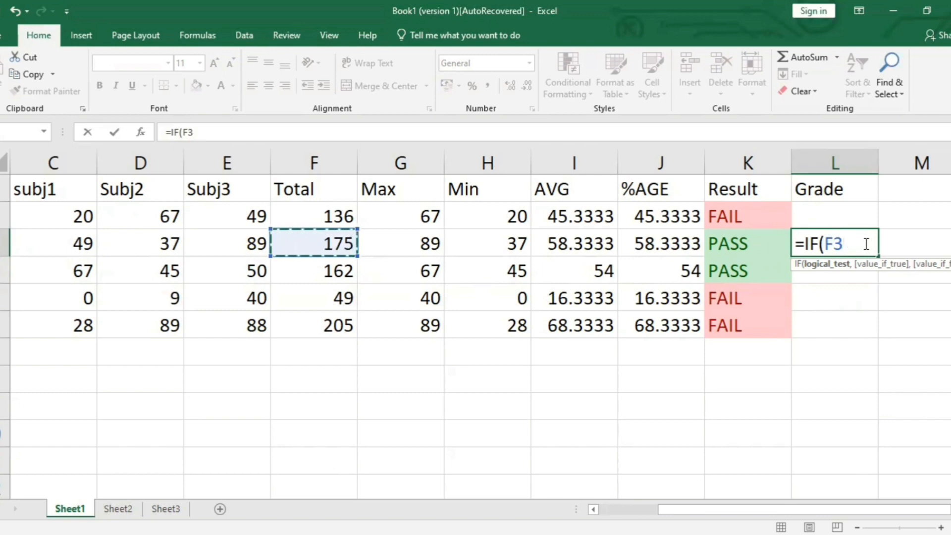
pyautogui.write('>=')
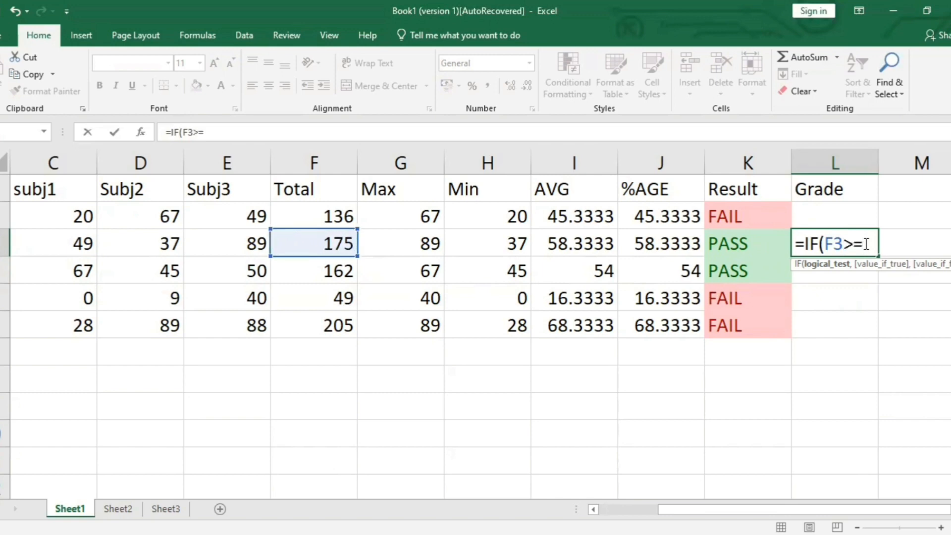
pyautogui.write('60,"A"')
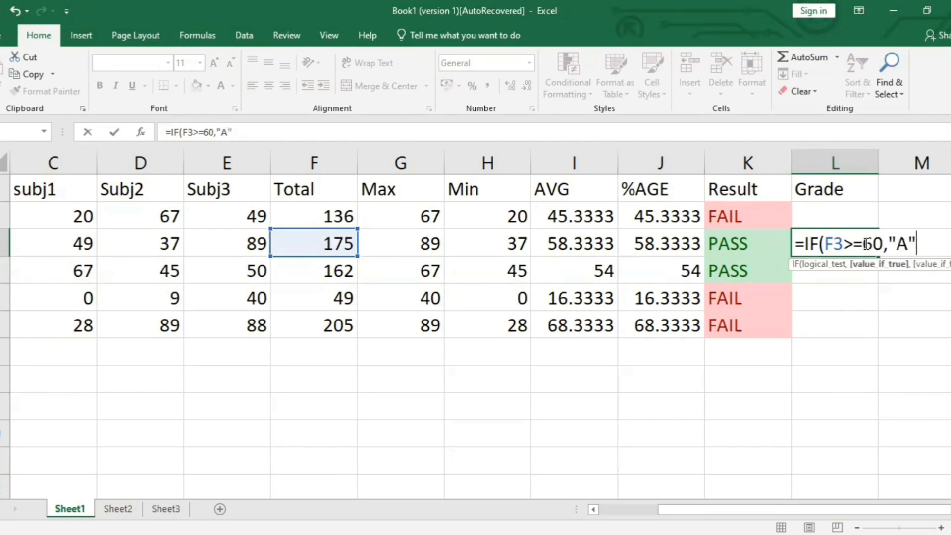
pyautogui.write(',')
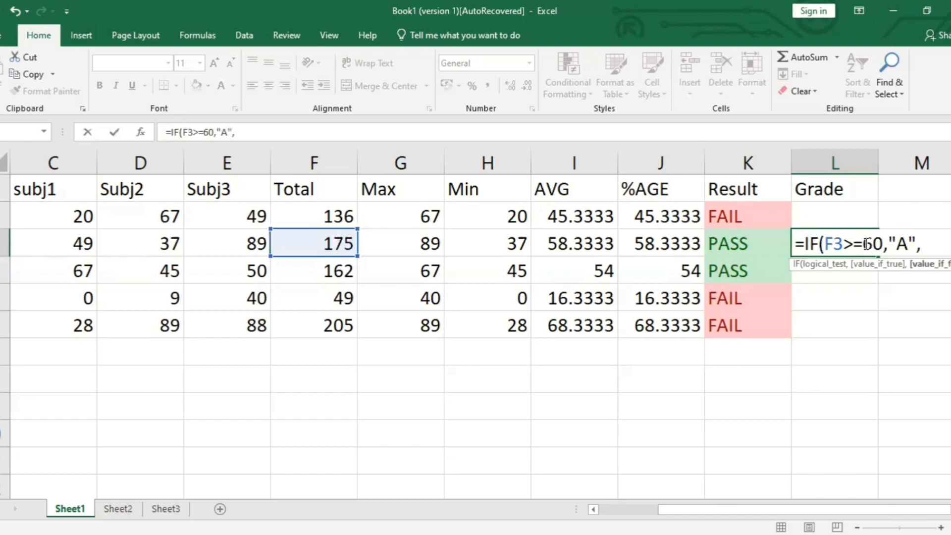
# Nest IF(F3=45,"B","C as the value-if-false part of the grade formula in L3
pyautogui.write('IF(')
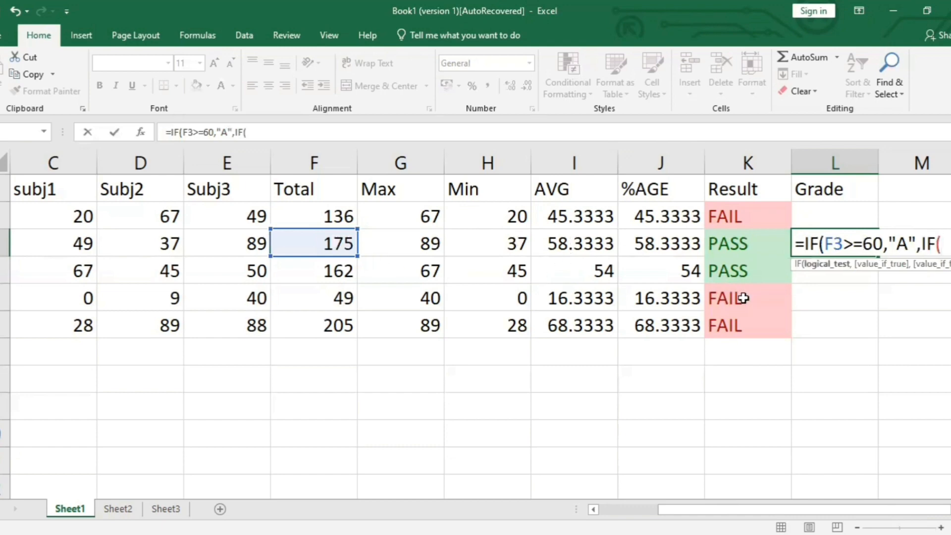
pyautogui.write('F3')
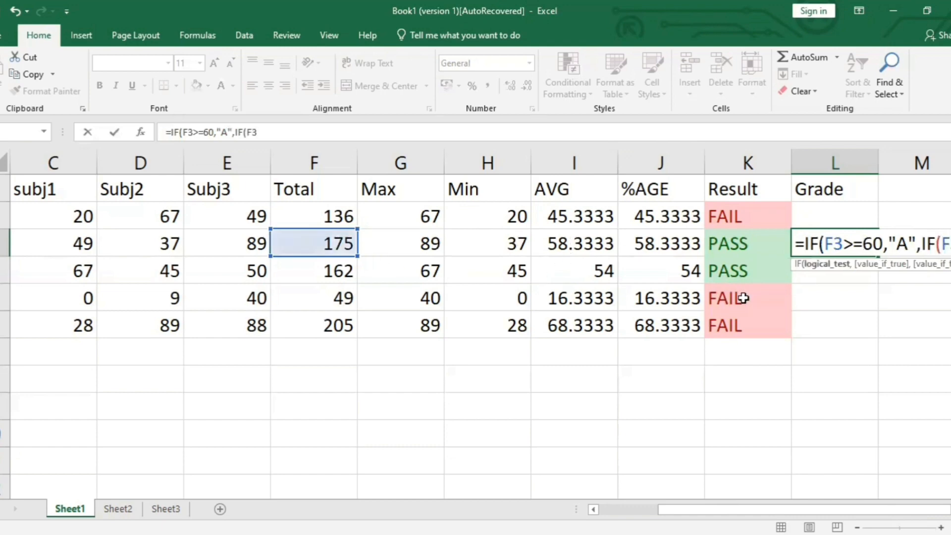
pyautogui.write('=')
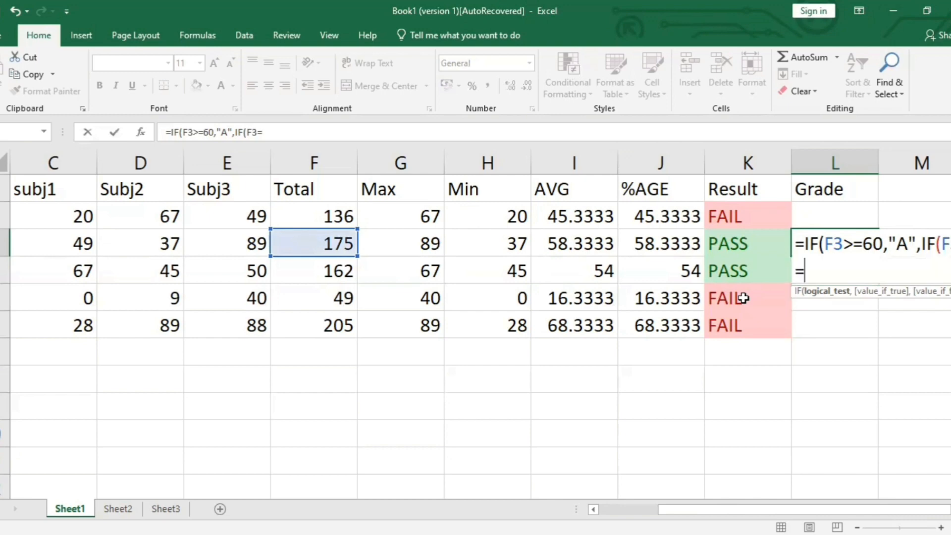
pyautogui.write('45,"B')
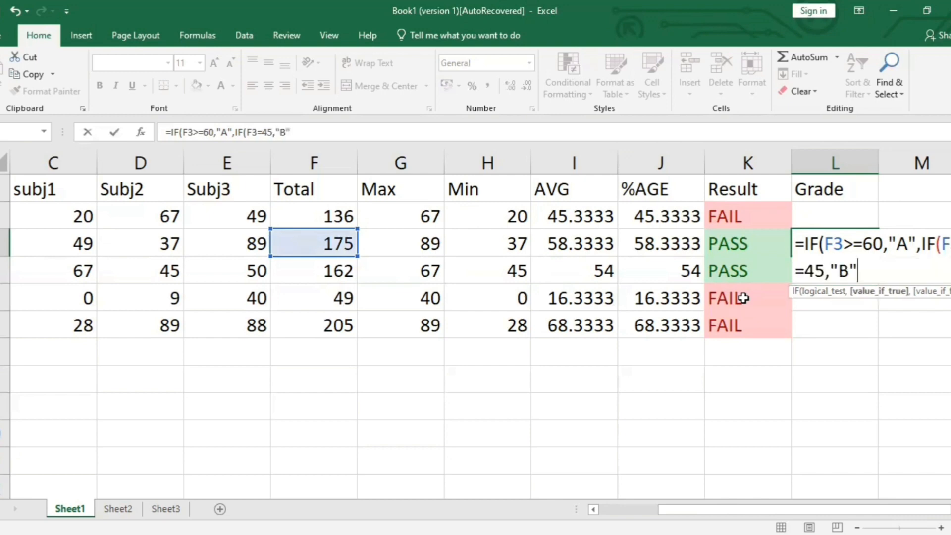
pyautogui.write('","C')
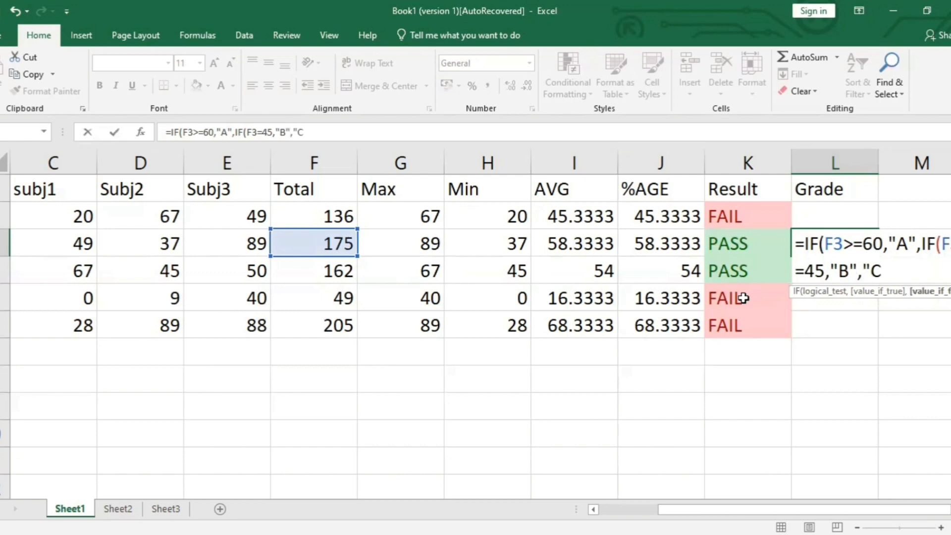
# Complete the L3 grade formula as =IF(F3>=60,"A",IF(F3=45,"B","C")), accepting the suggested parenthesis correction
pyautogui.write('")')
pyautogui.press('Return')
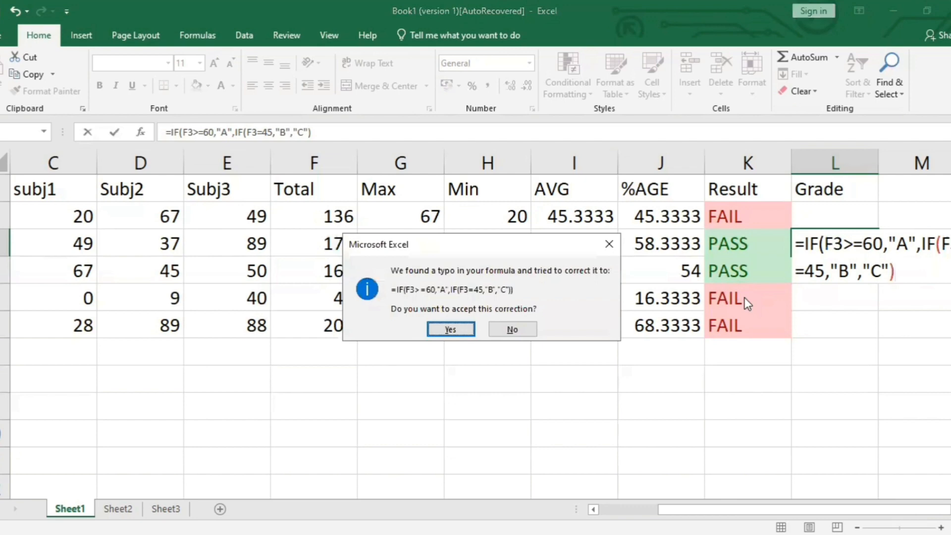
pyautogui.click(470, 329)
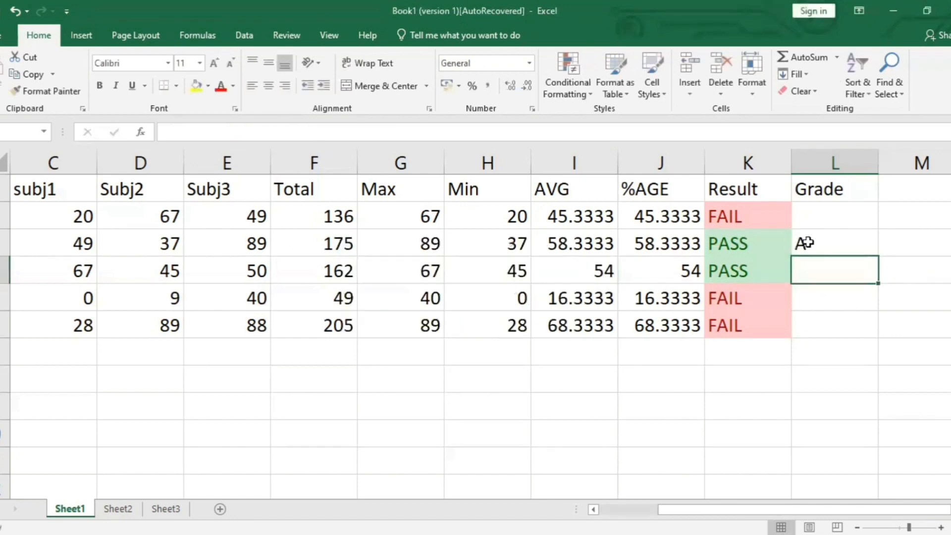
# Examine the formulas behind the Grade, Total and %AGE cells in row 3
pyautogui.click(811, 242)
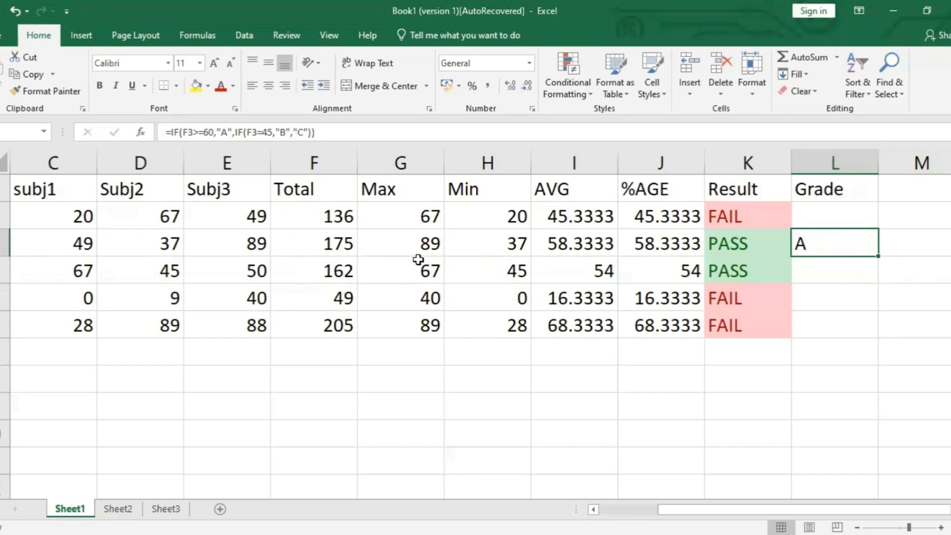
pyautogui.doubleClick(334, 244)
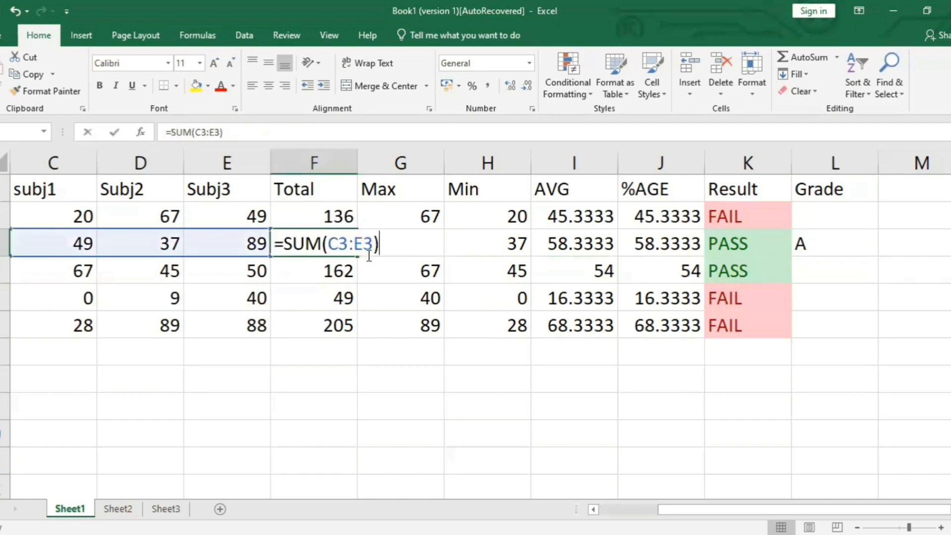
pyautogui.press('Return')
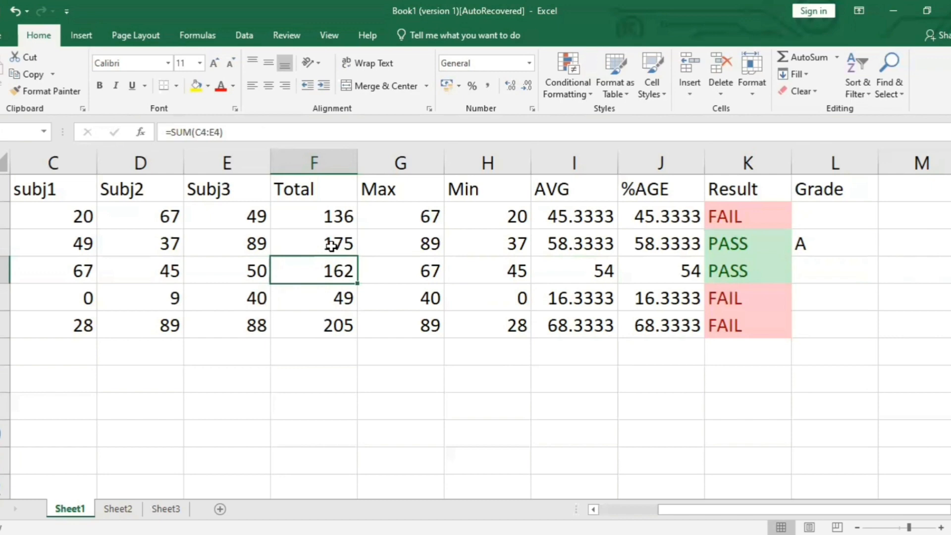
pyautogui.click(676, 245)
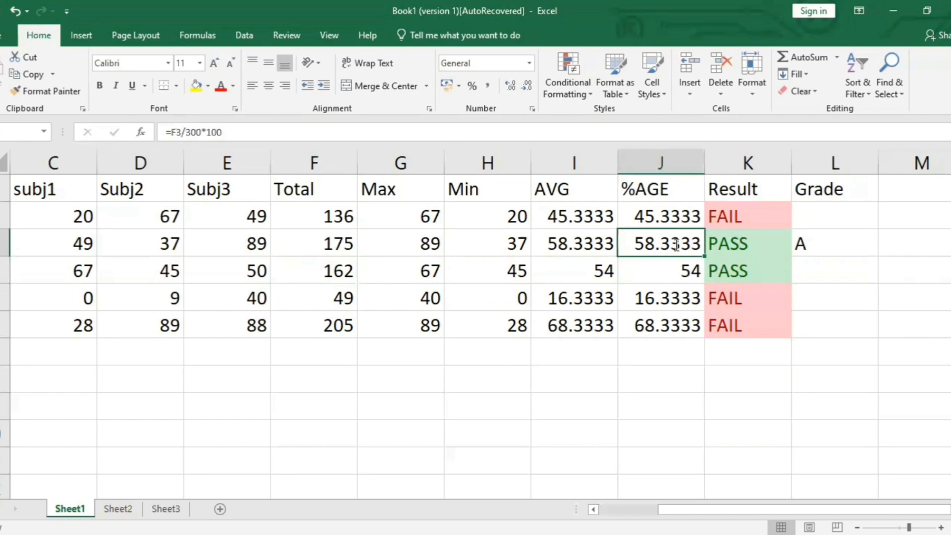
pyautogui.doubleClick(677, 245)
pyautogui.press('Return')
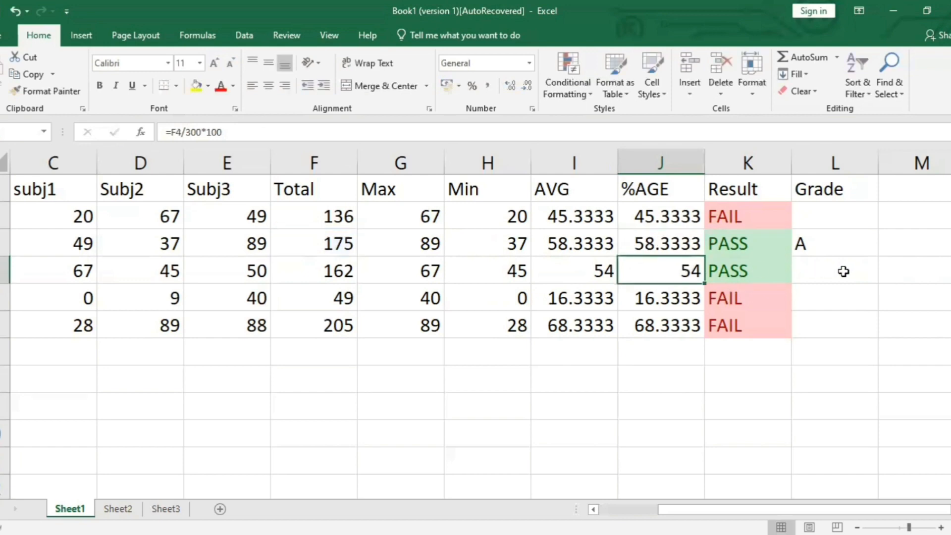
# Begin an IF formula in L4 that returns "A" when the percentage in J4 is >=60
pyautogui.doubleClick(818, 276)
pyautogui.write('I')
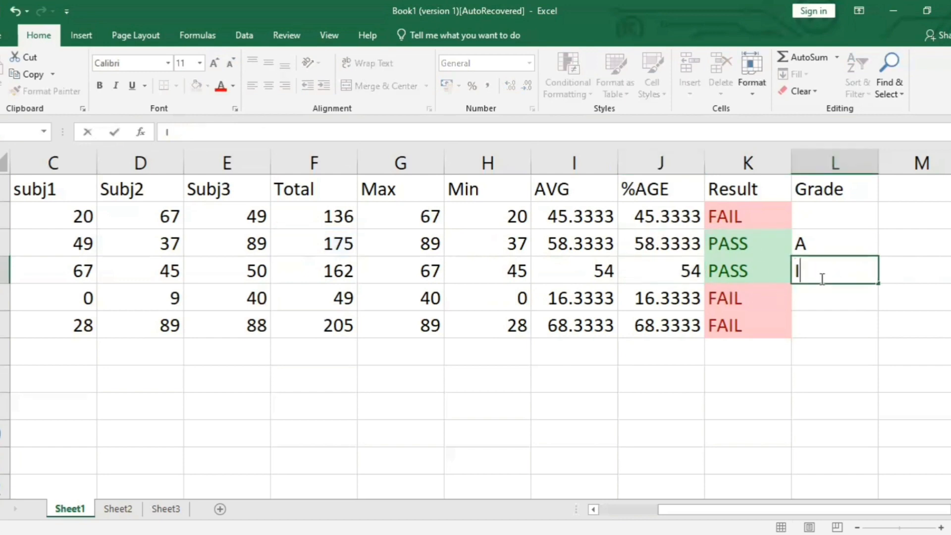
pyautogui.press('BackSpace')
pyautogui.write('=')
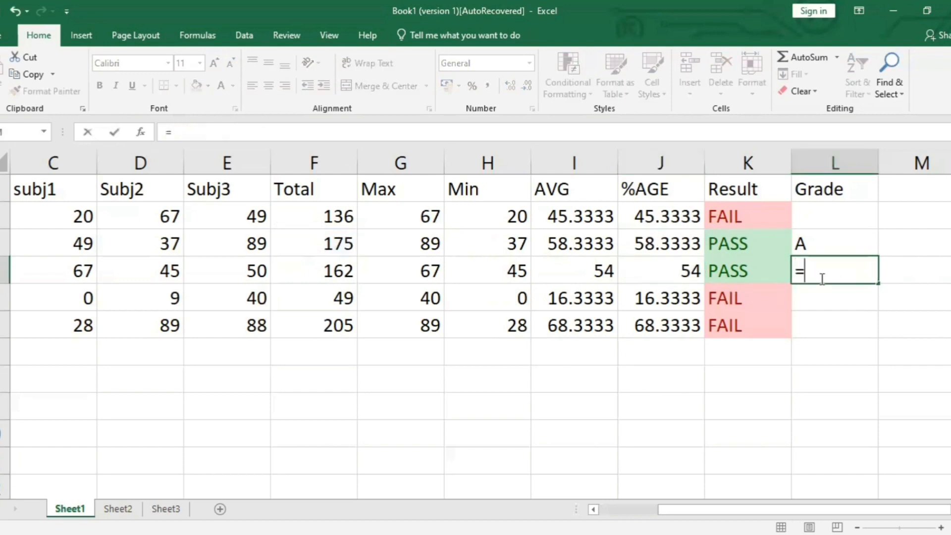
pyautogui.write('IF(')
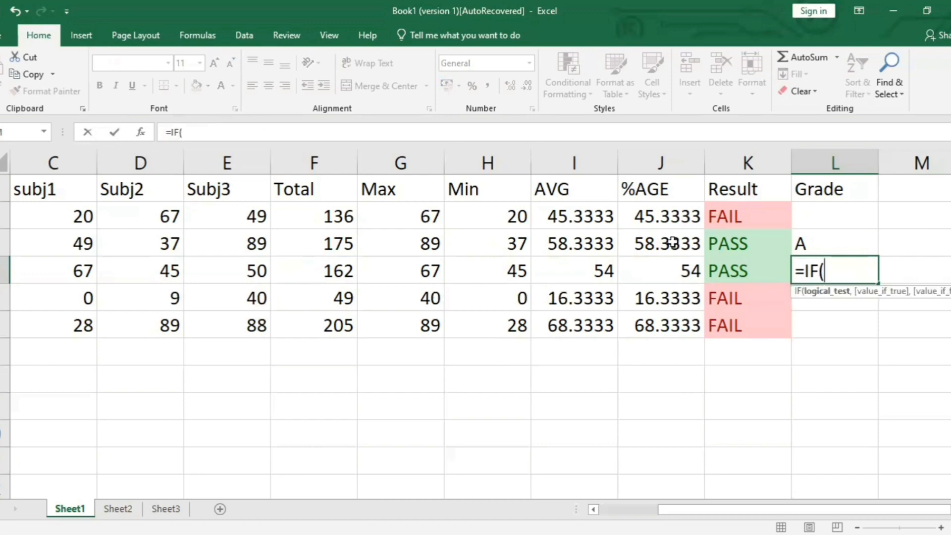
pyautogui.click(671, 276)
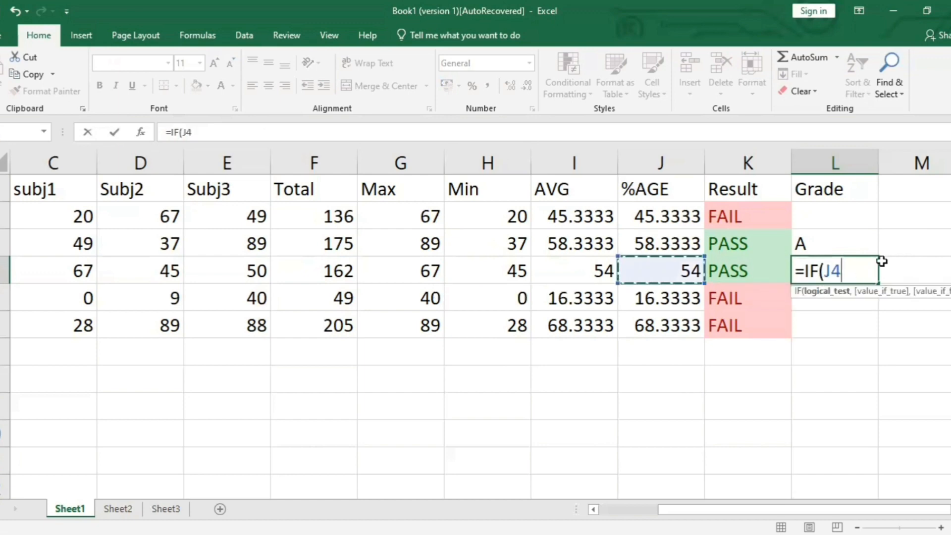
pyautogui.write('>')
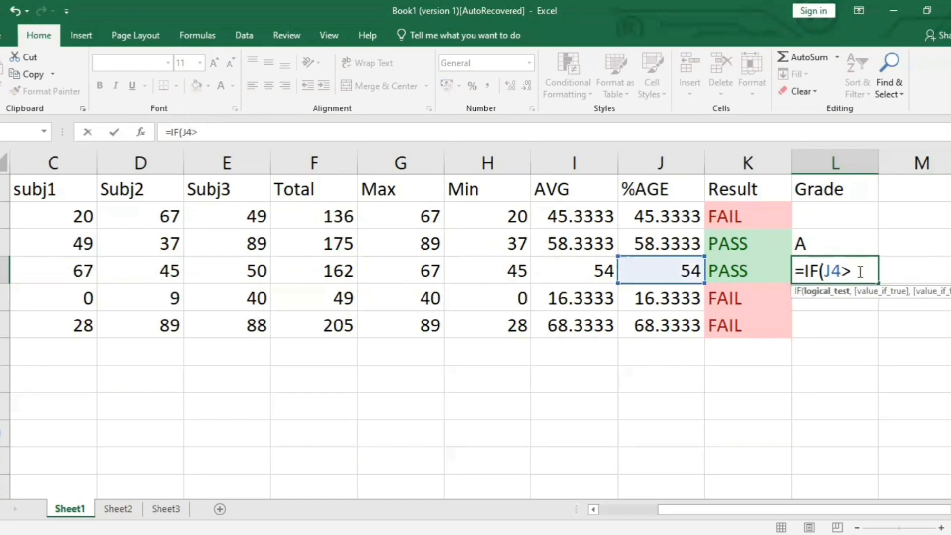
pyautogui.write('=60,"A"')
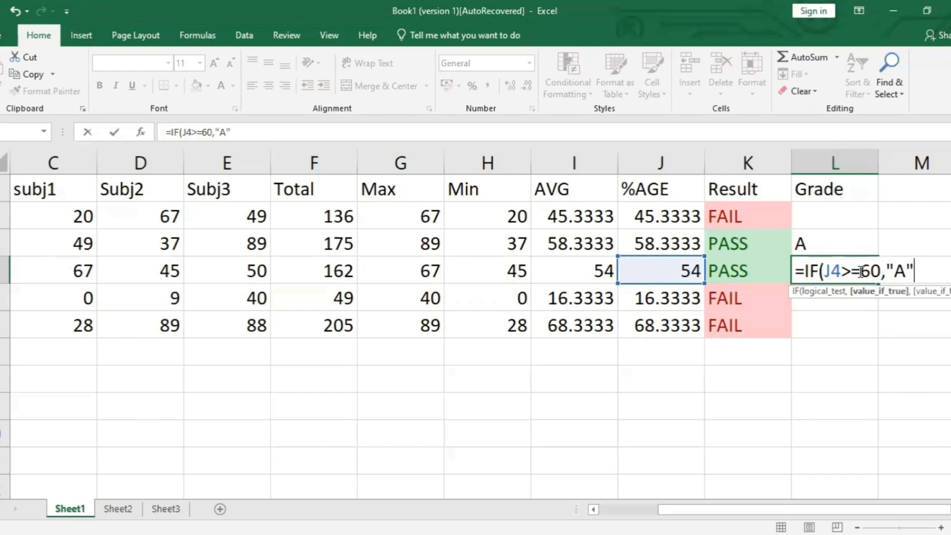
# Nest a second IF testing J4=45 in the L4 formula and try to enter it
pyautogui.write(',IF(')
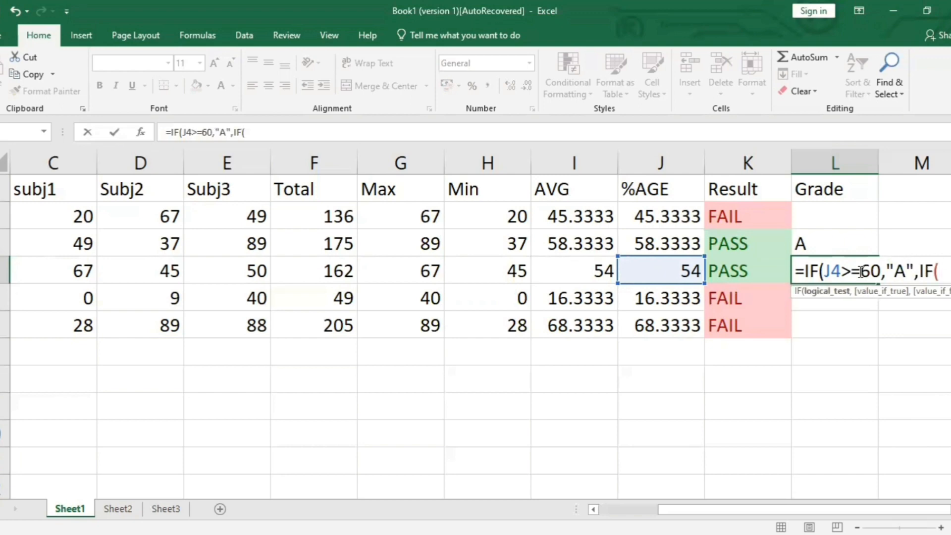
pyautogui.write('J4=')
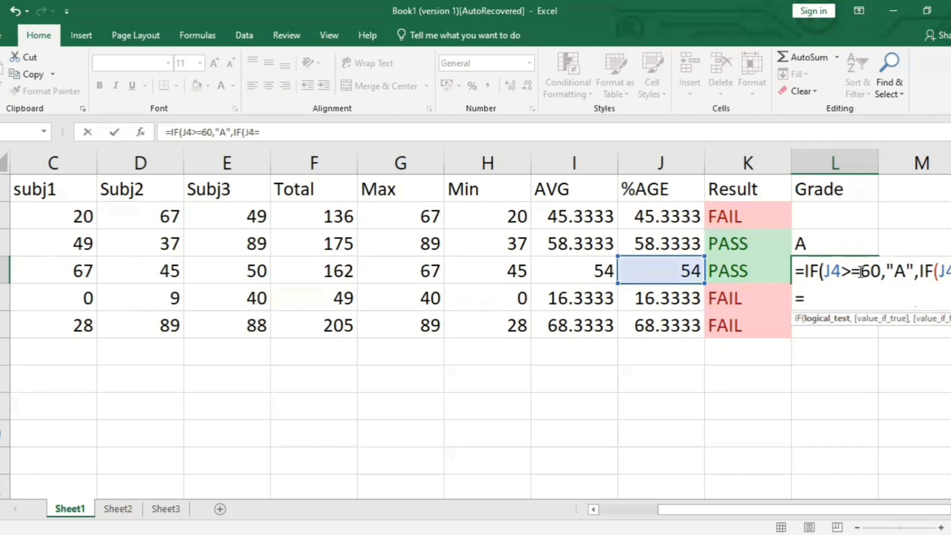
pyautogui.write('45')
pyautogui.press('Return')
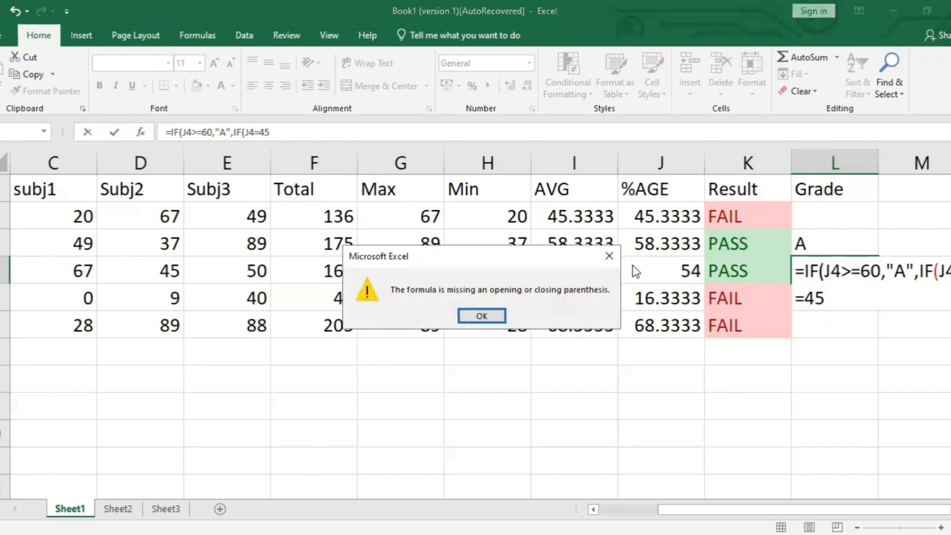
pyautogui.click(610, 257)
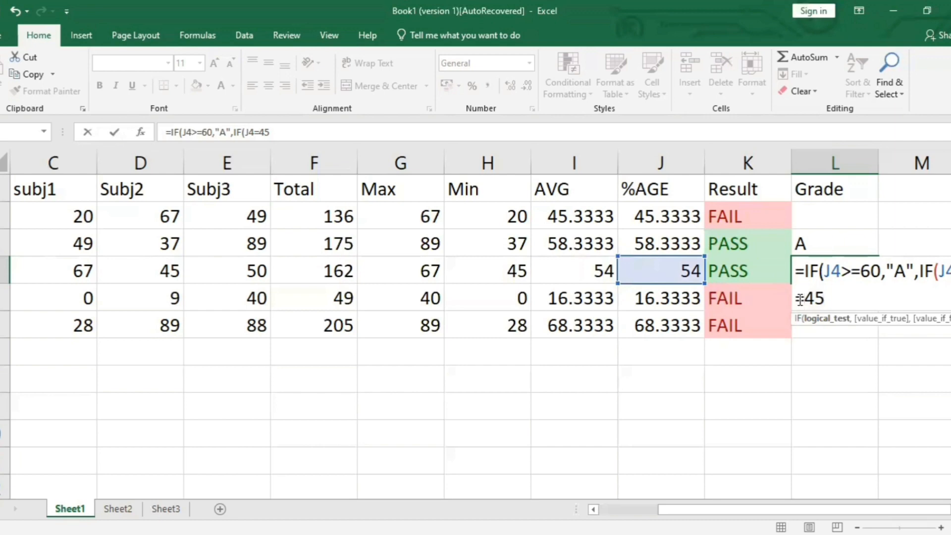
# Change the nested test to J4>=45, returning "B" or otherwise "C", and enter the L4 formula with the suggested parenthesis correction
pyautogui.write('>')
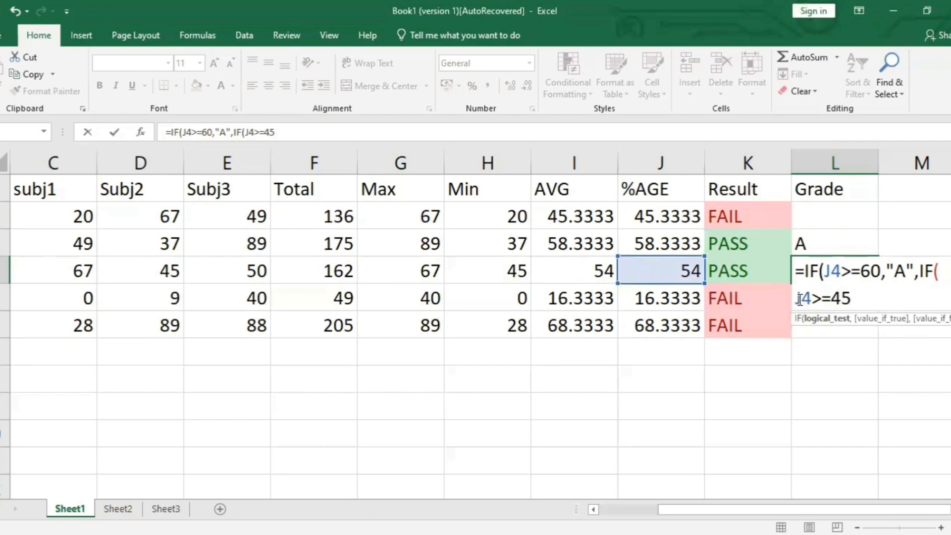
pyautogui.press('Right')
pyautogui.press('Right')
pyautogui.press('Right')
pyautogui.write(',"B')
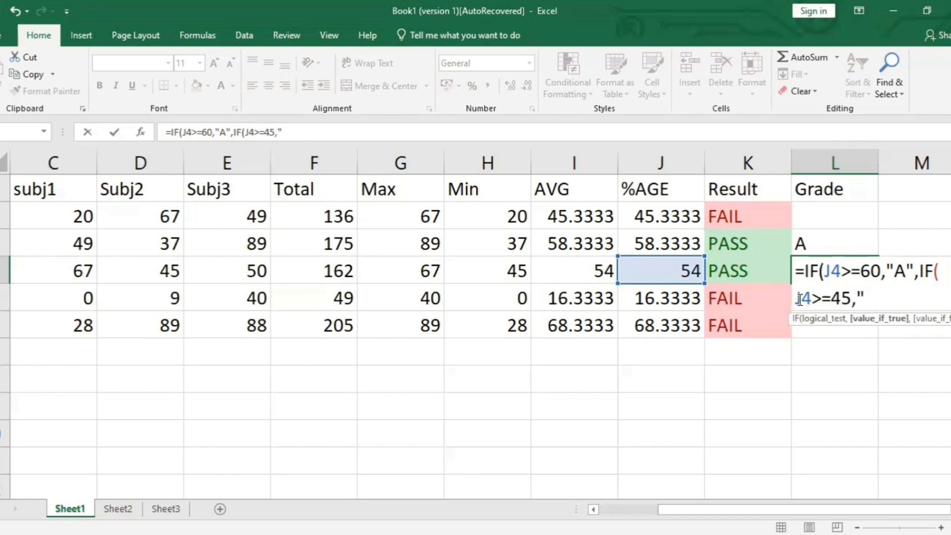
pyautogui.write('","C")')
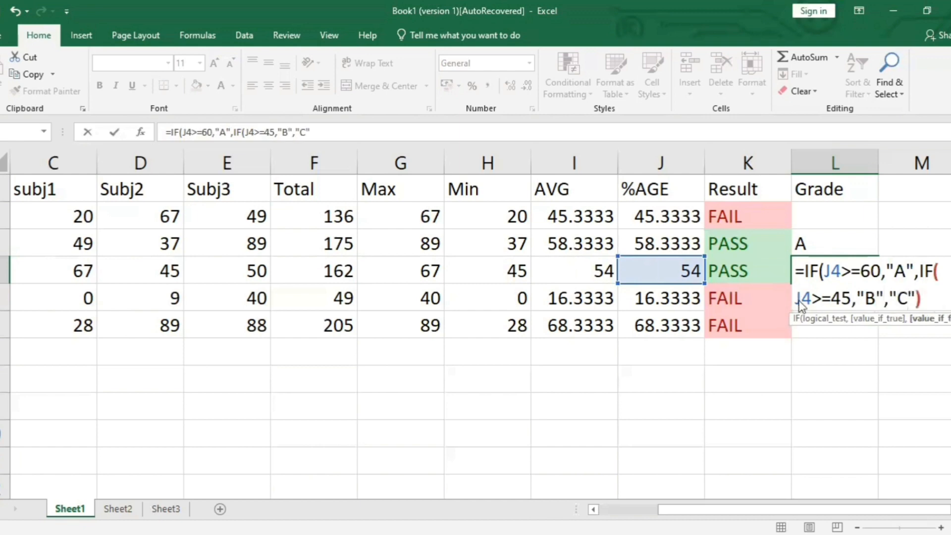
pyautogui.press('Return')
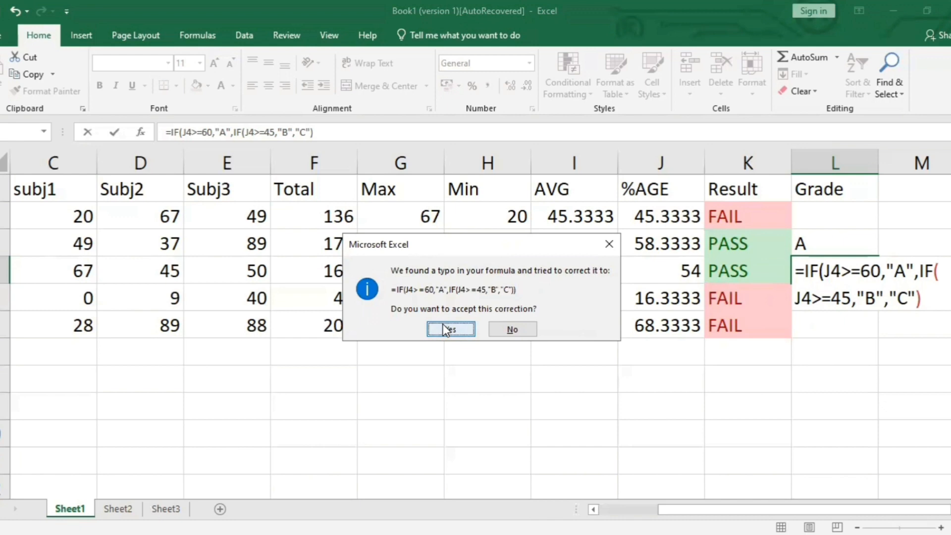
pyautogui.click(444, 325)
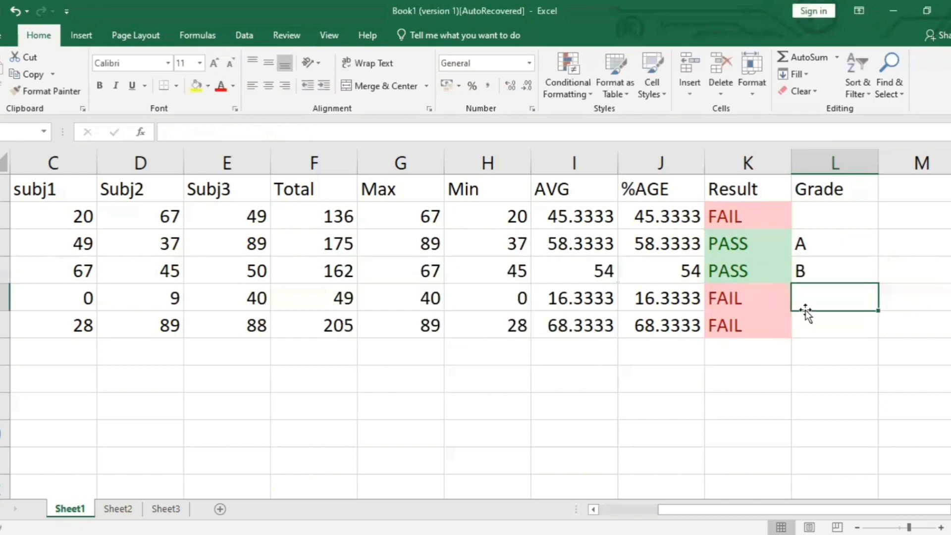
# Check the grade formula in L4 and the percentage formula in J4
pyautogui.click(820, 266)
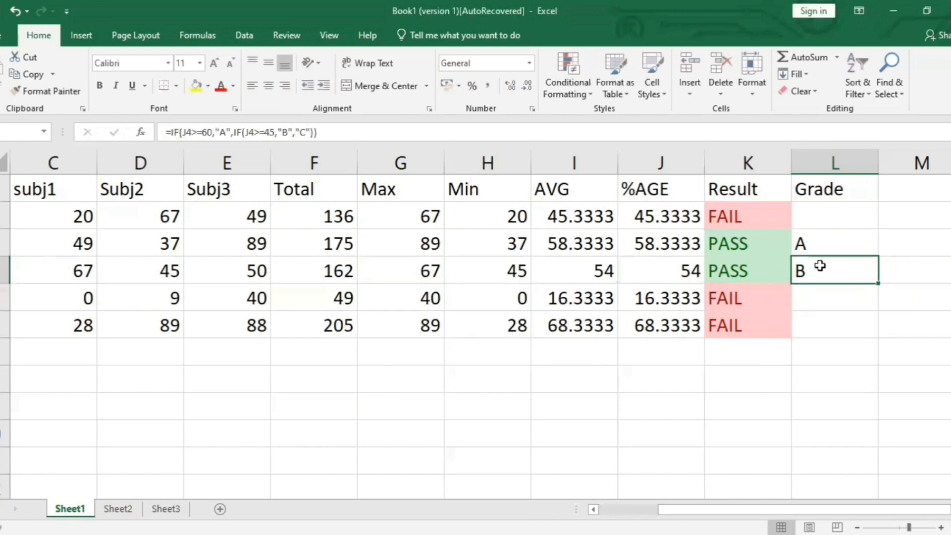
pyautogui.doubleClick(670, 278)
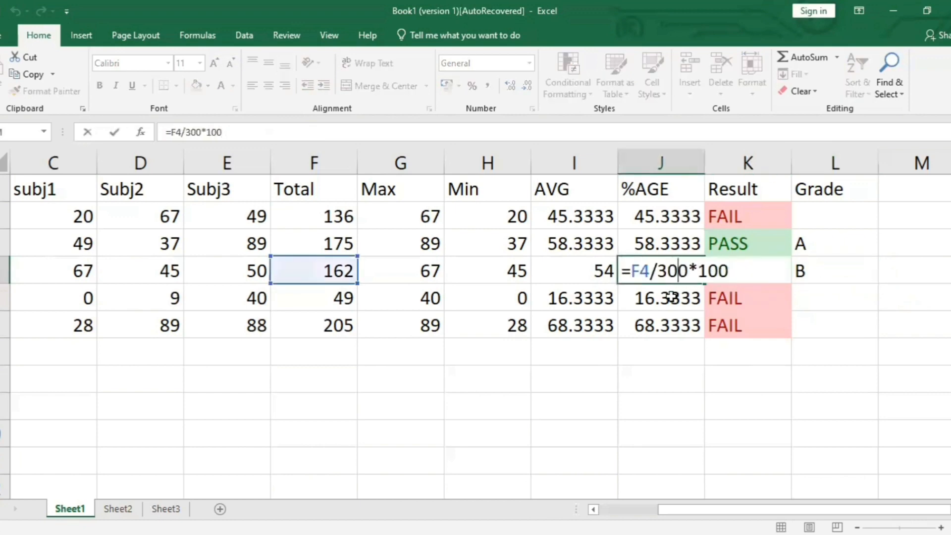
pyautogui.press('Return')
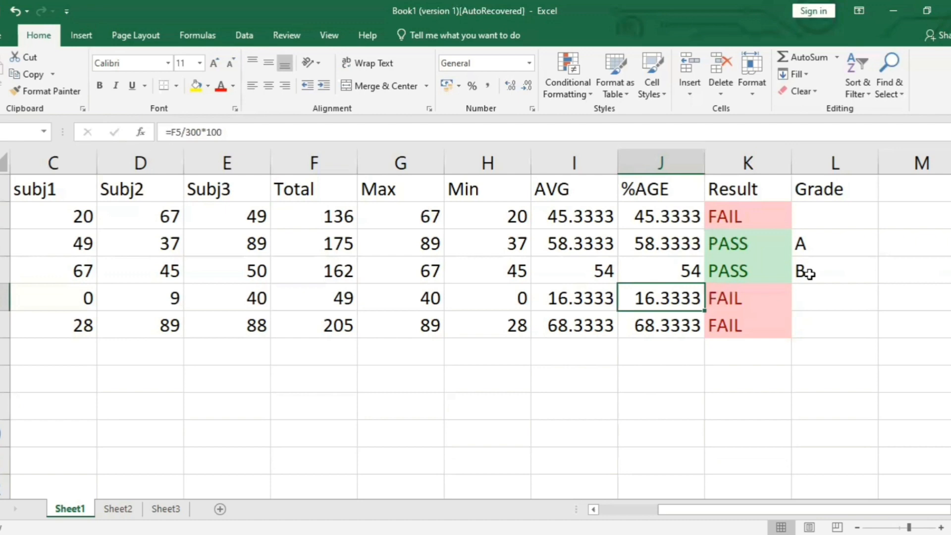
# Fill the L4 grade formula down through L6 and enter "B" as the grade in L2
pyautogui.click(808, 273)
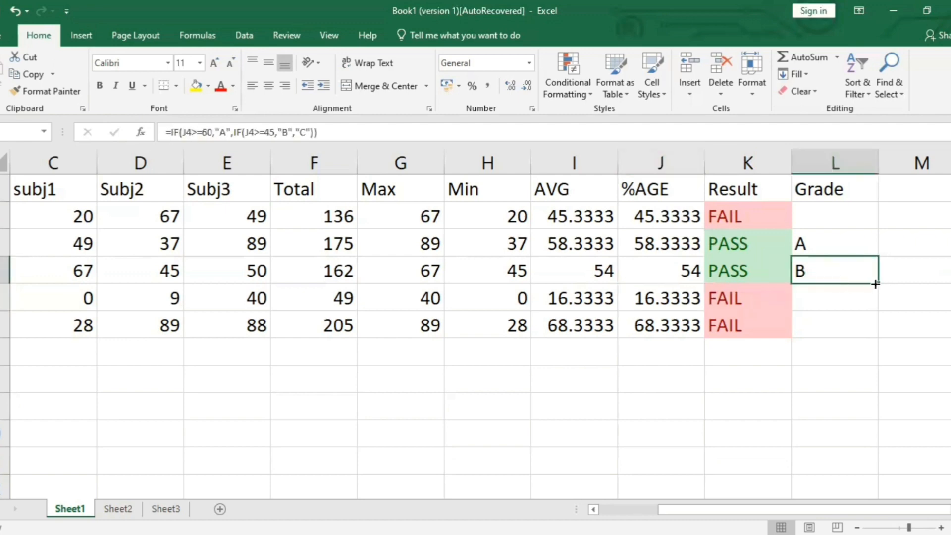
pyautogui.moveTo(875, 284); pyautogui.dragTo(878, 329)
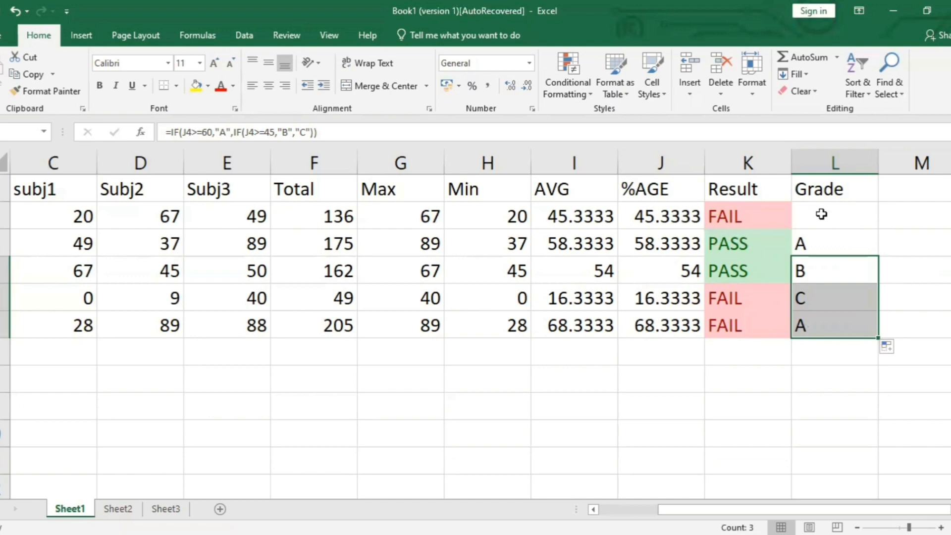
pyautogui.doubleClick(822, 215)
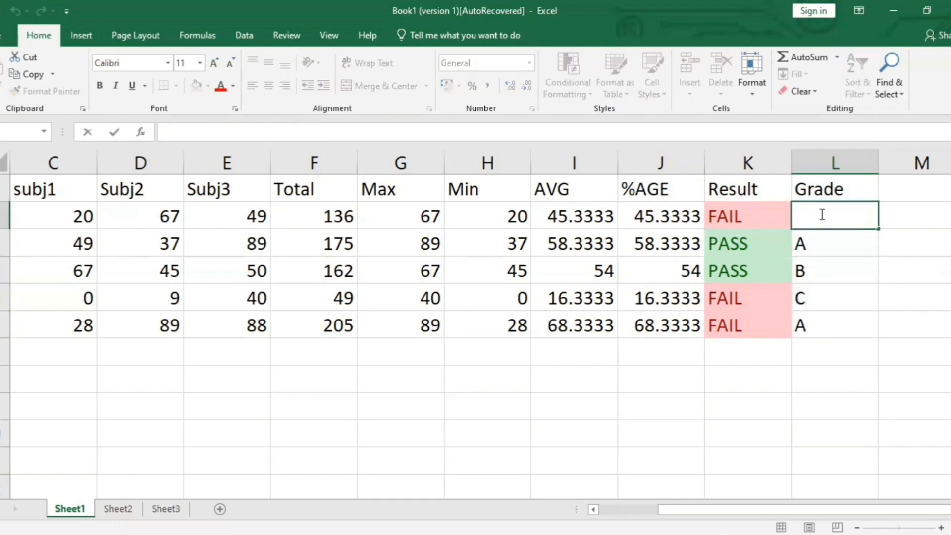
pyautogui.write('B')
pyautogui.click(722, 386)
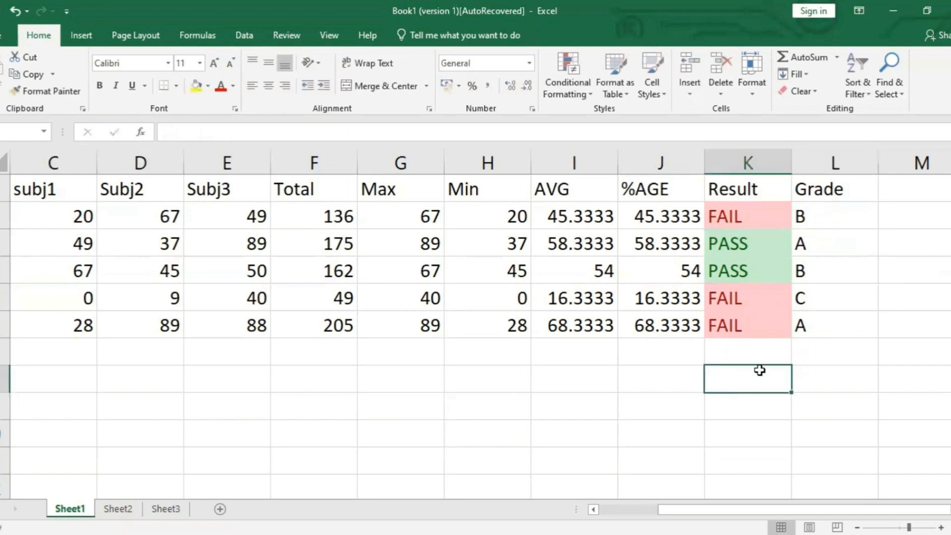
pyautogui.click(485, 422)
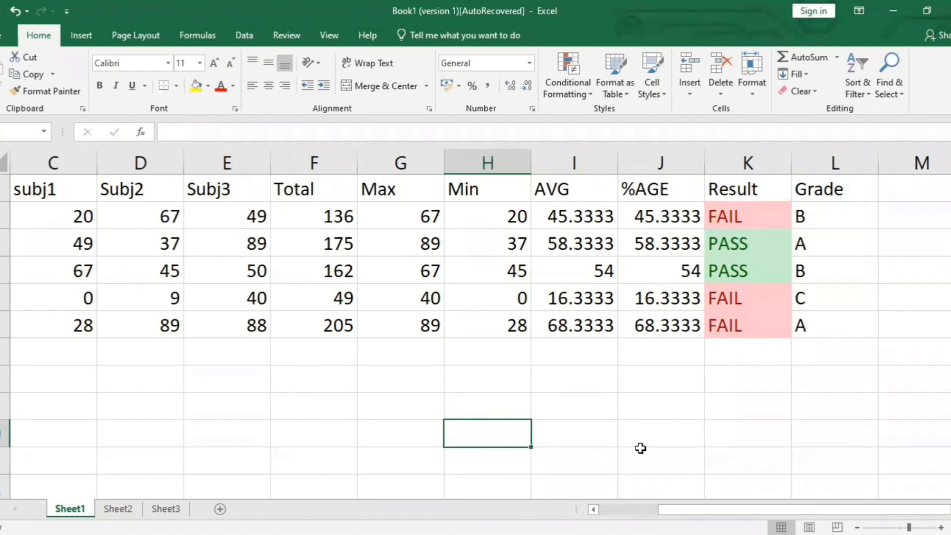
# Convert the range A1:L6 into a table with headers
pyautogui.moveTo(738, 509); pyautogui.dragTo(679, 509)
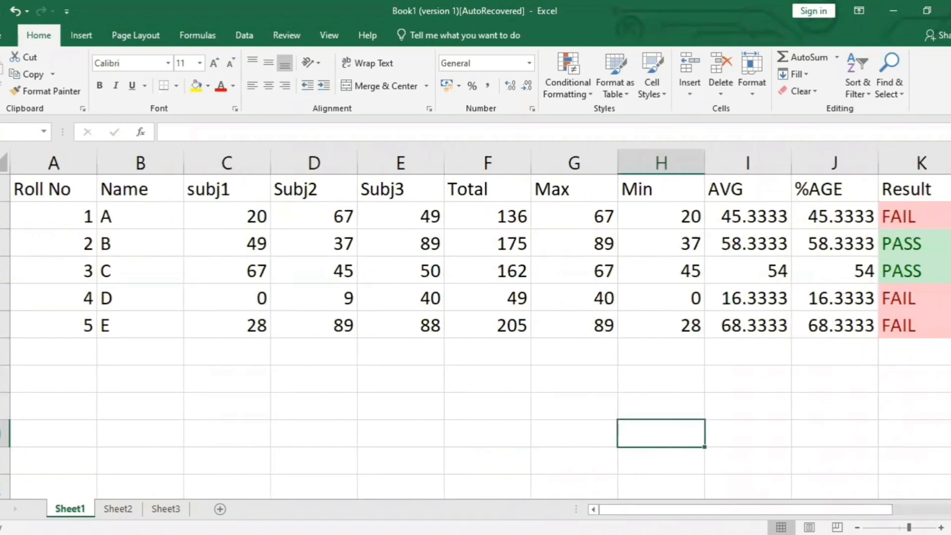
pyautogui.moveTo(20, 189); pyautogui.dragTo(785, 329)
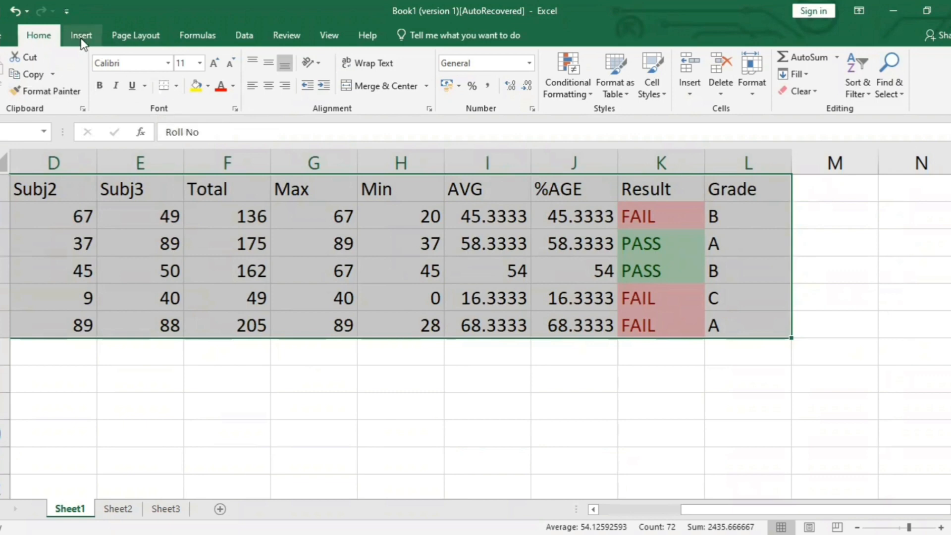
pyautogui.hotkey('alt', 'n')
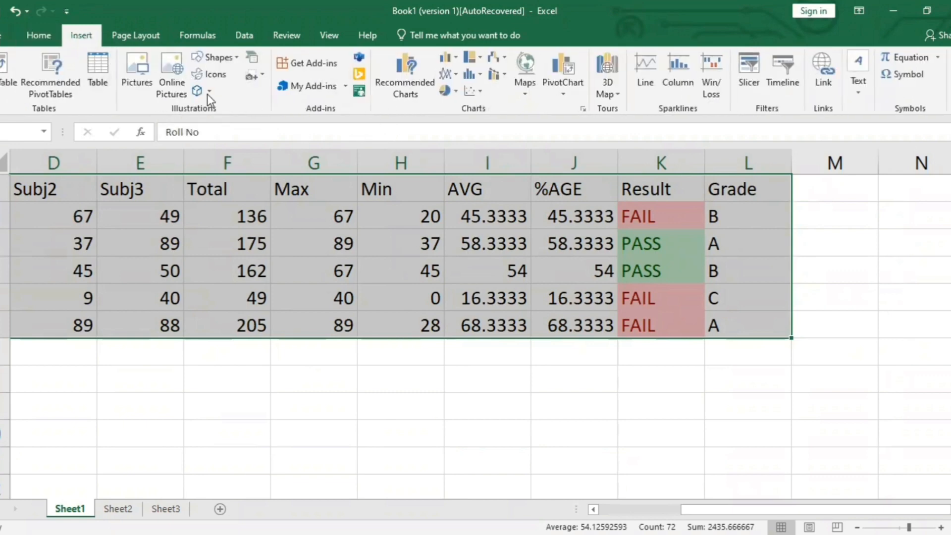
pyautogui.click(91, 90)
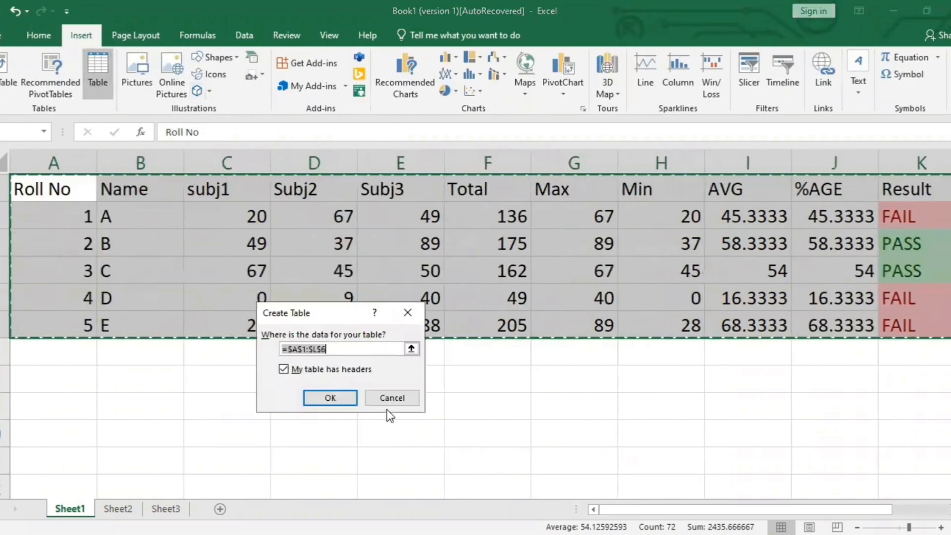
pyautogui.click(347, 396)
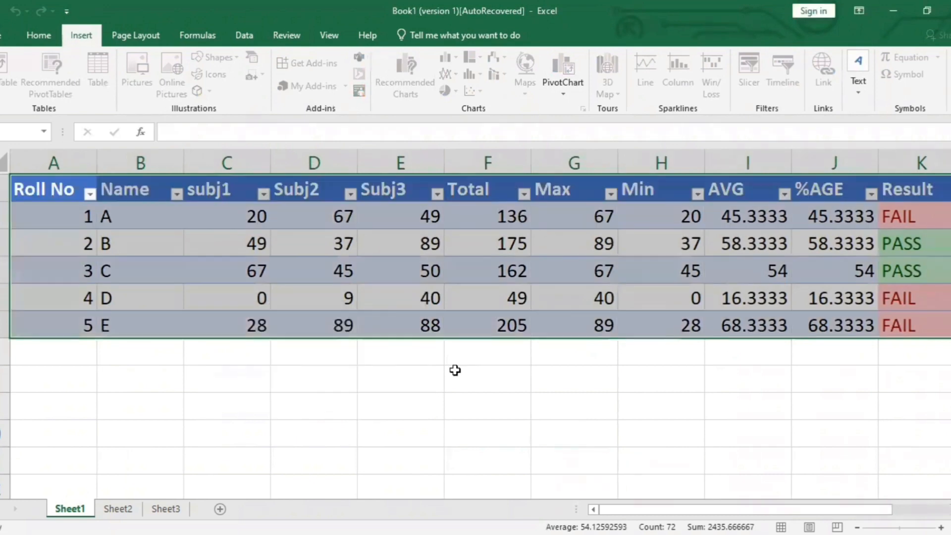
# Check the filter lists on the Roll No, Name and subj1 headers and undo the table conversion
pyautogui.click(177, 374)
pyautogui.click(89, 194)
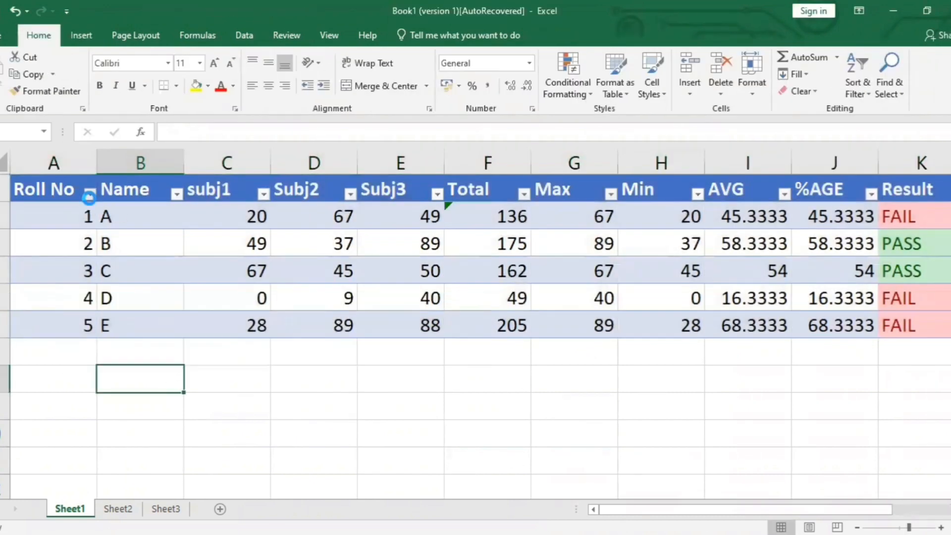
pyautogui.click(180, 193)
pyautogui.click(263, 194)
pyautogui.click(410, 444)
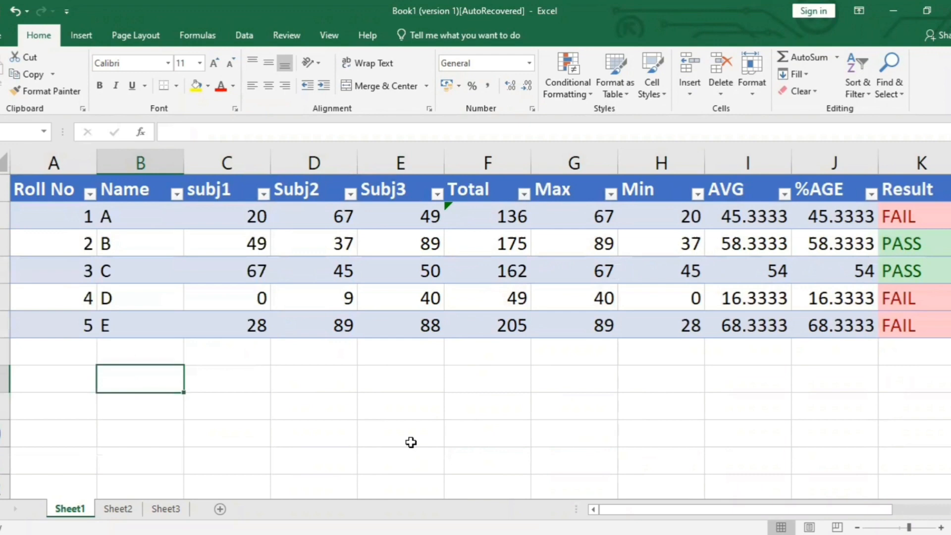
pyautogui.hotkey('ctrl', 'z')
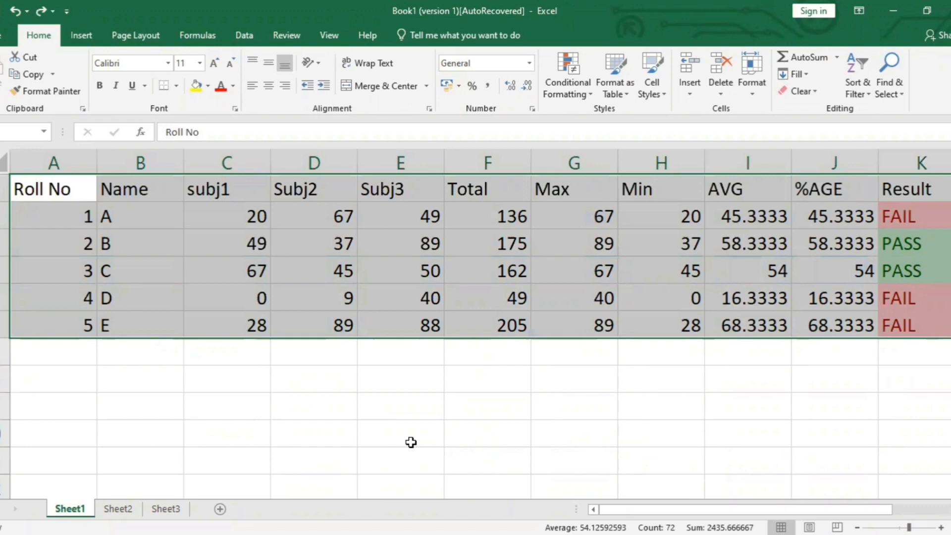
# Apply filters to the header row of the plain range A1:L6
pyautogui.hotkey('alt', 'a')
pyautogui.click(428, 78)
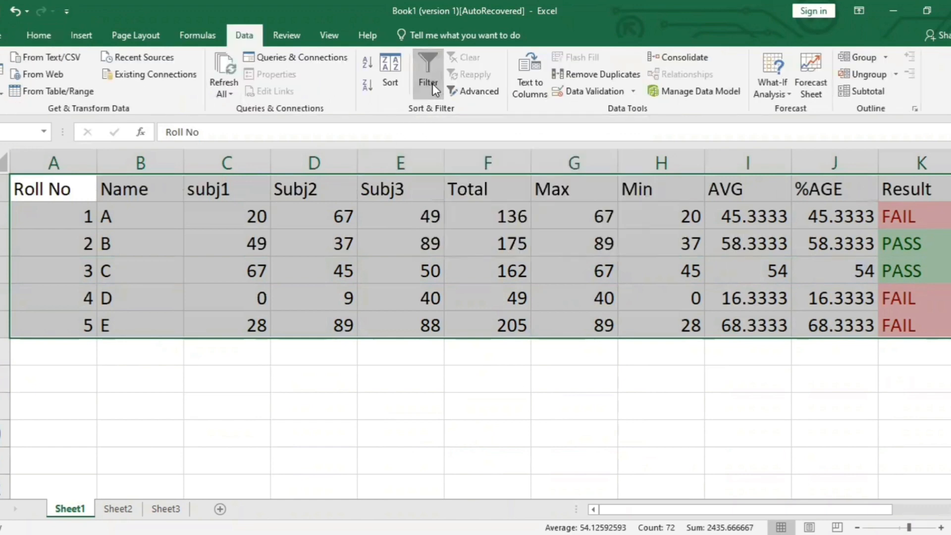
pyautogui.click(348, 379)
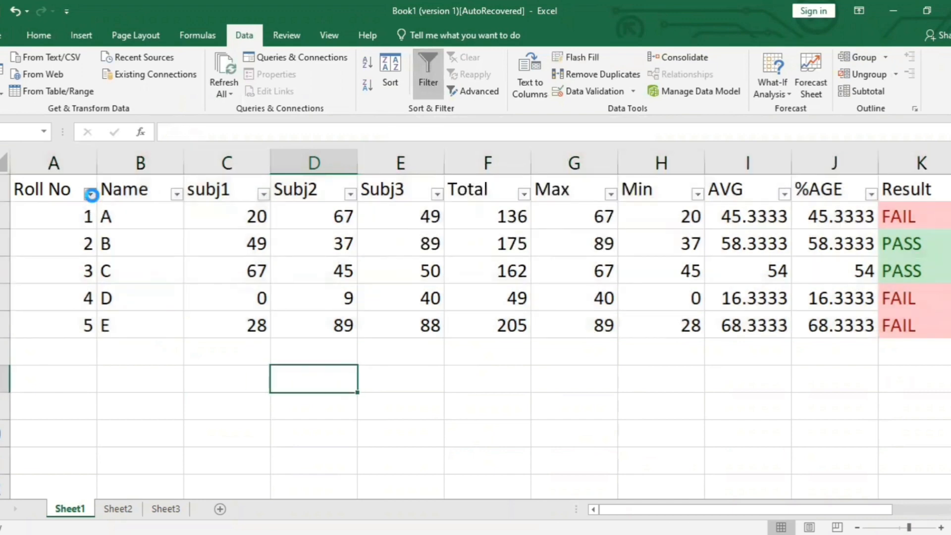
# Look at the Roll No and Name filter lists and sort the student records by subj1 from largest to smallest
pyautogui.click(90, 194)
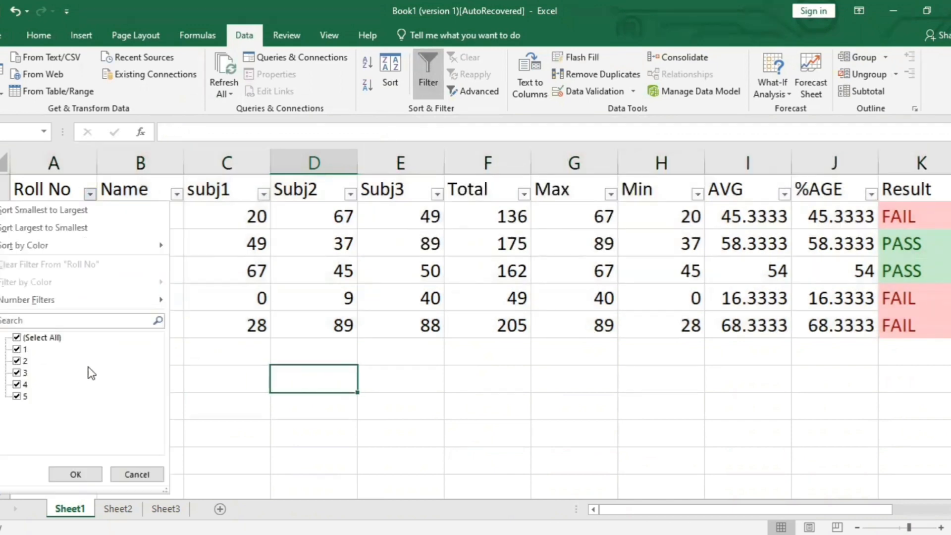
pyautogui.click(180, 194)
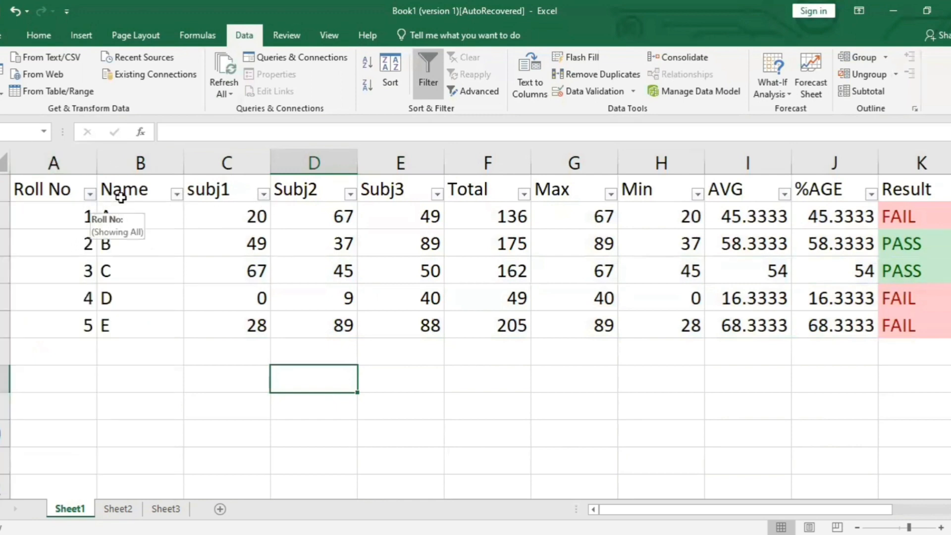
pyautogui.click(263, 195)
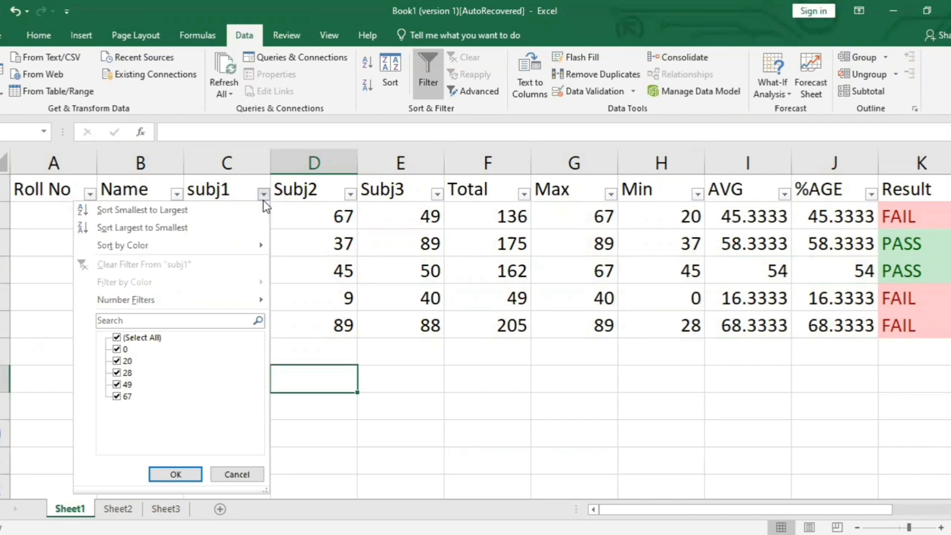
pyautogui.click(200, 228)
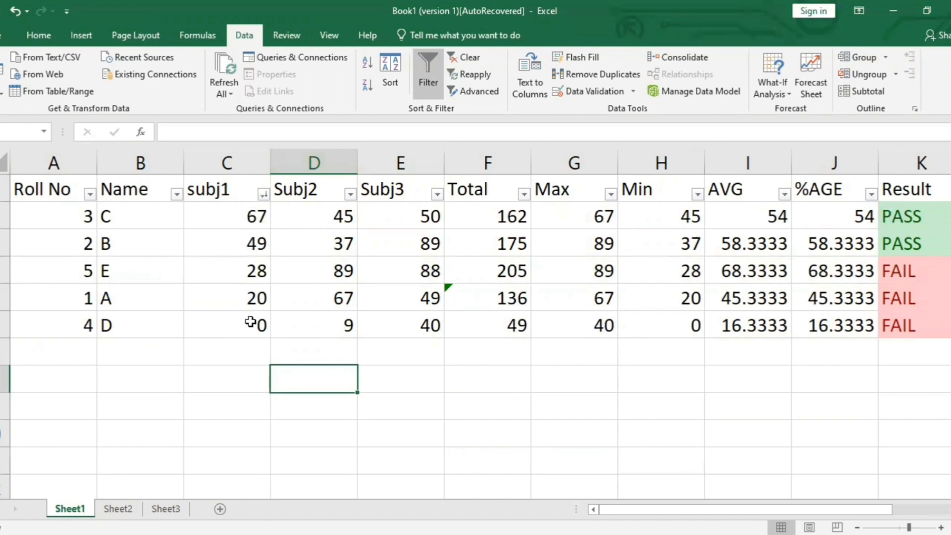
# Sort the student records by Subj2 from largest to smallest
pyautogui.click(351, 193)
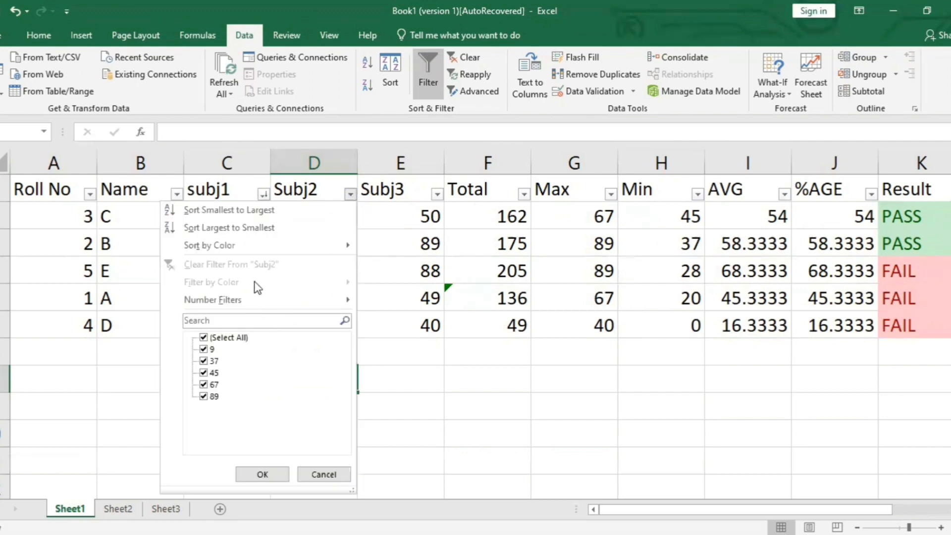
pyautogui.click(257, 229)
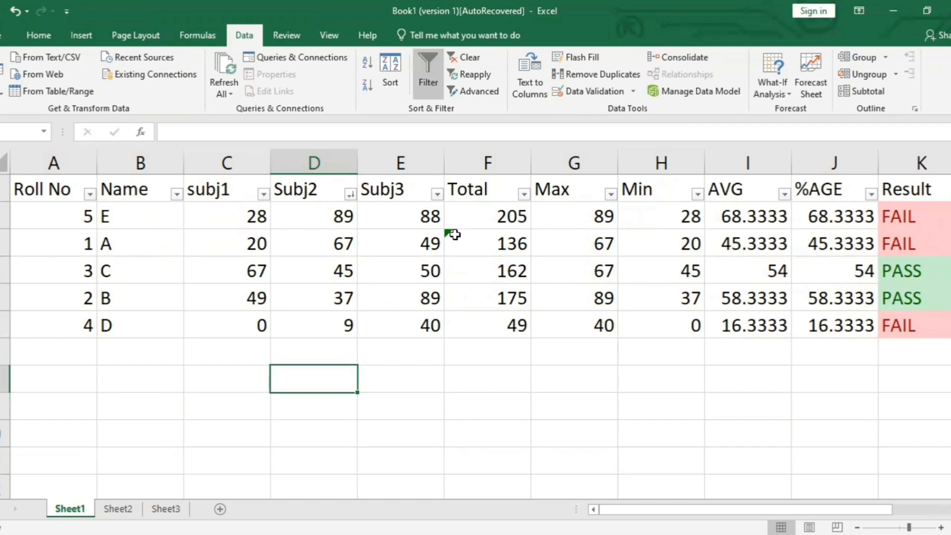
pyautogui.click(862, 297)
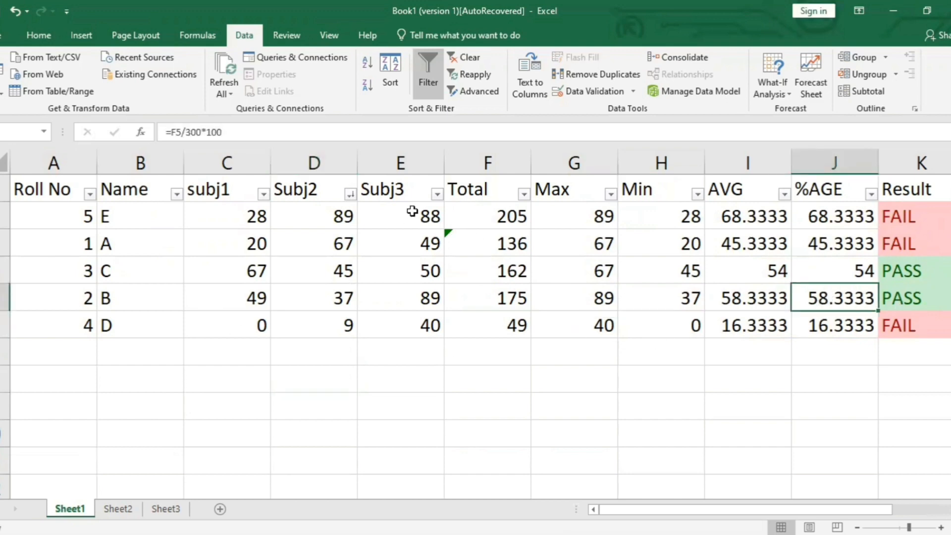
# Filter the Name column to show only students B and D
pyautogui.click(177, 193)
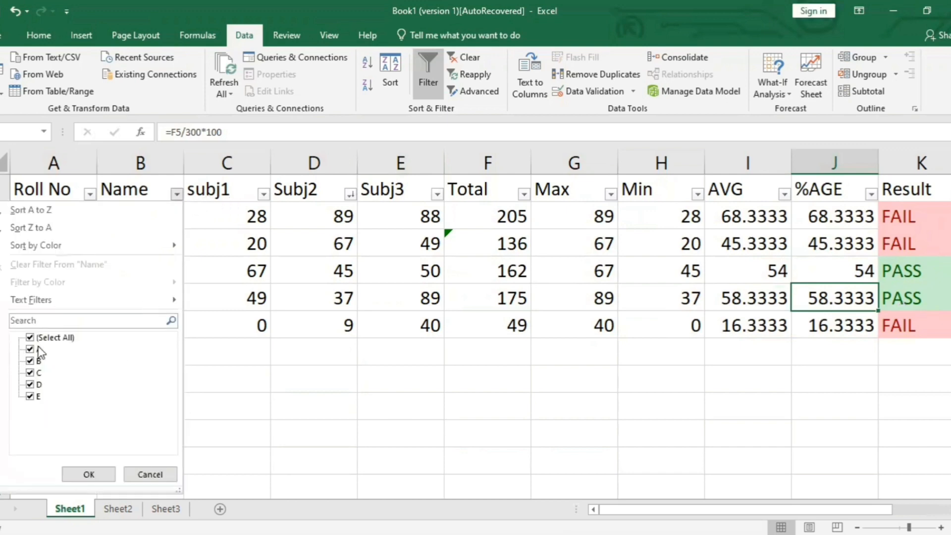
pyautogui.moveTo(103, 308)
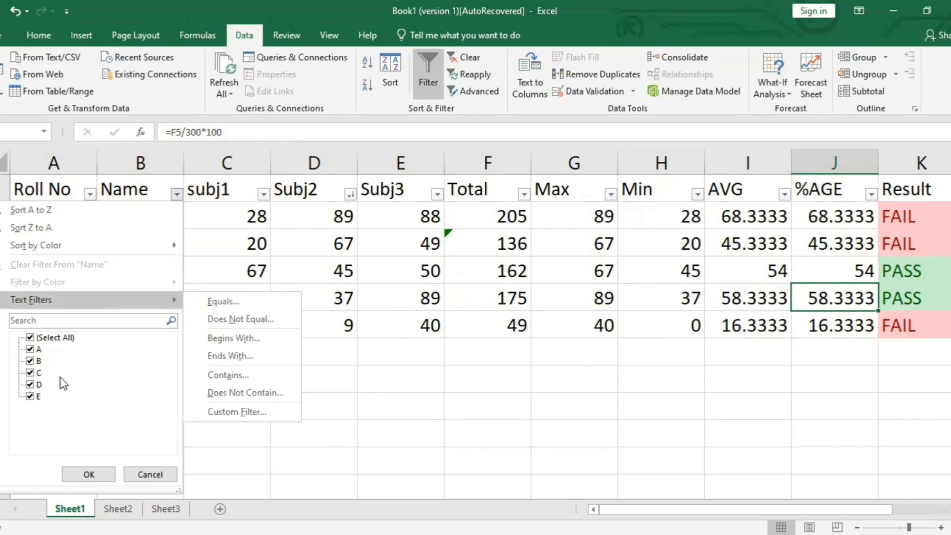
pyautogui.click(30, 360)
pyautogui.click(30, 338)
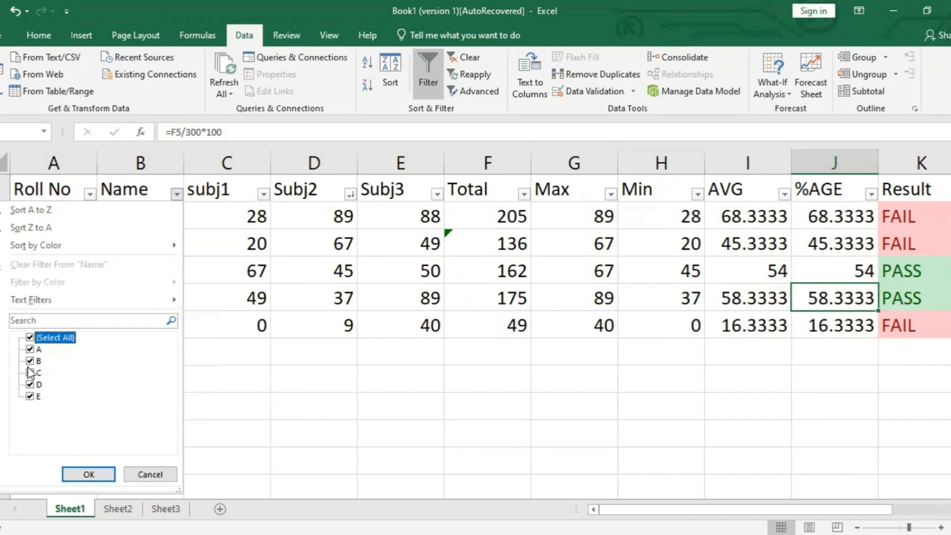
pyautogui.click(30, 338)
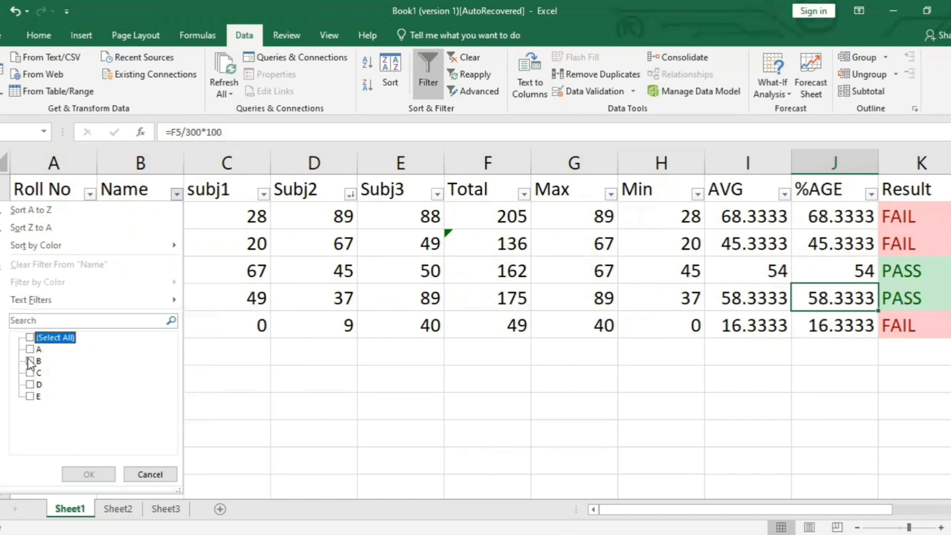
pyautogui.click(30, 361)
pyautogui.click(30, 385)
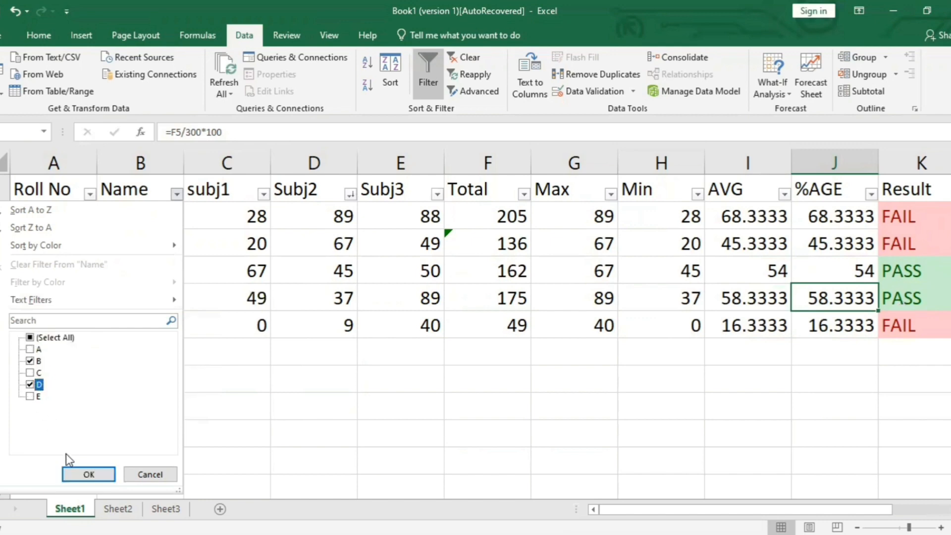
pyautogui.click(75, 473)
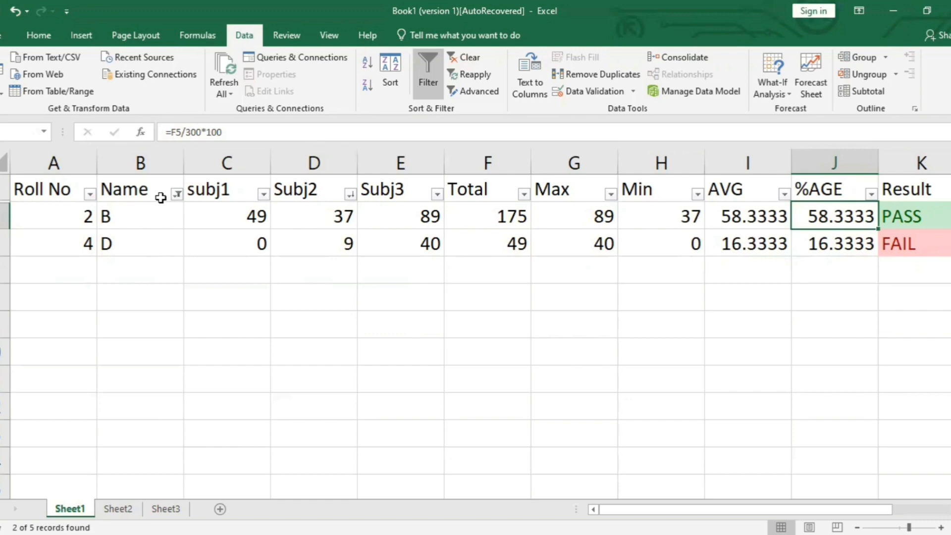
# Reselect all values in the Name column filter to show every student record
pyautogui.click(177, 193)
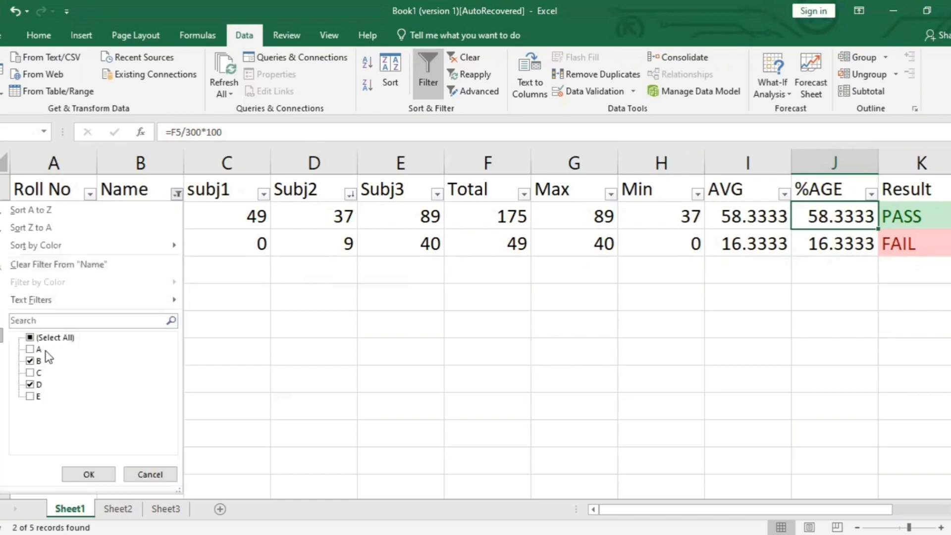
pyautogui.click(30, 337)
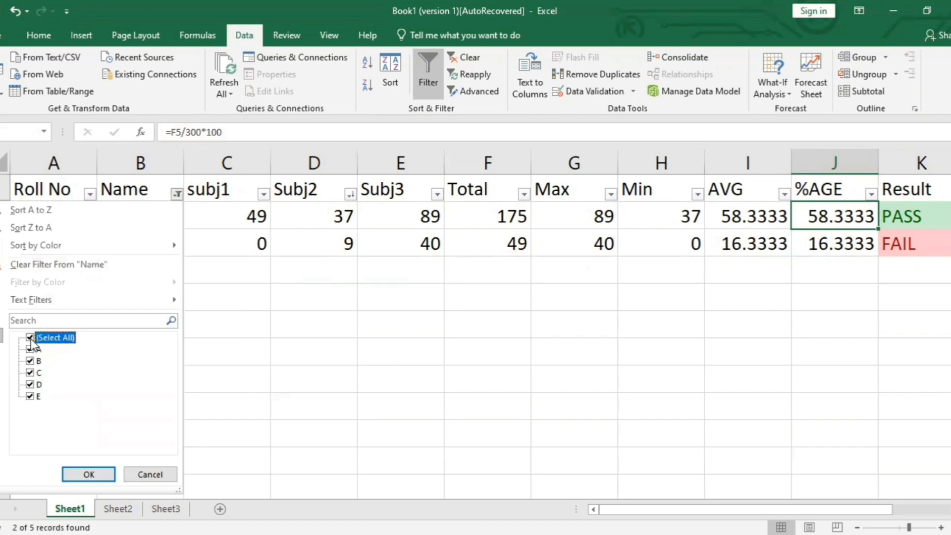
pyautogui.click(89, 475)
pyautogui.click(507, 408)
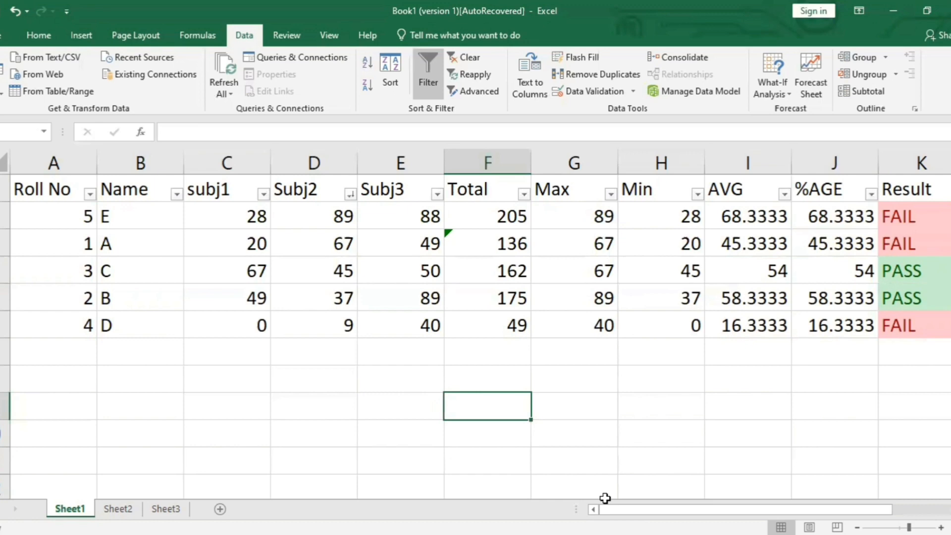
# Insert a comment on the grade cell L6 reading "this student is no longer part of the school..."
pyautogui.moveTo(607, 509); pyautogui.dragTo(667, 509)
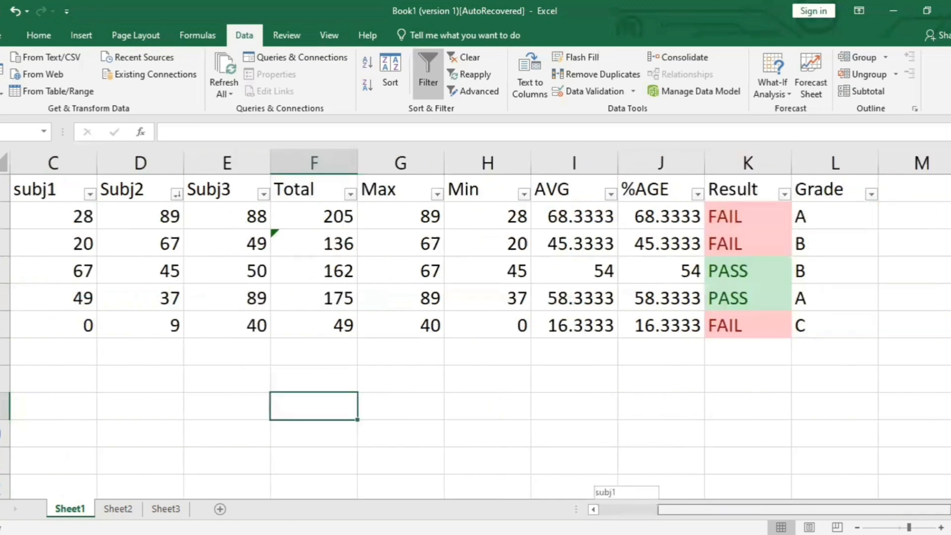
pyautogui.click(850, 298)
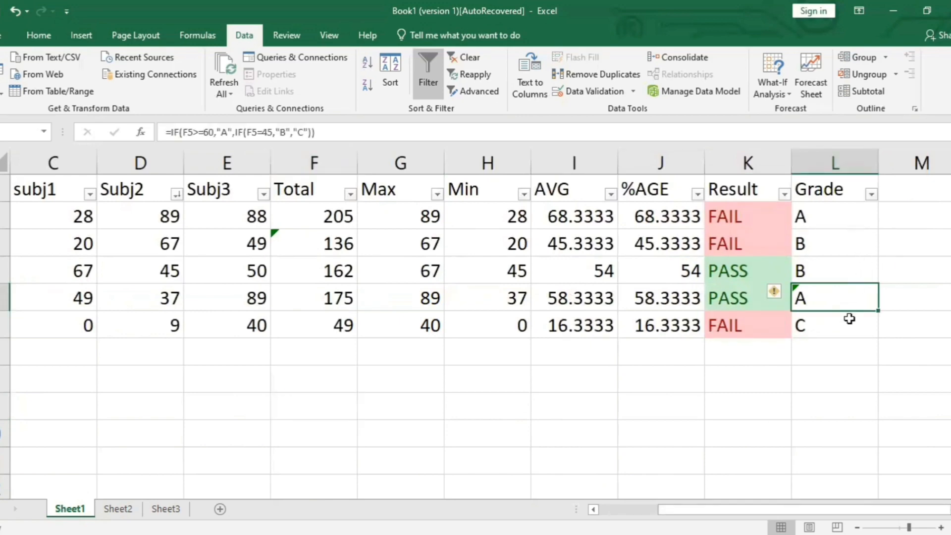
pyautogui.click(850, 323)
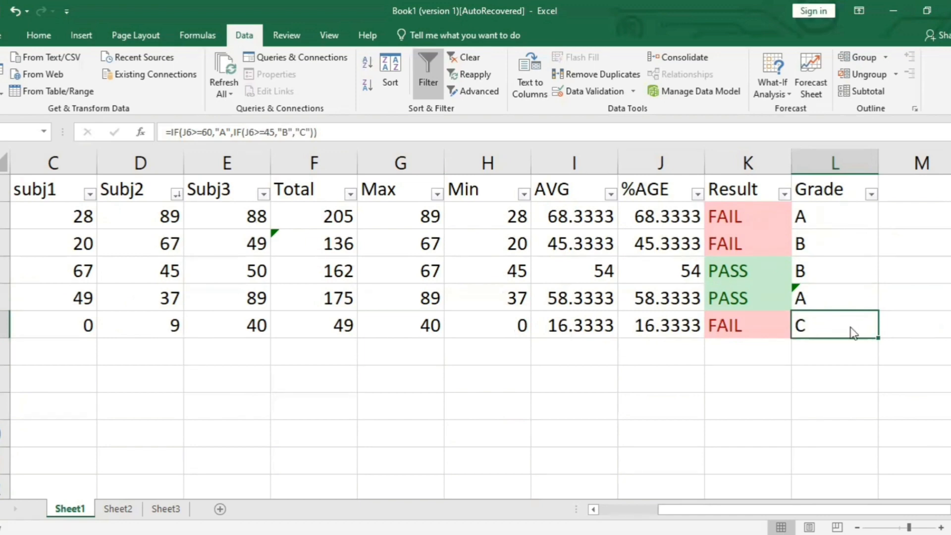
pyautogui.rightClick(852, 331)
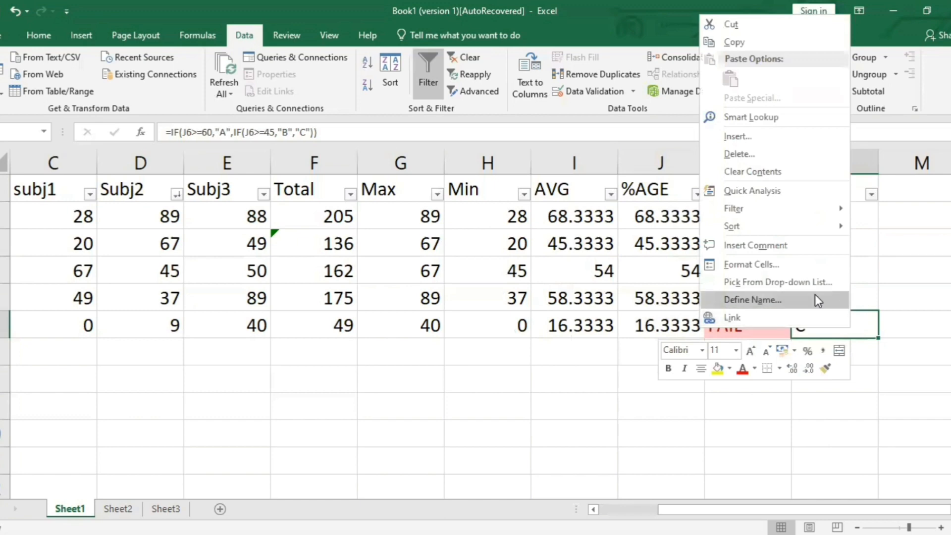
pyautogui.click(799, 245)
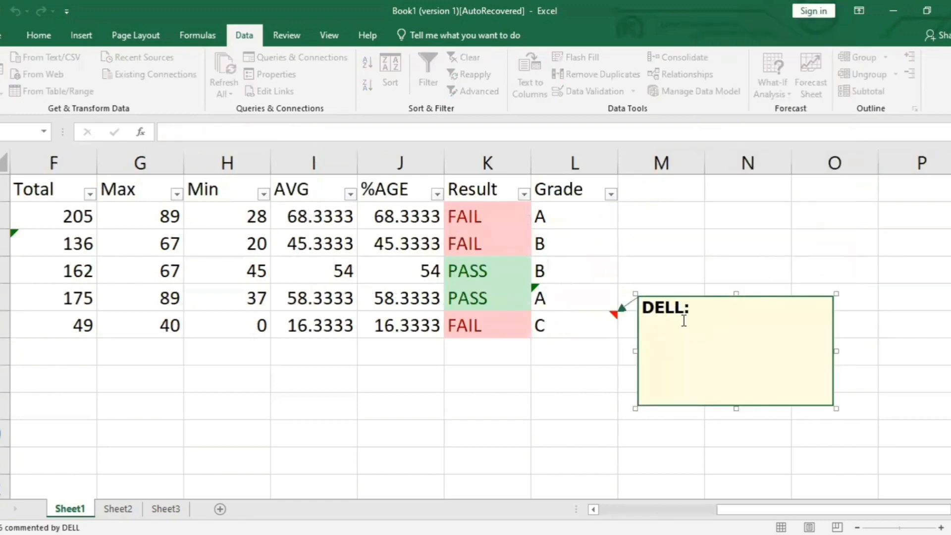
pyautogui.write('this student is ')
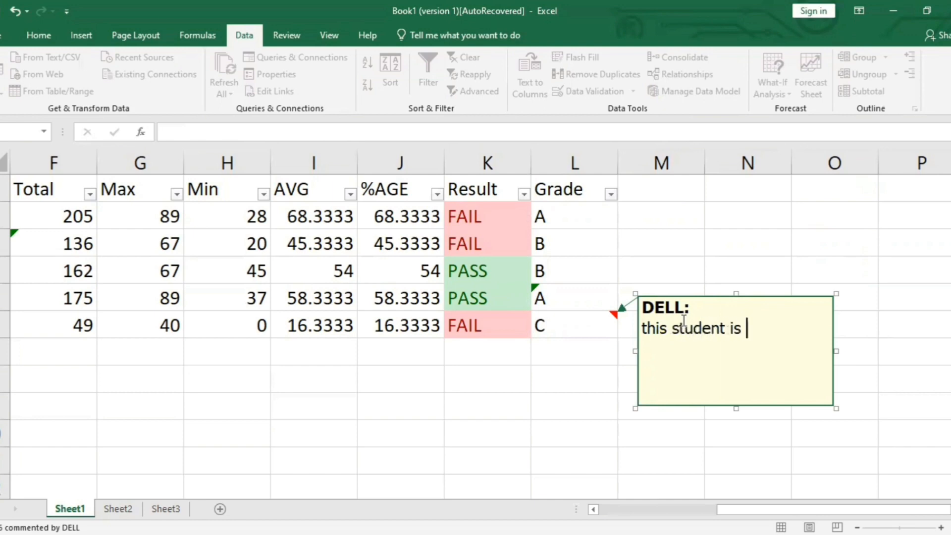
pyautogui.write('no longer ')
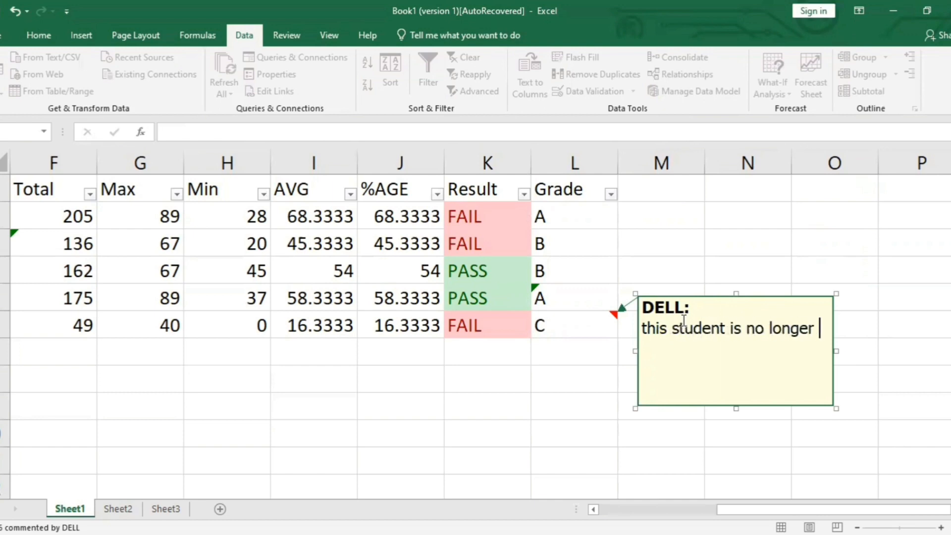
pyautogui.write('part of the')
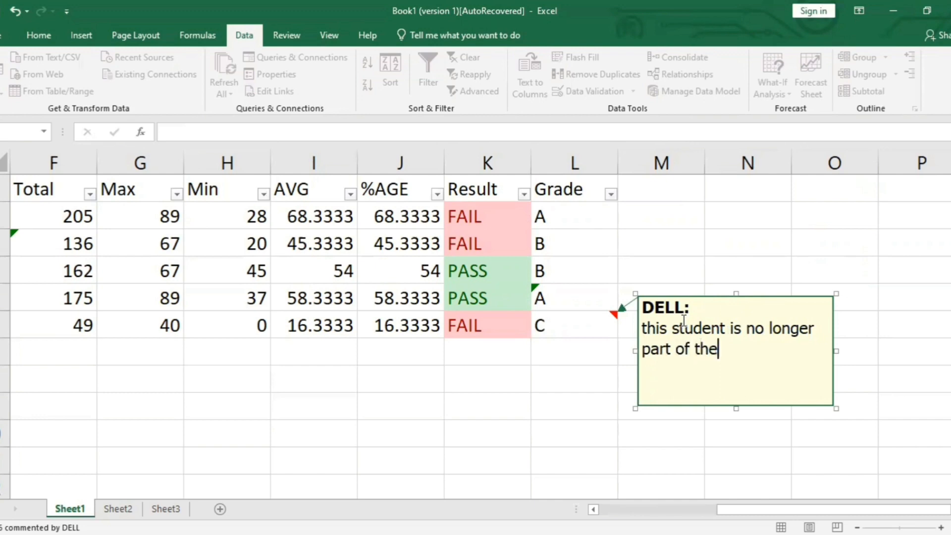
pyautogui.write(' school')
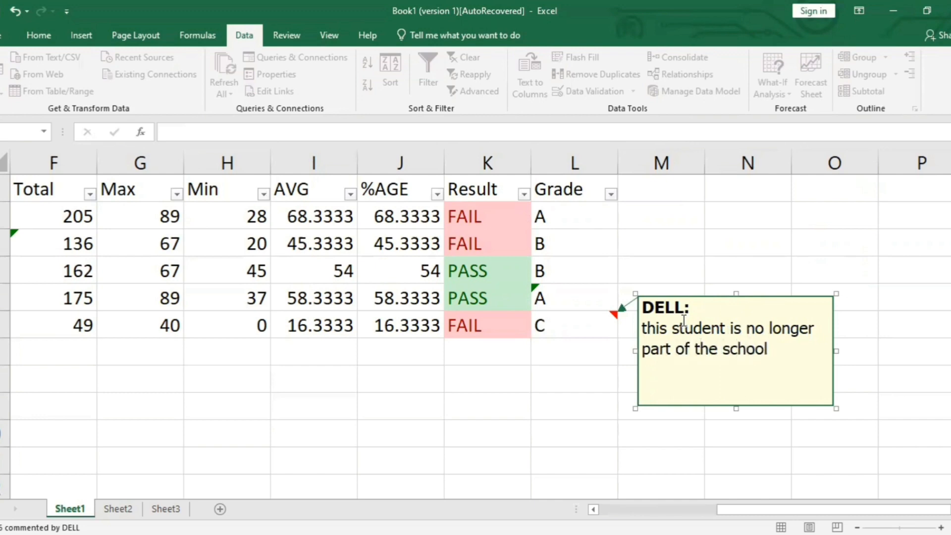
pyautogui.write('...')
pyautogui.press('Return')
# Shrink the L6 comment box in height and width, close it and display the comment again to check it
pyautogui.moveTo(736, 407); pyautogui.dragTo(737, 370)
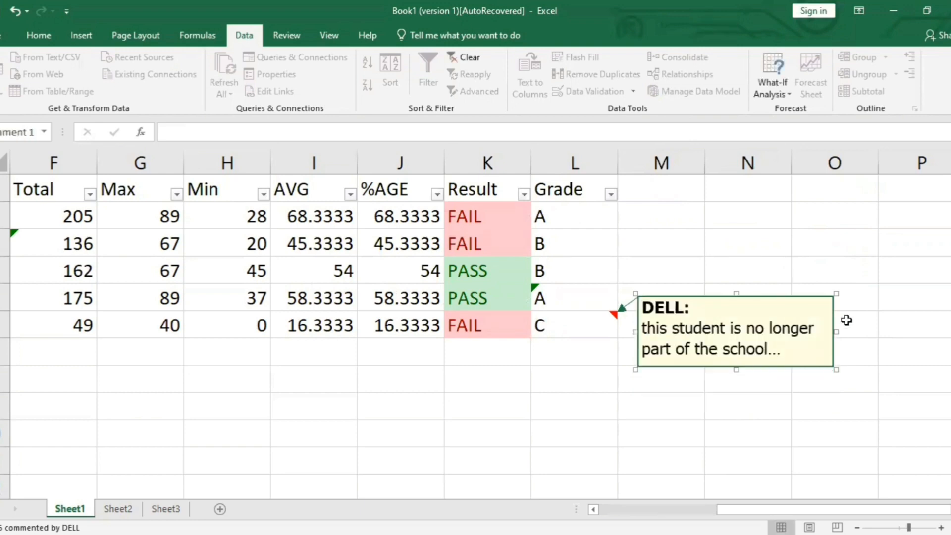
pyautogui.moveTo(836, 294); pyautogui.dragTo(800, 304)
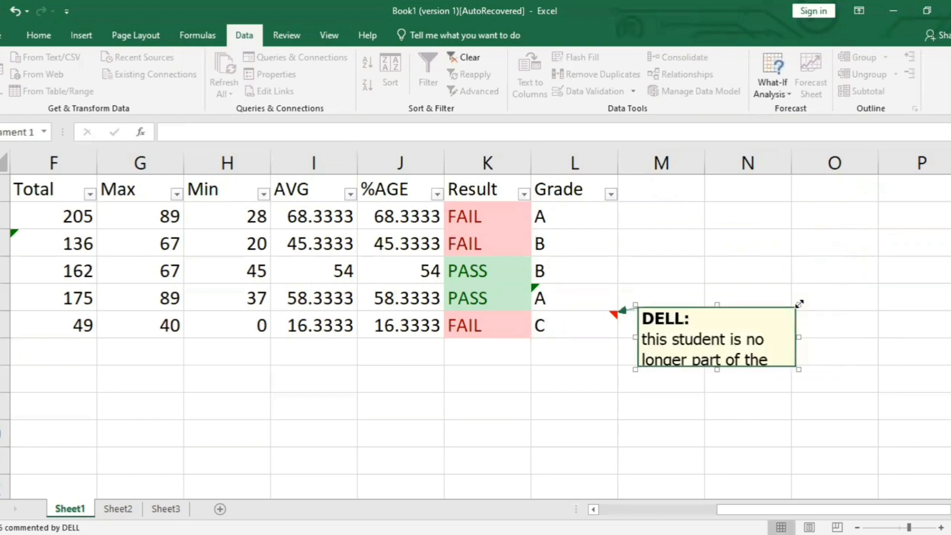
pyautogui.moveTo(799, 370); pyautogui.dragTo(802, 380)
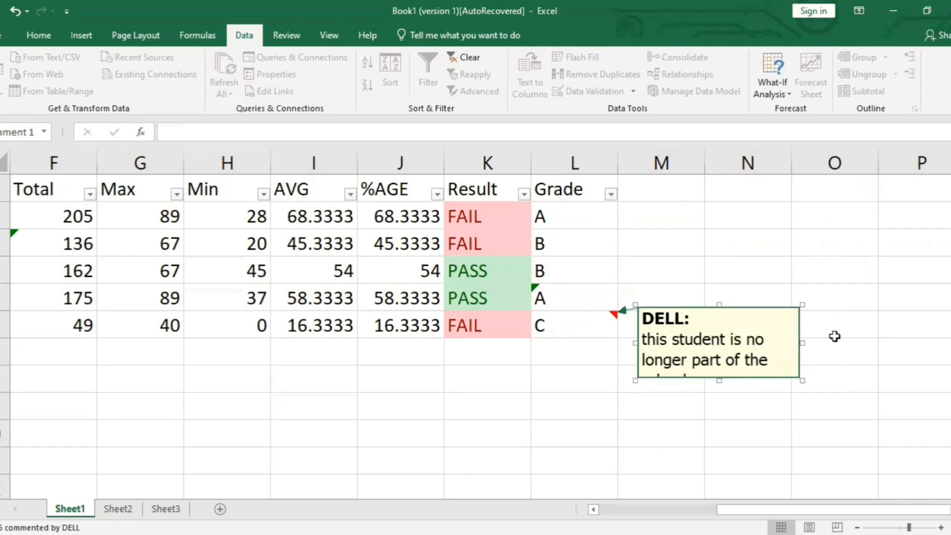
pyautogui.click(837, 335)
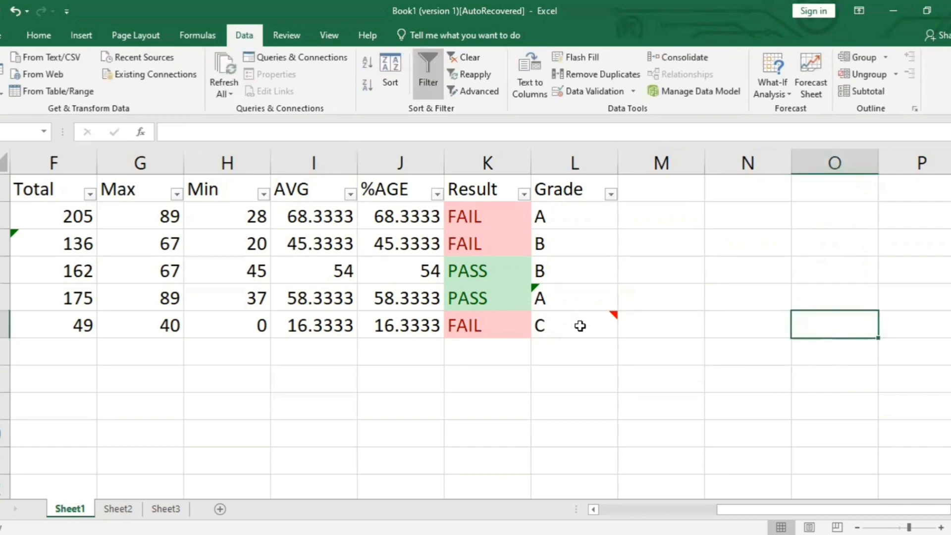
pyautogui.moveTo(580, 328)
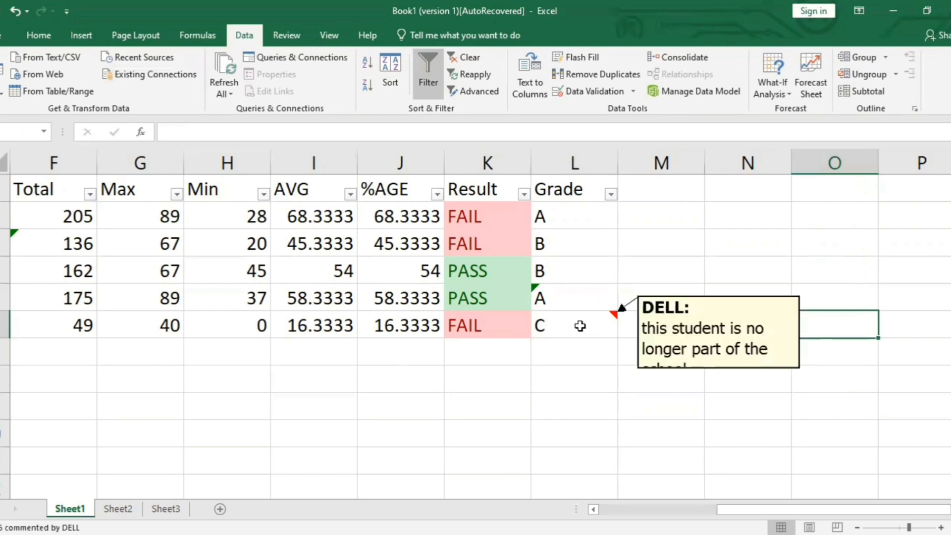
# Display the comment on grade cell L6 once more
pyautogui.click(153, 6)
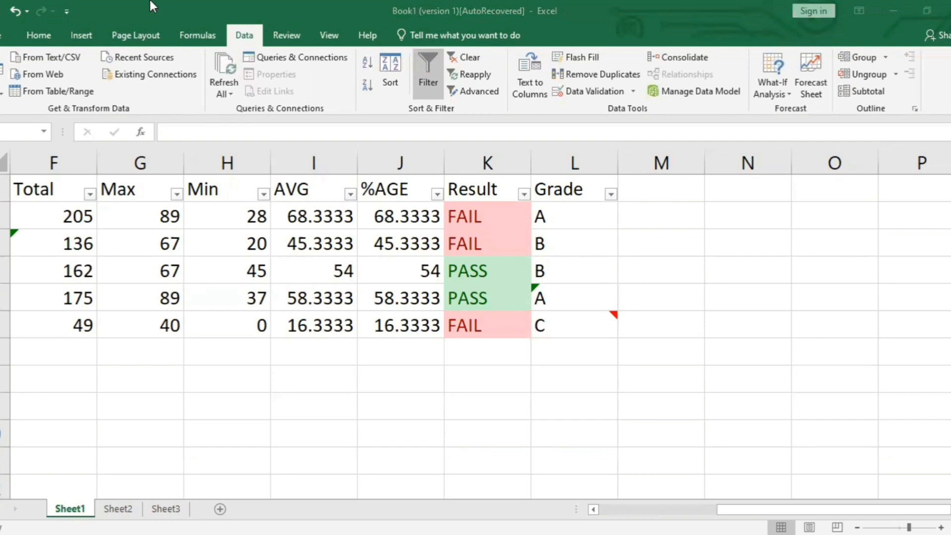
pyautogui.click(569, 324)
pyautogui.moveTo(581, 325)
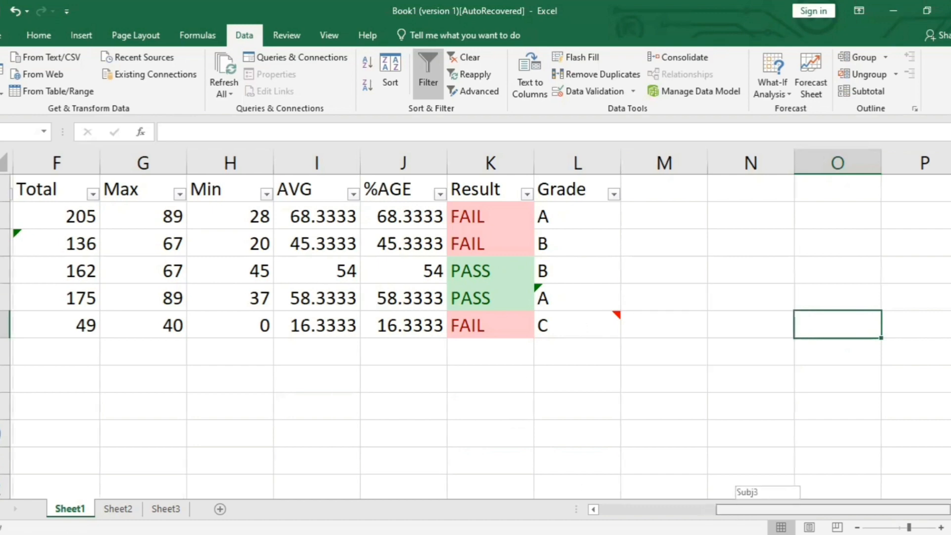
pyautogui.hscroll(-5, 476, 332)
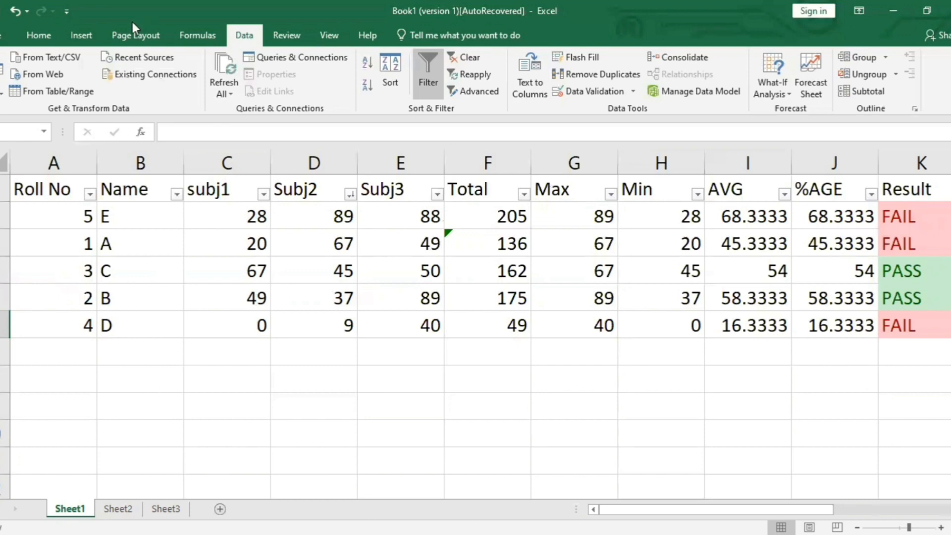
pyautogui.click(69, 34)
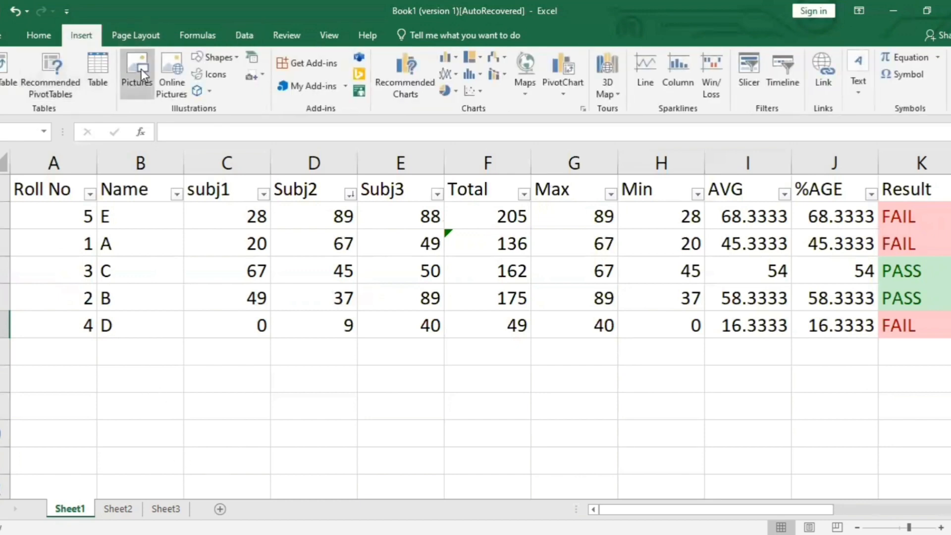
pyautogui.click(447, 57)
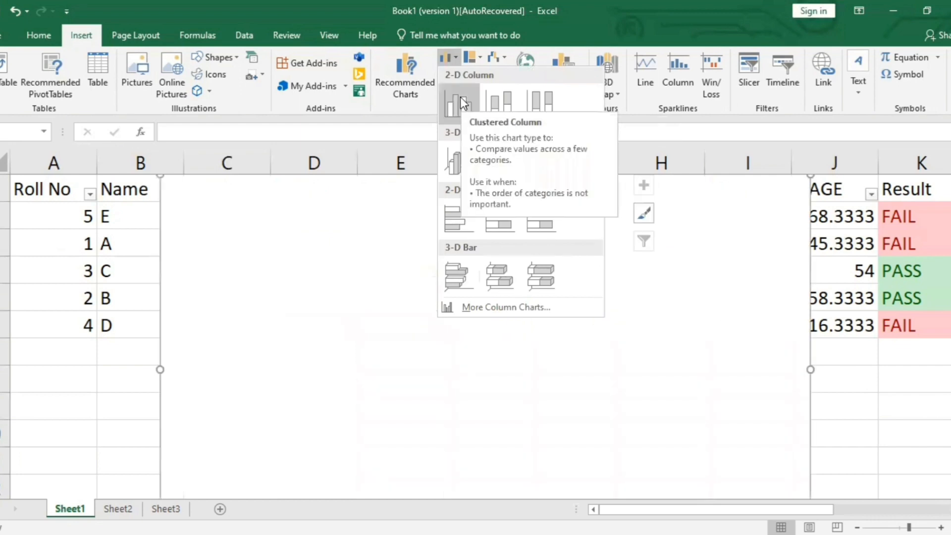
pyautogui.press('Escape')
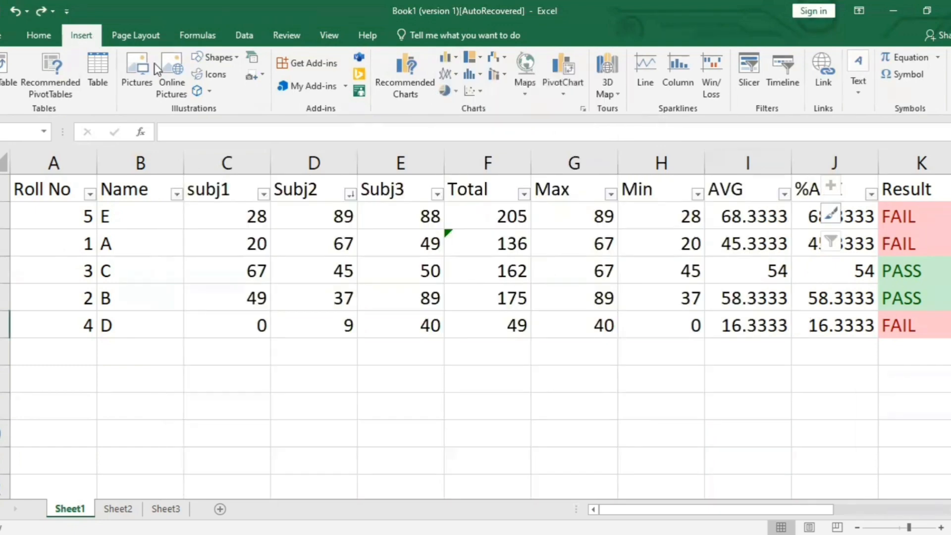
pyautogui.click(410, 75)
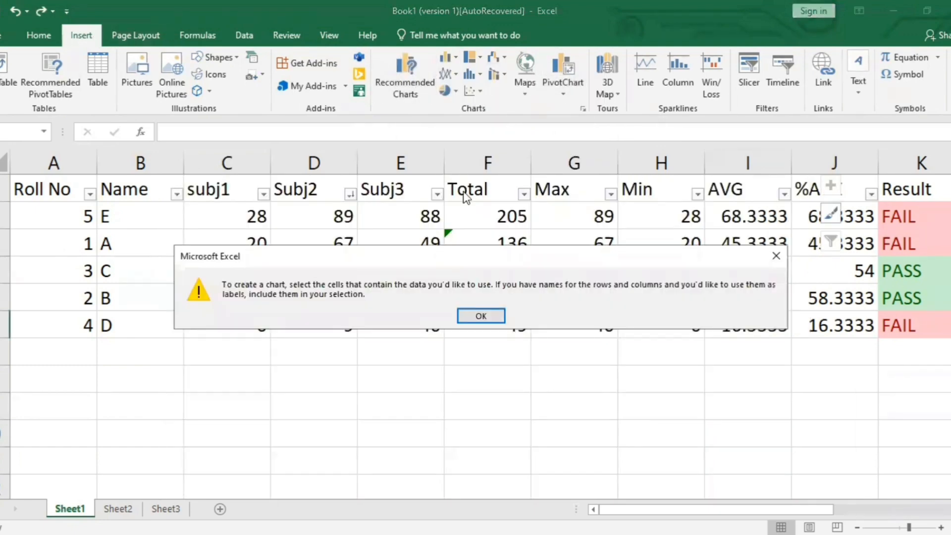
pyautogui.click(486, 317)
# Insert a clustered column chart from the whole marks table, Roll No through Grade
pyautogui.moveTo(35, 190); pyautogui.dragTo(780, 329)
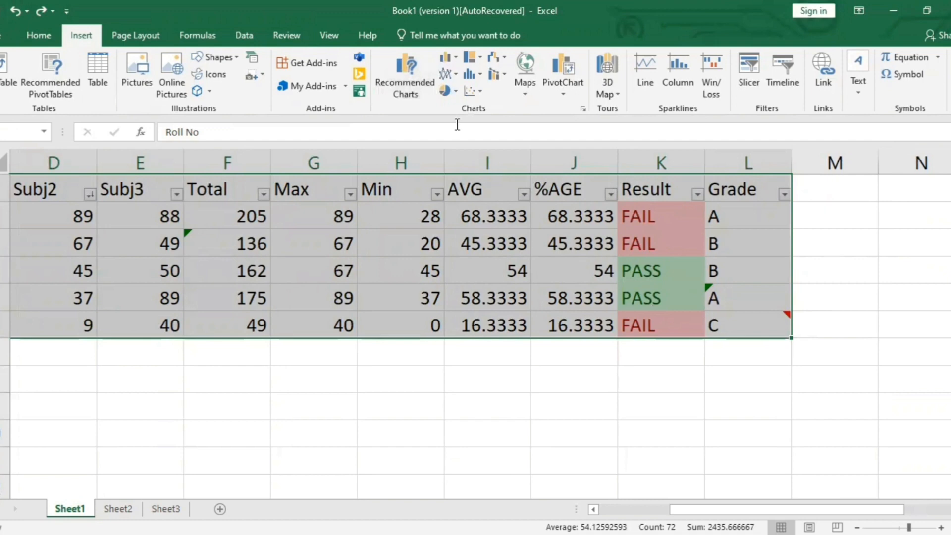
pyautogui.hotkey('alt', 'F1')
pyautogui.scroll(-1, 663, 394)
pyautogui.scroll(2, 663, 394)
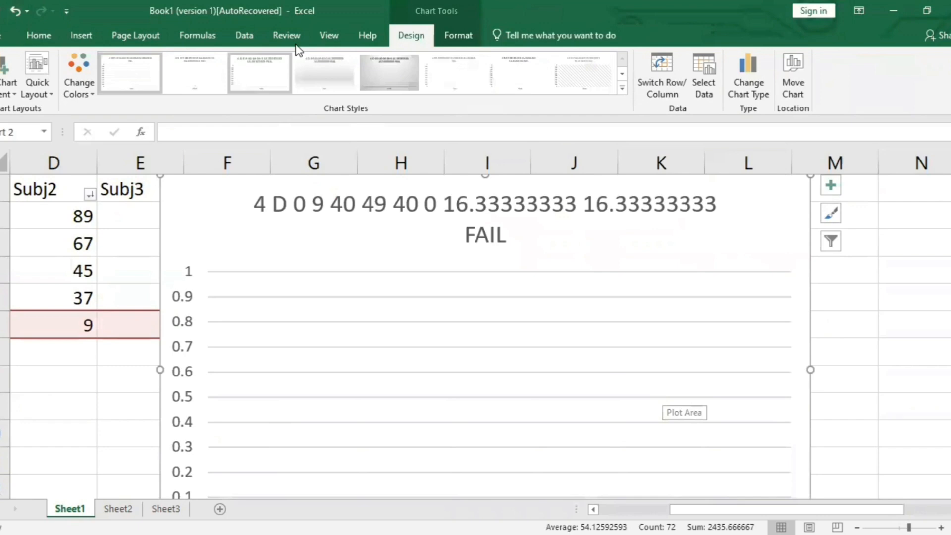
# Change the chart to the Clustered Column variant that groups the multicoloured columns by student record
pyautogui.click(684, 91)
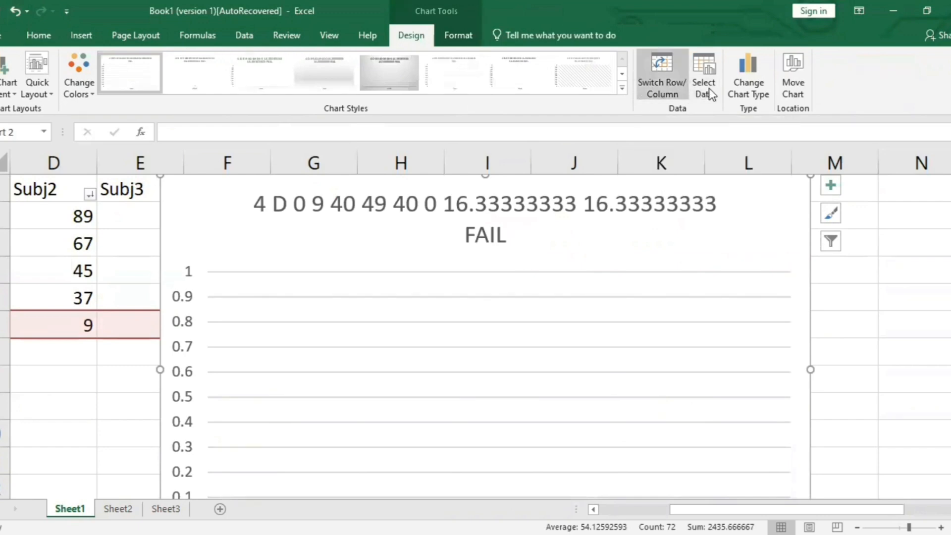
pyautogui.click(753, 91)
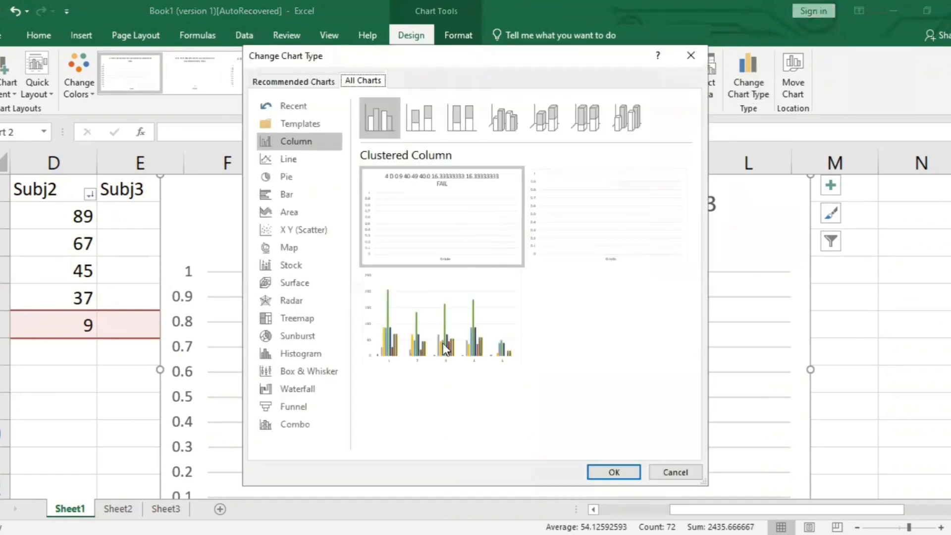
pyautogui.click(614, 473)
# Examine the column groups and axes of the clustered column chart from its upper to its lower edge
pyautogui.scroll(-3, 785, 456)
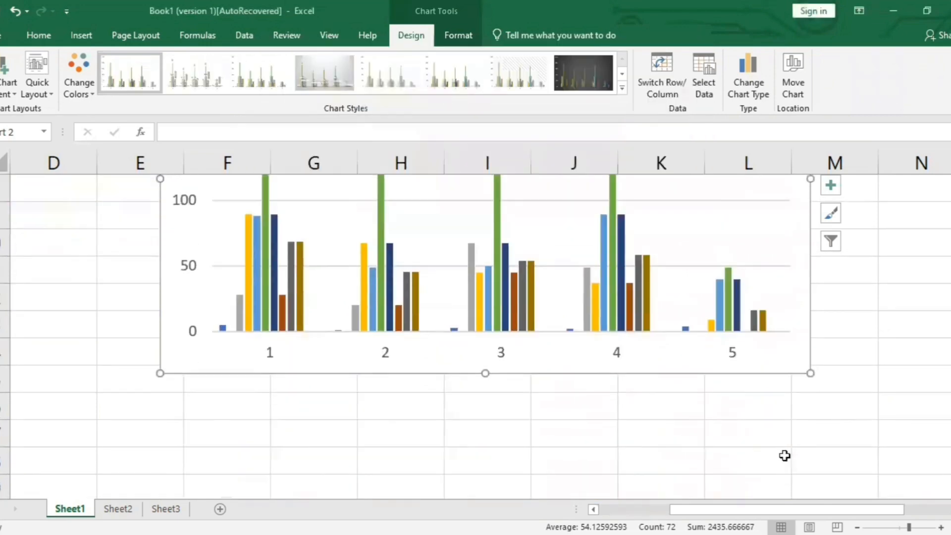
pyautogui.scroll(3, 785, 455)
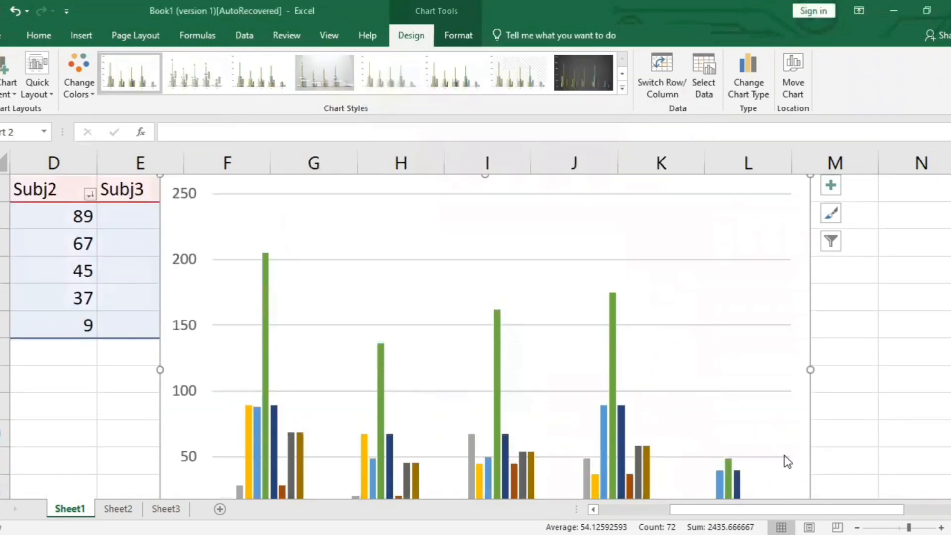
pyautogui.scroll(-2, 785, 456)
pyautogui.scroll(2, 786, 456)
pyautogui.scroll(-2, 496, 397)
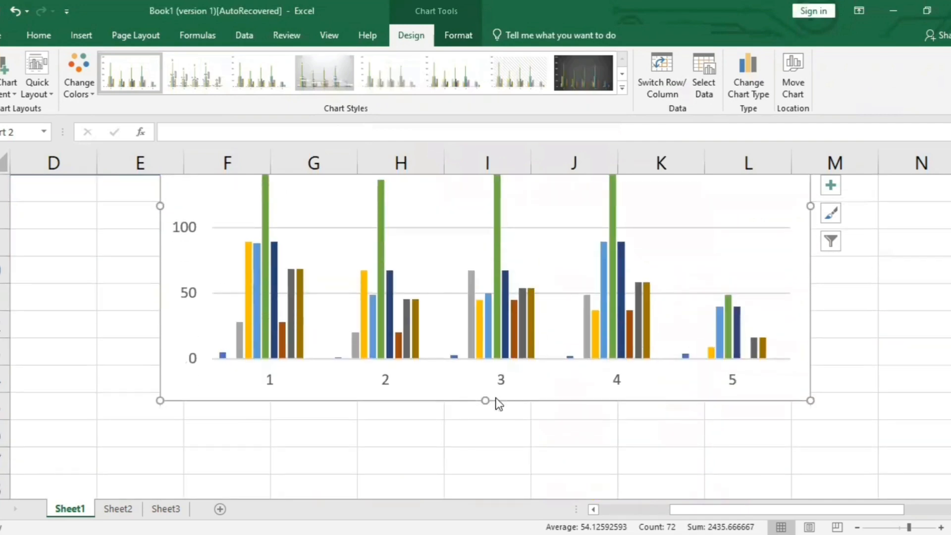
pyautogui.scroll(1, 496, 397)
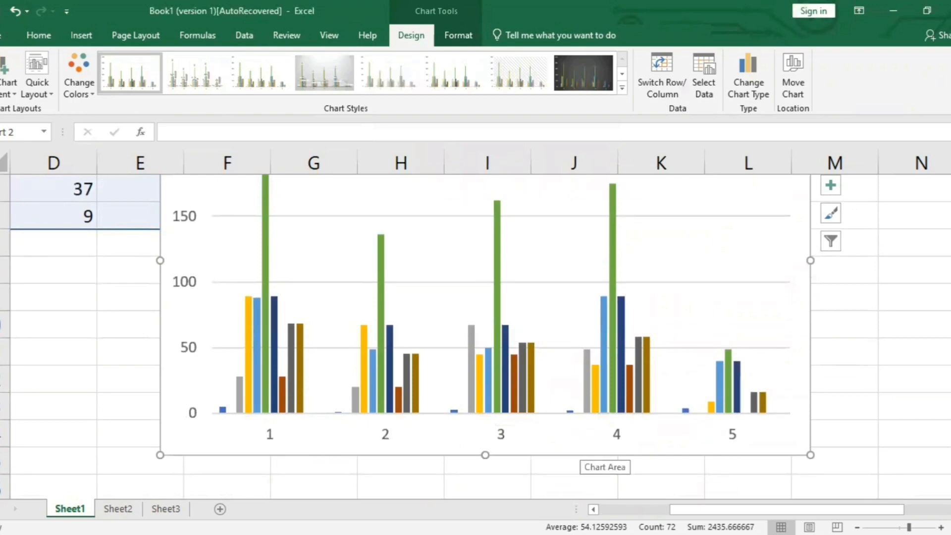
pyautogui.scroll(1, 931, 306)
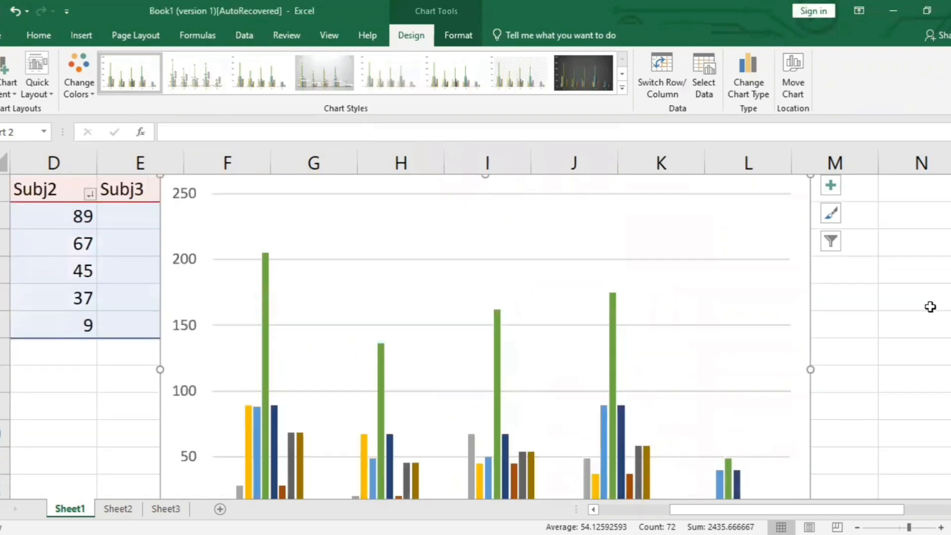
# Apply the chart style with the dark background to the column chart and check its appearance
pyautogui.click(563, 76)
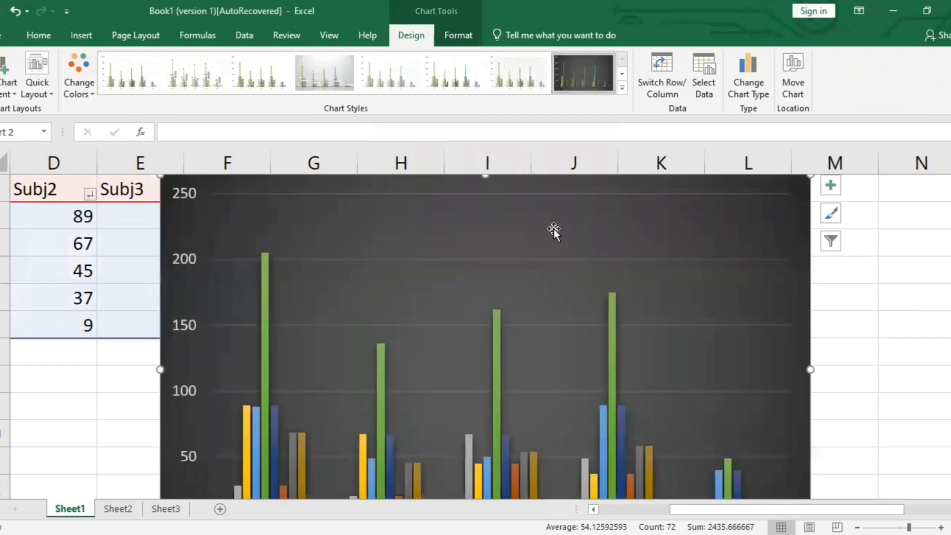
pyautogui.scroll(-1, 662, 248)
pyautogui.scroll(1, 662, 248)
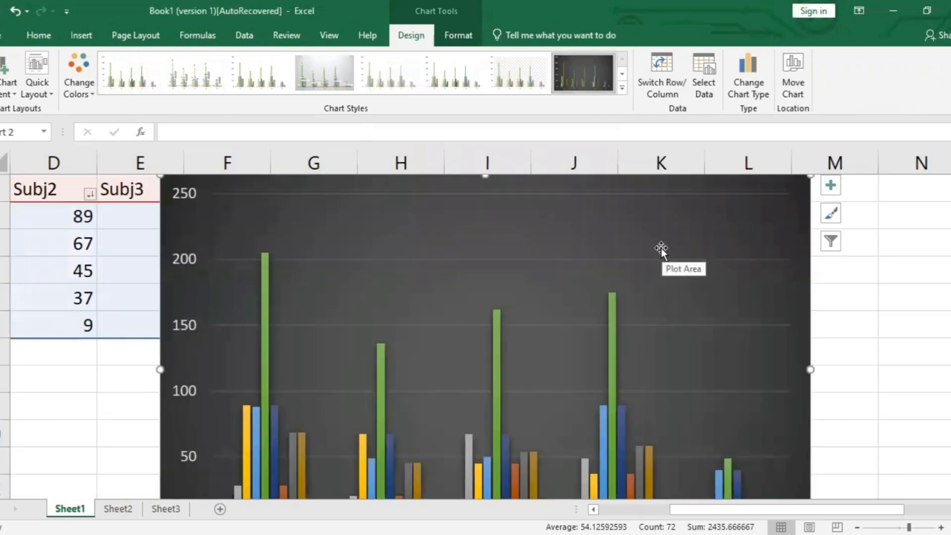
pyautogui.scroll(-1, 662, 248)
pyautogui.scroll(1, 661, 248)
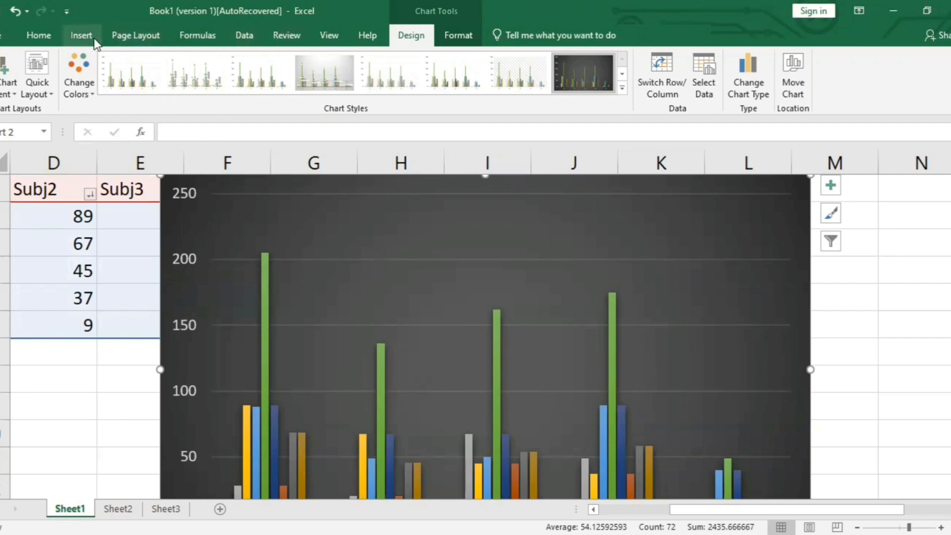
# Convert the column chart into a plain 2-D pie chart
pyautogui.click(44, 36)
pyautogui.click(81, 36)
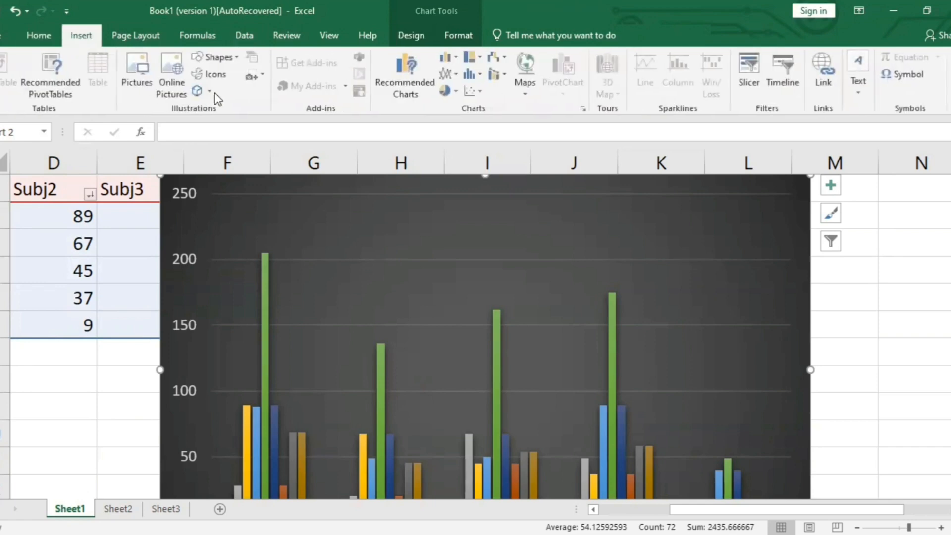
pyautogui.click(446, 92)
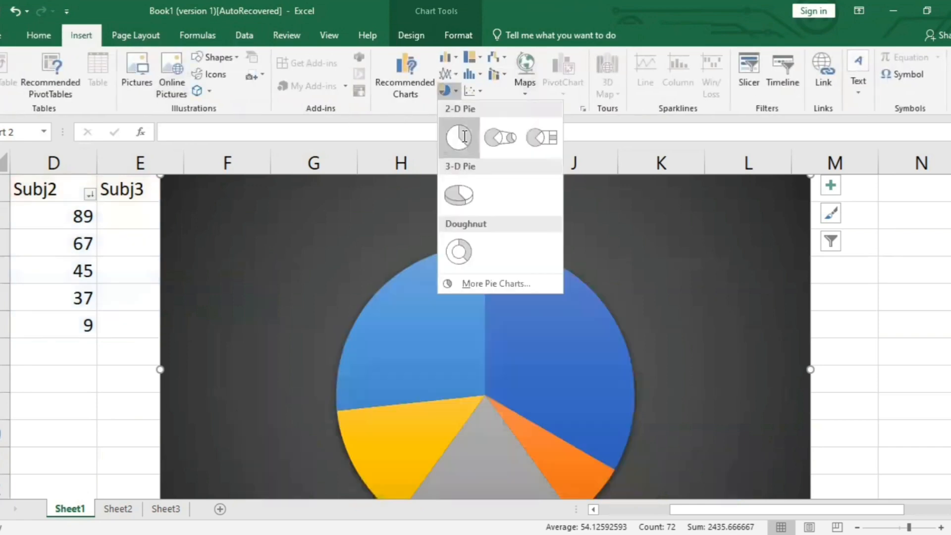
pyautogui.click(676, 395)
pyautogui.scroll(-1, 675, 394)
pyautogui.scroll(1, 674, 394)
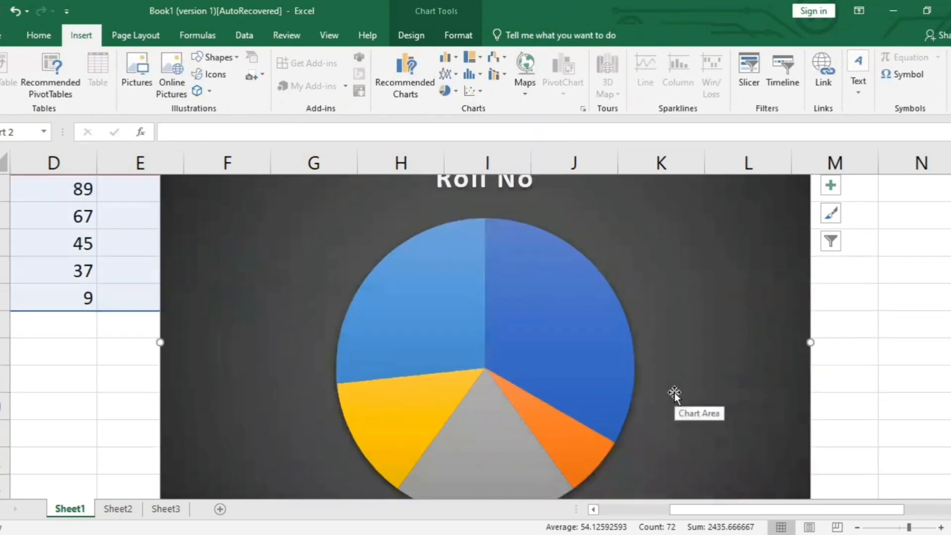
# Stretch the pie chart slightly taller by extending its lower edge downward
pyautogui.scroll(-1, 675, 394)
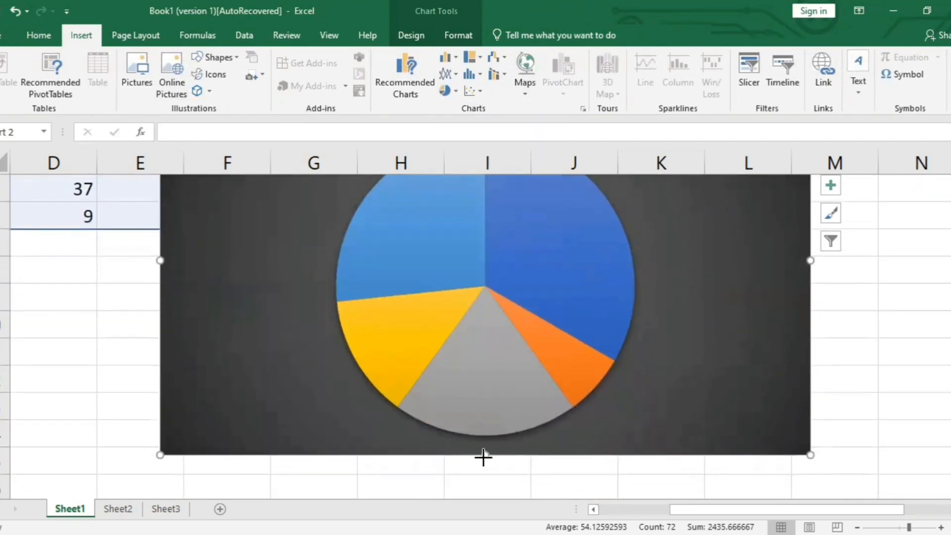
pyautogui.moveTo(484, 455); pyautogui.dragTo(486, 487)
pyautogui.scroll(1, 696, 410)
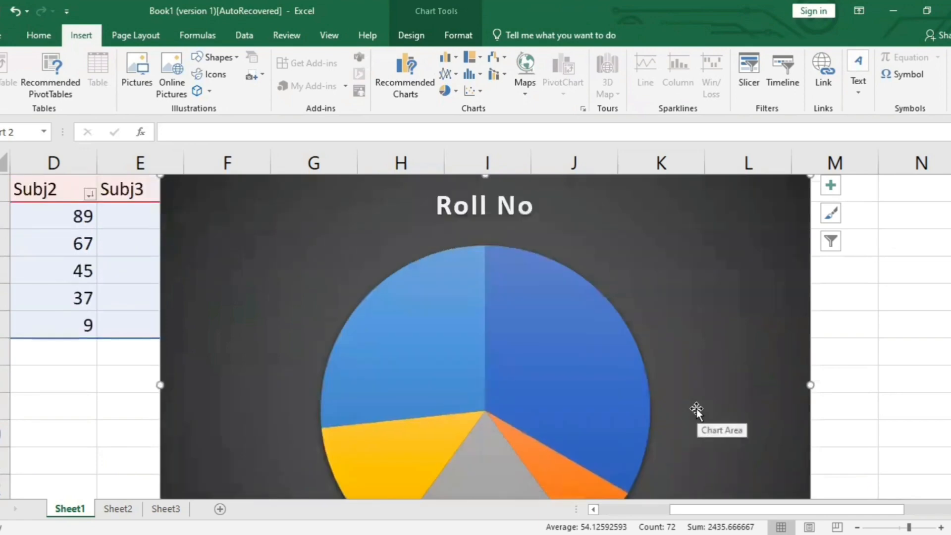
pyautogui.scroll(-2, 697, 410)
pyautogui.scroll(1, 697, 411)
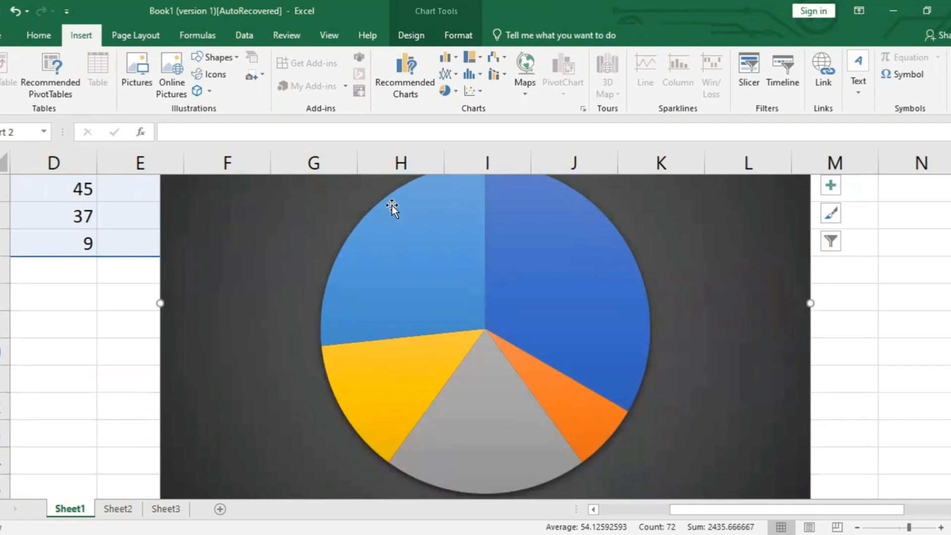
# Filter the pie chart to plot the Subj2 series
pyautogui.click(834, 246)
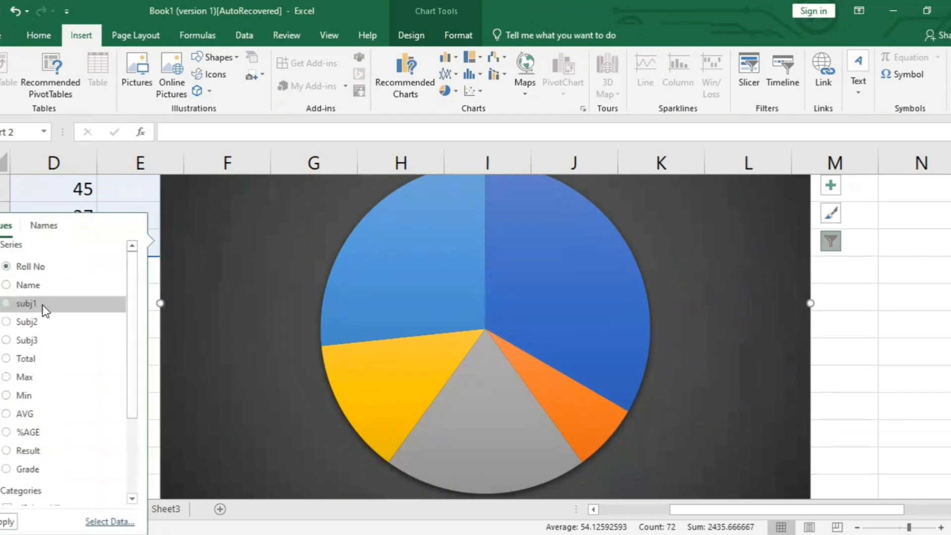
pyautogui.click(25, 323)
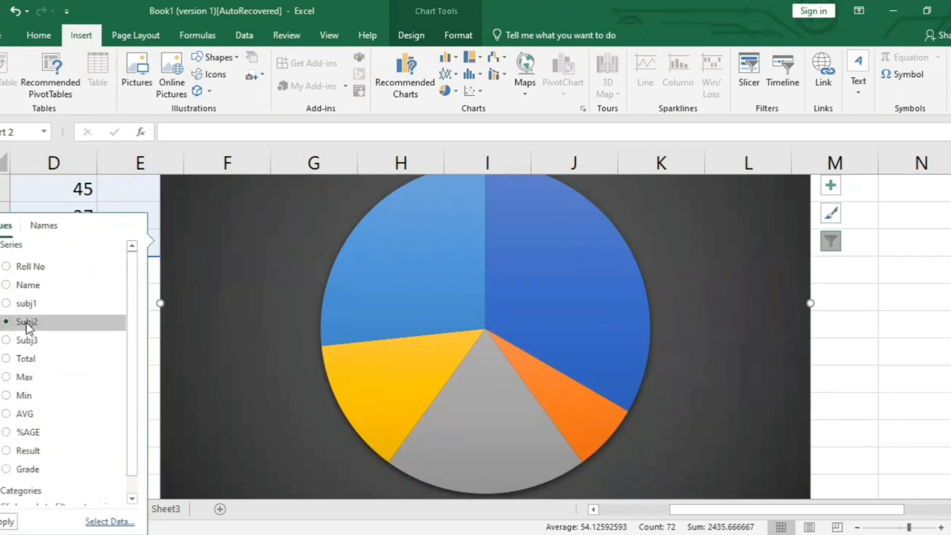
pyautogui.scroll(-1, 53, 475)
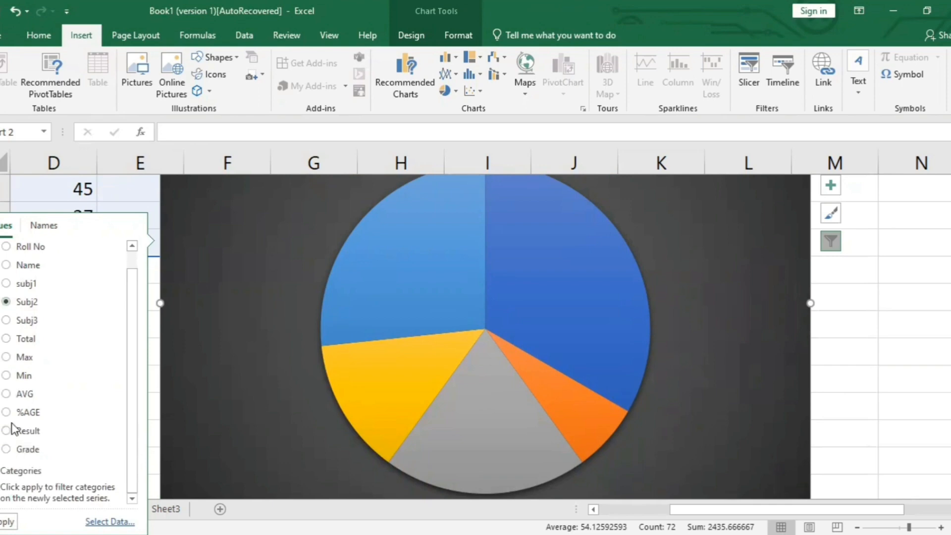
pyautogui.click(8, 521)
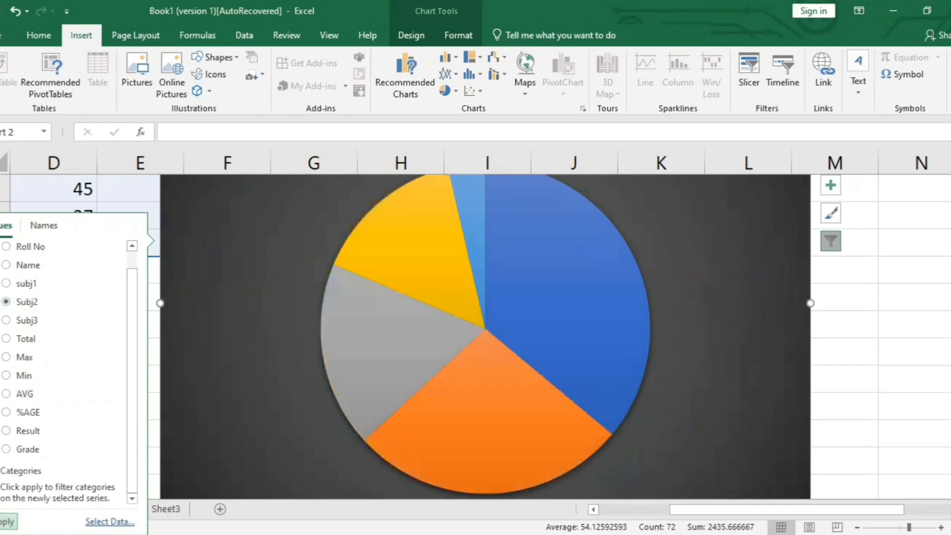
# Try the hatched pie style, settle on the grey gradient style with dark percentage labels and side legend, and review the slices
pyautogui.click(830, 214)
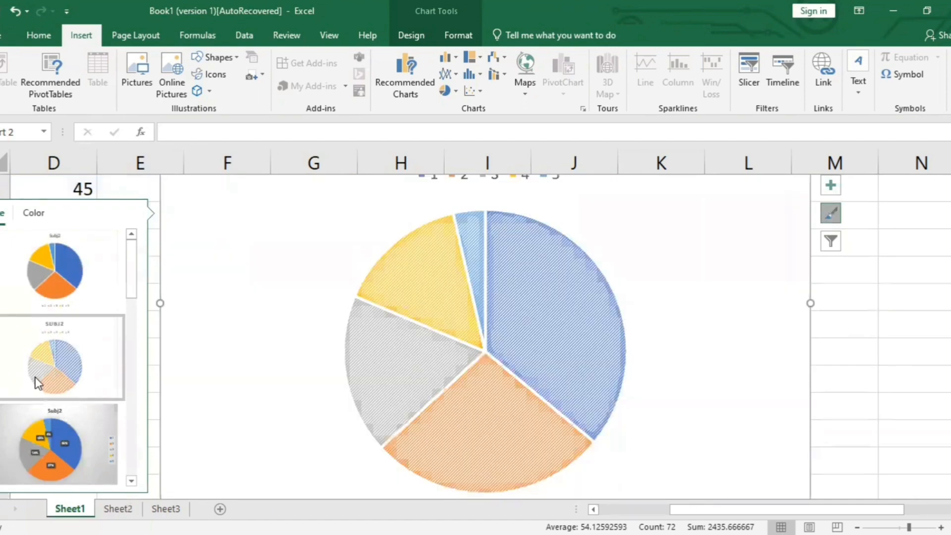
pyautogui.click(59, 358)
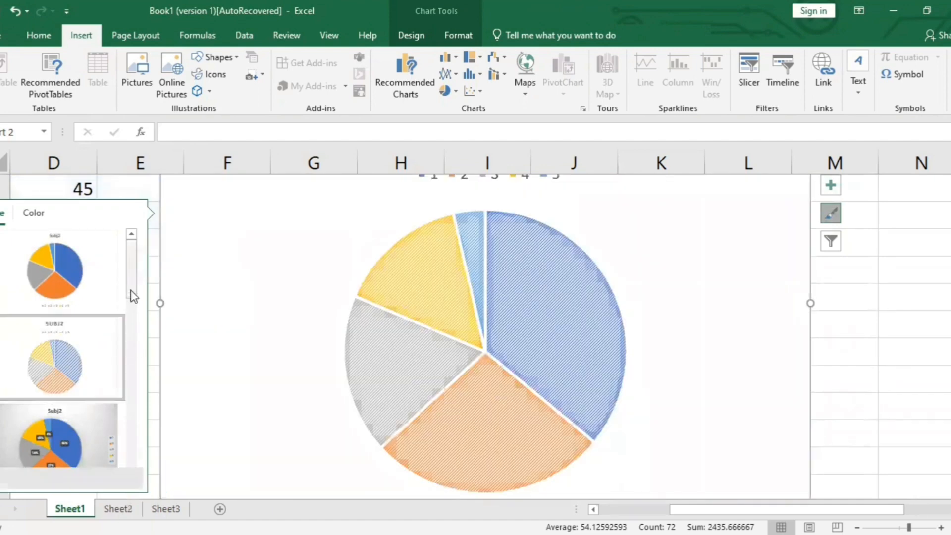
pyautogui.moveTo(132, 296); pyautogui.dragTo(129, 323)
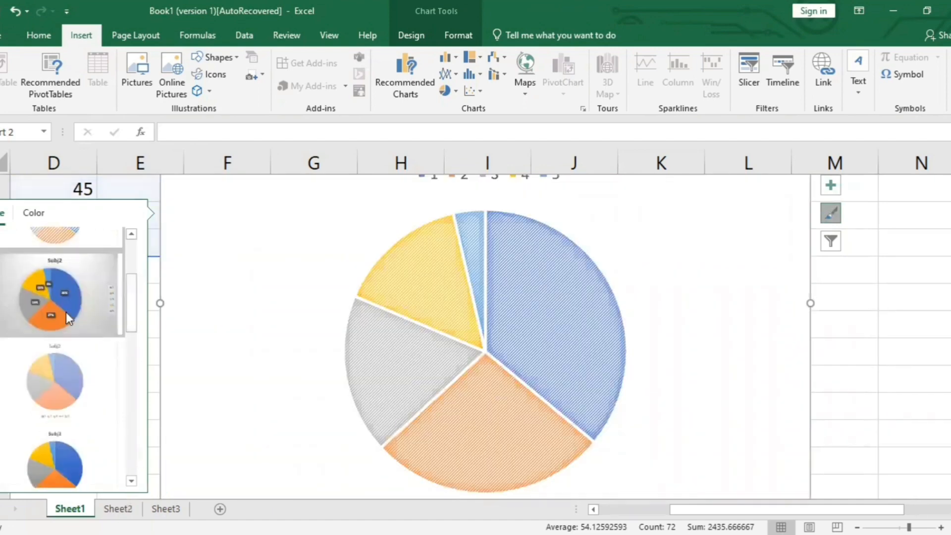
pyautogui.click(66, 312)
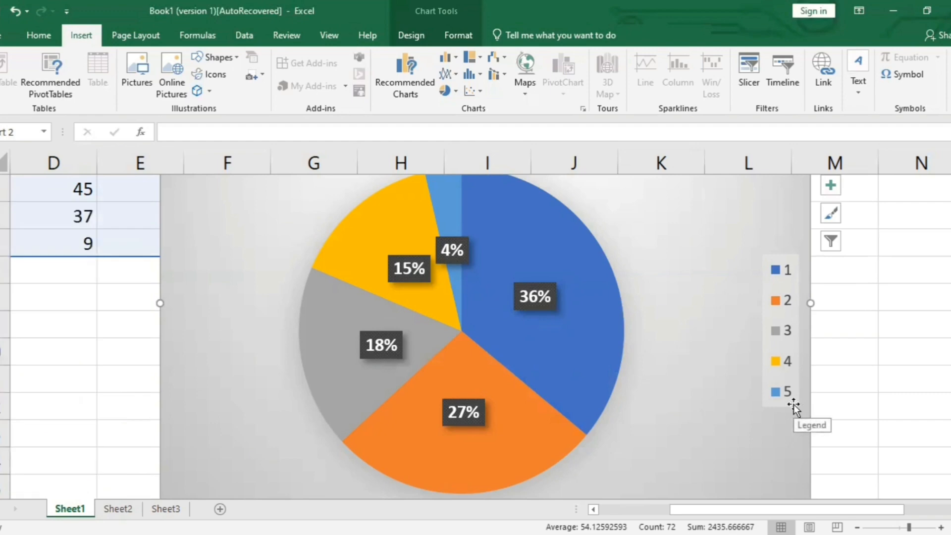
pyautogui.moveTo(526, 278)
pyautogui.moveTo(421, 436)
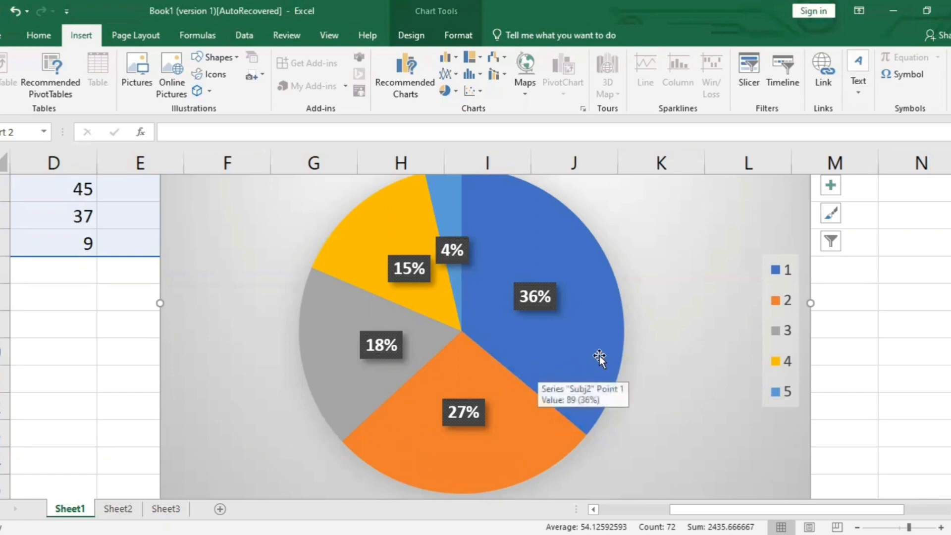
pyautogui.scroll(1, 668, 344)
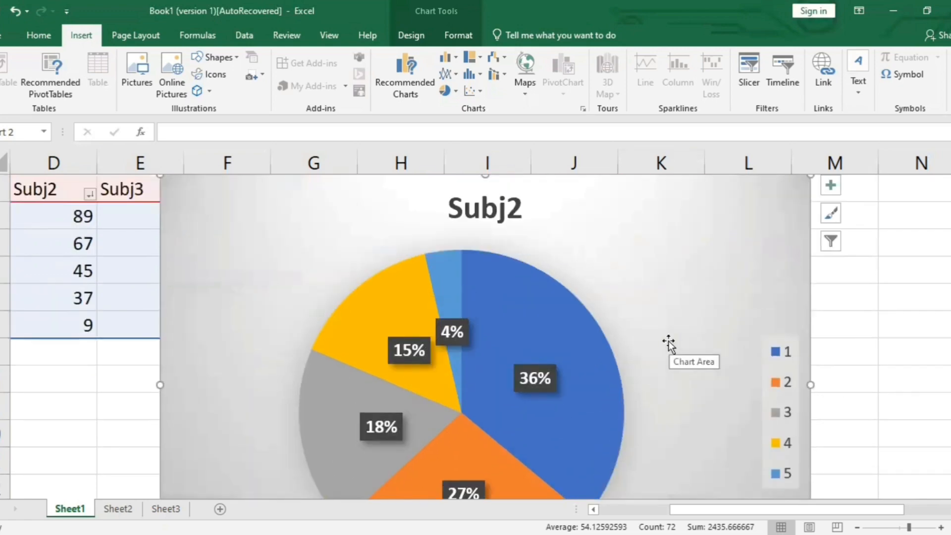
# Browse the pie chart styles and apply the one with the dark background and light percentage labels, reviewing the slices
pyautogui.scroll(-2, 669, 343)
pyautogui.scroll(2, 669, 340)
pyautogui.click(832, 214)
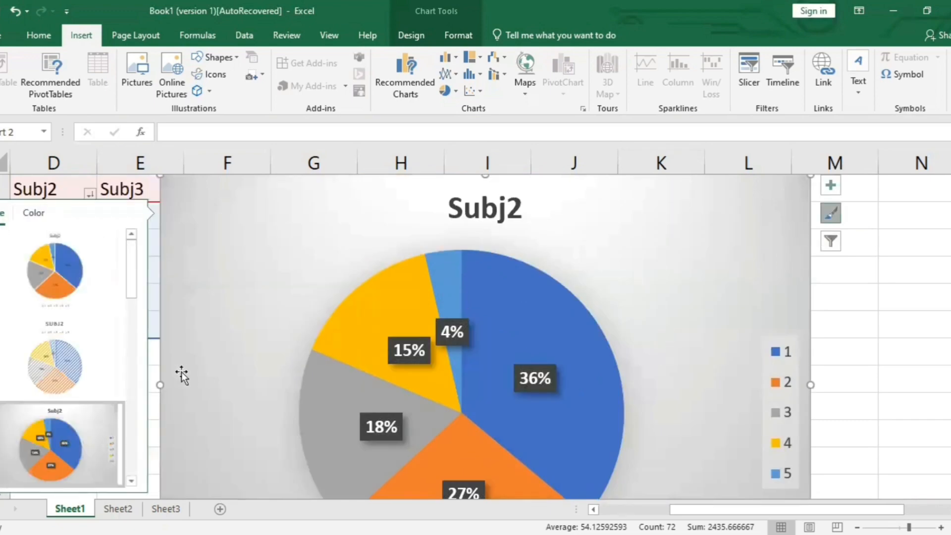
pyautogui.click(28, 355)
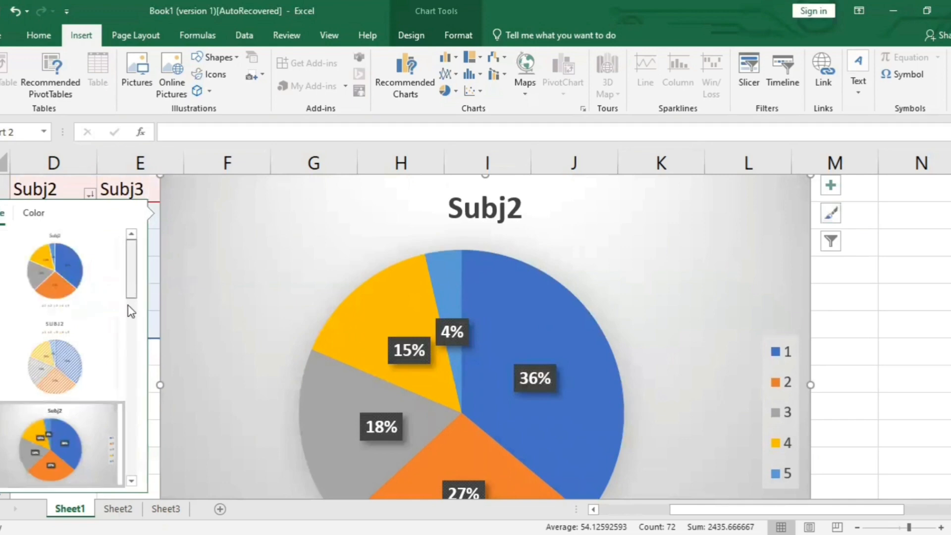
pyautogui.scroll(-5, 128, 305)
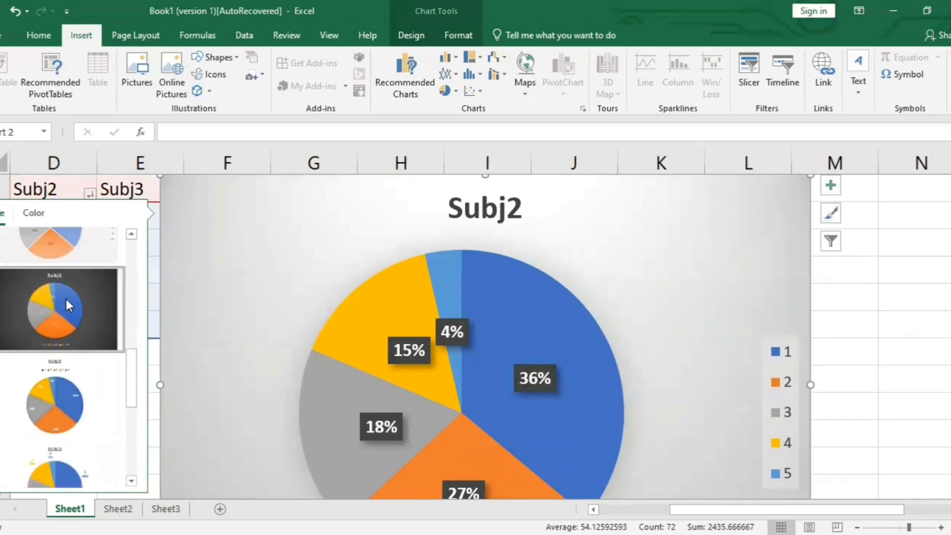
pyautogui.click(67, 299)
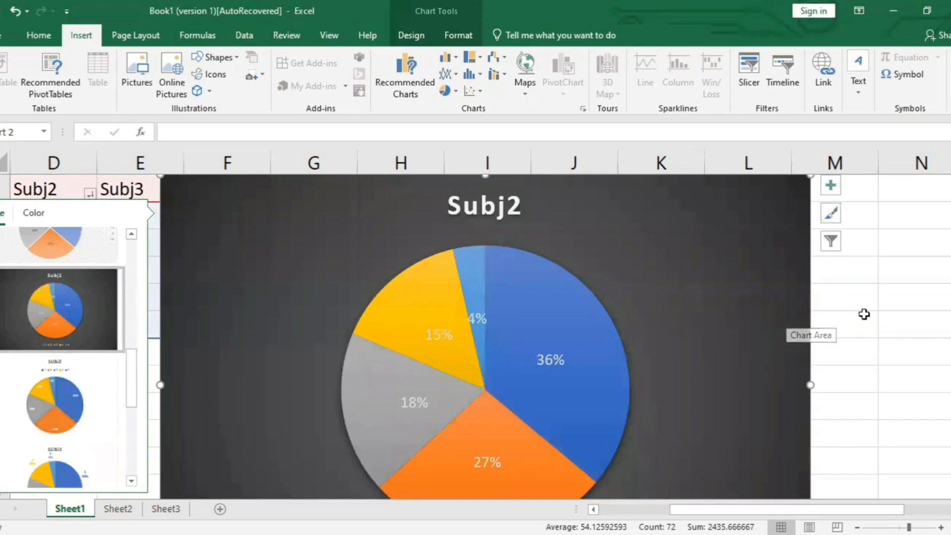
pyautogui.scroll(-3, 864, 314)
pyautogui.scroll(1, 864, 314)
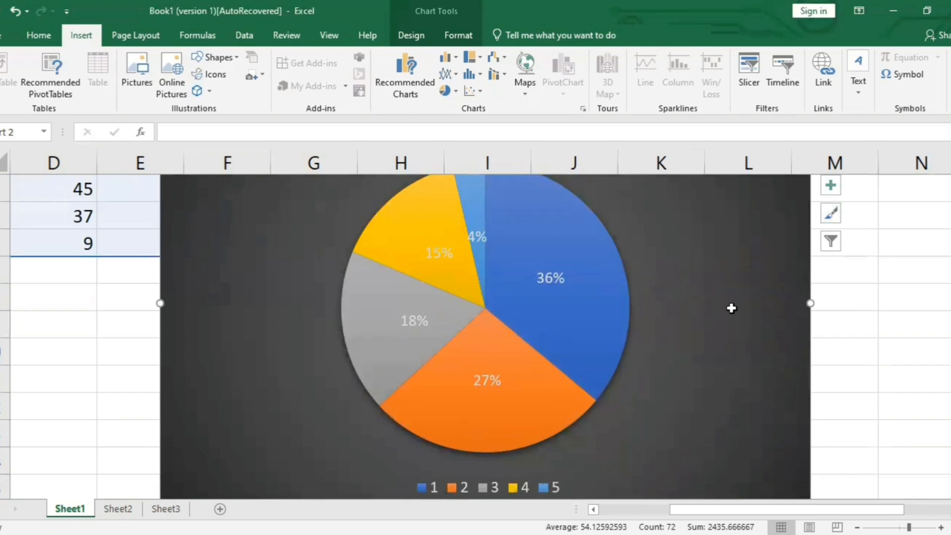
pyautogui.scroll(1, 856, 268)
pyautogui.scroll(1, 853, 268)
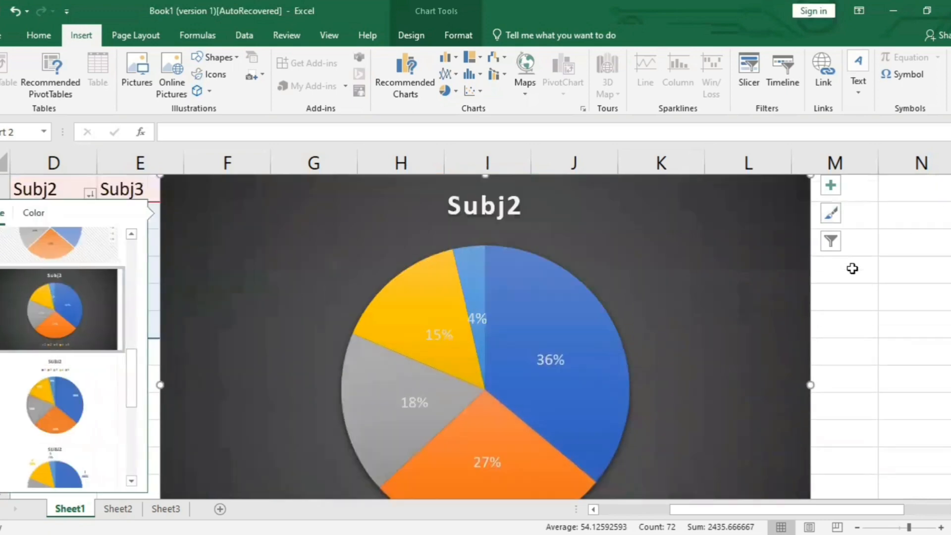
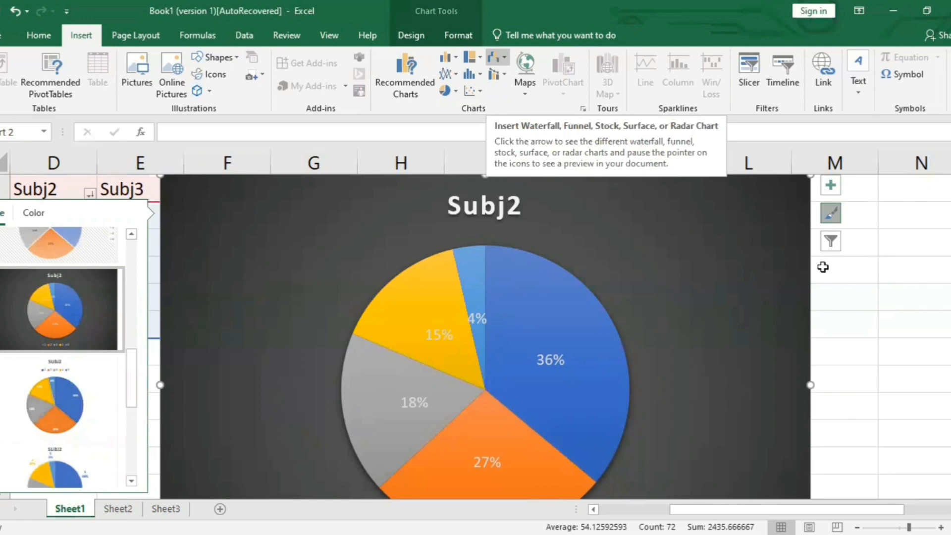
# Undo all the chart edits back to before the chart was inserted, leaving only the marks data on Sheet1
pyautogui.click(12, 16)
pyautogui.click(12, 16)
pyautogui.click(12, 16)
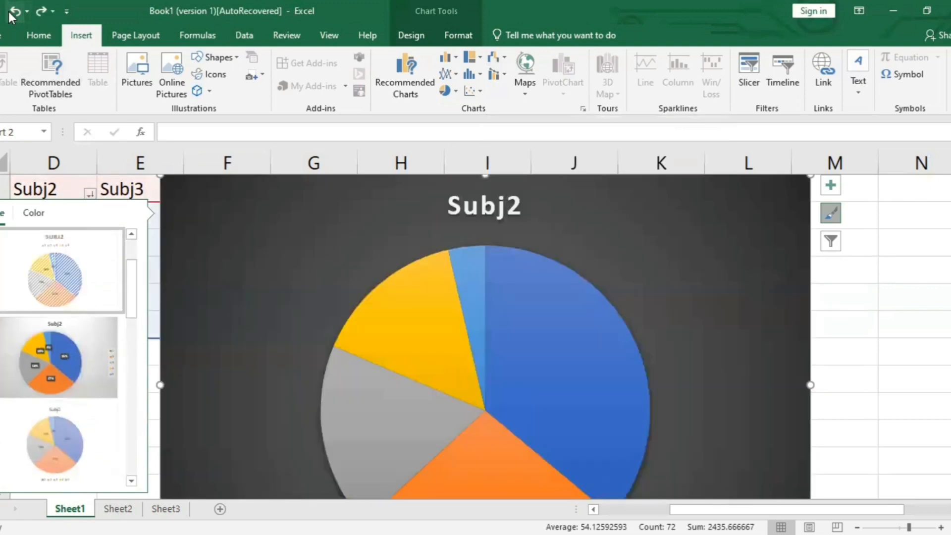
pyautogui.click(12, 16)
pyautogui.click(11, 16)
pyautogui.click(12, 16)
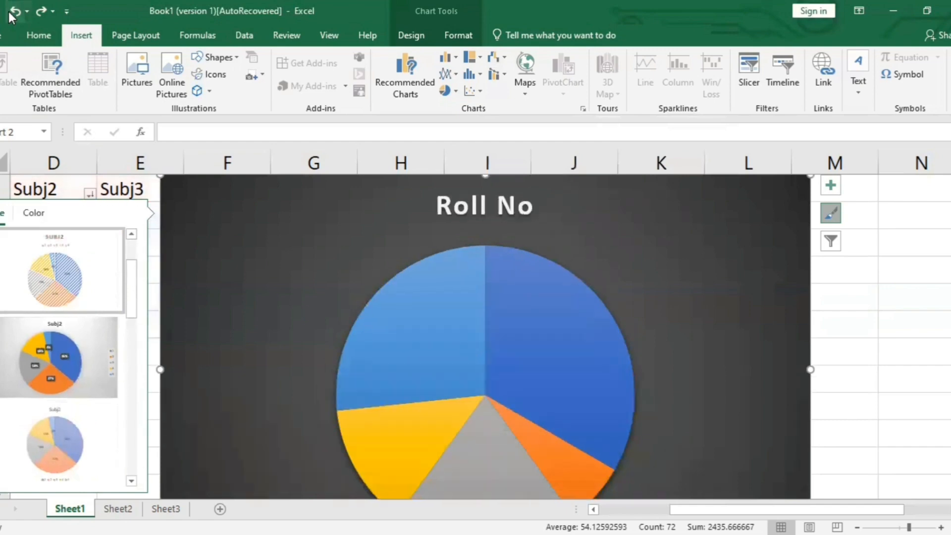
pyautogui.click(11, 15)
pyautogui.click(12, 16)
pyautogui.click(12, 16)
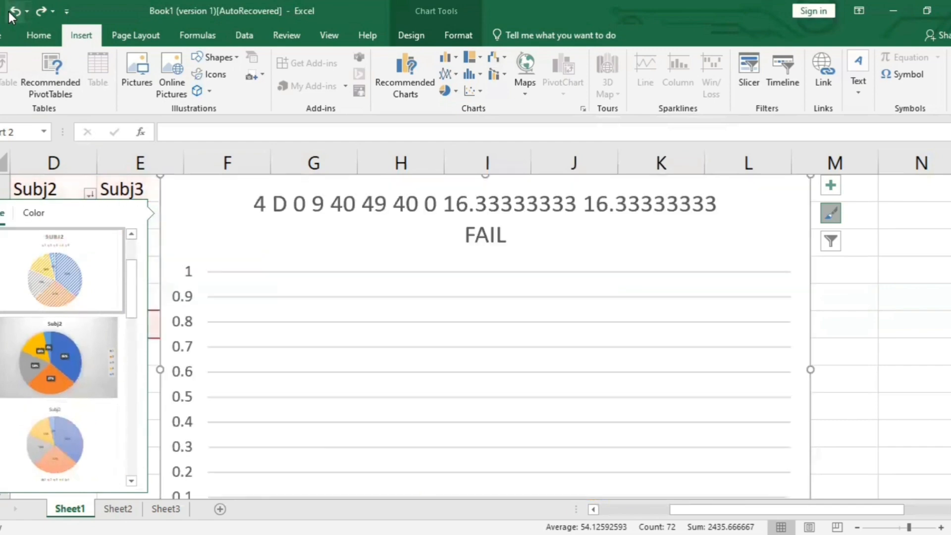
pyautogui.click(12, 16)
pyautogui.click(12, 16)
pyautogui.hscroll(-3, 444, 435)
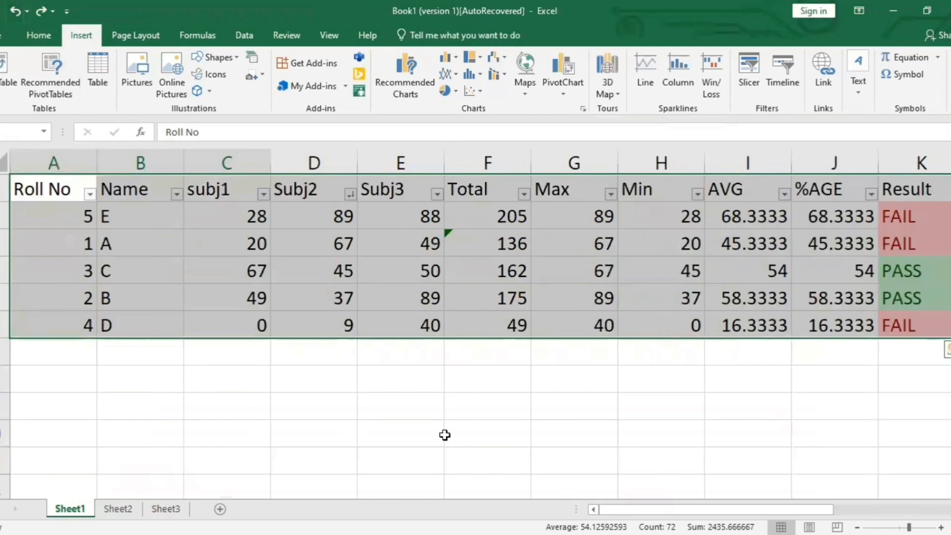
pyautogui.hscroll(1, 601, 464)
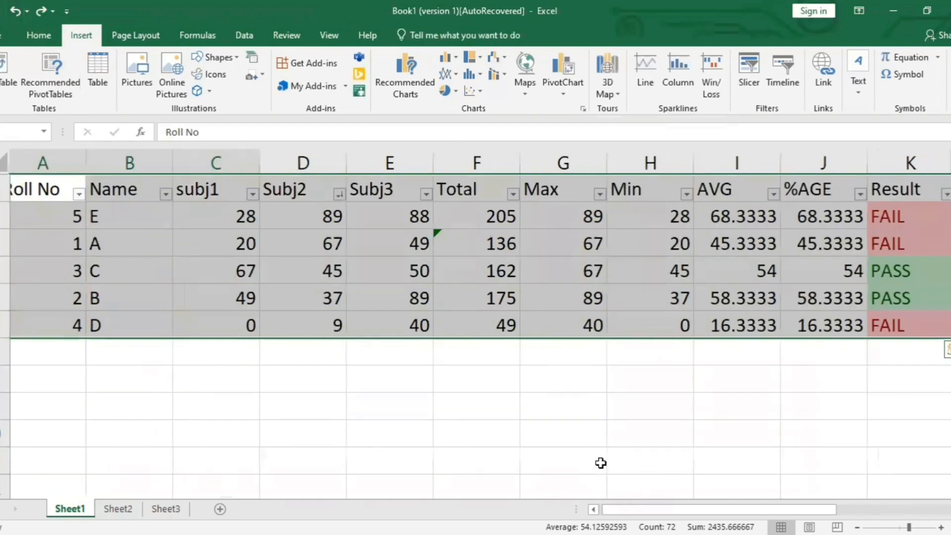
pyautogui.hscroll(3, 601, 463)
pyautogui.hscroll(-3, 601, 463)
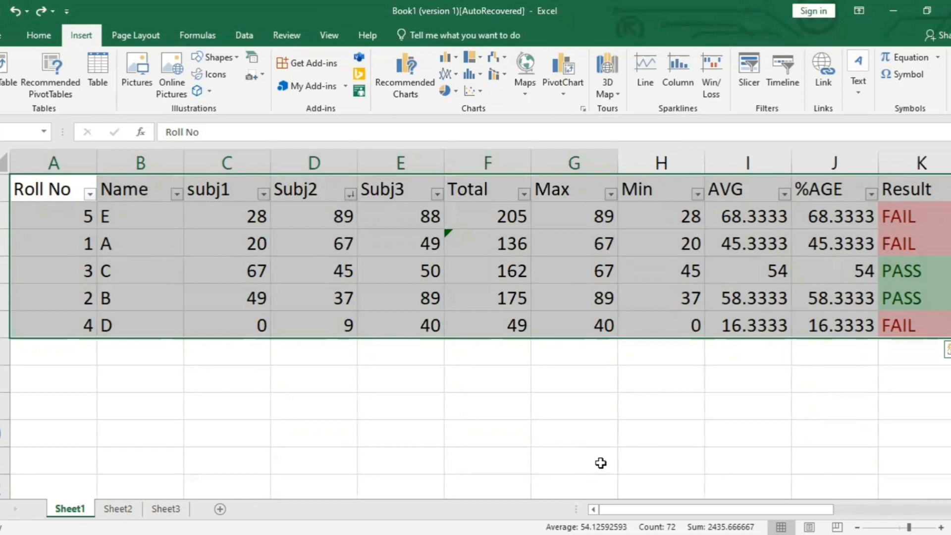
# On Sheet2, enter the heading Grade in A1 with the entries A, B and C in the cells below it
pyautogui.click(127, 510)
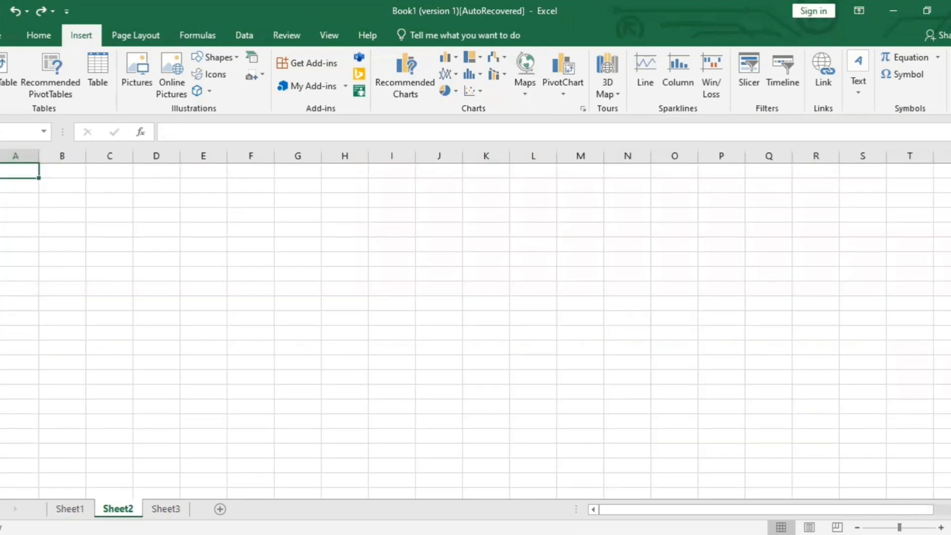
pyautogui.scroll(-1, 476, 325)
pyautogui.scroll(14, 475, 325)
pyautogui.scroll(-1, 476, 325)
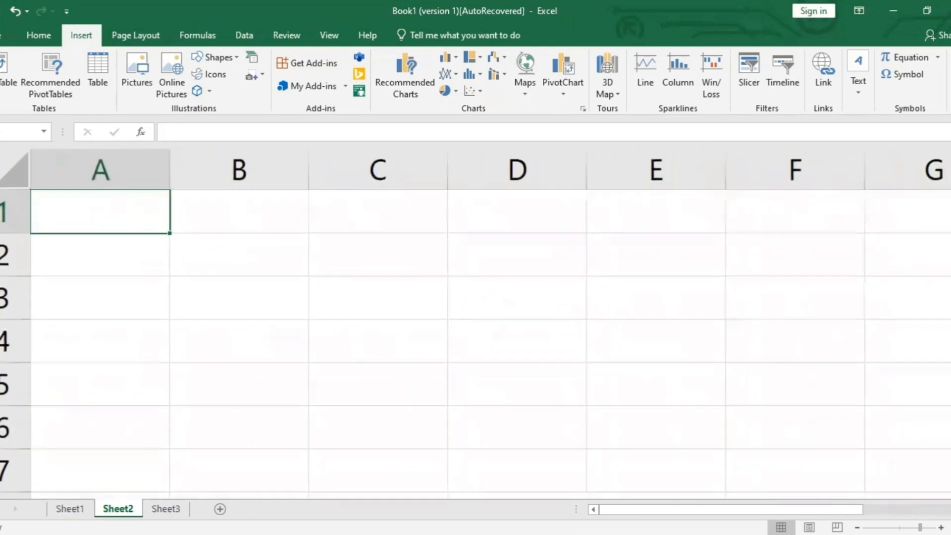
pyautogui.scroll(-2, 69, 209)
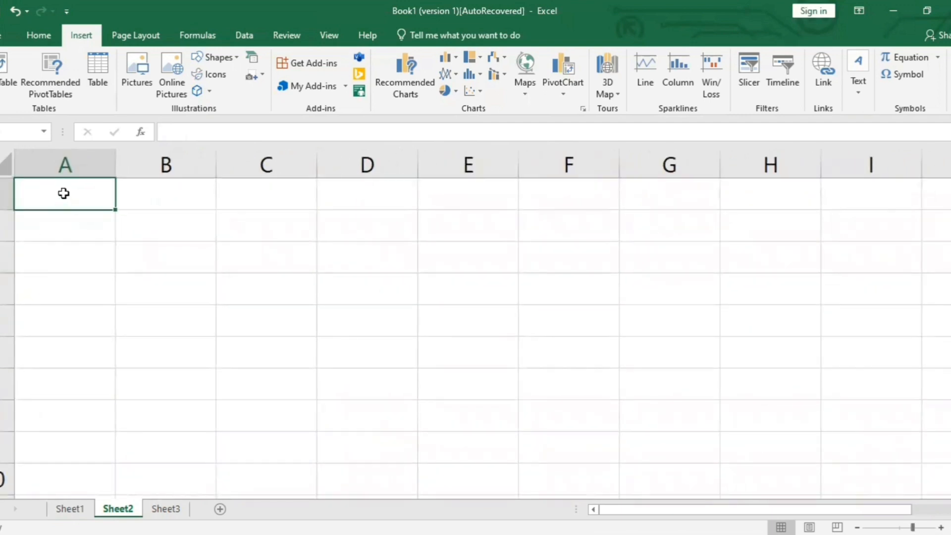
pyautogui.doubleClick(64, 193)
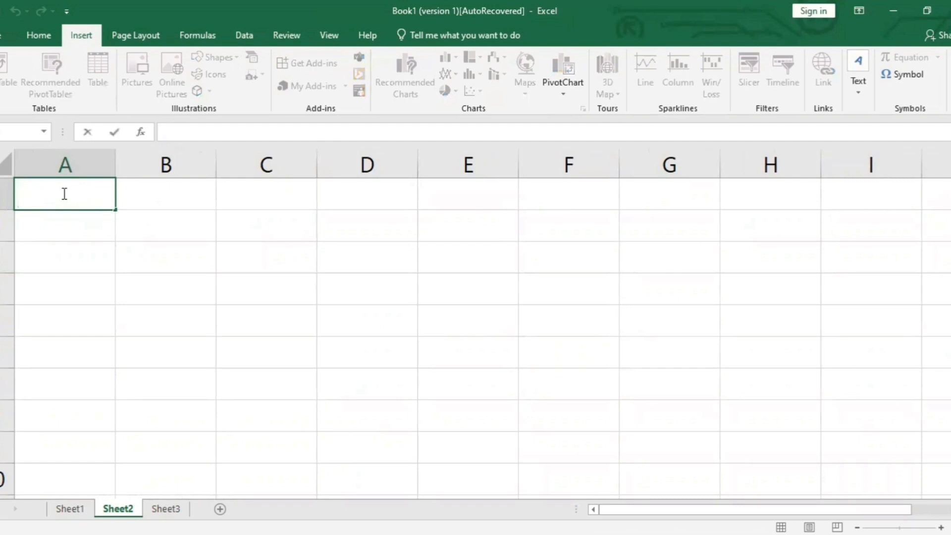
pyautogui.write('Grade')
pyautogui.press('Return')
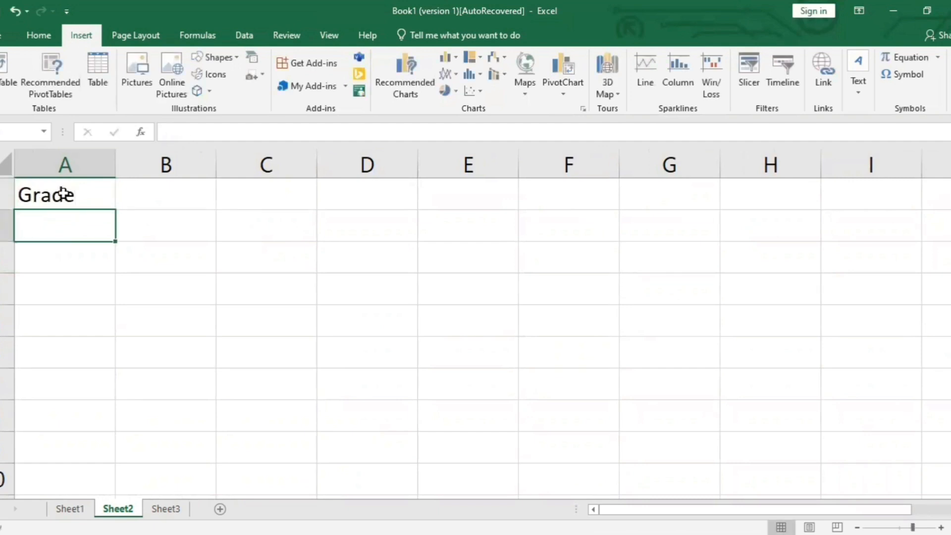
pyautogui.write('A')
pyautogui.press('Return')
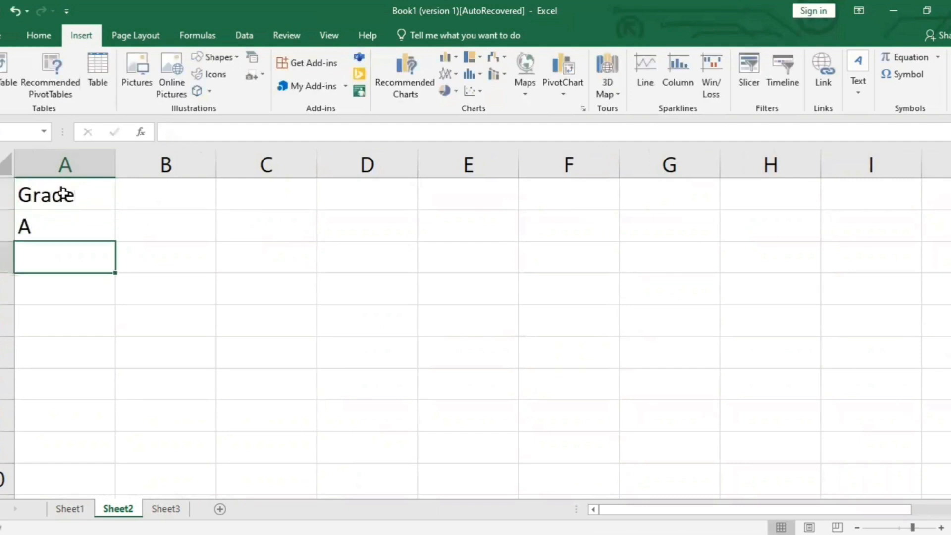
pyautogui.write('B')
pyautogui.press('Return')
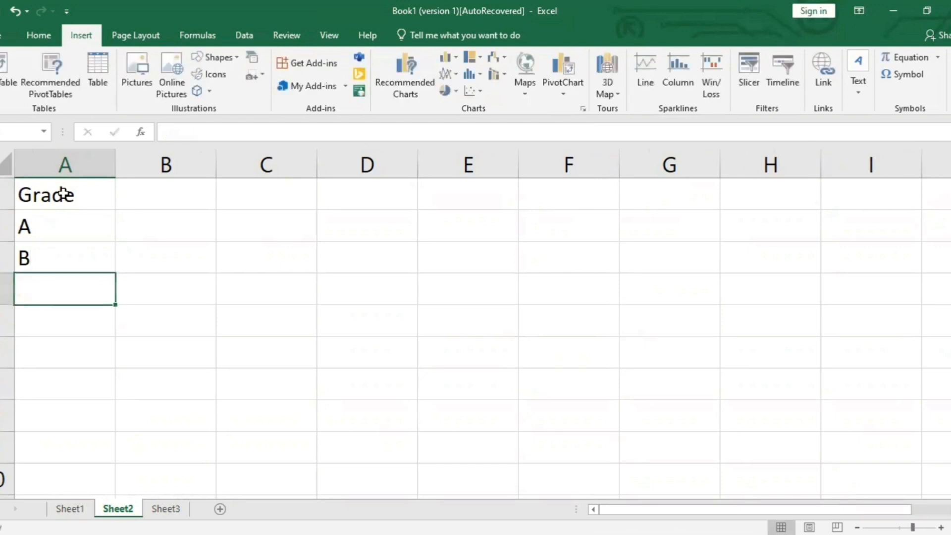
pyautogui.write('C')
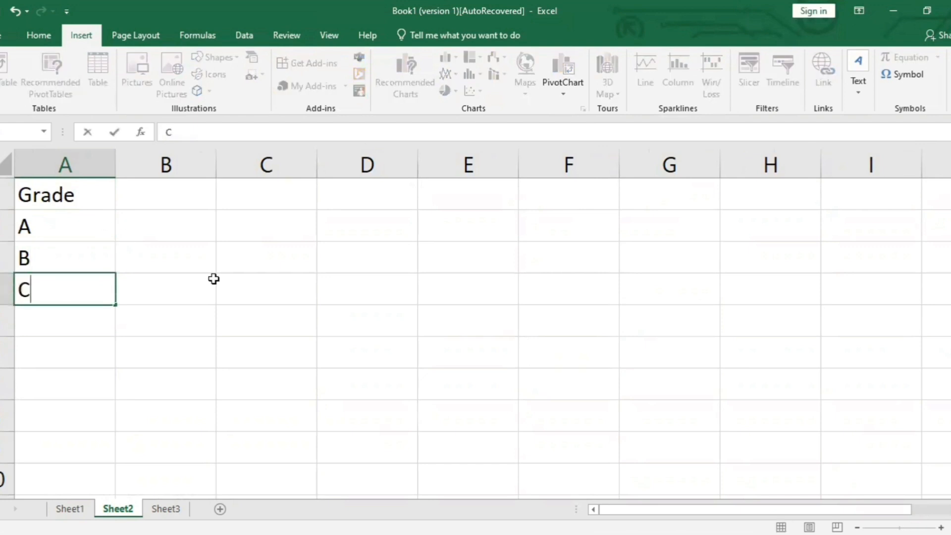
# Enter the heading NAME in D3 and the first two students' names in D4 and D5
pyautogui.click(364, 268)
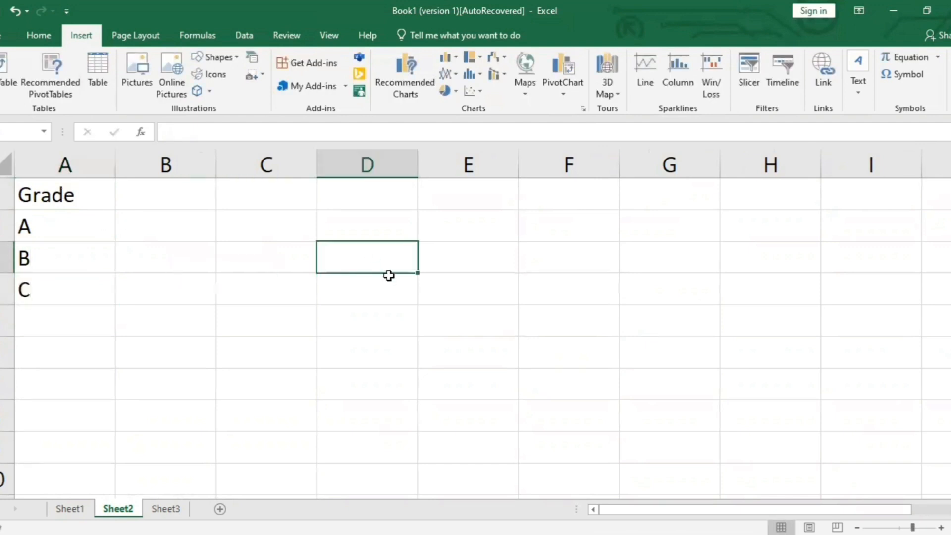
pyautogui.write('NAME')
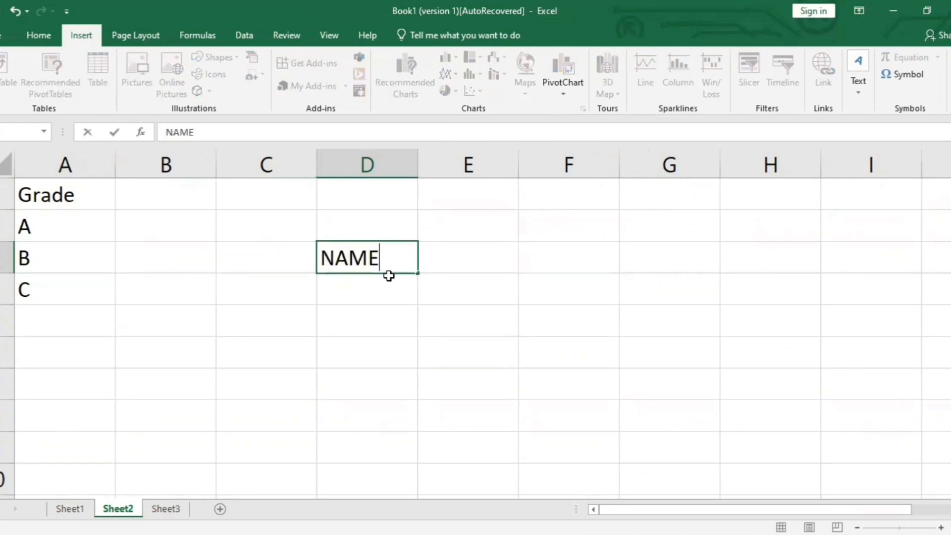
pyautogui.press('Return')
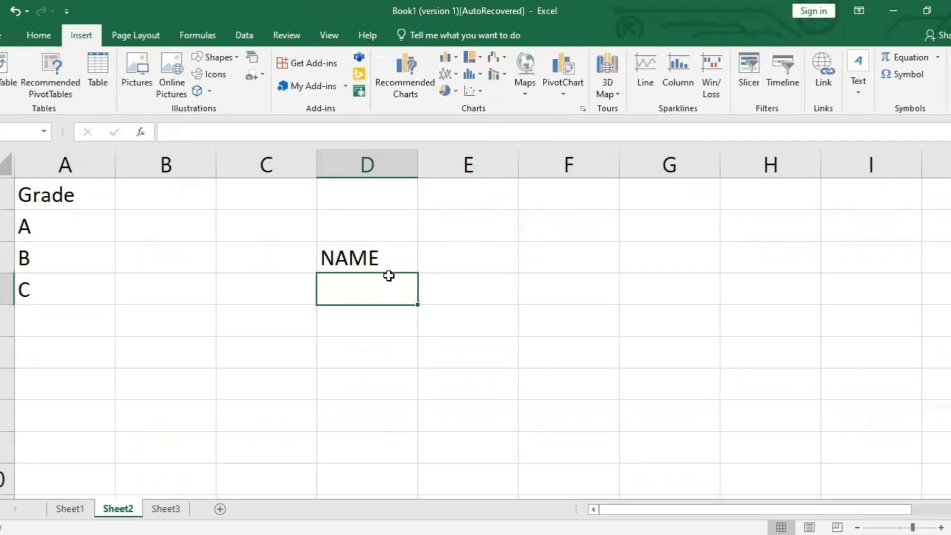
pyautogui.write('A')
pyautogui.press('Return')
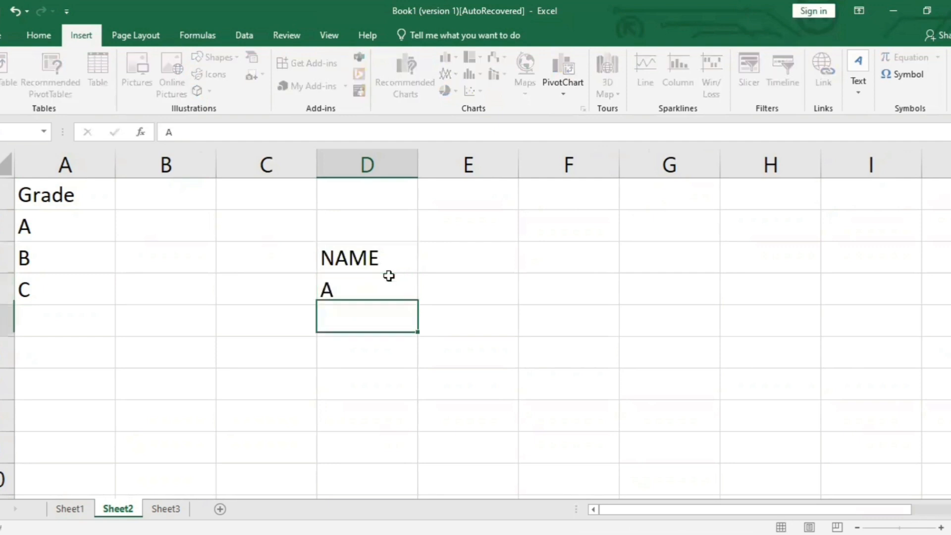
pyautogui.click(389, 276)
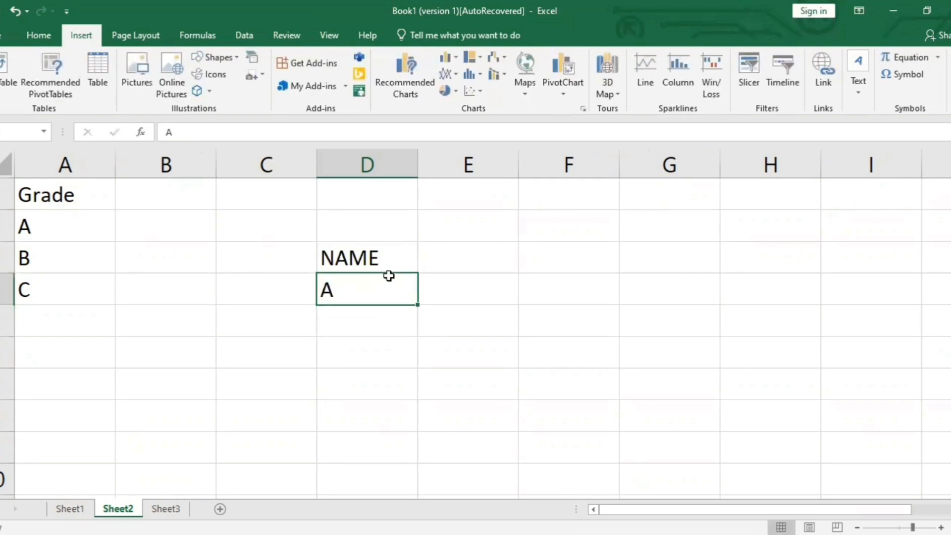
pyautogui.press('BackSpace')
pyautogui.write('TAN')
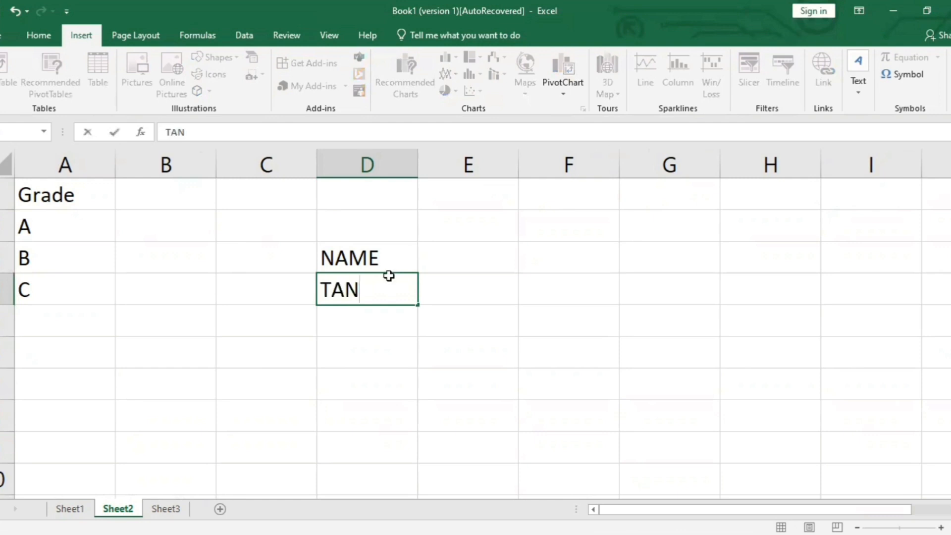
pyautogui.press('Return')
pyautogui.write('RAJ')
pyautogui.press('Return')
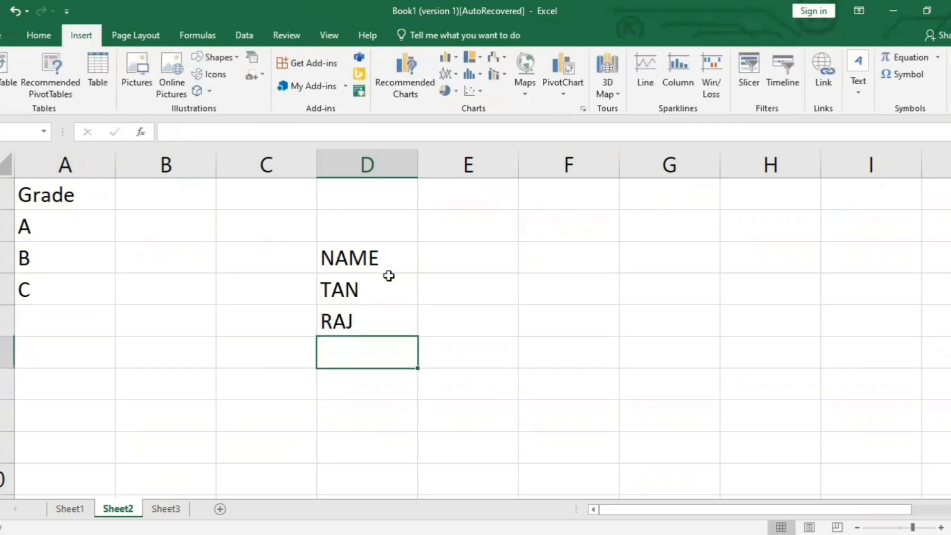
# Enter the remaining two students' names in D6 and D7
pyautogui.write('IJ')
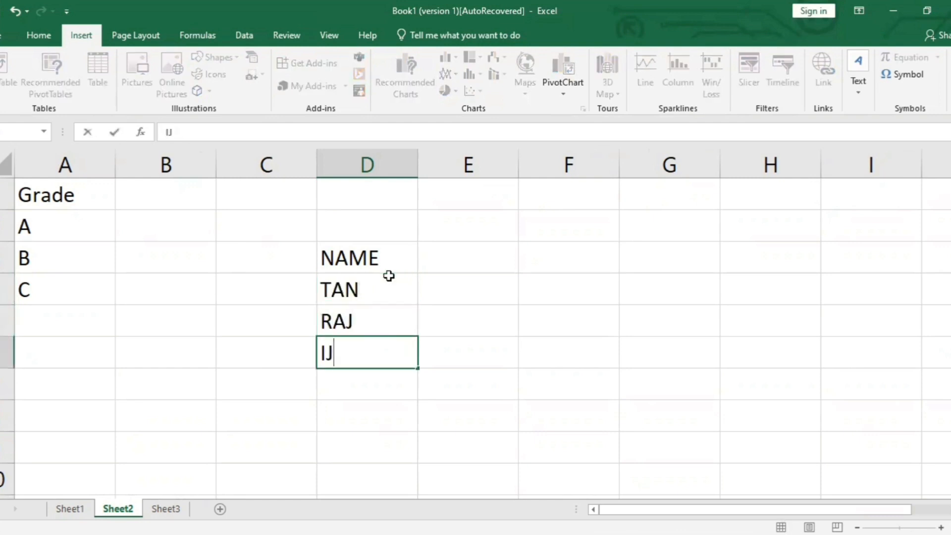
pyautogui.press('BackSpace')
pyautogui.write('SJ')
pyautogui.press('BackSpace')
pyautogui.write('H')
pyautogui.press('Return')
pyautogui.write('TN')
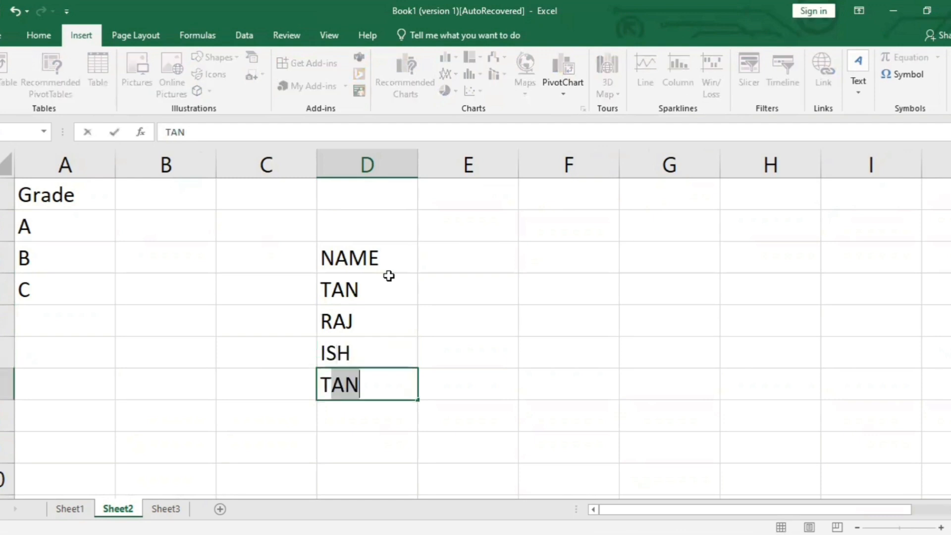
# Enter the heading GRADE in E3 beside the NAME heading
pyautogui.click(469, 252)
pyautogui.doubleClick(468, 253)
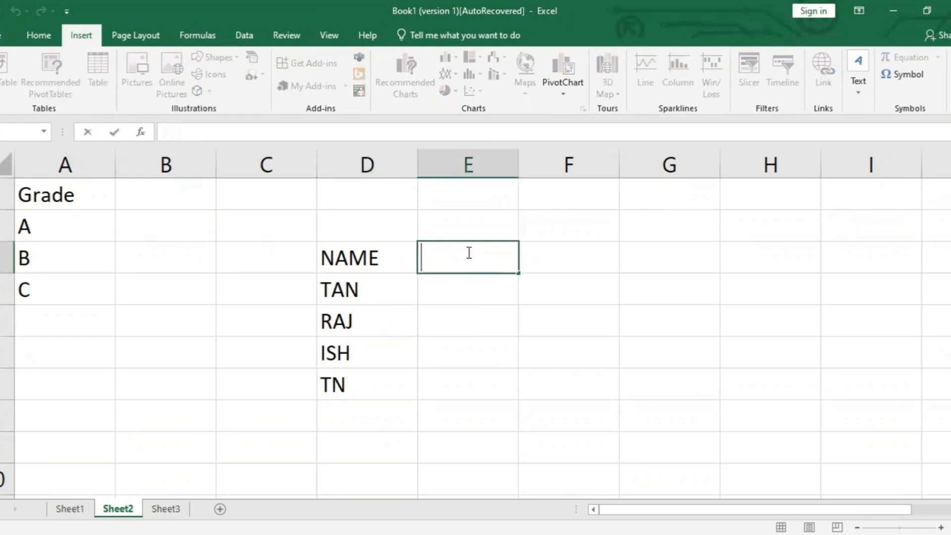
pyautogui.write('GRADE')
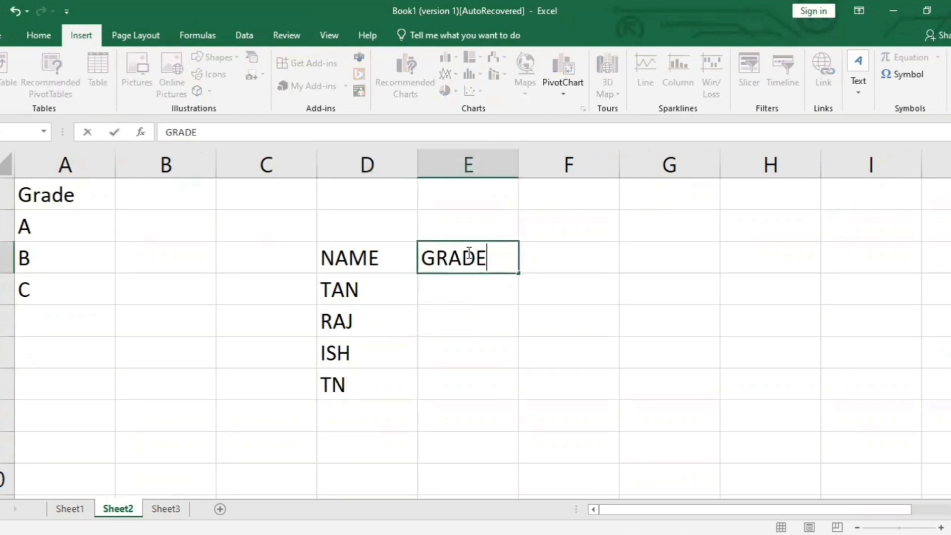
pyautogui.click(482, 291)
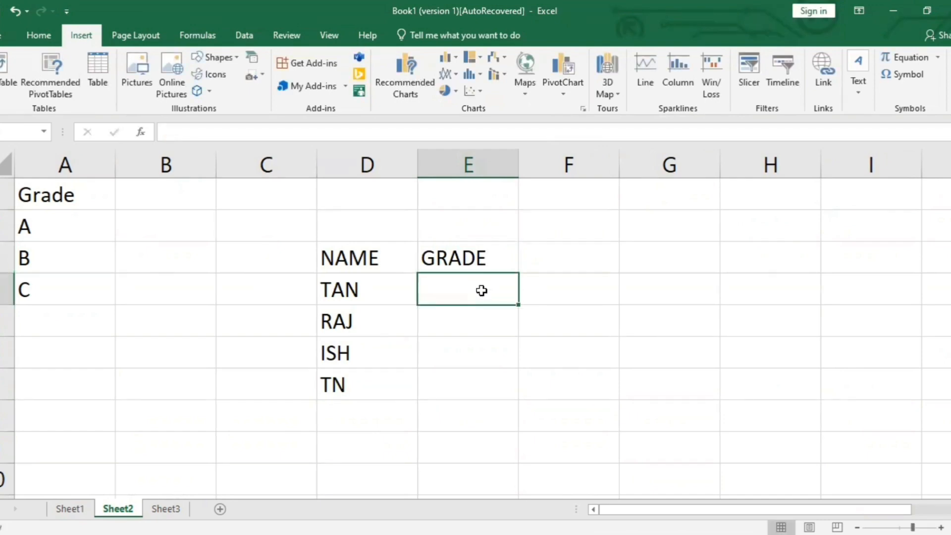
pyautogui.moveTo(320, 249); pyautogui.dragTo(493, 371)
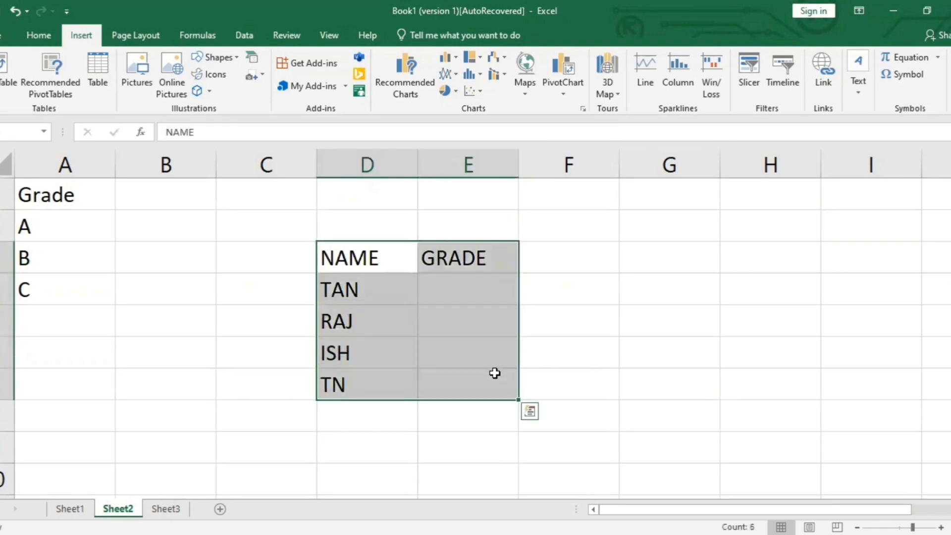
pyautogui.click(468, 310)
pyautogui.moveTo(18, 194); pyautogui.dragTo(75, 291)
pyautogui.moveTo(433, 289); pyautogui.dragTo(450, 374)
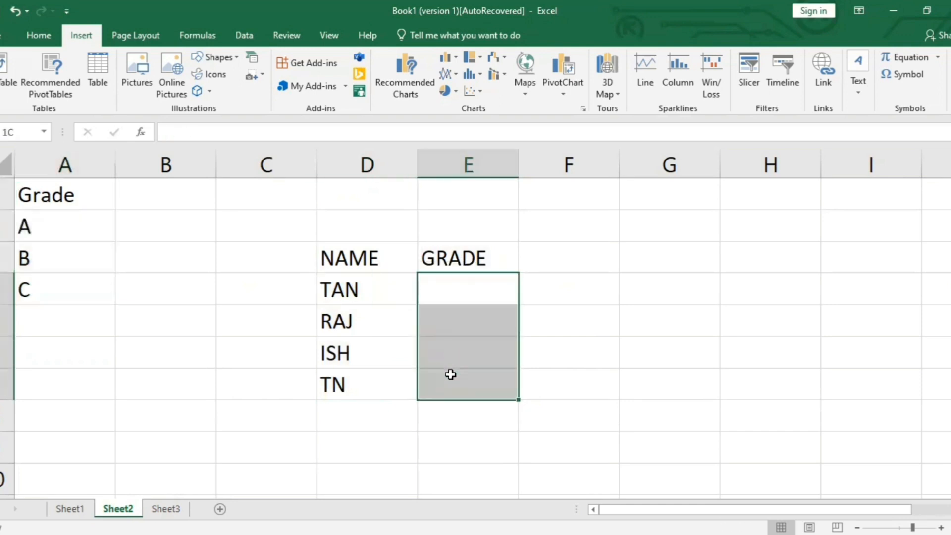
pyautogui.click(537, 292)
pyautogui.click(477, 291)
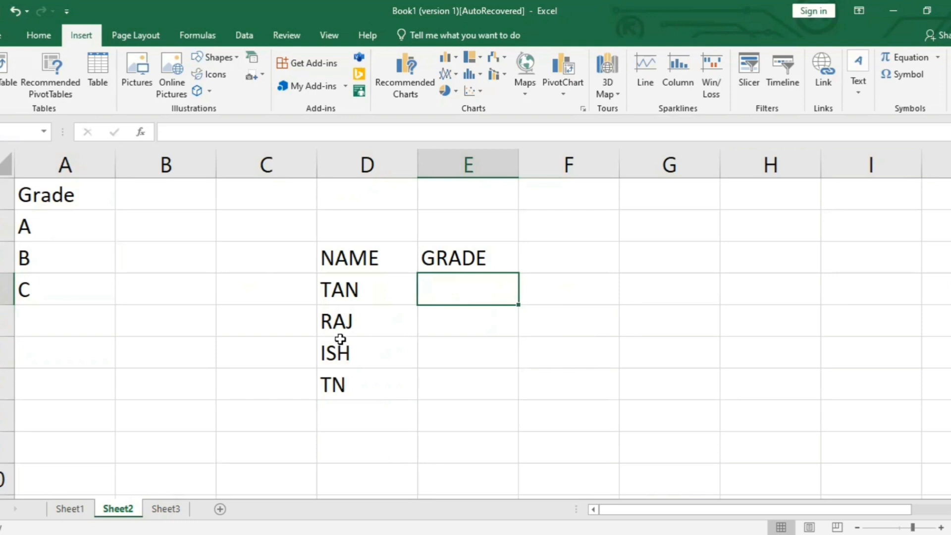
pyautogui.moveTo(315, 234); pyautogui.dragTo(476, 385)
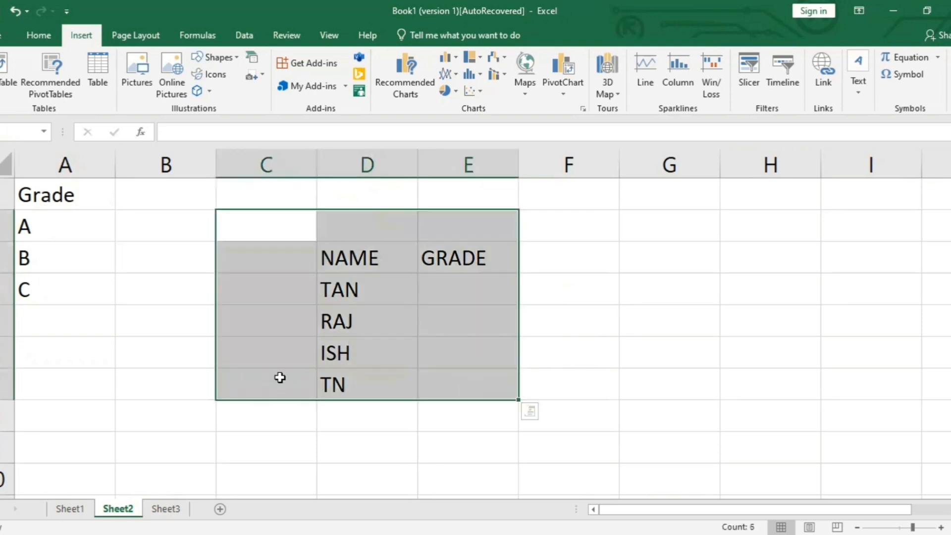
pyautogui.moveTo(109, 295); pyautogui.dragTo(64, 204)
pyautogui.click(475, 290)
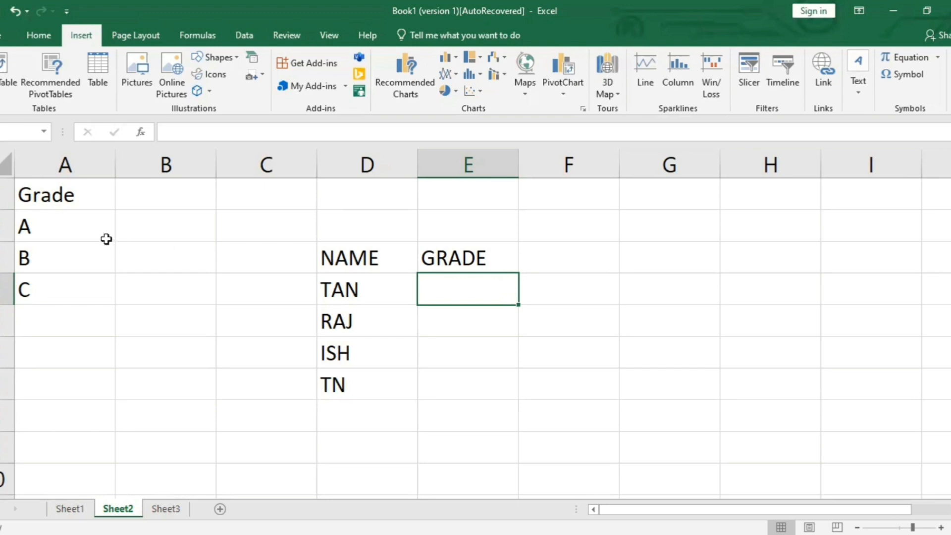
# Convert the grade list in A1:A4 into a table without marking the first row as headers
pyautogui.click(37, 192)
pyautogui.moveTo(60, 246); pyautogui.dragTo(85, 298)
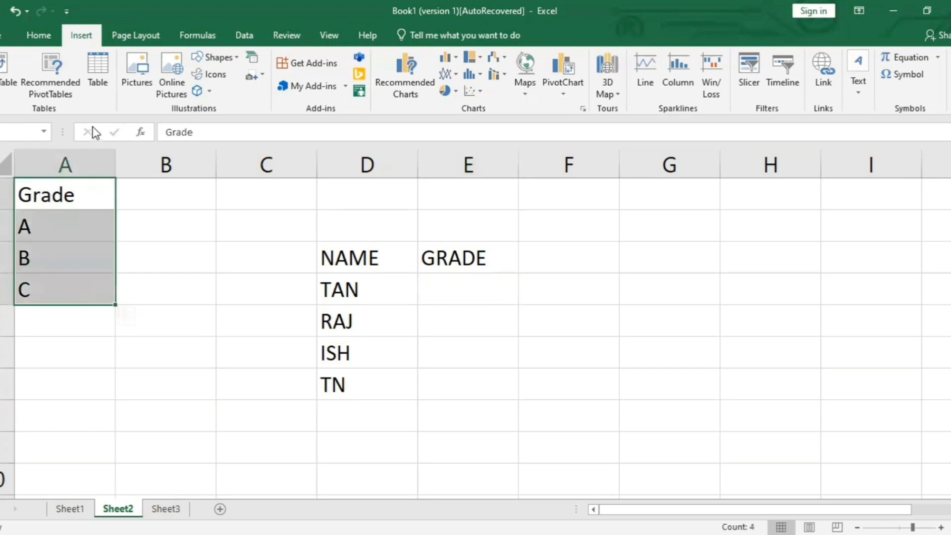
pyautogui.click(94, 72)
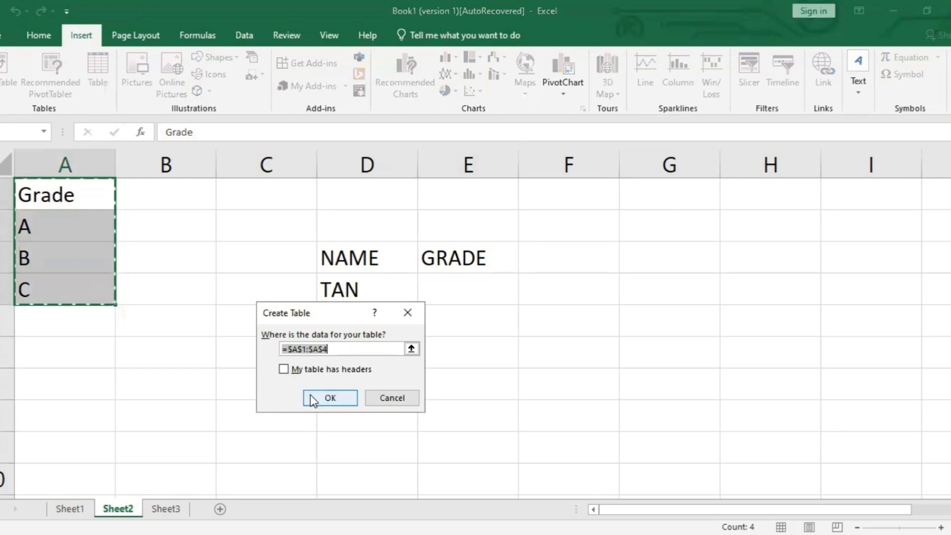
pyautogui.click(310, 395)
# Add list data validation to B3 using the table's A, B and C cells as source, and check its drop-down choices
pyautogui.click(148, 260)
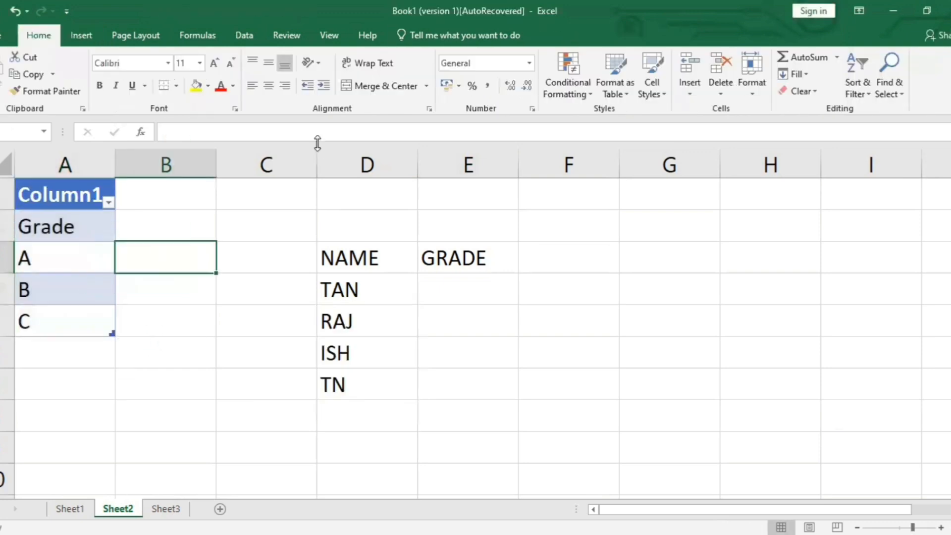
pyautogui.click(242, 35)
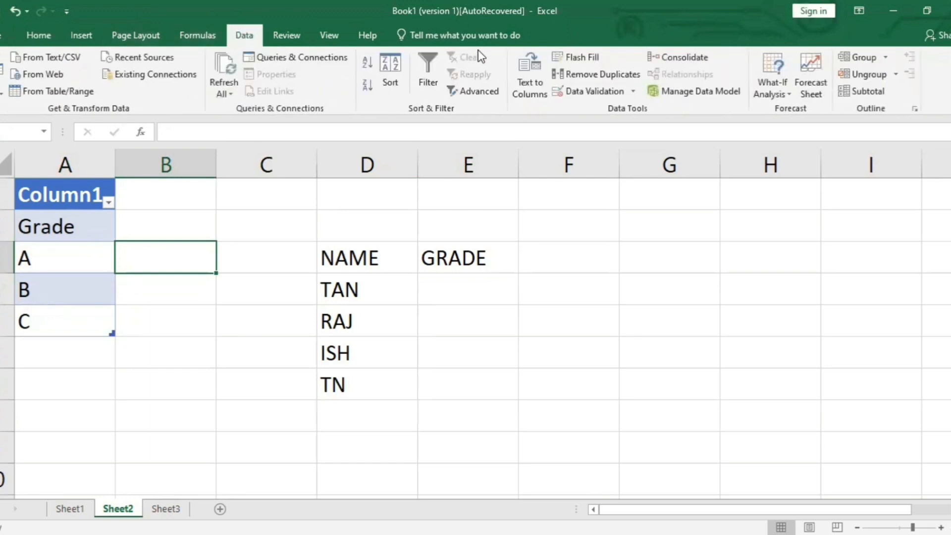
pyautogui.click(607, 93)
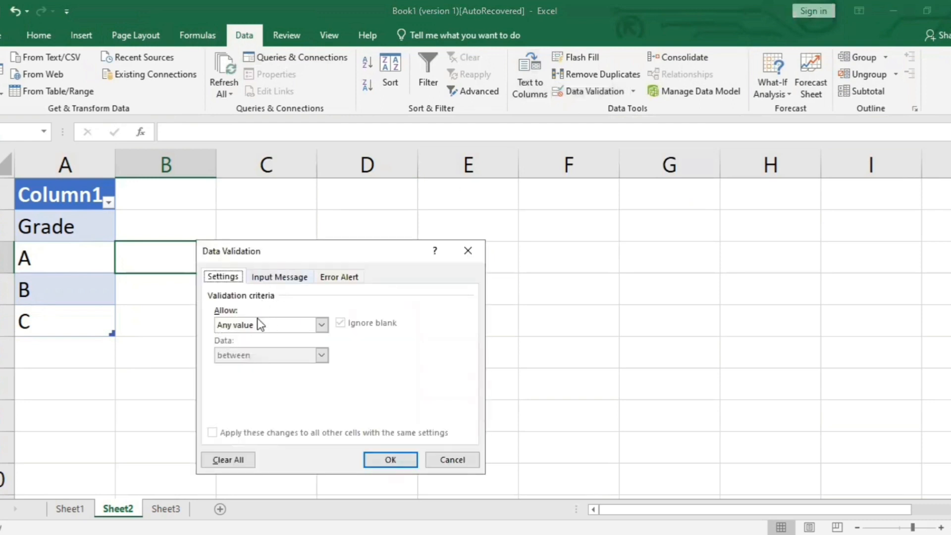
pyautogui.click(271, 325)
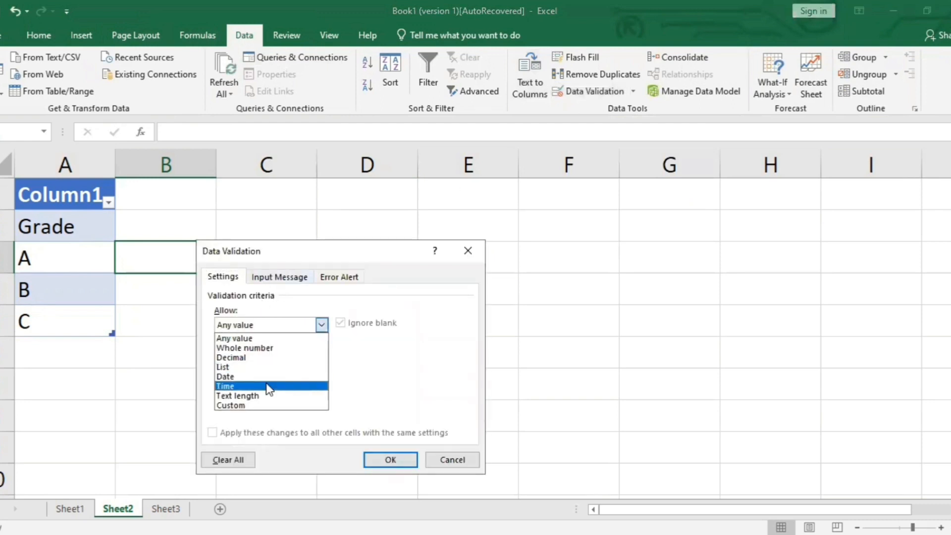
pyautogui.click(268, 371)
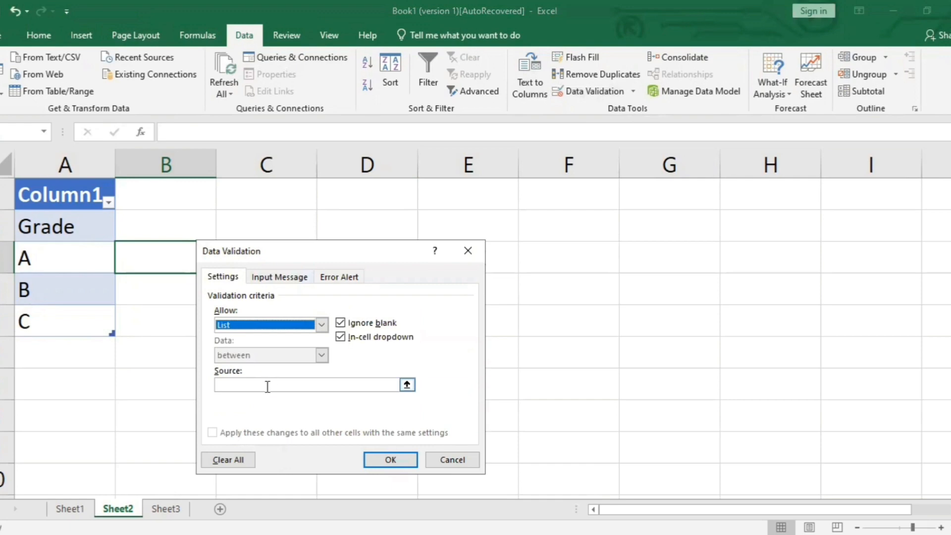
pyautogui.click(266, 385)
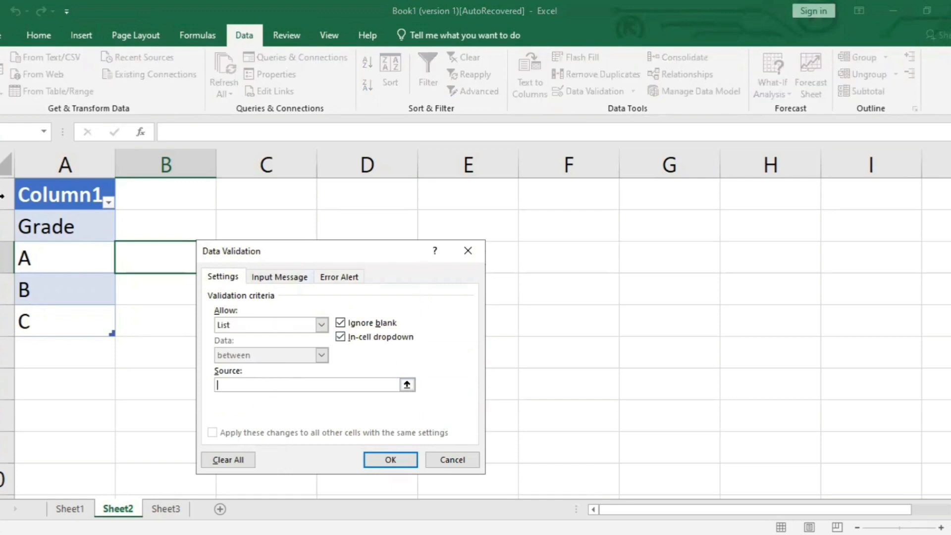
pyautogui.click(32, 220)
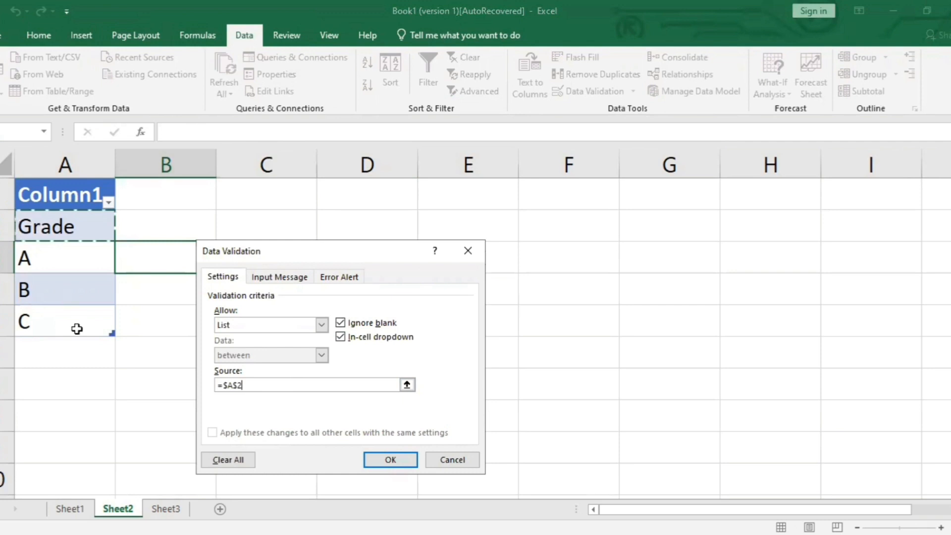
pyautogui.moveTo(77, 329); pyautogui.dragTo(57, 240)
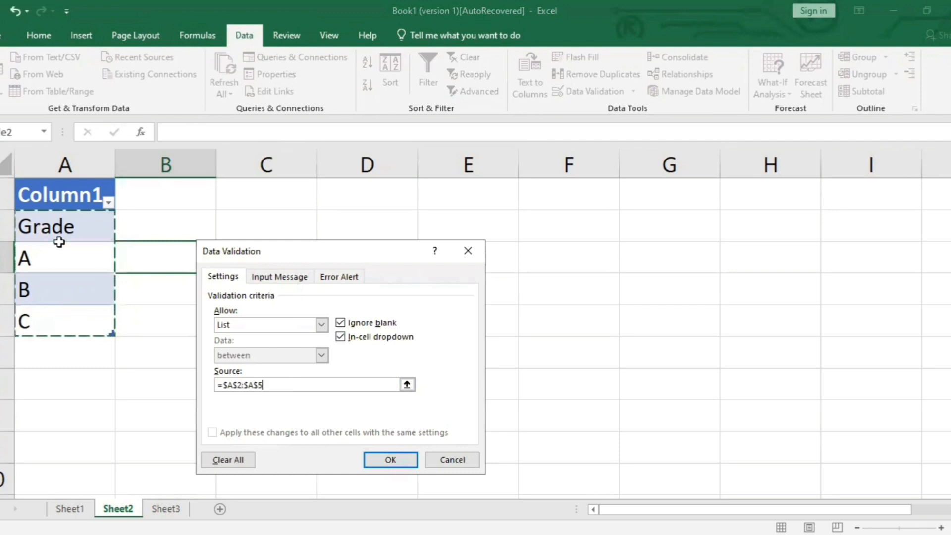
pyautogui.click(38, 251)
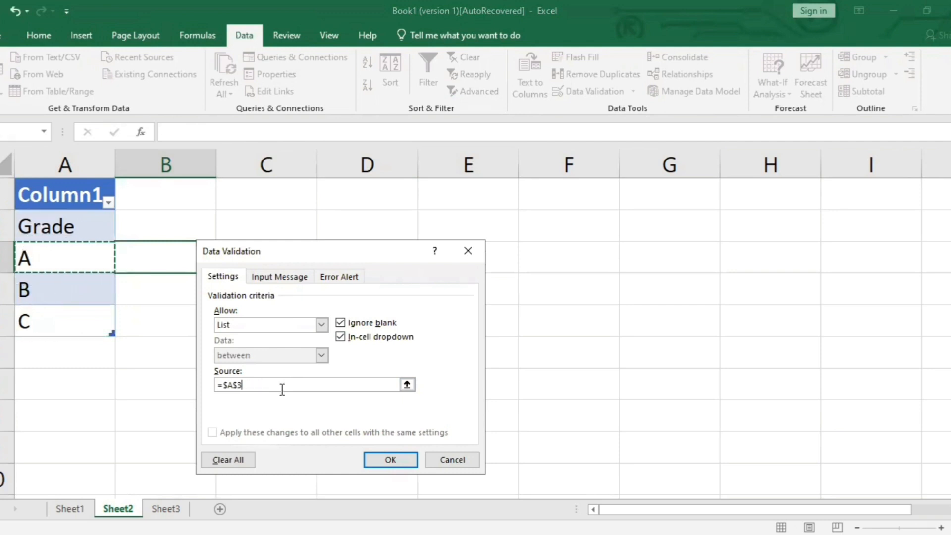
pyautogui.click(389, 459)
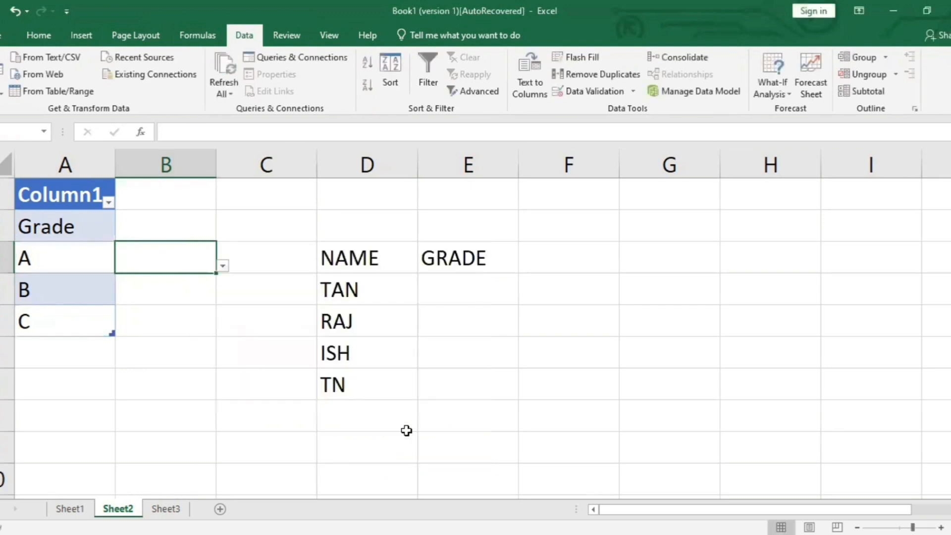
pyautogui.click(223, 266)
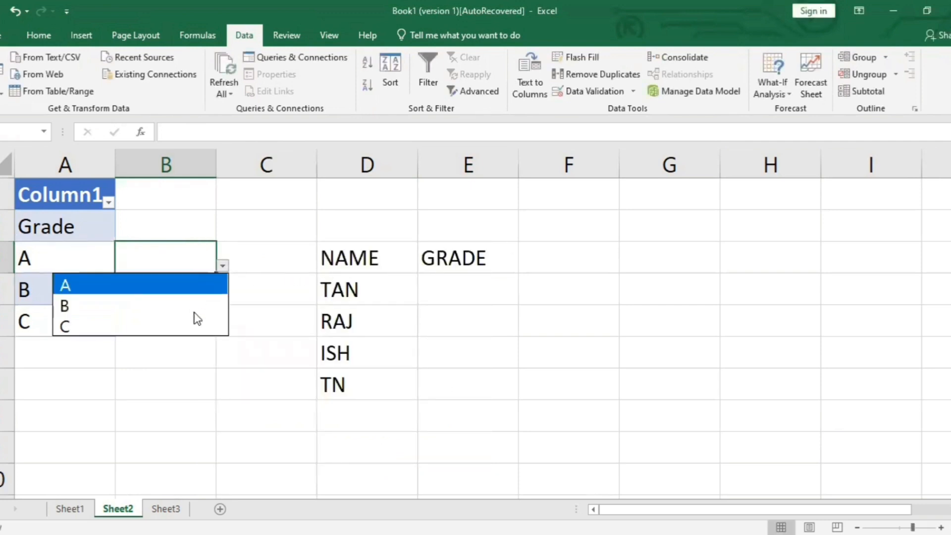
pyautogui.click(223, 266)
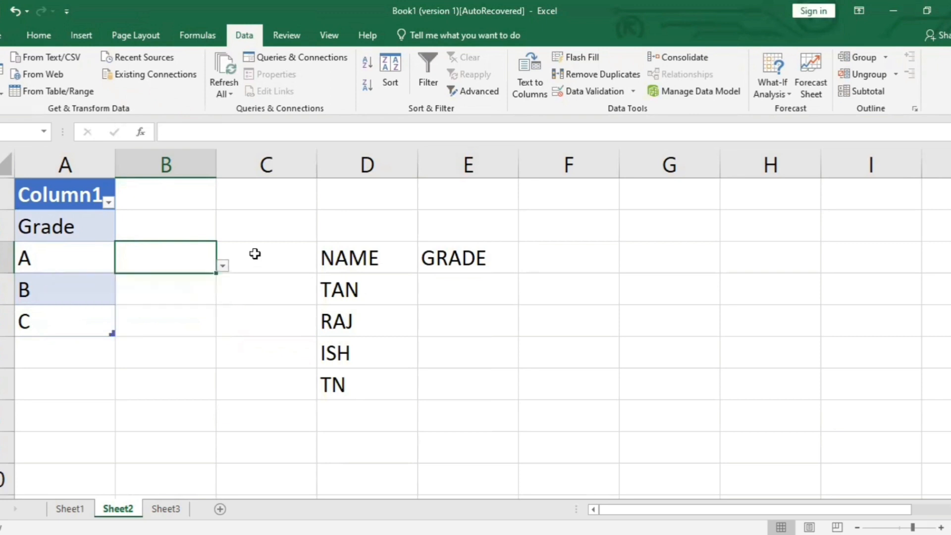
# Add list data validation to E4 under GRADE, with the table's A, B and C cells as source
pyautogui.click(489, 293)
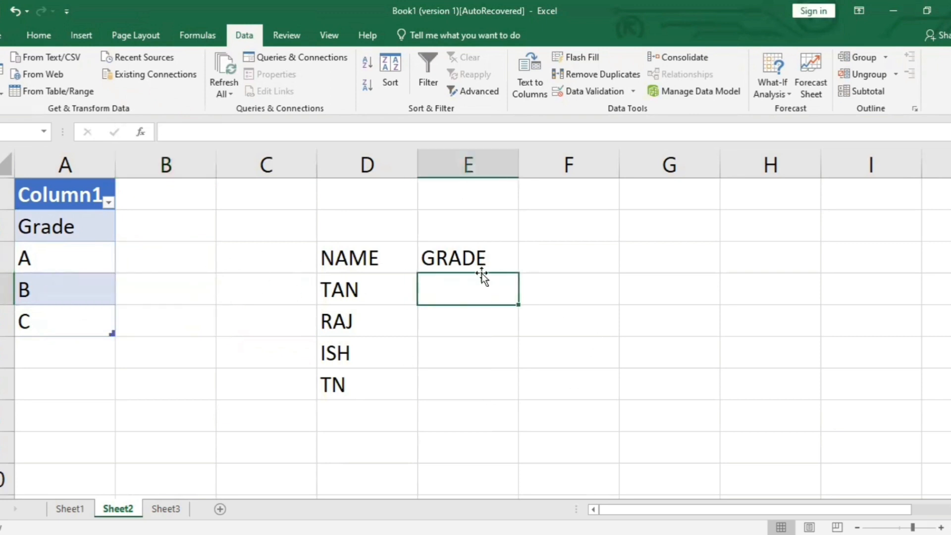
pyautogui.click(595, 87)
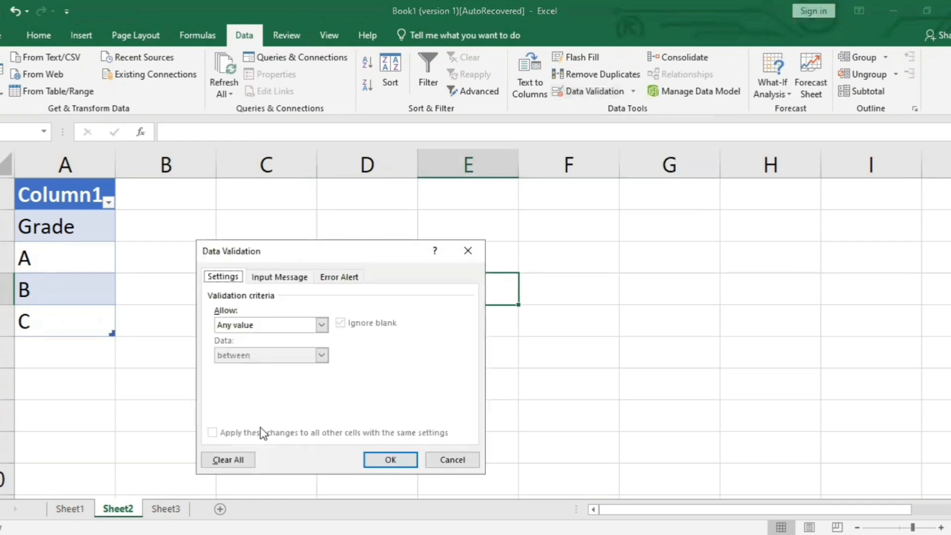
pyautogui.click(253, 327)
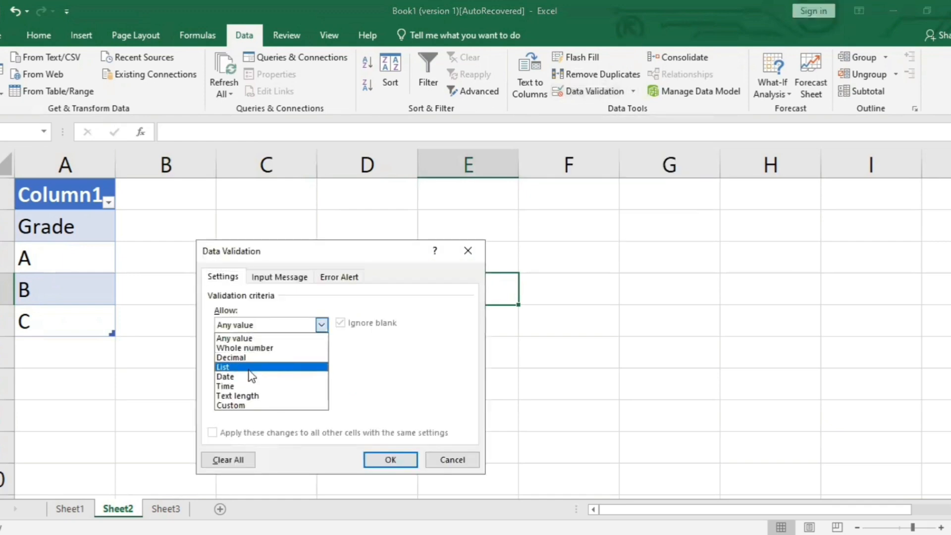
pyautogui.click(249, 369)
pyautogui.click(36, 264)
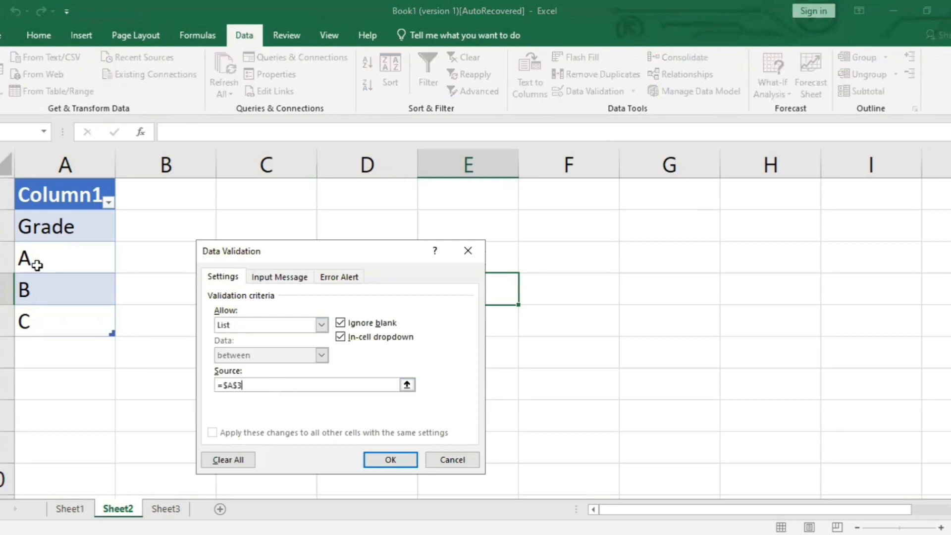
pyautogui.moveTo(36, 264); pyautogui.dragTo(78, 334)
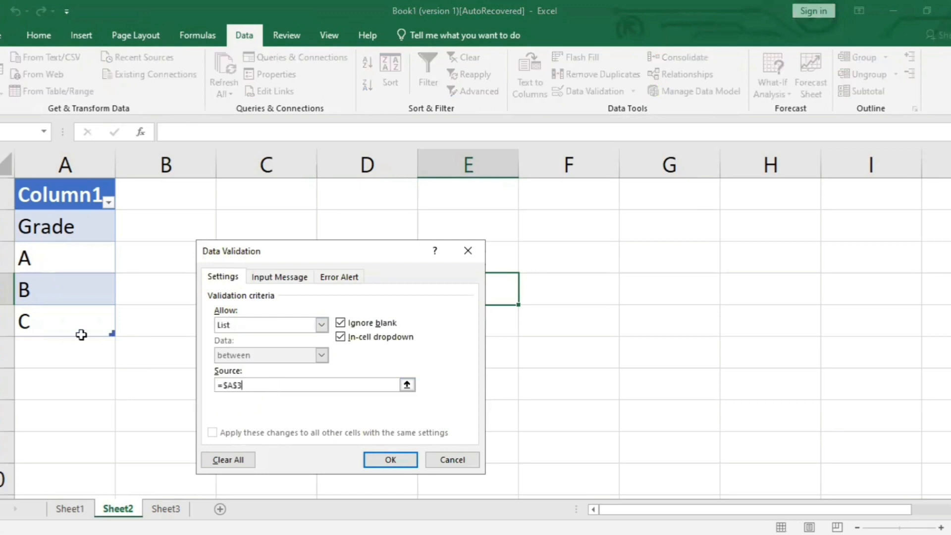
pyautogui.click(376, 455)
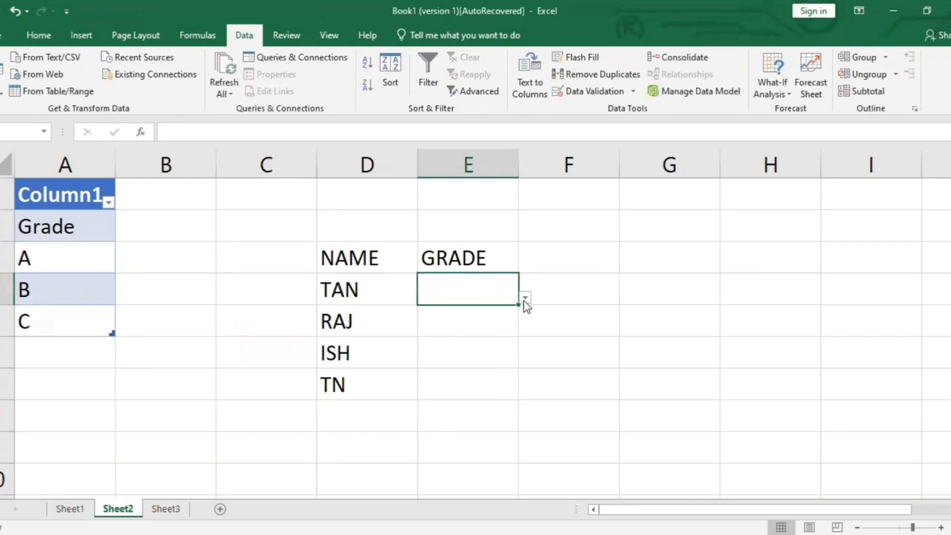
# Pick grade B from the validation list in E4
pyautogui.click(525, 298)
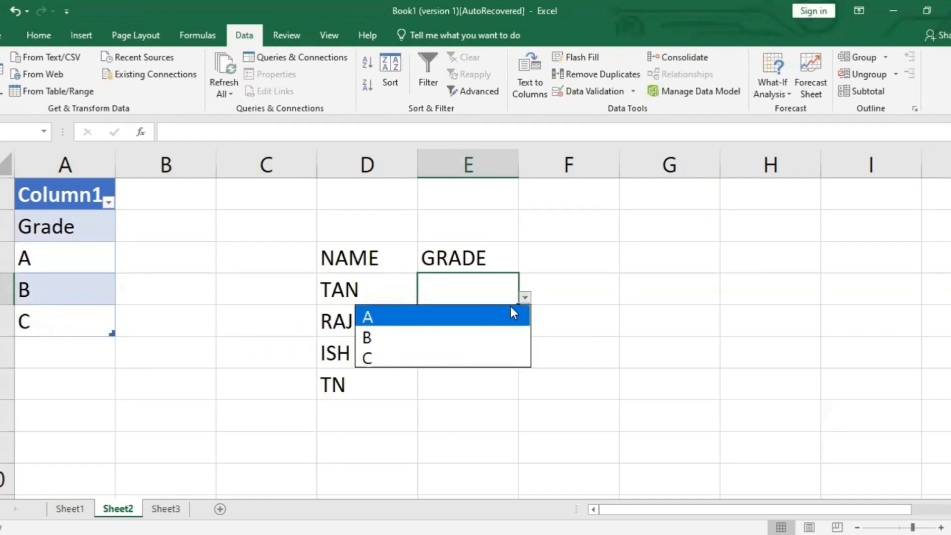
pyautogui.click(490, 338)
pyautogui.click(510, 329)
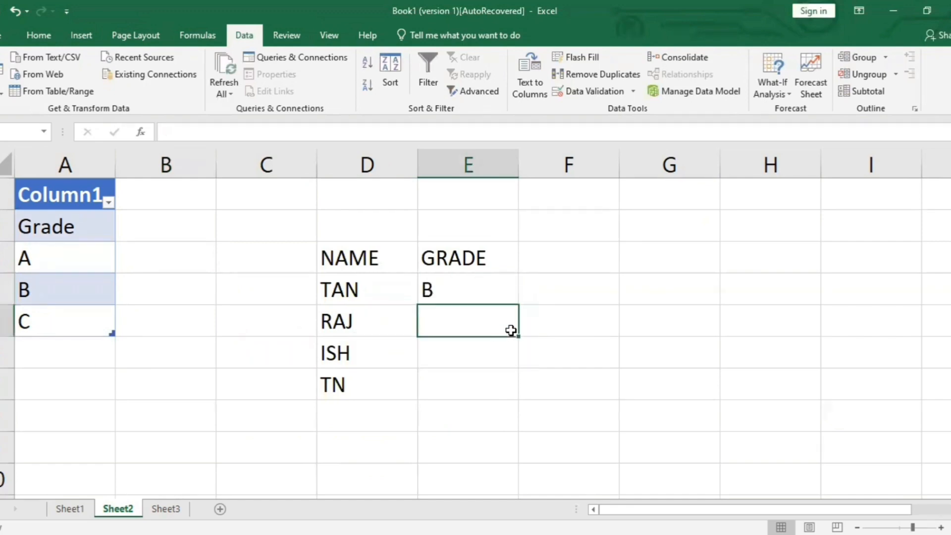
# Set the grade in E4 to C from its validation list
pyautogui.click(502, 295)
pyautogui.click(522, 299)
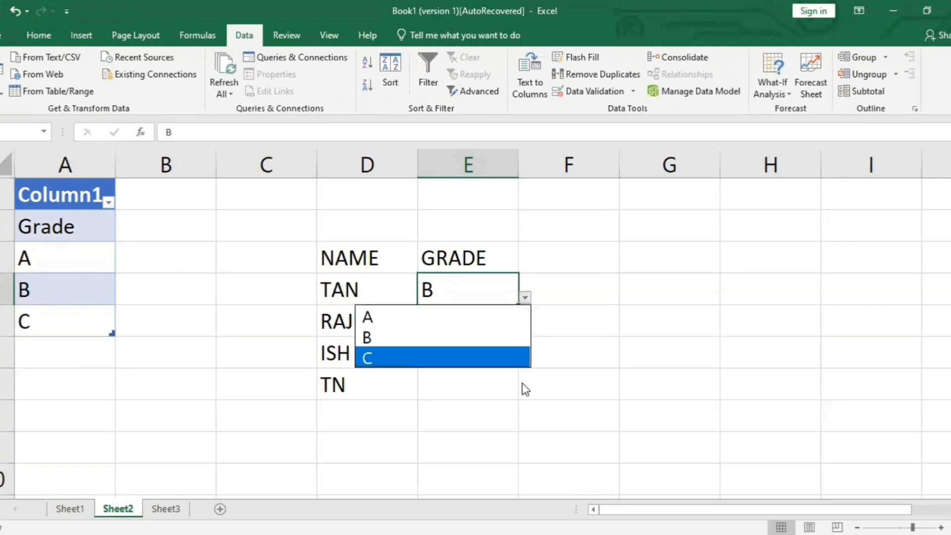
pyautogui.click(522, 356)
pyautogui.click(548, 283)
# Copy the E4 grade cell with its validation list down to E7, and set the grade in E5 to B
pyautogui.click(491, 293)
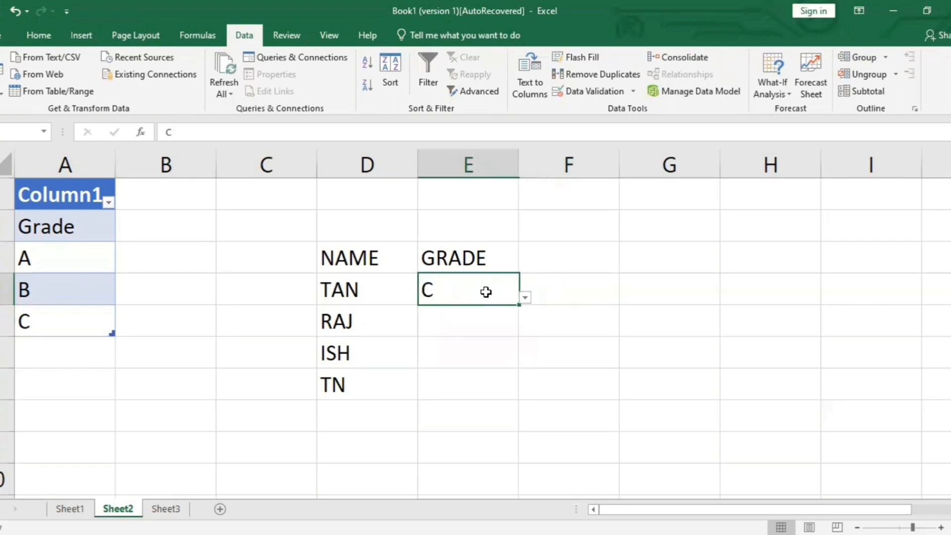
pyautogui.moveTo(518, 306); pyautogui.dragTo(516, 393)
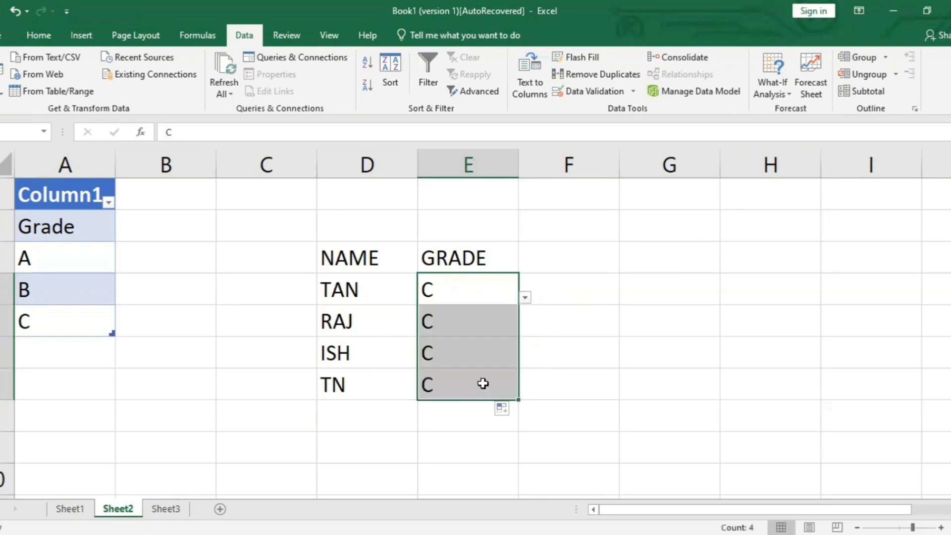
pyautogui.click(511, 329)
pyautogui.click(526, 330)
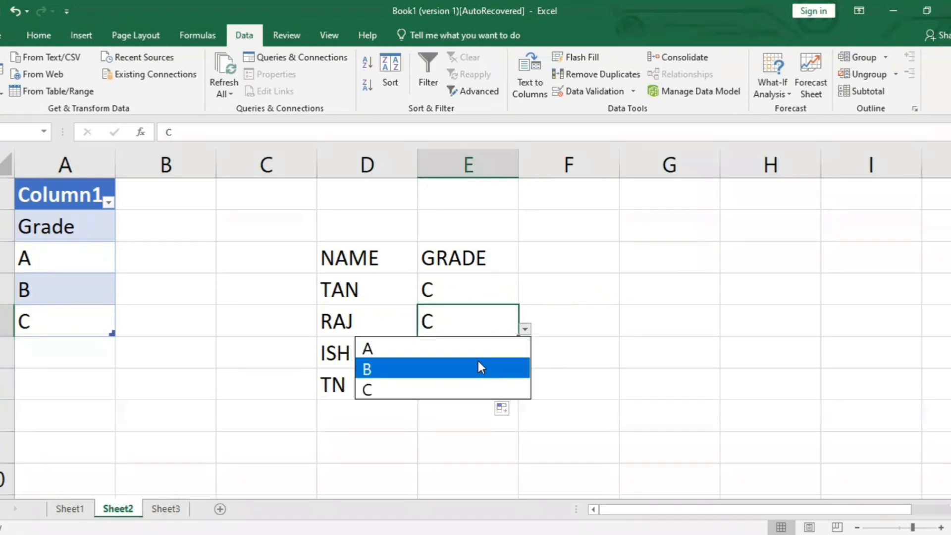
pyautogui.click(477, 362)
# Set the grade in E6 to A from its validation list
pyautogui.click(493, 363)
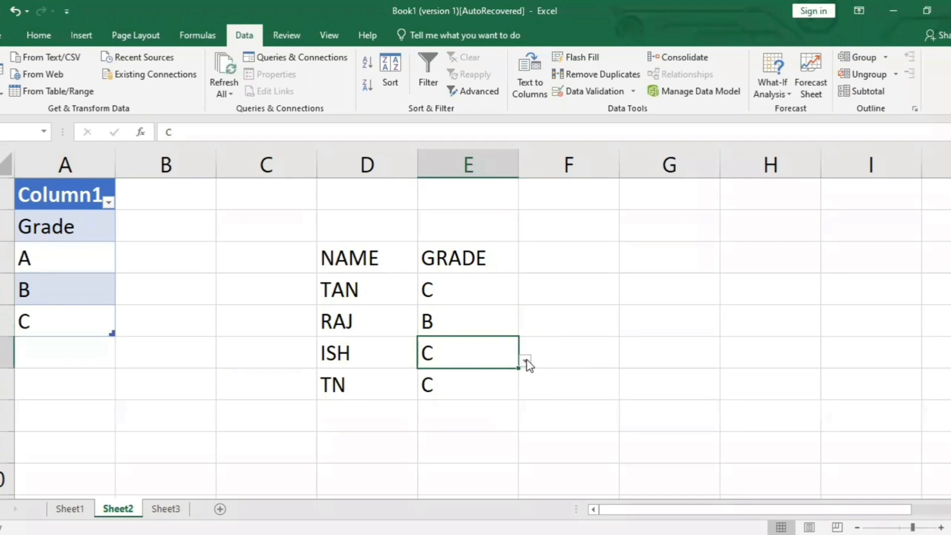
pyautogui.click(526, 360)
pyautogui.click(471, 384)
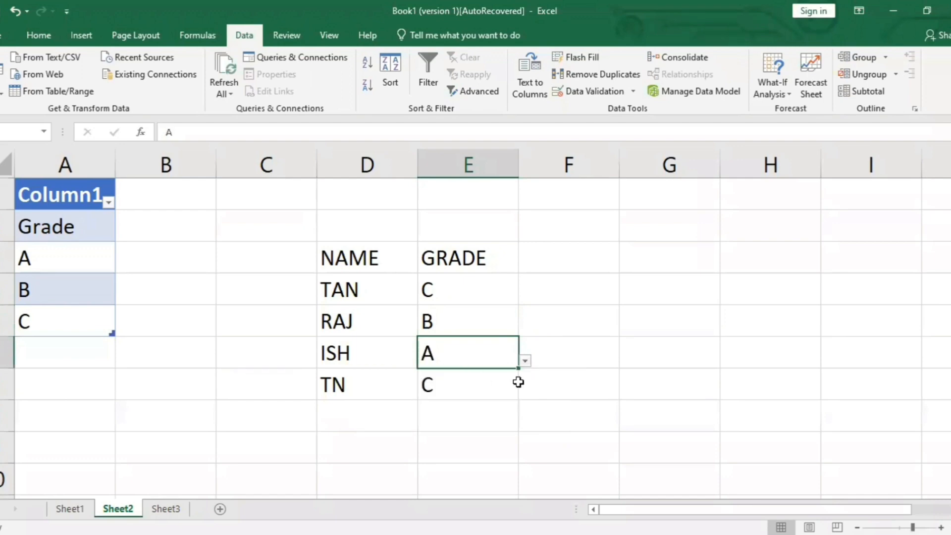
pyautogui.click(559, 385)
pyautogui.moveTo(299, 220); pyautogui.dragTo(486, 398)
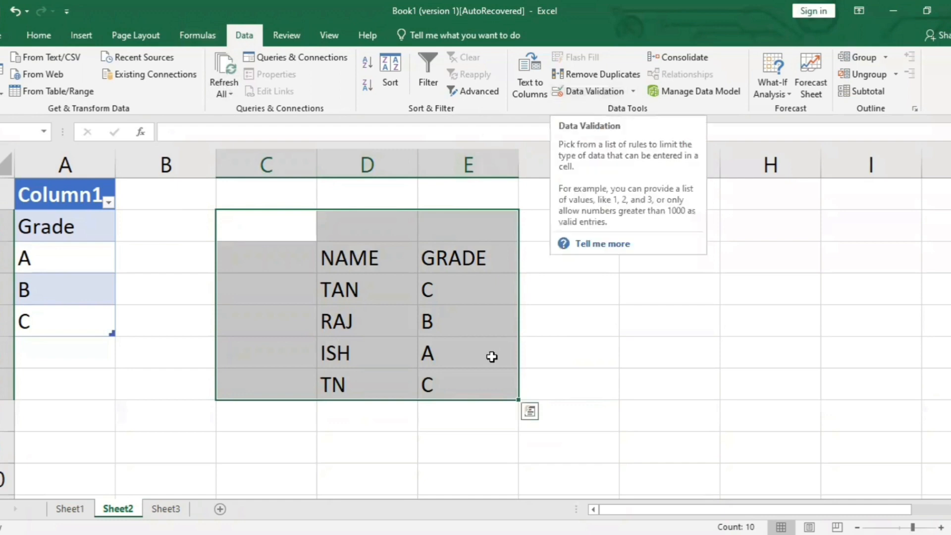
pyautogui.moveTo(54, 235); pyautogui.dragTo(85, 334)
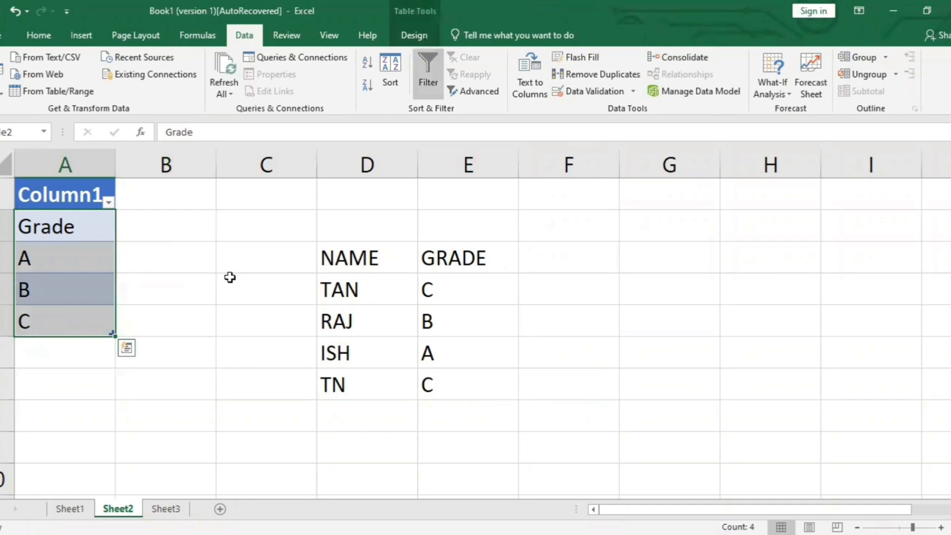
# Insert a hyperlink on the Name header in Sheet1 that points to cell A1 of Sheet2 in this document
pyautogui.moveTo(361, 230); pyautogui.dragTo(519, 427)
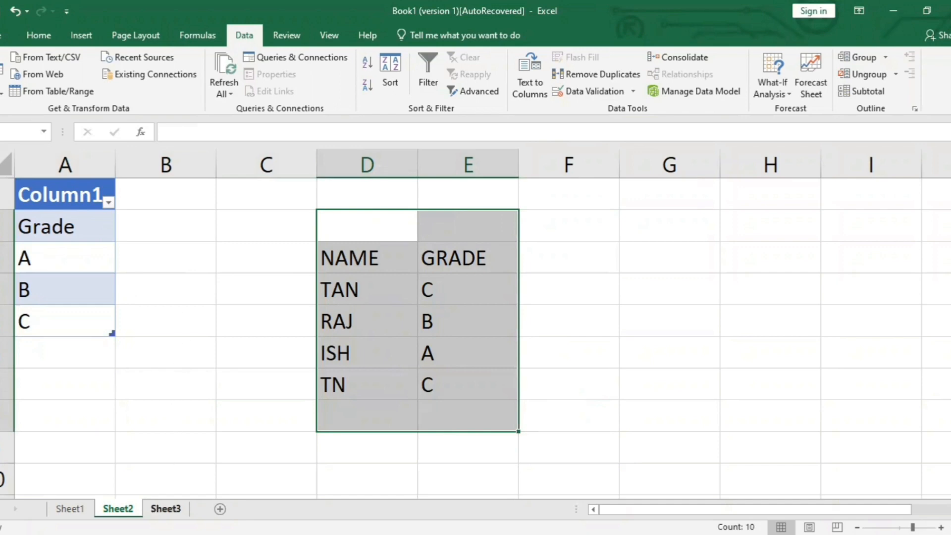
pyautogui.click(70, 509)
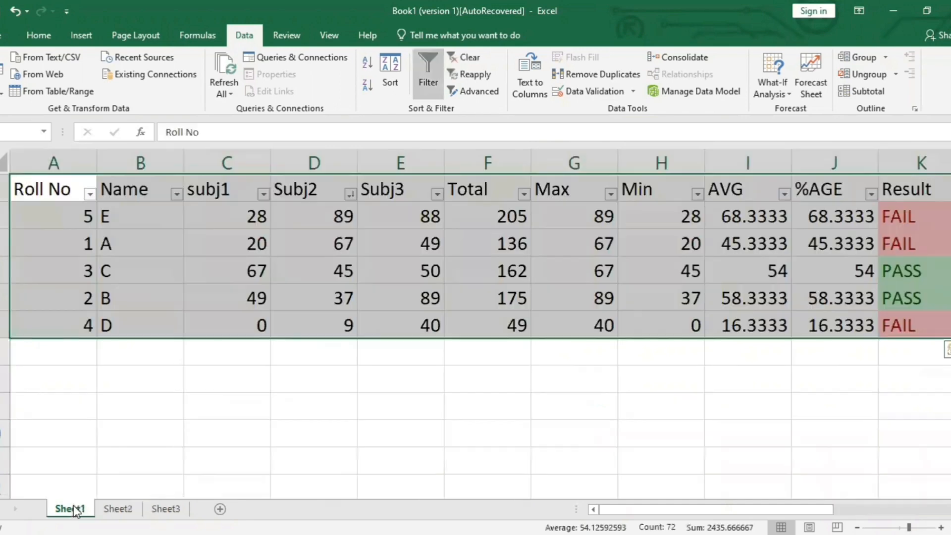
pyautogui.click(164, 408)
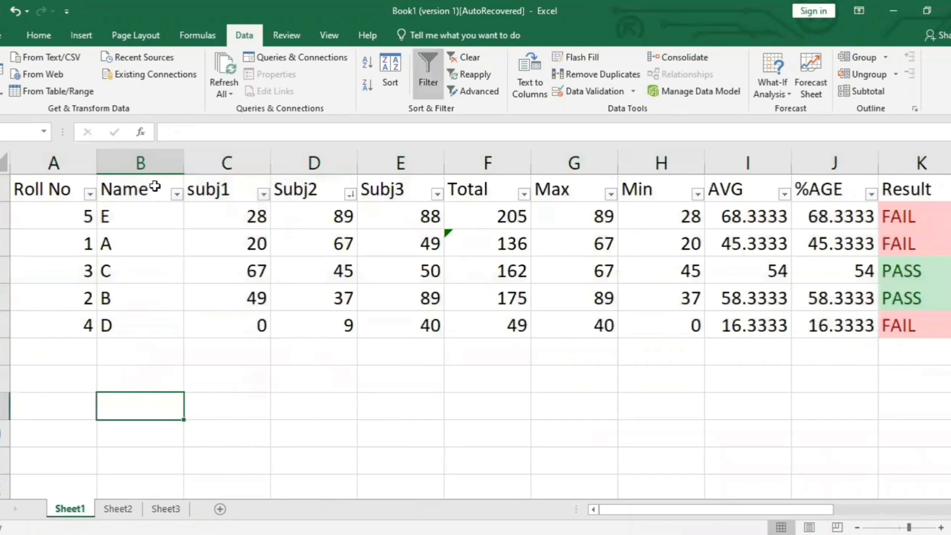
pyautogui.doubleClick(112, 189)
pyautogui.moveTo(149, 194); pyautogui.dragTo(101, 190)
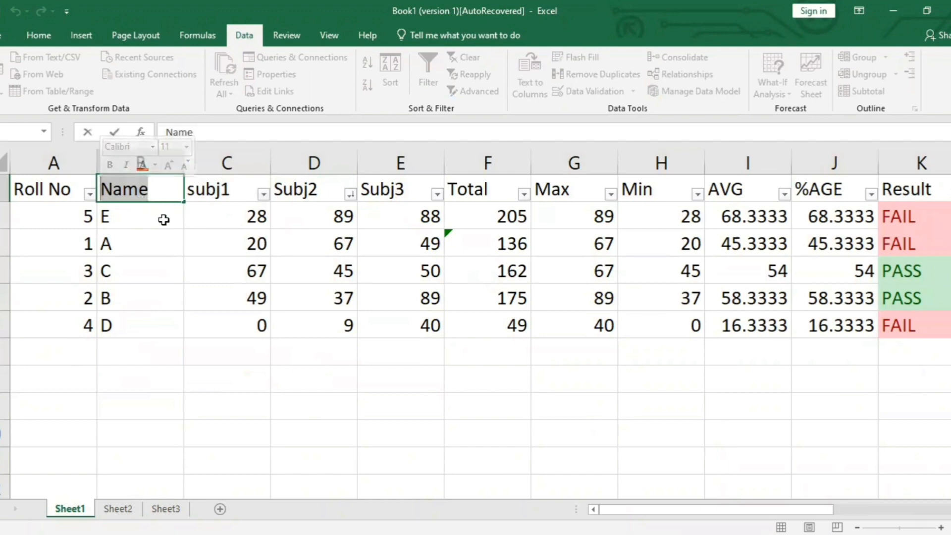
pyautogui.click(153, 202)
pyautogui.click(148, 194)
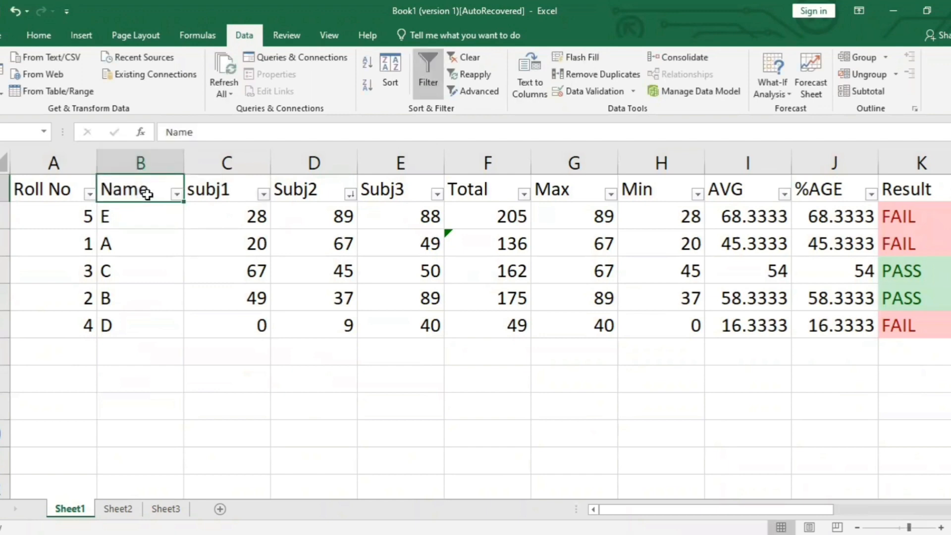
pyautogui.hotkey('ctrl', 'k')
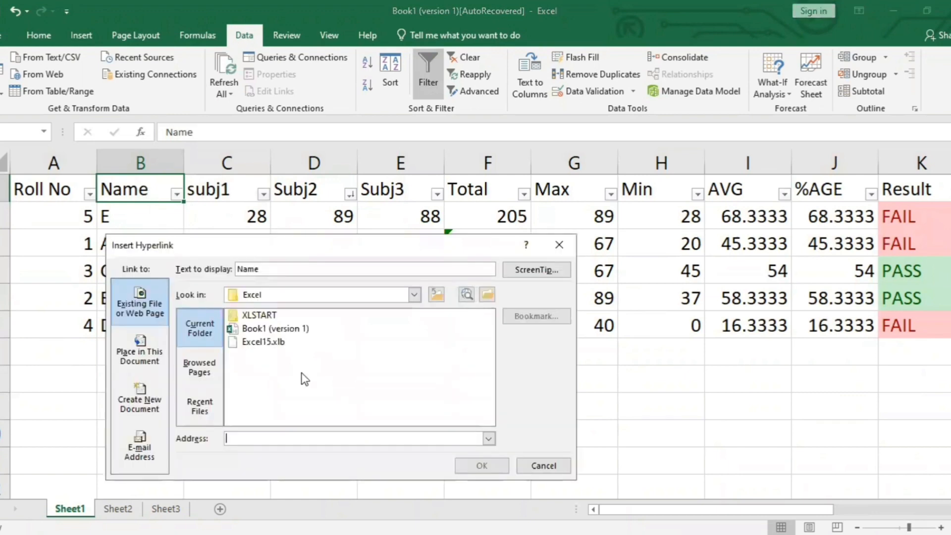
pyautogui.click(145, 365)
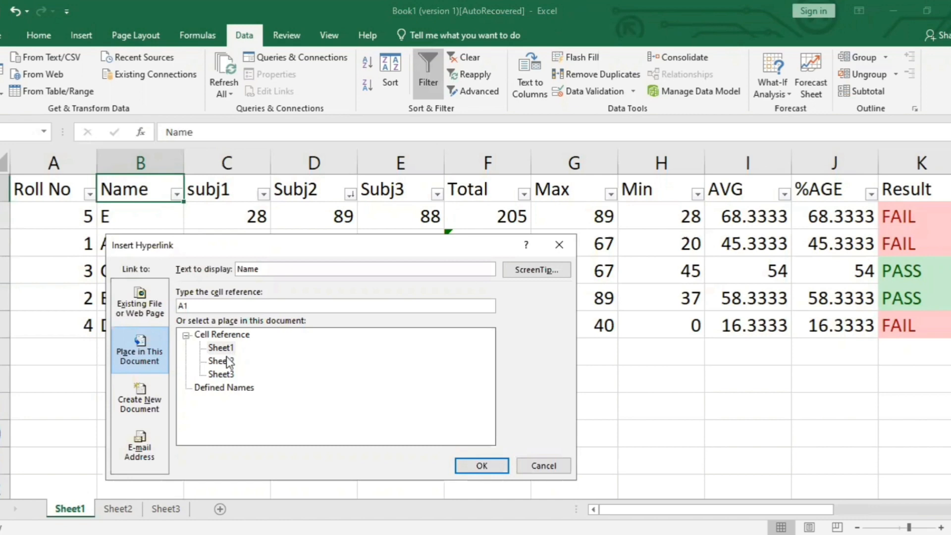
pyautogui.click(229, 366)
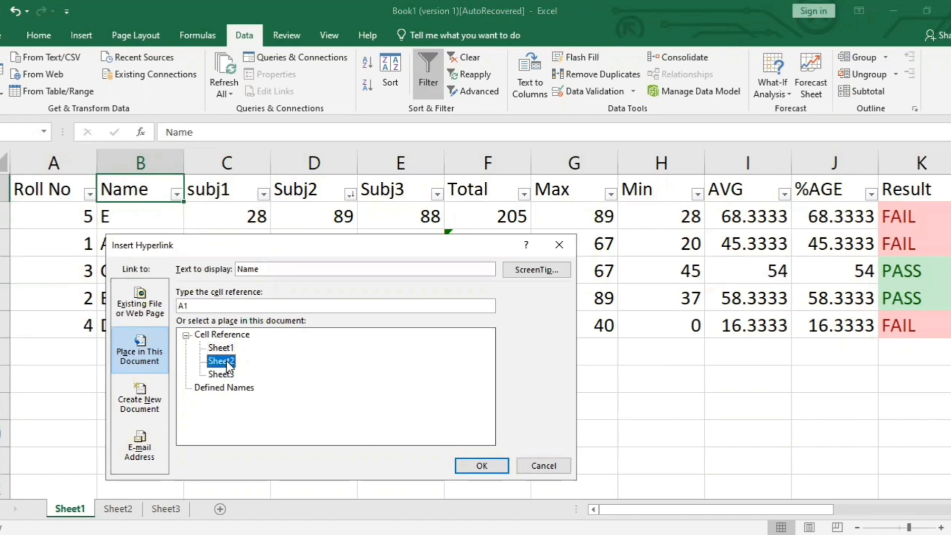
pyautogui.press('Return')
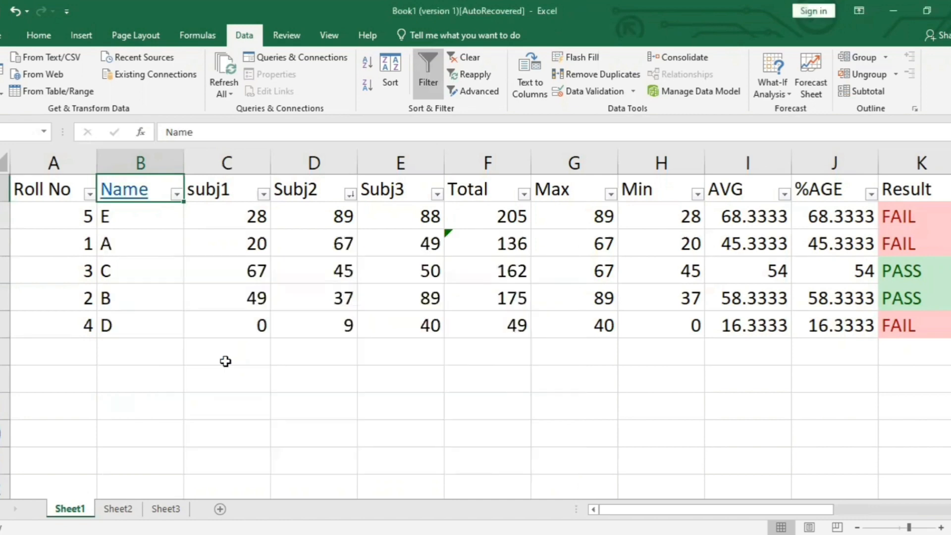
# Follow the Name hyperlink to test its target sheet, and return to Sheet1
pyautogui.click(138, 200)
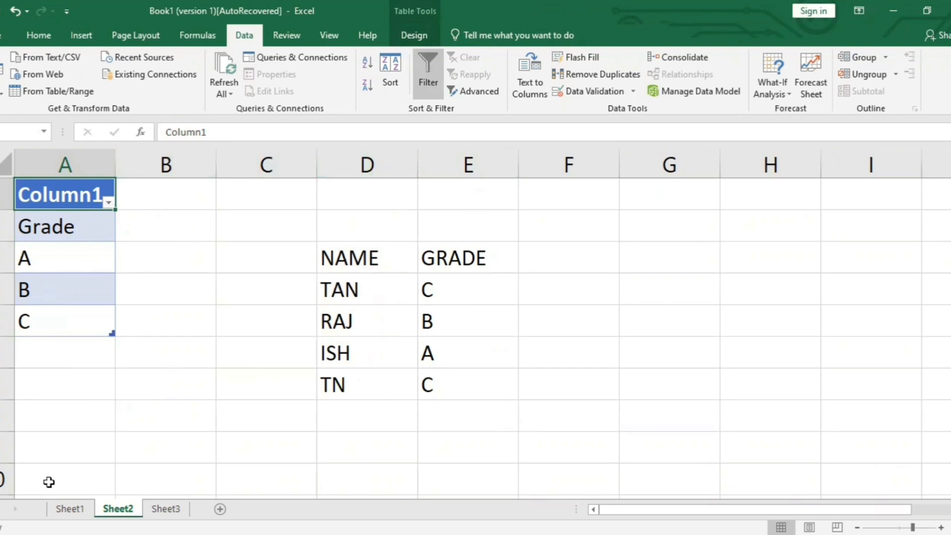
pyautogui.click(69, 509)
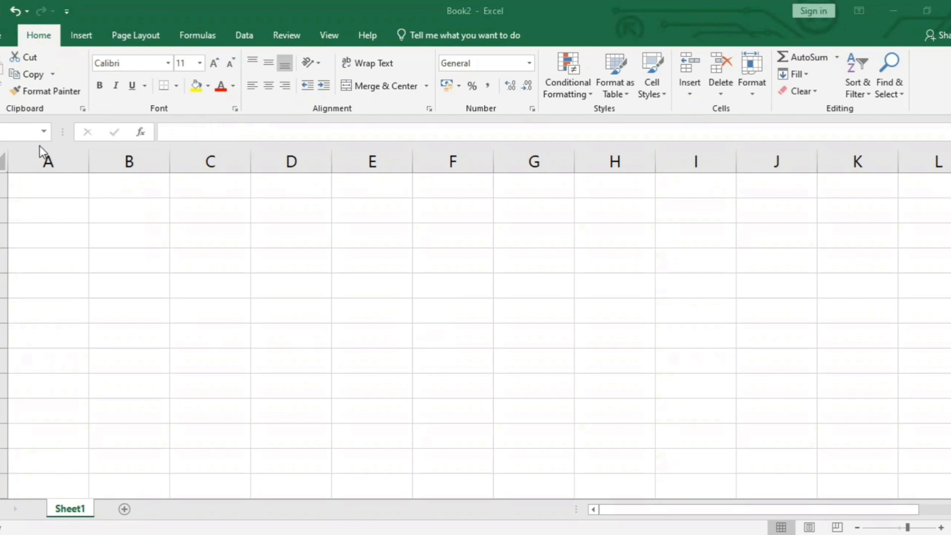
# Enter 30 in cell A1 of the blank workbook Book2
pyautogui.click(47, 184)
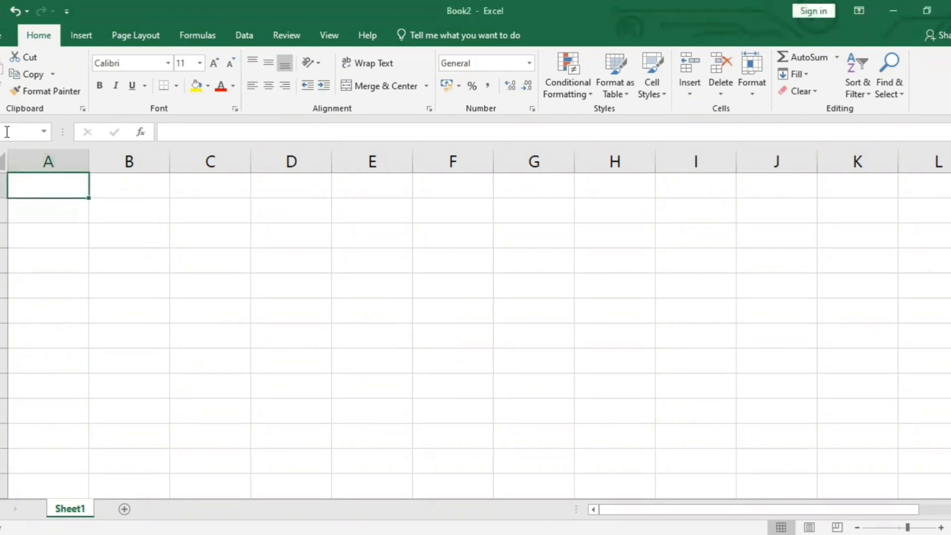
pyautogui.doubleClick(50, 184)
pyautogui.write('30')
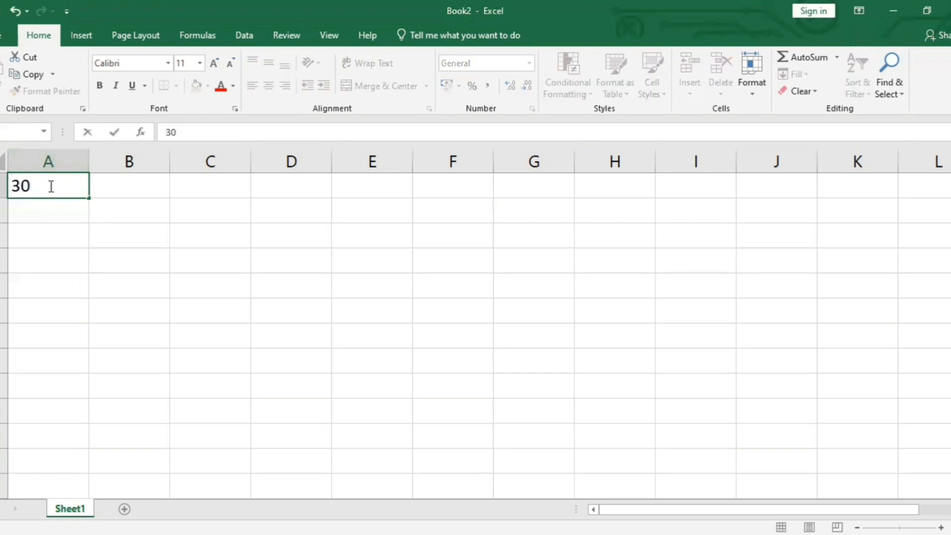
pyautogui.moveTo(177, 131); pyautogui.dragTo(161, 131)
pyautogui.moveTo(39, 192); pyautogui.dragTo(11, 188)
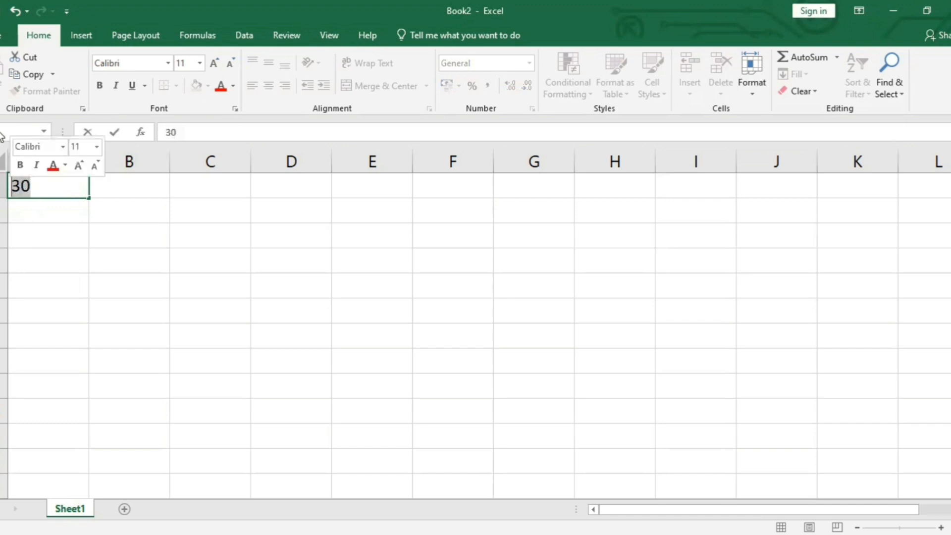
pyautogui.click(53, 206)
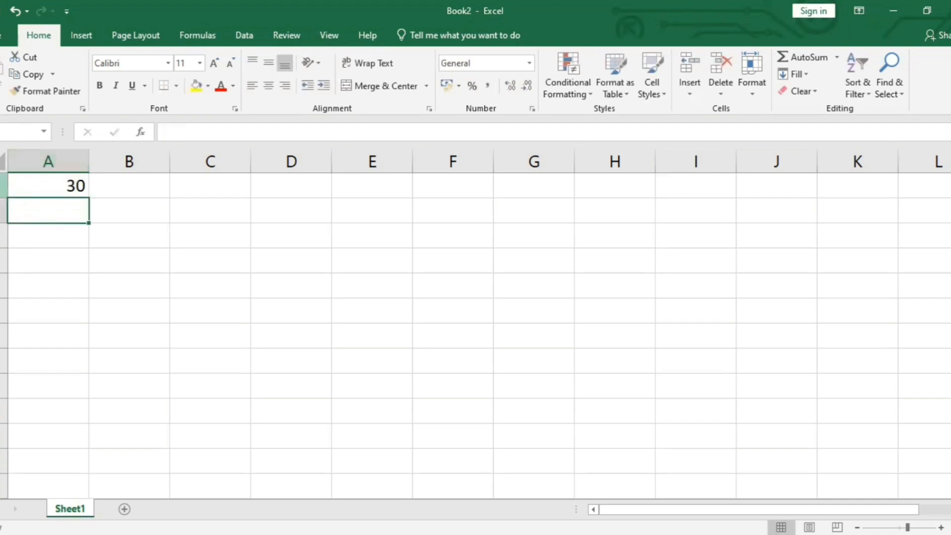
# Enter the formula =A1+B1+C1 in cell B2
pyautogui.click(72, 187)
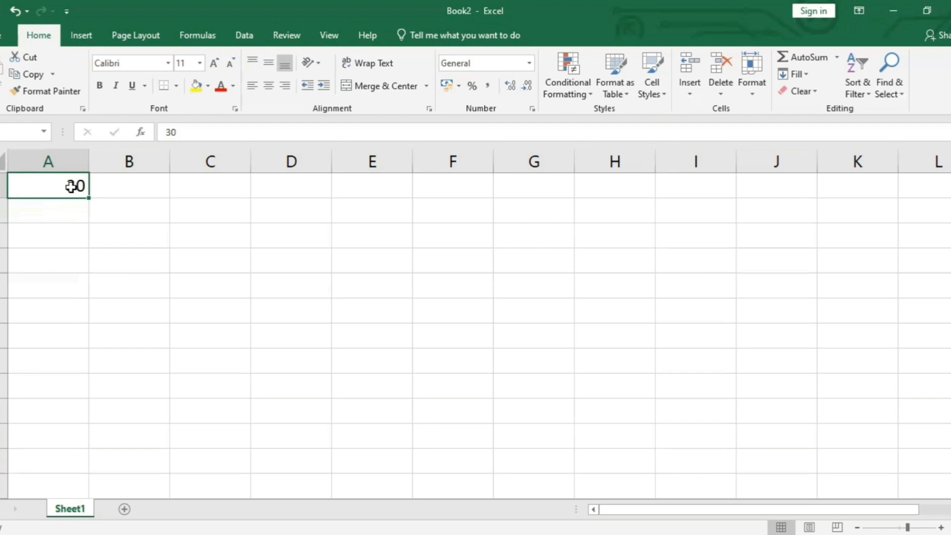
pyautogui.click(129, 206)
pyautogui.doubleClick(130, 207)
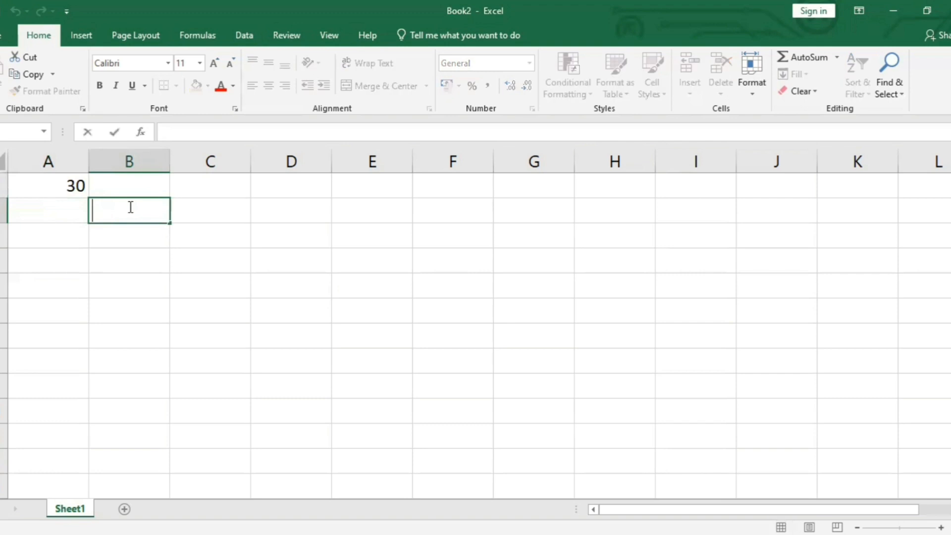
pyautogui.write('=a')
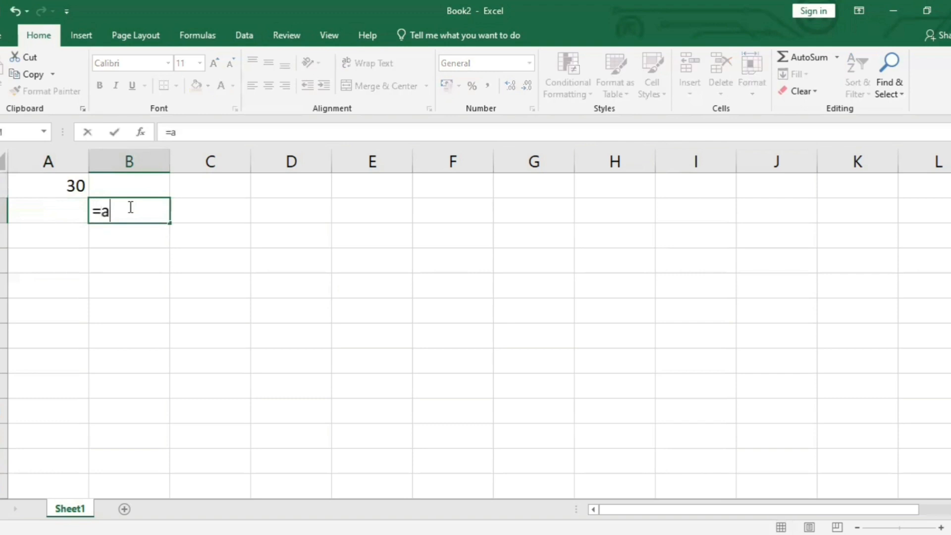
pyautogui.write('1+')
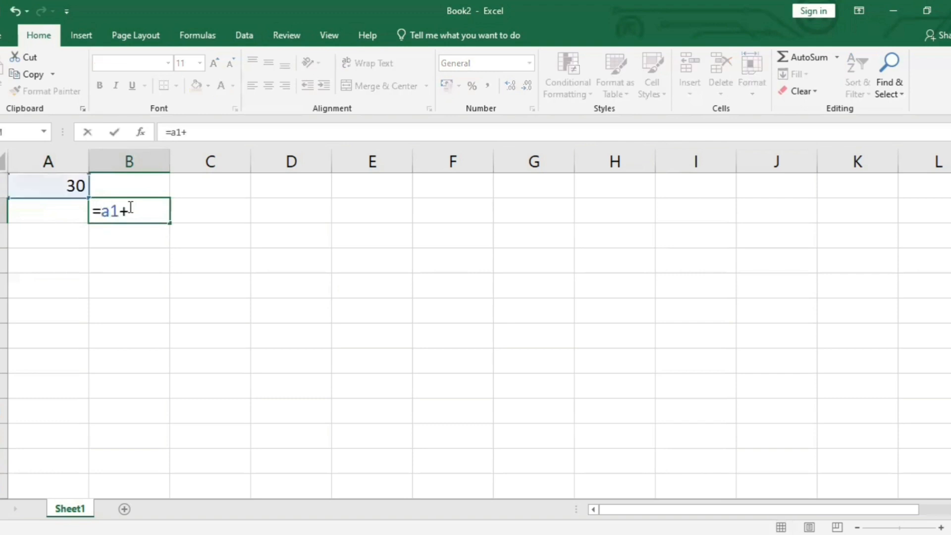
pyautogui.write('b1+')
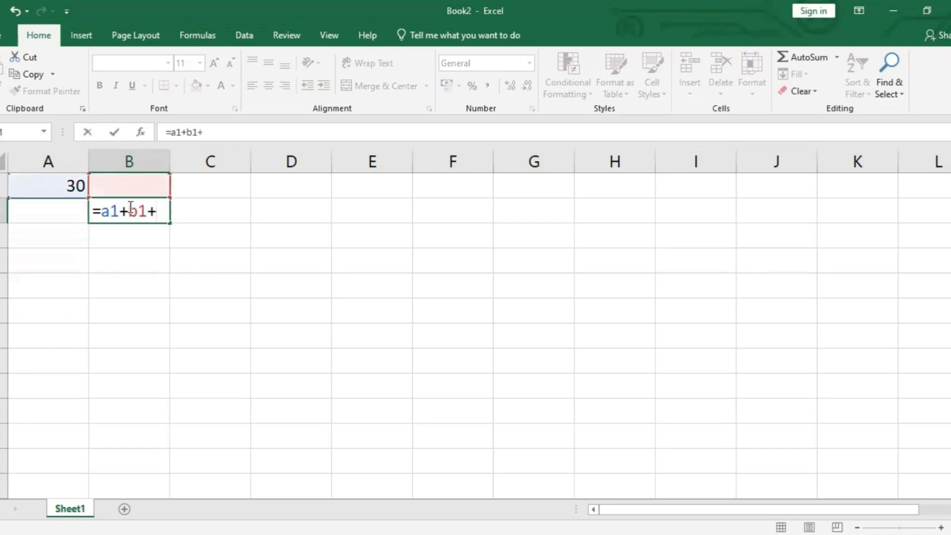
pyautogui.write('c1')
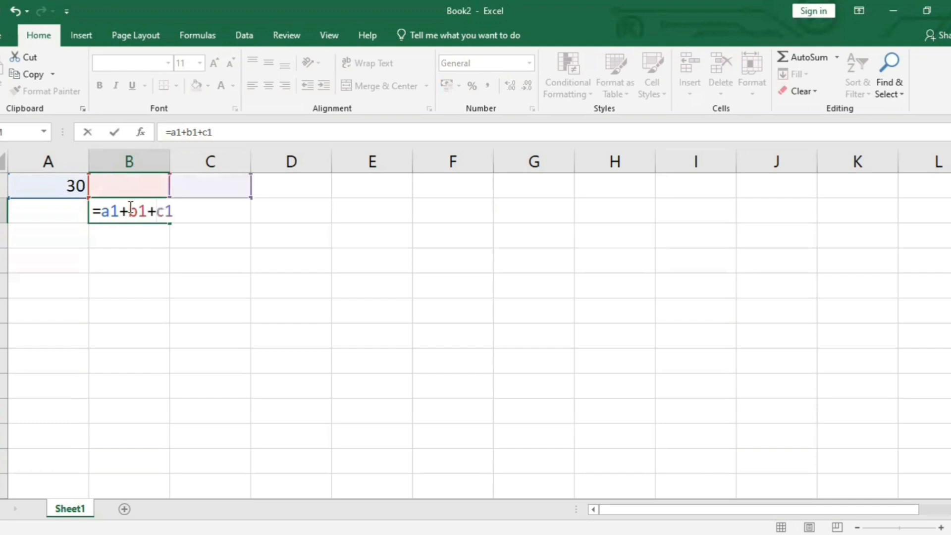
pyautogui.press('Return')
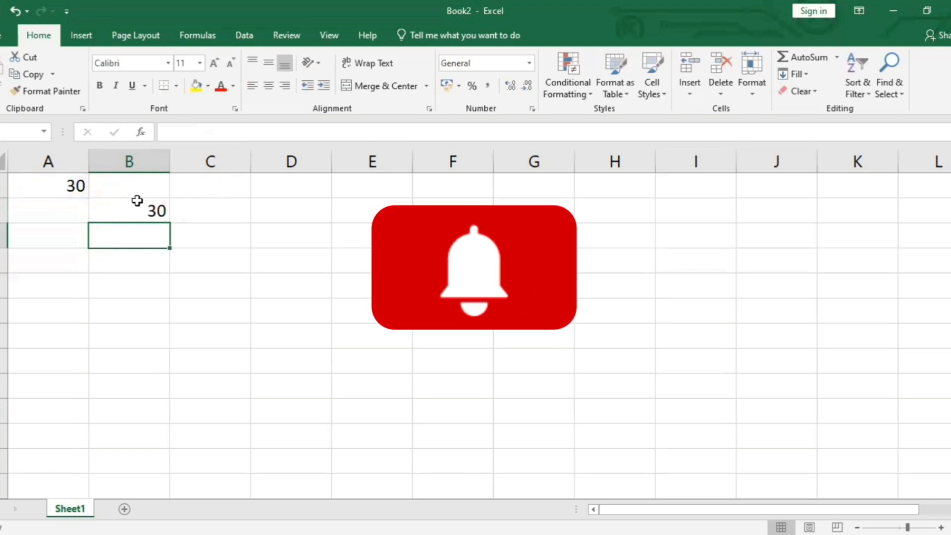
# Examine the cell references used by the formula in B2 without changing them
pyautogui.doubleClick(152, 210)
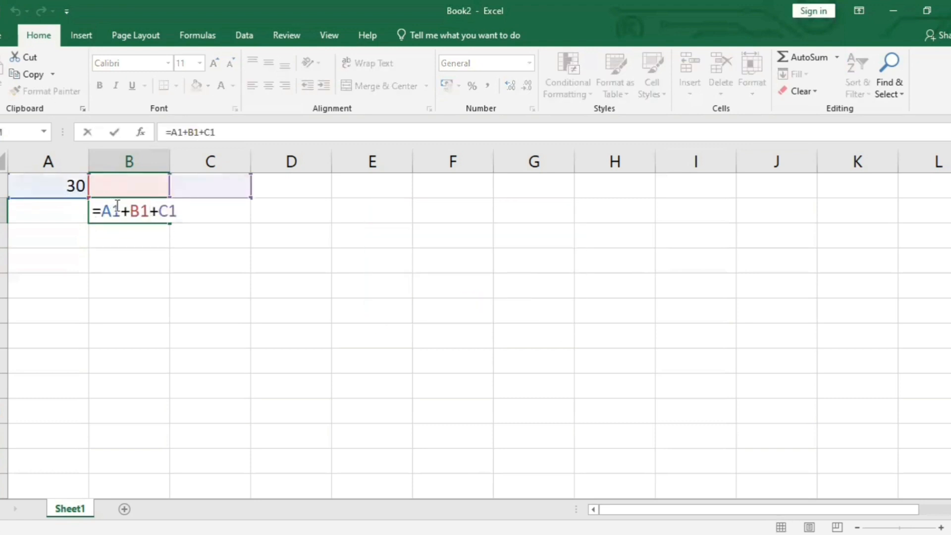
pyautogui.moveTo(121, 211); pyautogui.dragTo(101, 211)
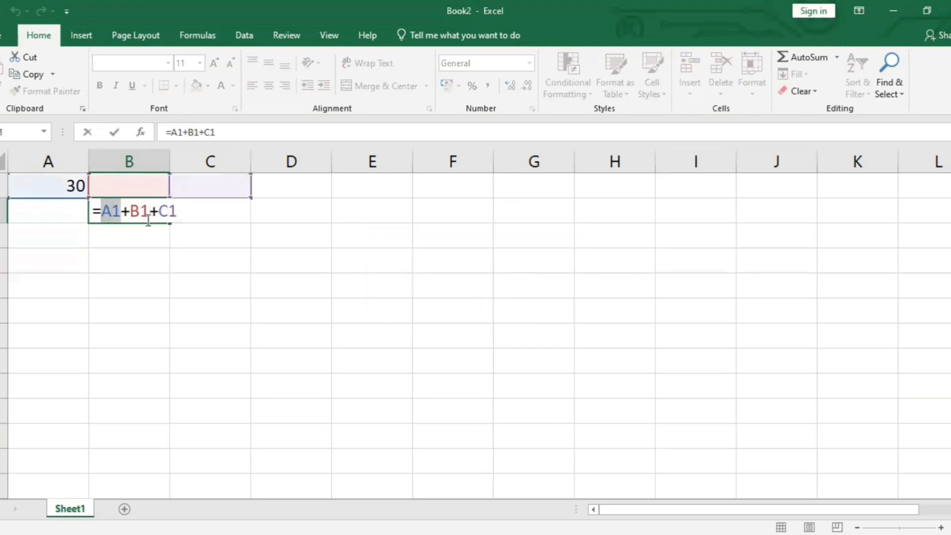
pyautogui.click(180, 212)
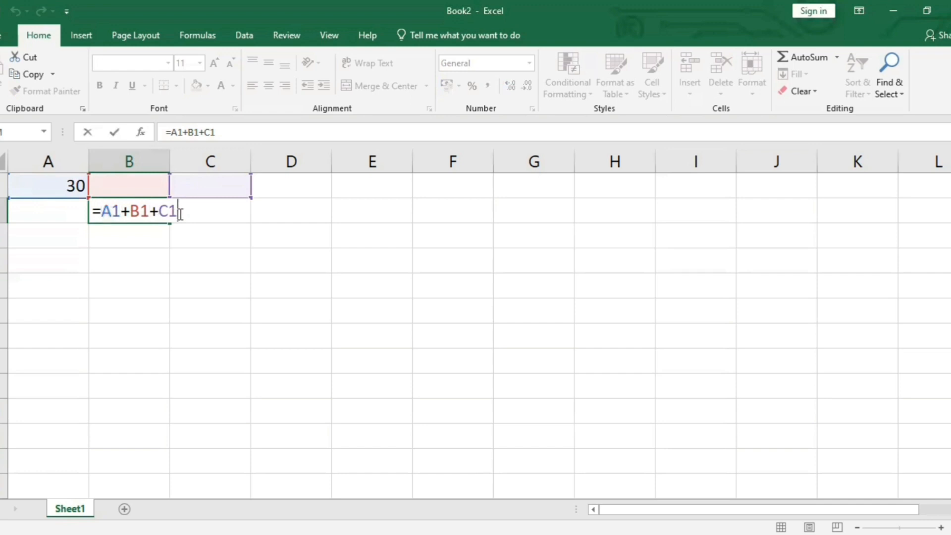
pyautogui.press('Return')
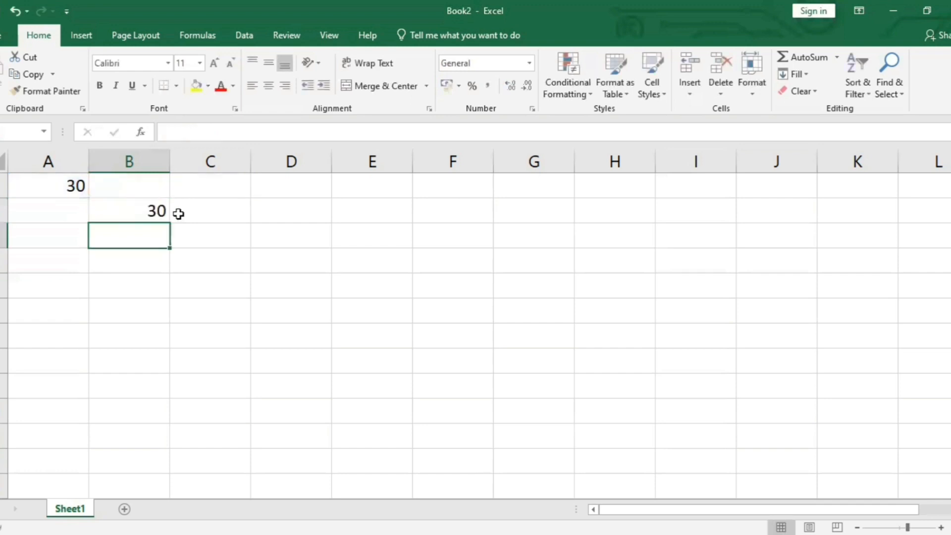
pyautogui.doubleClick(138, 214)
pyautogui.press('Return')
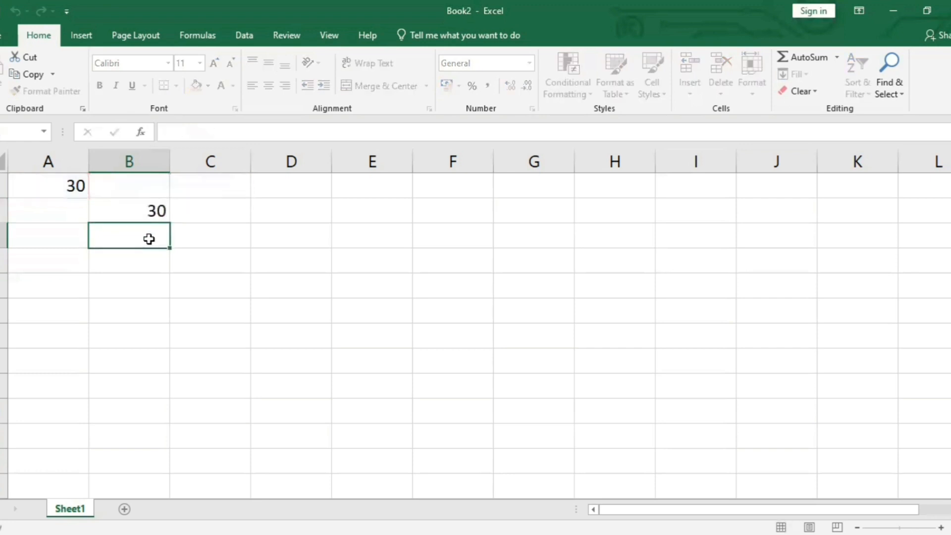
pyautogui.doubleClick(142, 214)
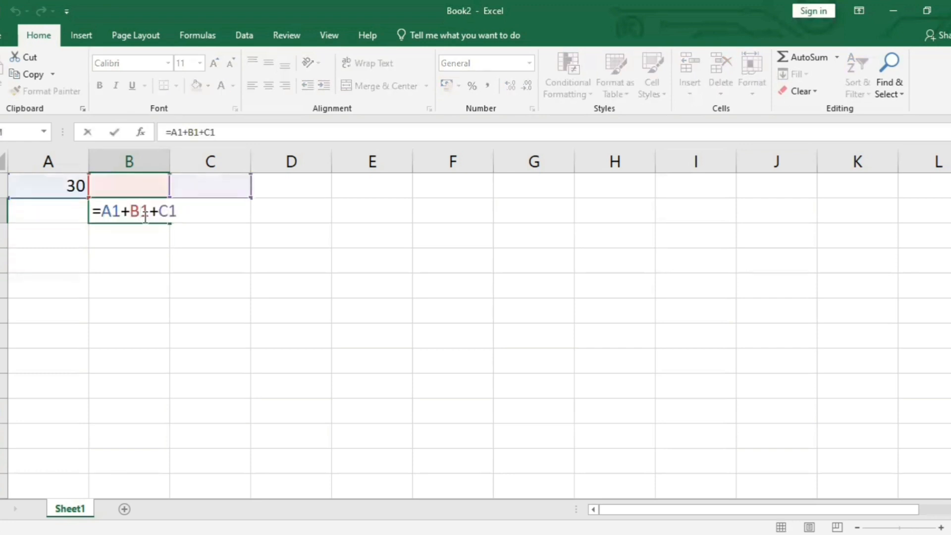
pyautogui.press('Return')
# Fill the formula from B2 down to B5
pyautogui.click(155, 218)
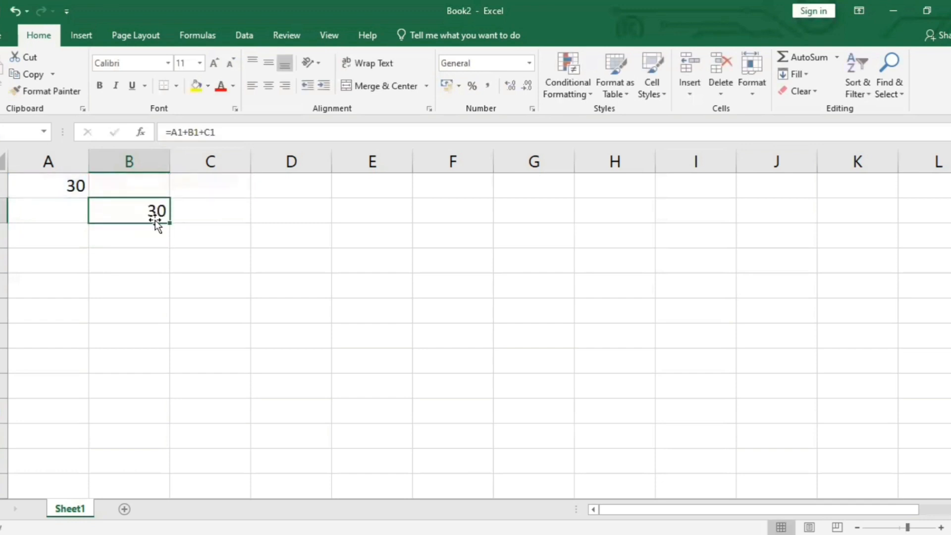
pyautogui.moveTo(169, 223); pyautogui.dragTo(170, 292)
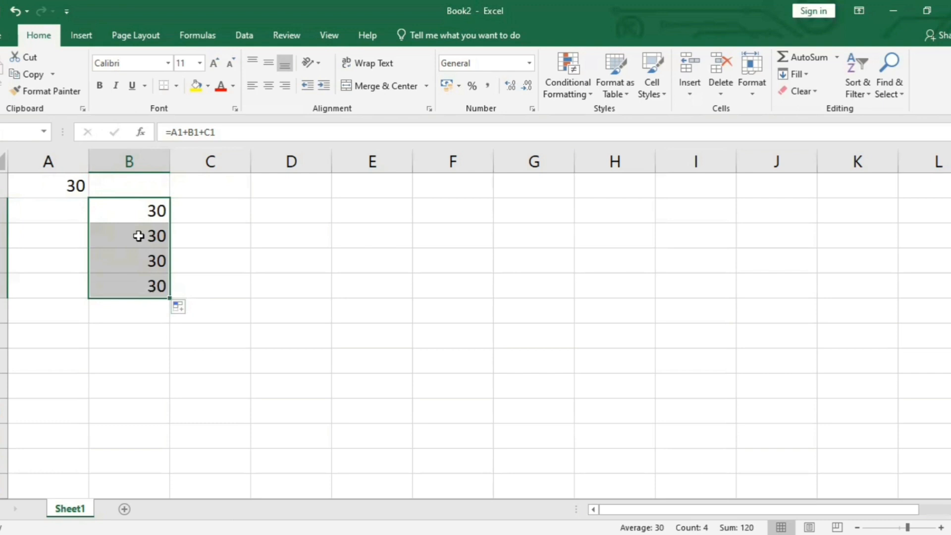
# Enter the values 45, 12, 20 and 56 in cells A2 to A5
pyautogui.doubleClick(61, 217)
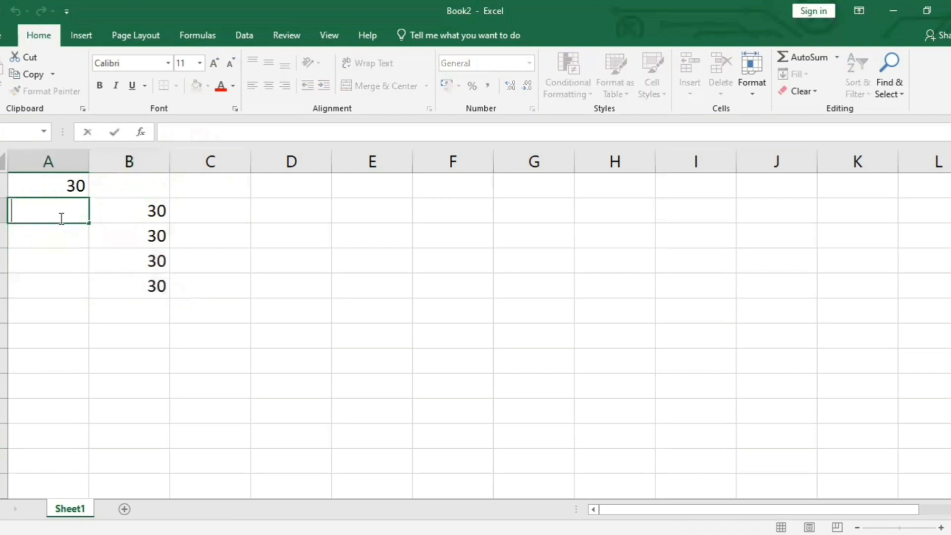
pyautogui.write('45')
pyautogui.click(72, 239)
pyautogui.write('12')
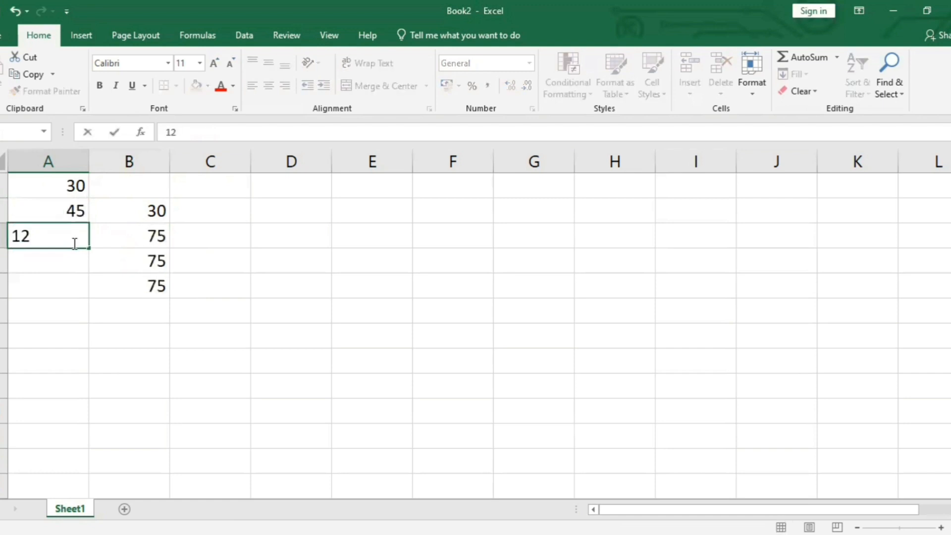
pyautogui.click(69, 269)
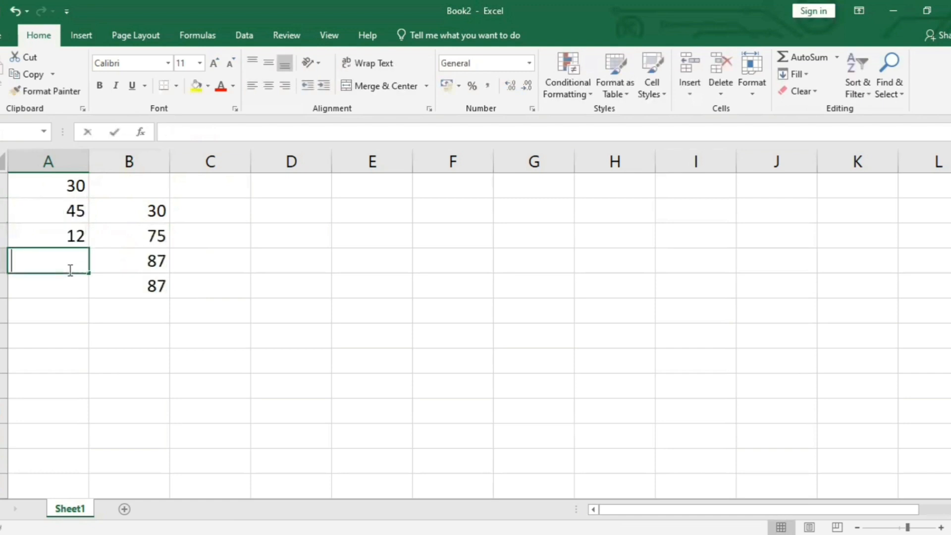
pyautogui.write('20')
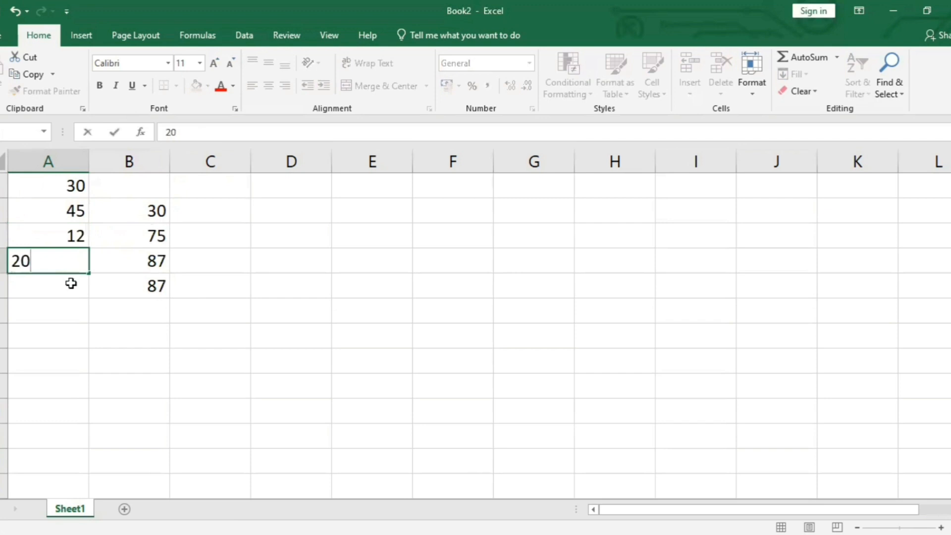
pyautogui.click(71, 283)
pyautogui.write('5')
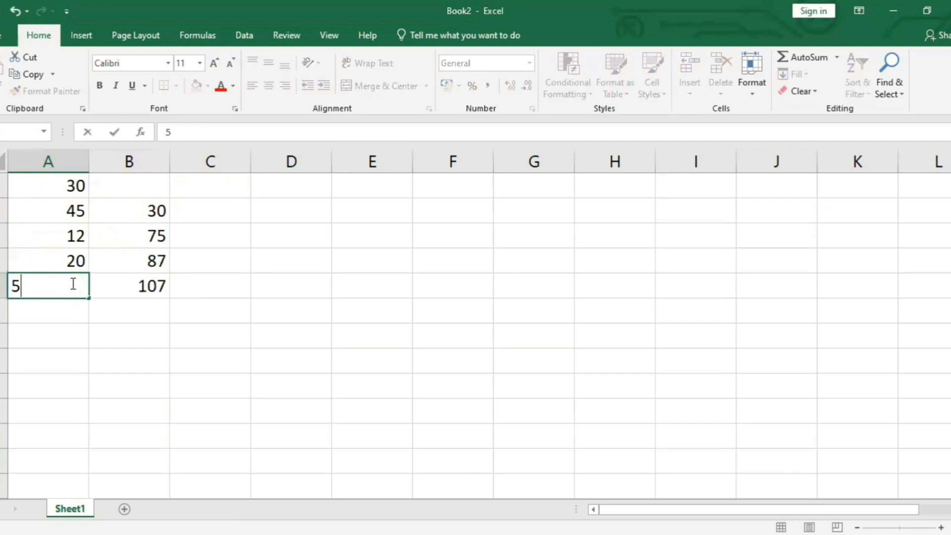
pyautogui.write('6')
pyautogui.click(218, 269)
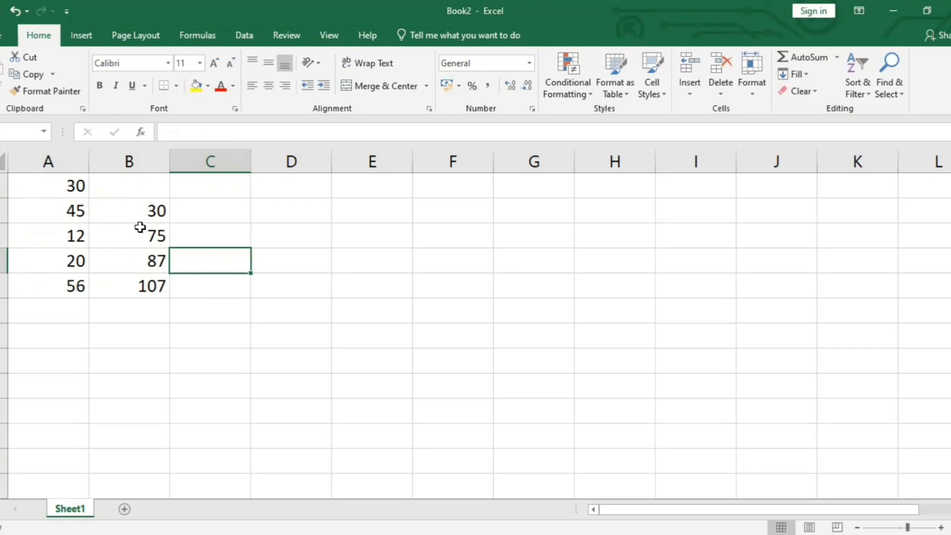
# Make the A1 reference in B2's formula absolute, giving =$A$1+B1+C1, and fill the formula down to B5
pyautogui.doubleClick(151, 211)
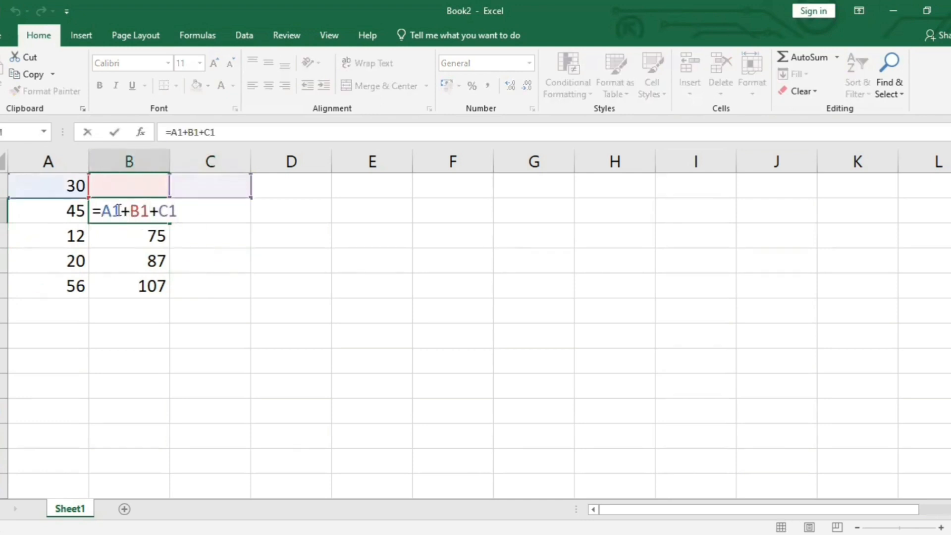
pyautogui.moveTo(120, 210); pyautogui.dragTo(106, 211)
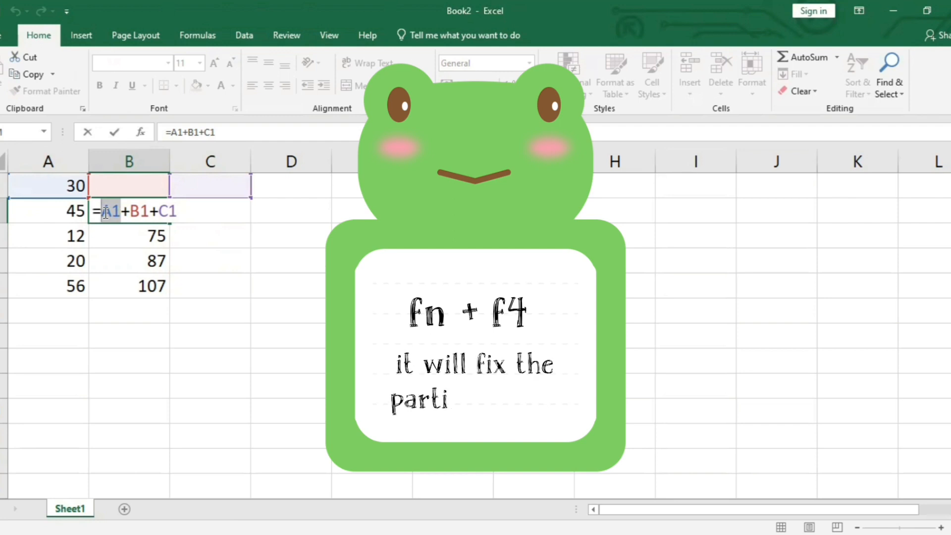
pyautogui.press('F4')
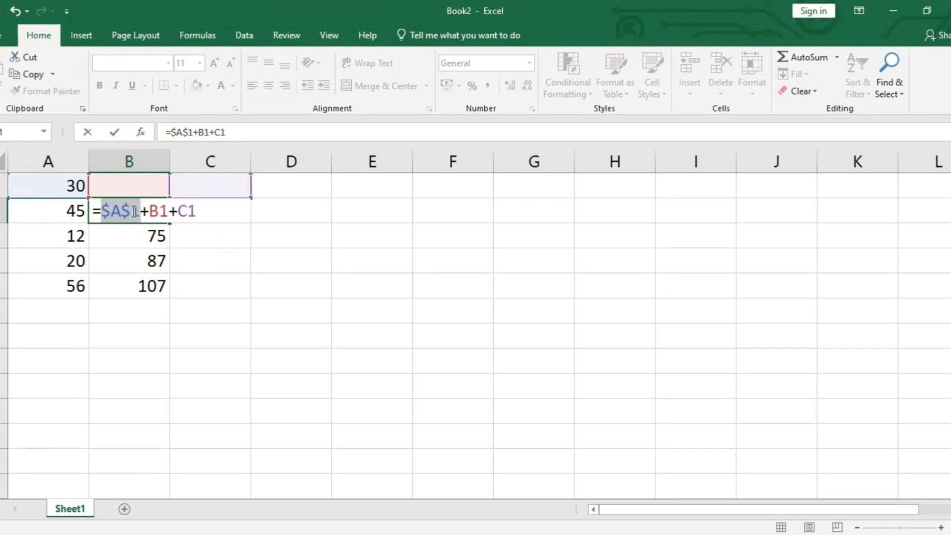
pyautogui.click(210, 211)
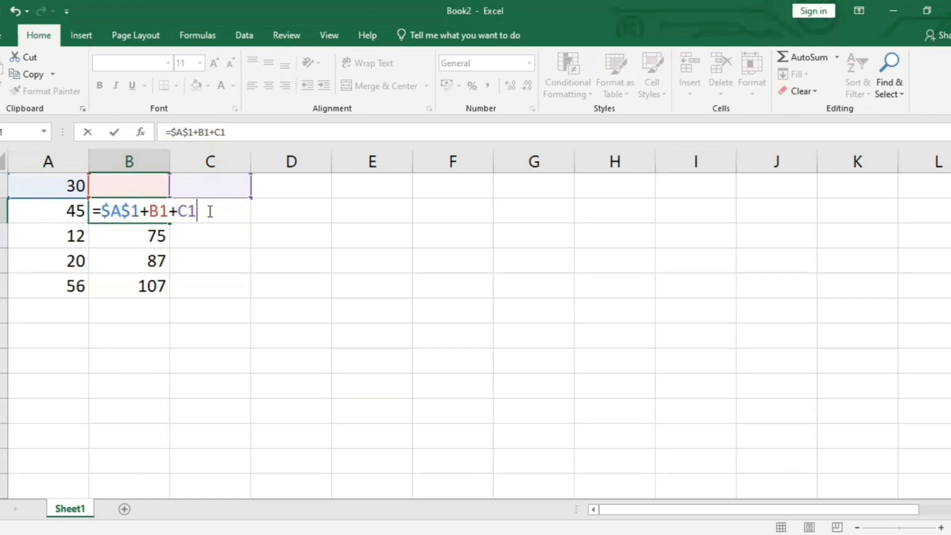
pyautogui.press('Return')
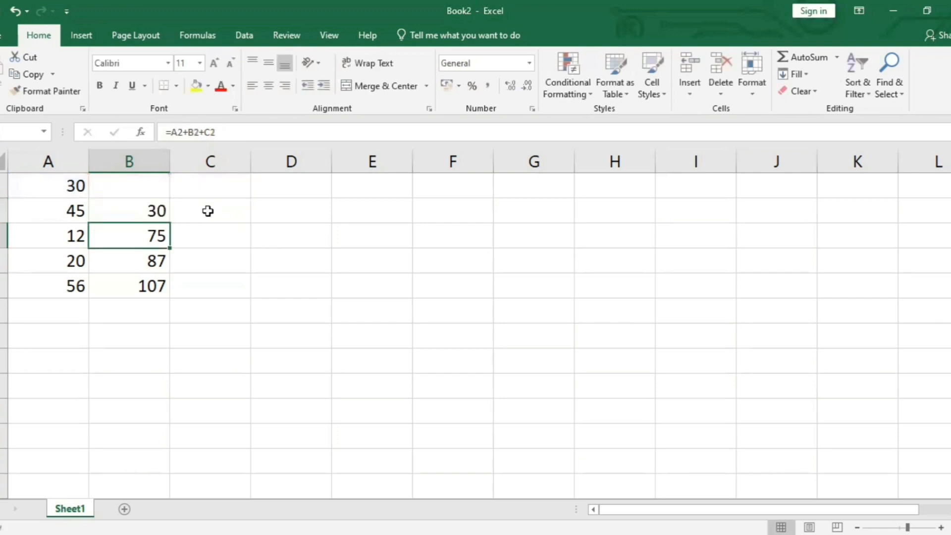
pyautogui.click(153, 210)
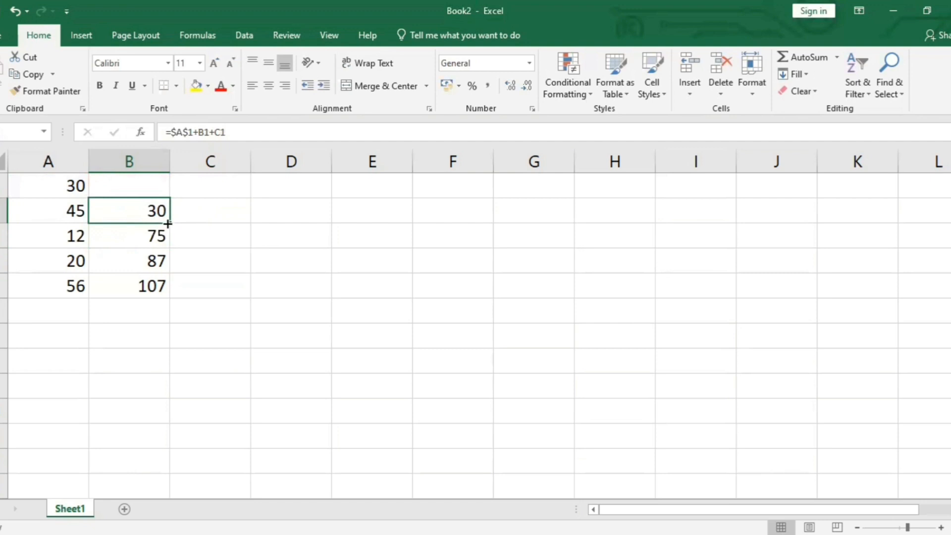
pyautogui.moveTo(168, 224); pyautogui.dragTo(170, 297)
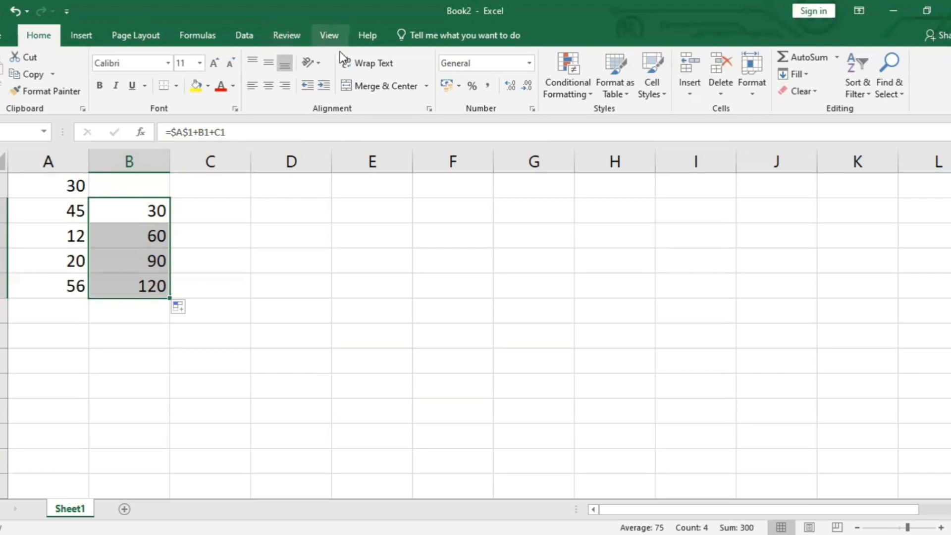
# Freeze the worksheet panes with the data range A1:B5 selected
pyautogui.click(330, 36)
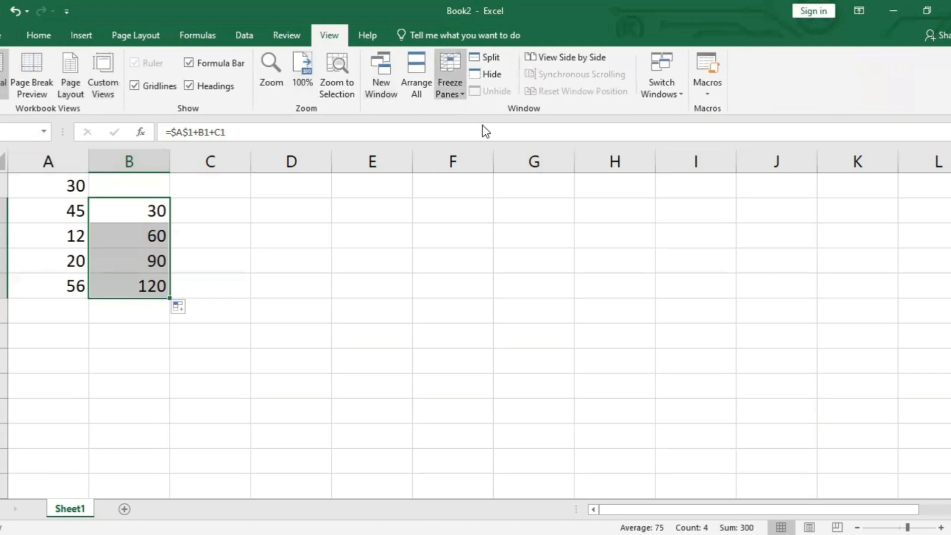
pyautogui.click(450, 81)
pyautogui.click(60, 187)
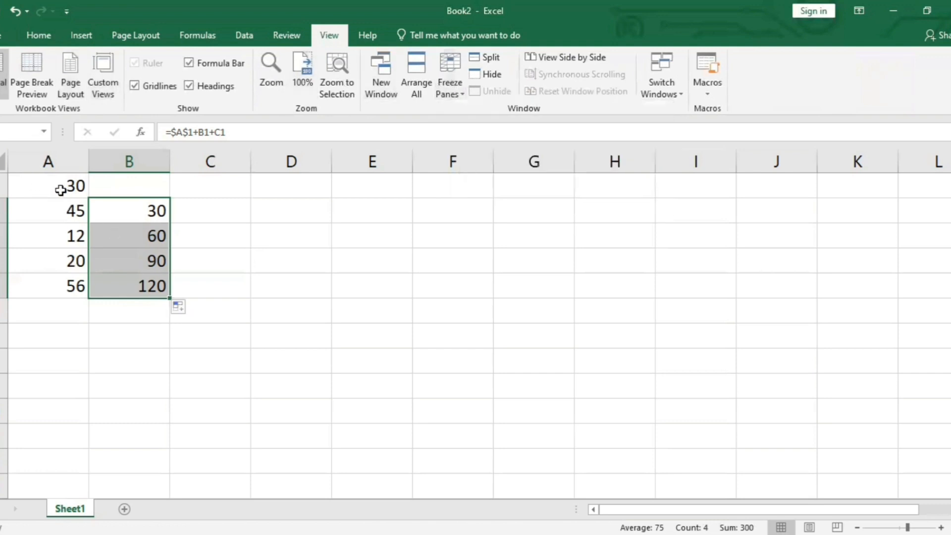
pyautogui.moveTo(60, 187); pyautogui.dragTo(156, 286)
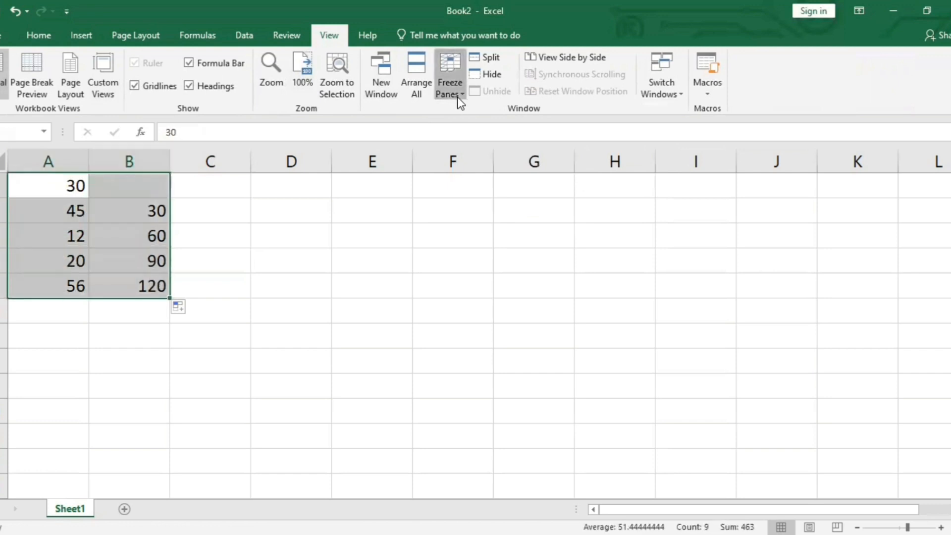
pyautogui.click(474, 114)
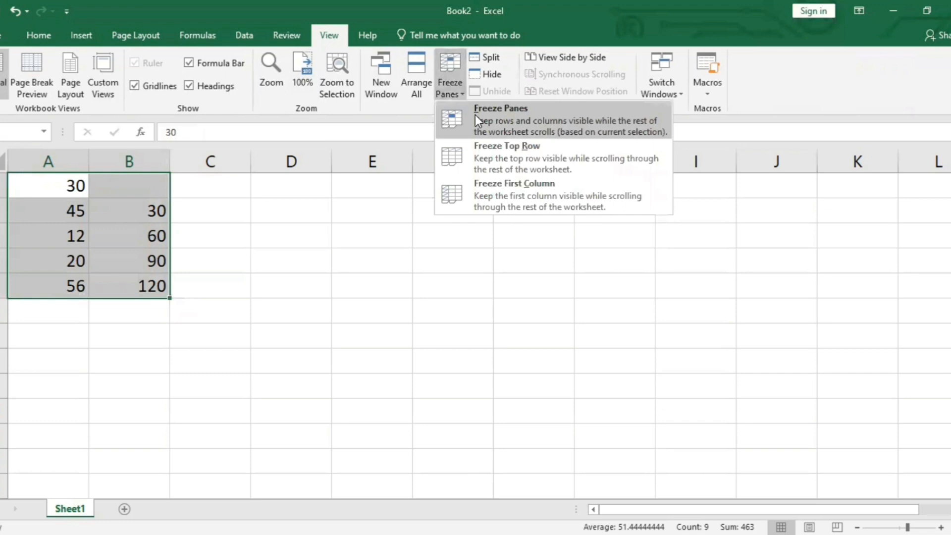
pyautogui.click(475, 115)
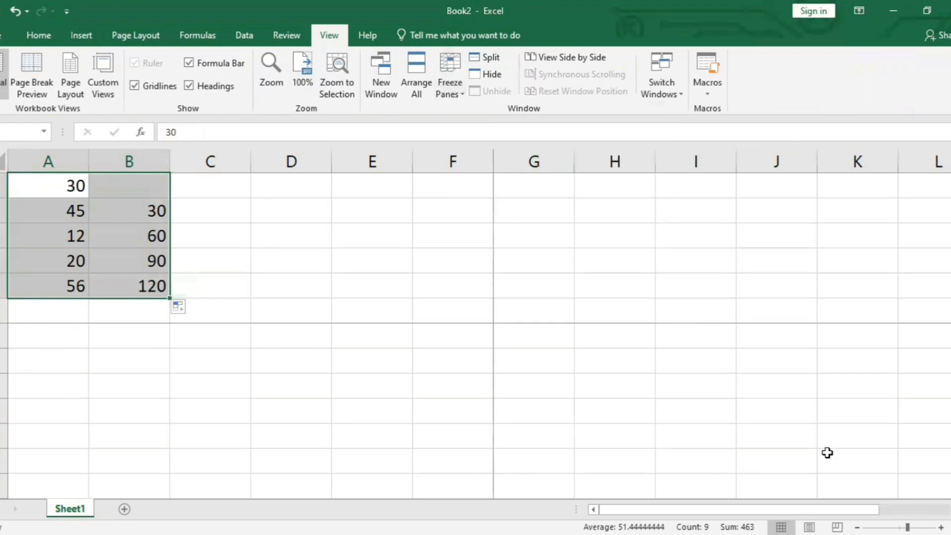
pyautogui.moveTo(950, 252)
pyautogui.mouseDown()
pyautogui.moveTo(950, 268)
pyautogui.moveTo(950, 247)
pyautogui.mouseUp()
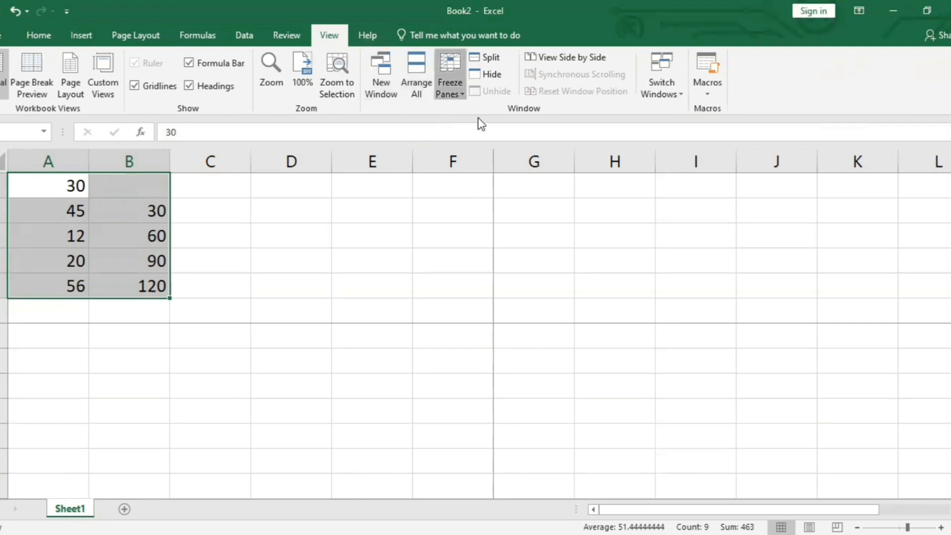
# Unfreeze the worksheet panes and deselect the data range
pyautogui.click(459, 91)
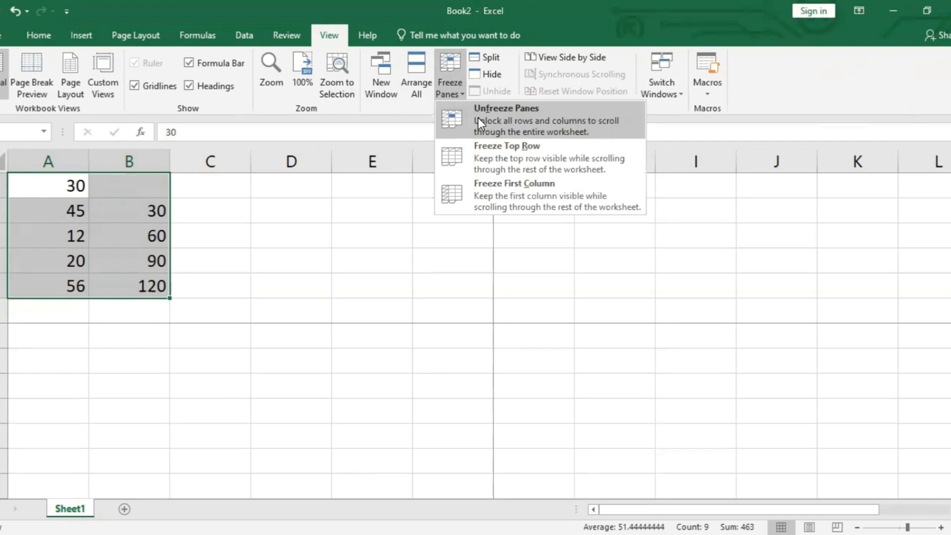
pyautogui.click(357, 263)
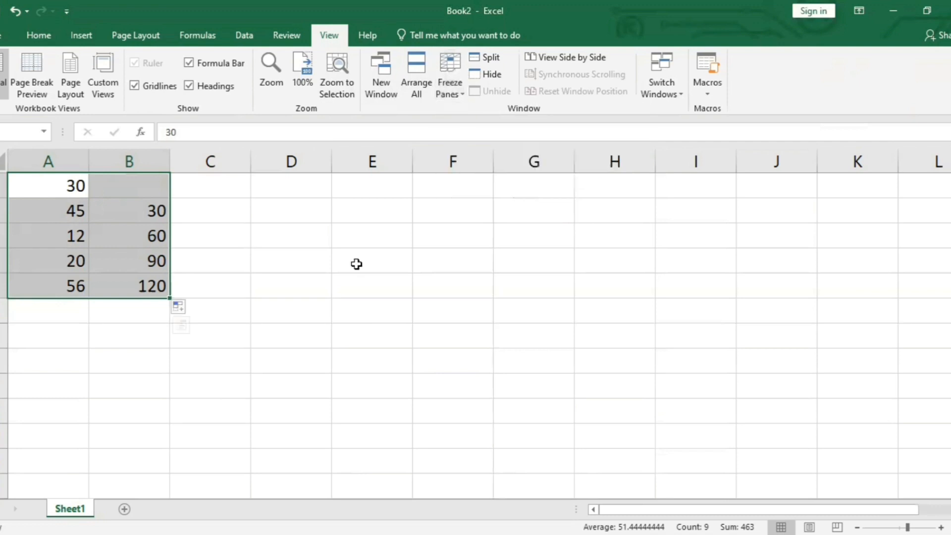
pyautogui.click(357, 264)
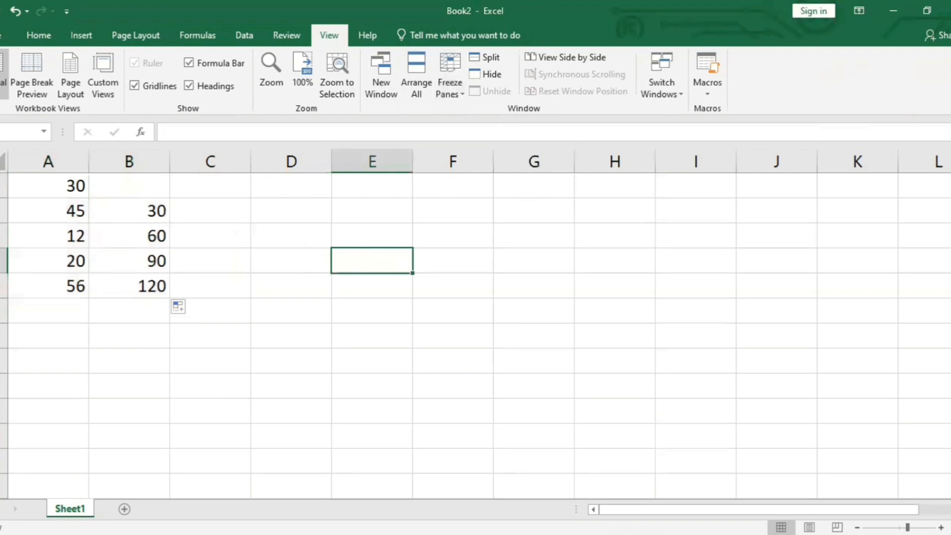
pyautogui.moveTo(950, 184); pyautogui.dragTo(950, 193)
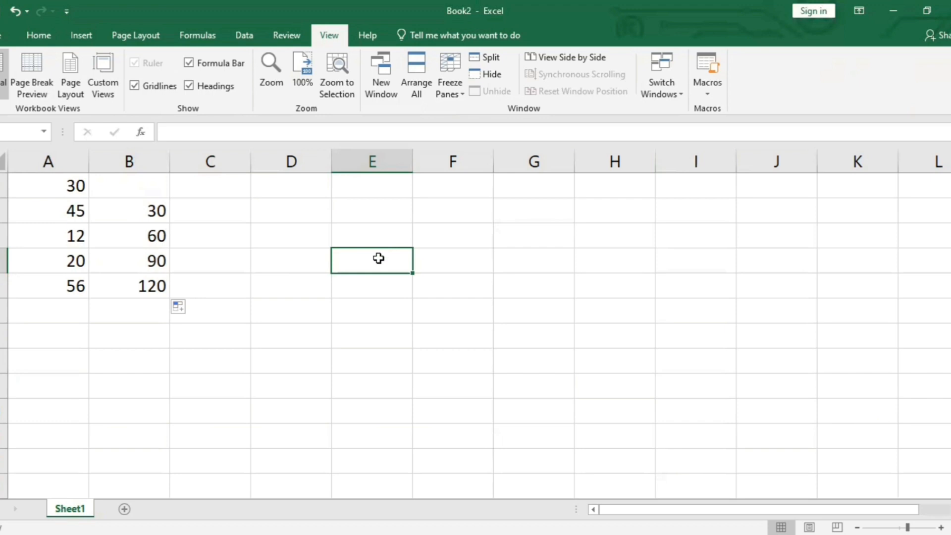
# Enter the formula =A1+A2+A3 in cell E4 to add the first three values of column A
pyautogui.doubleClick(380, 258)
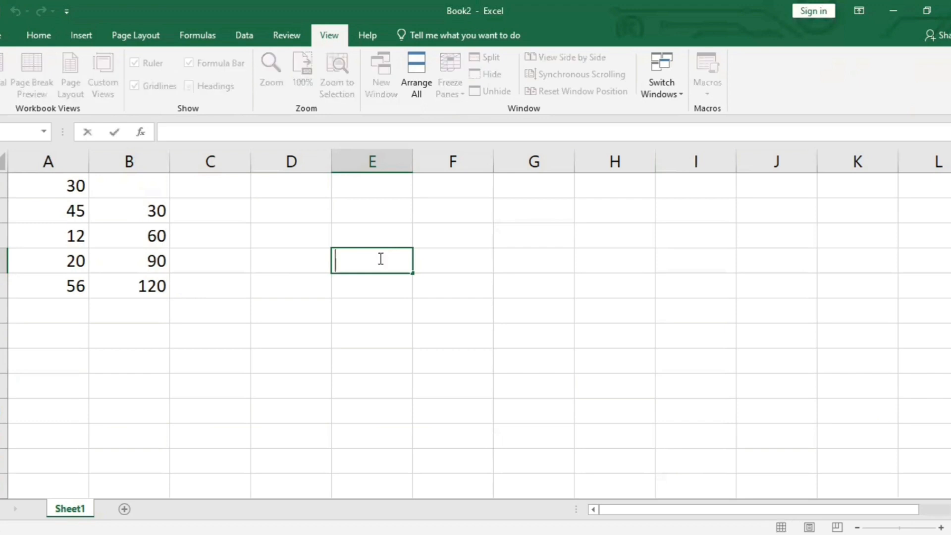
pyautogui.write('=a1+')
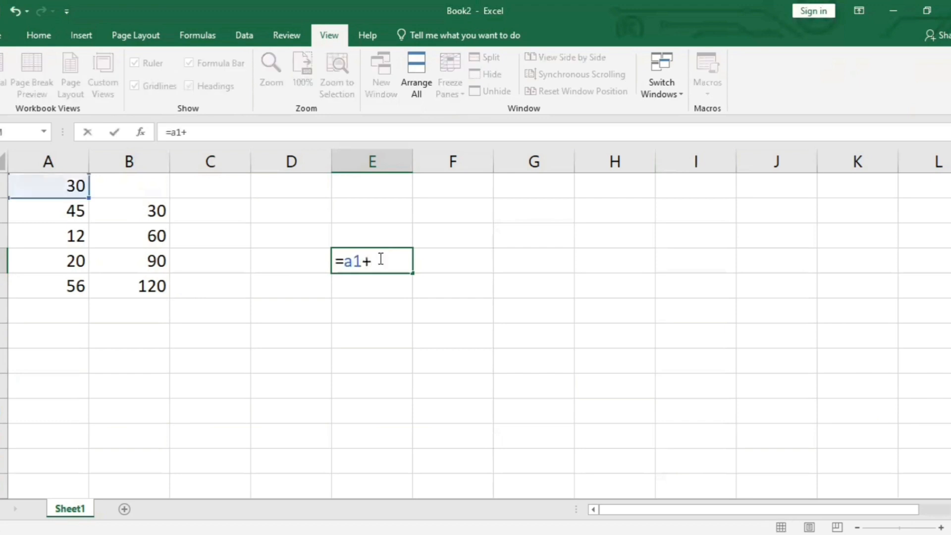
pyautogui.write('a2+')
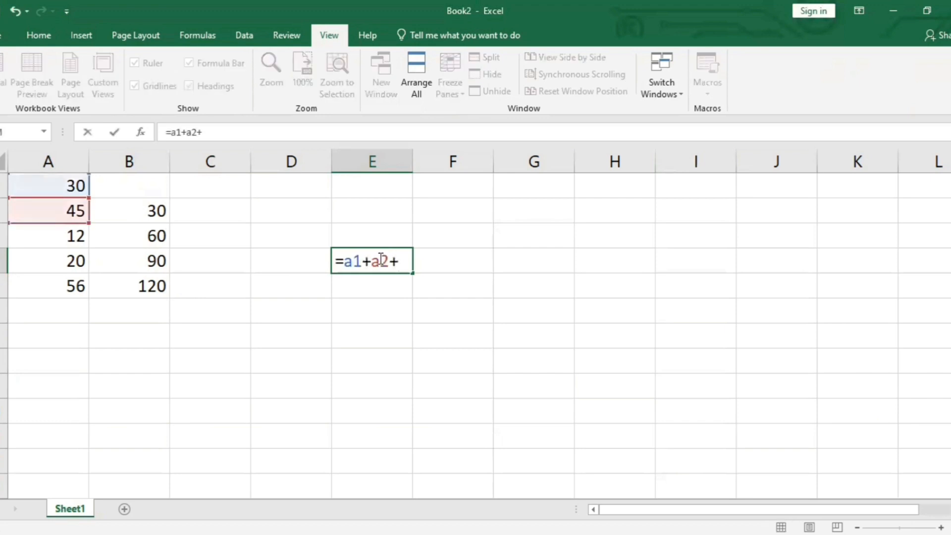
pyautogui.write('a3')
pyautogui.press('Return')
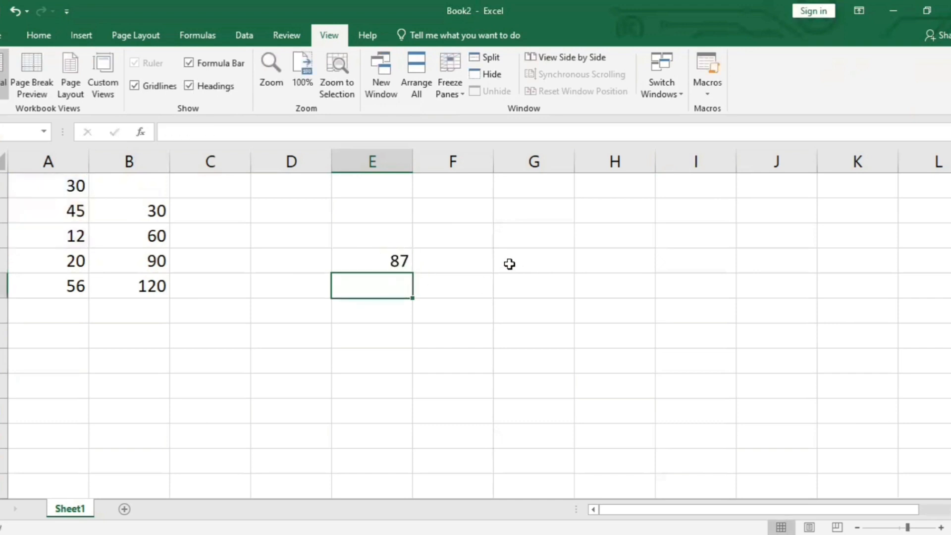
# Enter the formula =SUM(A1:A5) in cell F4 to total the values of column A
pyautogui.click(476, 265)
pyautogui.doubleClick(476, 266)
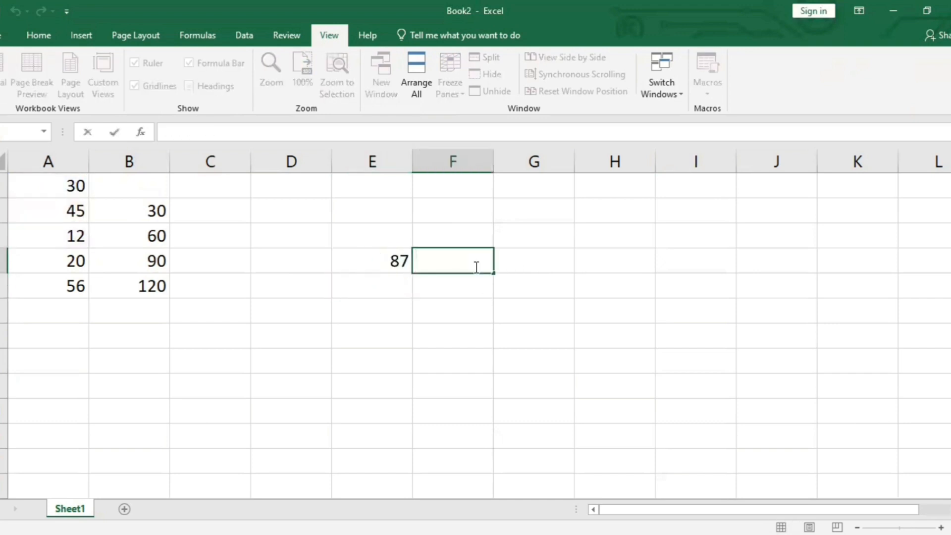
pyautogui.write('=SUM(')
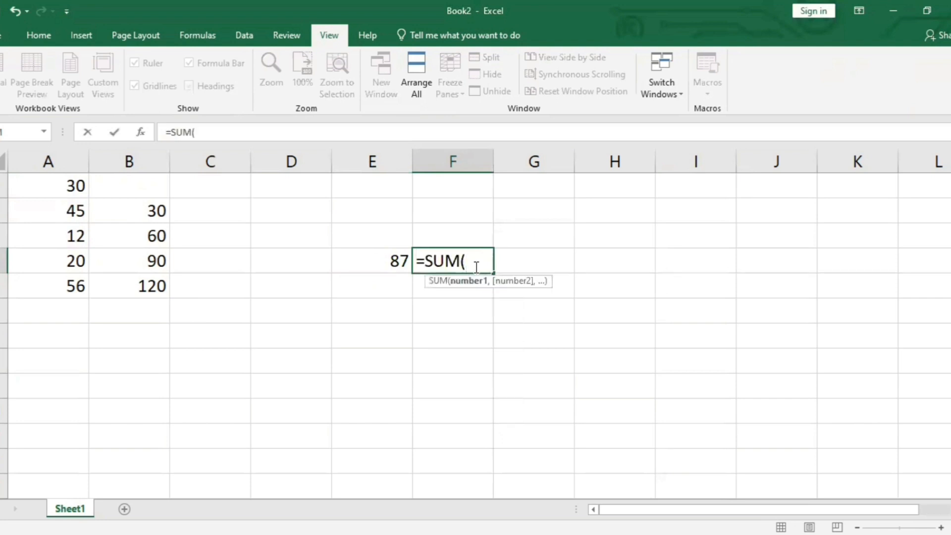
pyautogui.write('A1:')
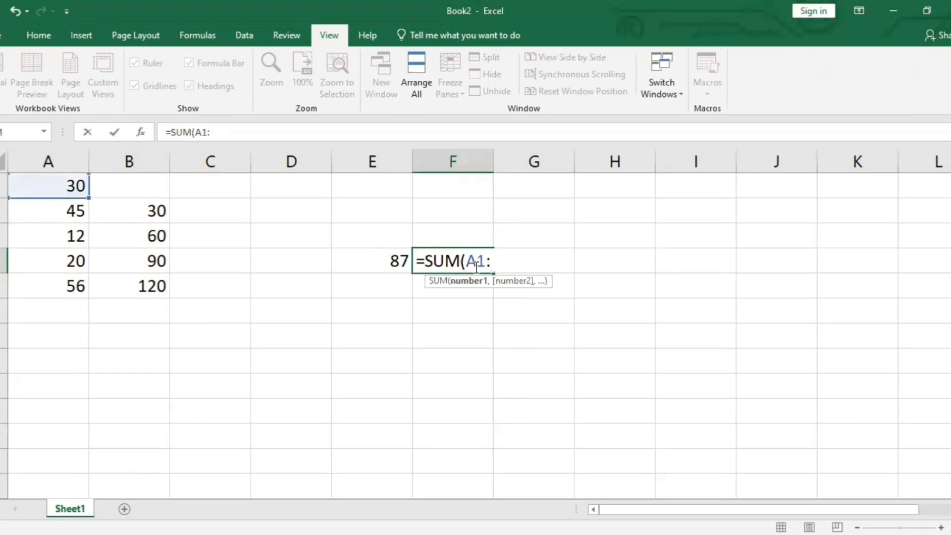
pyautogui.write('A')
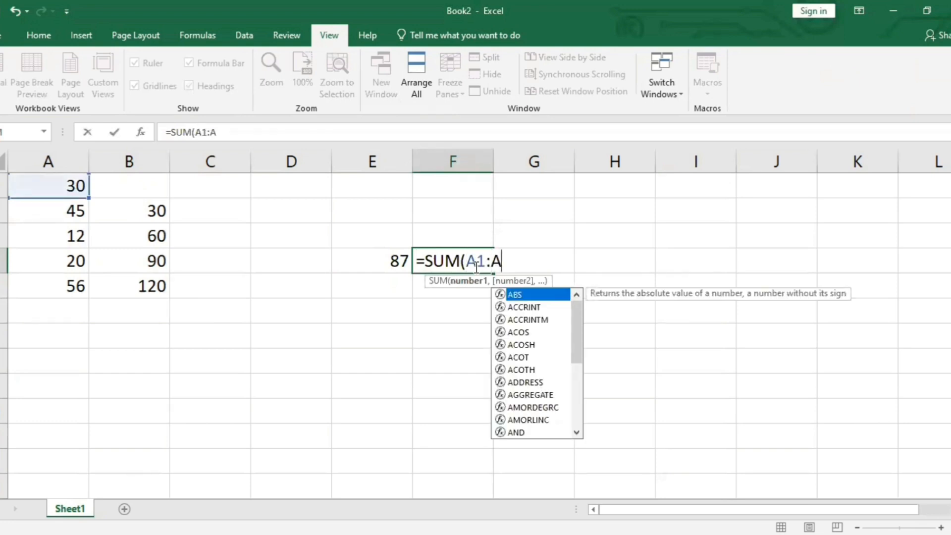
pyautogui.write('5)')
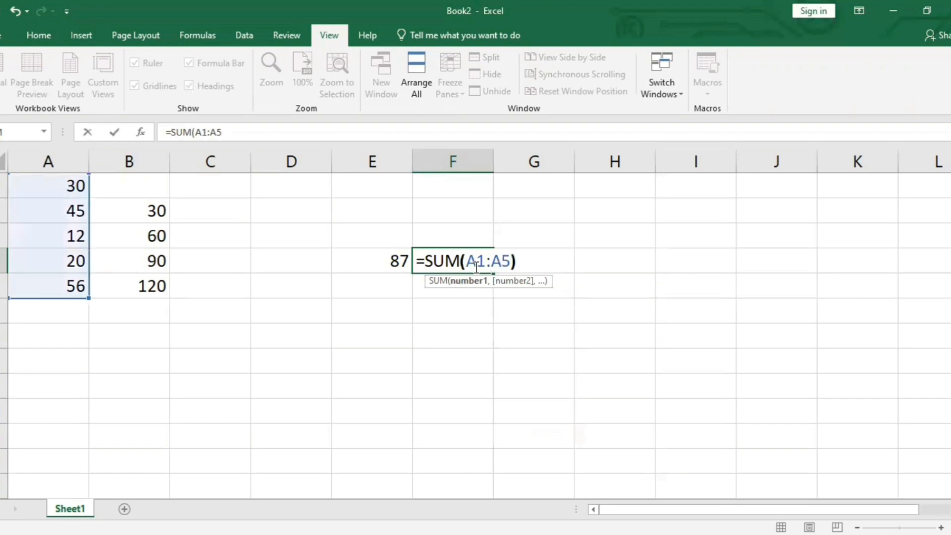
pyautogui.press('Return')
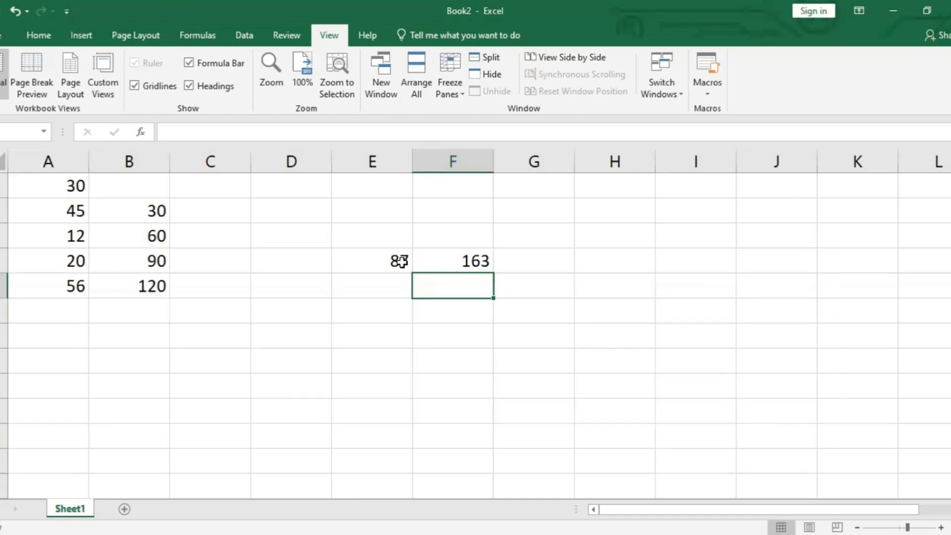
# Try to enter the formula =A1*10) in cell E7, declining the suggested correction
pyautogui.doubleClick(372, 328)
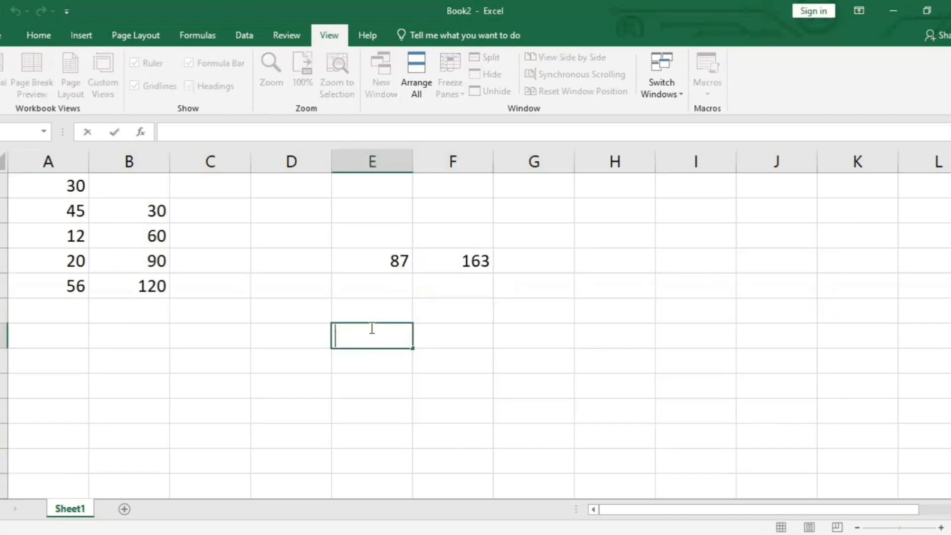
pyautogui.write('=A1*10')
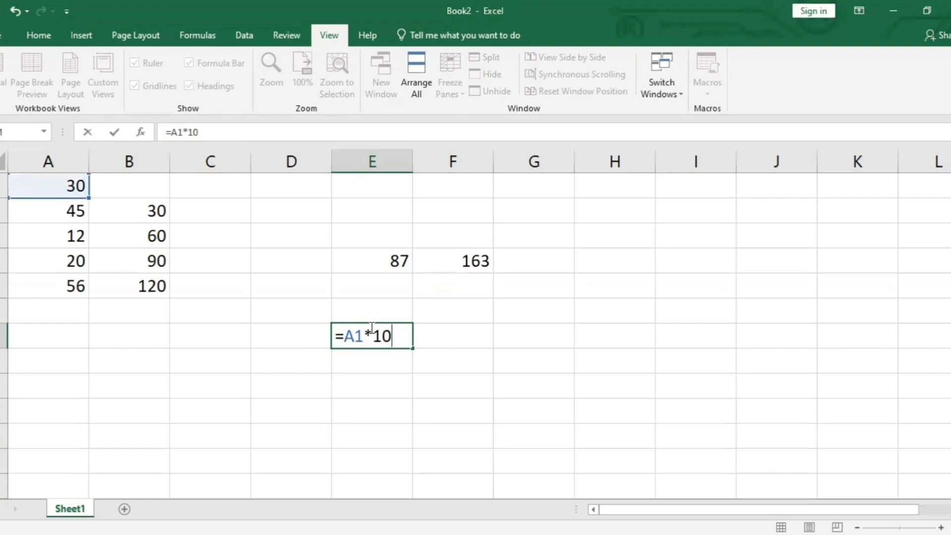
pyautogui.write(')')
pyautogui.press('Return')
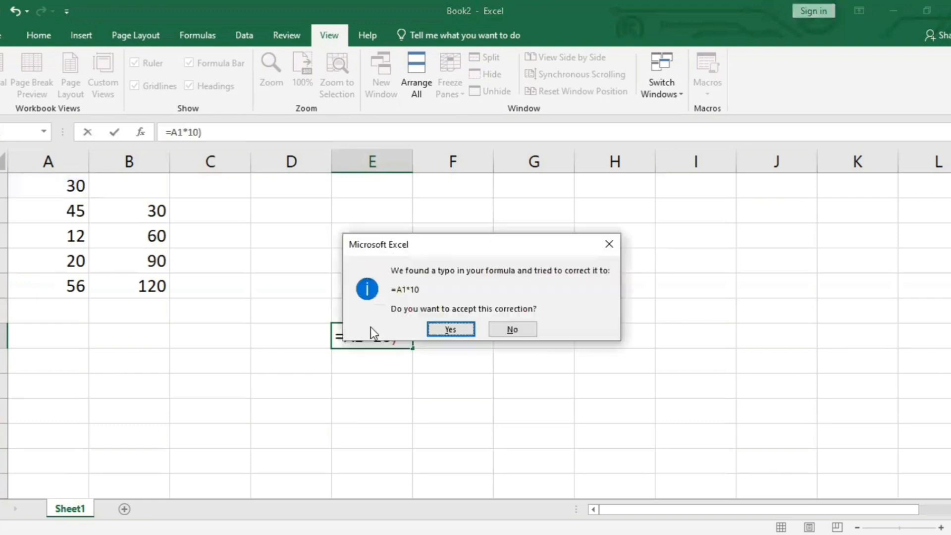
pyautogui.click(609, 245)
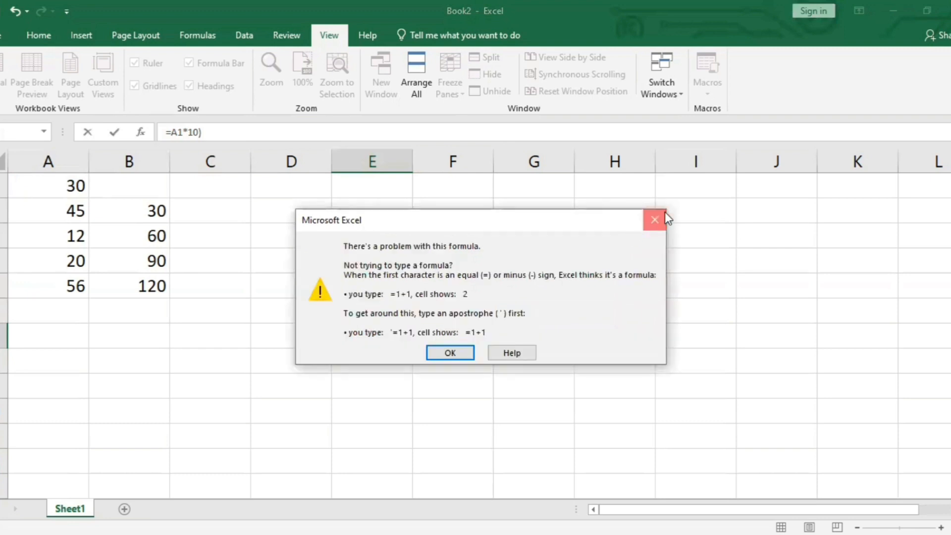
pyautogui.click(665, 214)
# Add an opening parenthesis and remove the equals sign in cell E7 so the entry reads (A1*10)
pyautogui.click(347, 338)
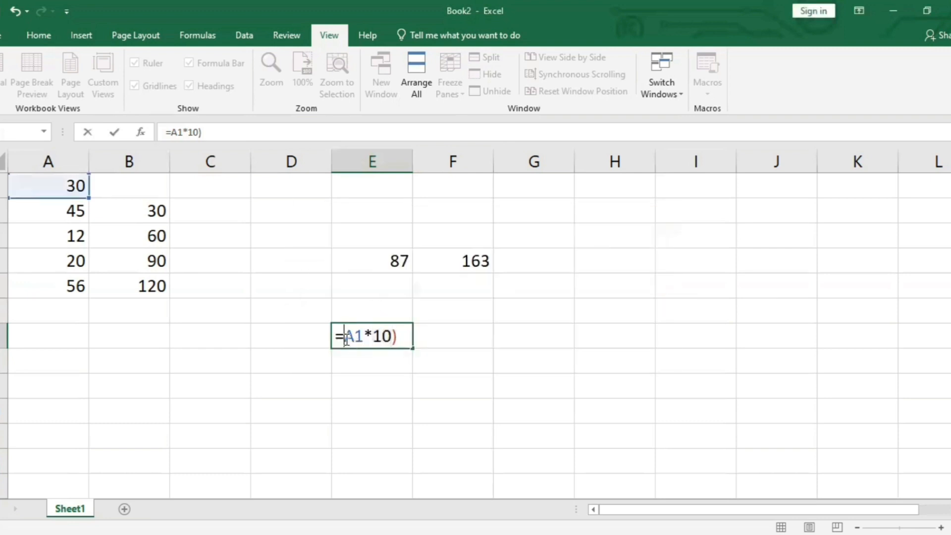
pyautogui.write('(')
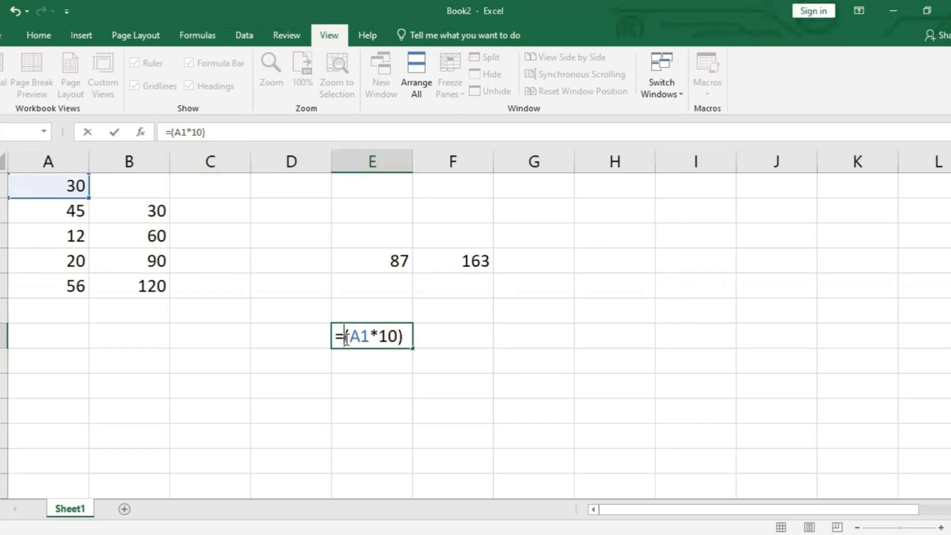
pyautogui.press('Left')
pyautogui.press('BackSpace')
pyautogui.press('Right')
pyautogui.press('Right')
pyautogui.press('Right')
pyautogui.press('Right')
pyautogui.press('Right')
pyautogui.press('Right')
pyautogui.press('Right')
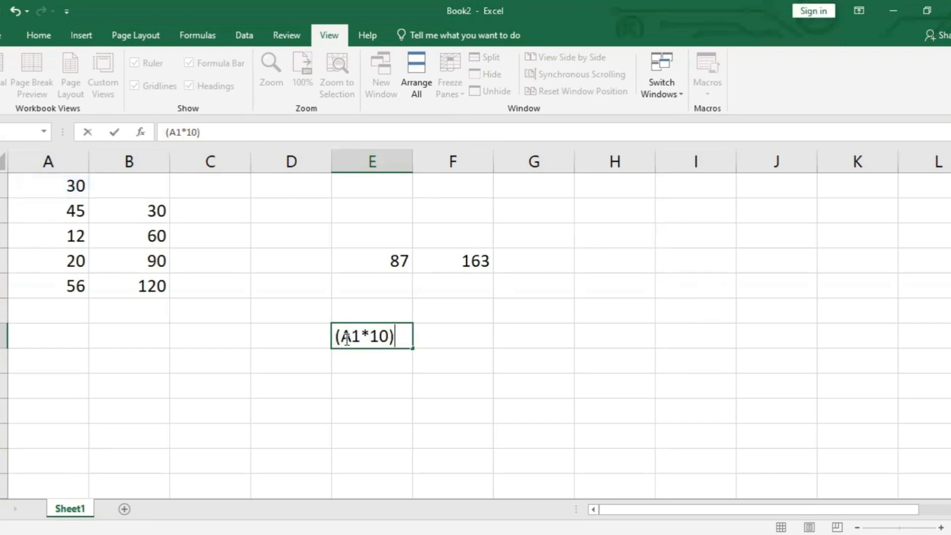
# Extend the expression in cell E7 to ((A1*10)+5)/2, keeping it as plain text
pyautogui.write('+5)')
pyautogui.press('Left')
pyautogui.press('Left')
pyautogui.press('Left')
pyautogui.press('Left')
pyautogui.press('Left')
pyautogui.press('Left')
pyautogui.press('Left')
pyautogui.press('Left')
pyautogui.press('Left')
pyautogui.press('Left')
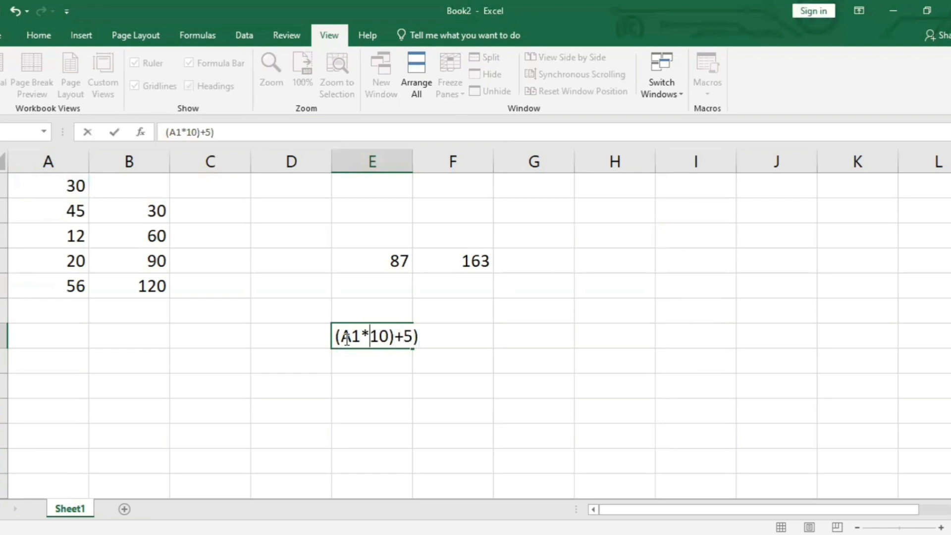
pyautogui.write('(')
pyautogui.press('End')
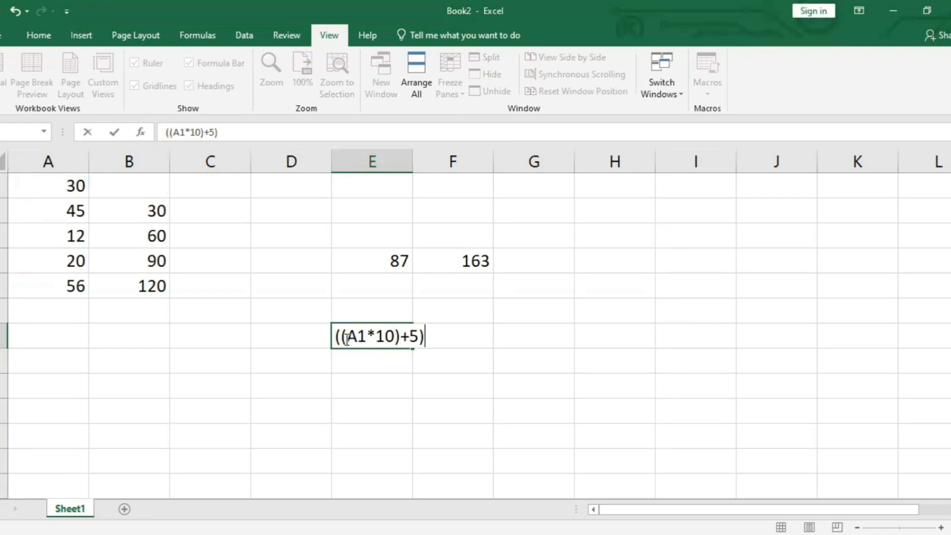
pyautogui.write('/2')
pyautogui.moveTo(457, 336); pyautogui.dragTo(336, 342)
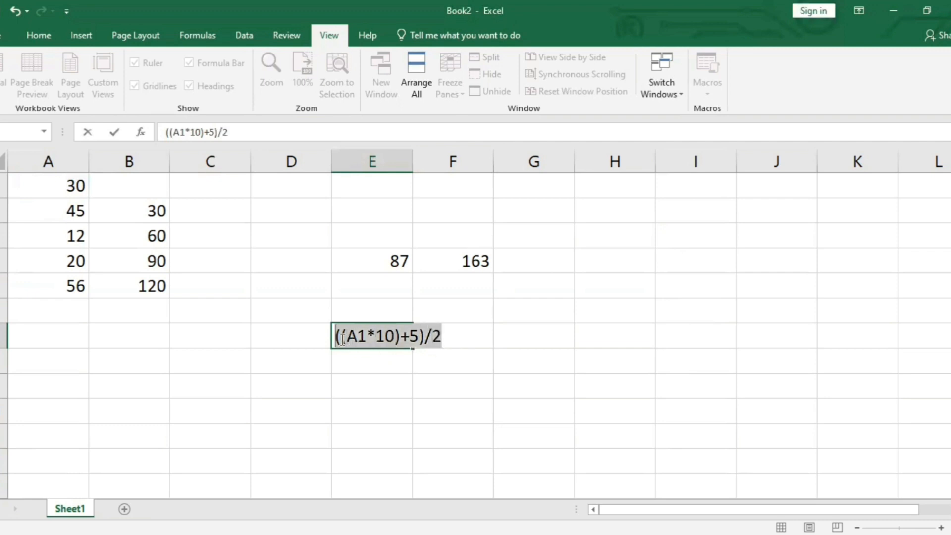
pyautogui.click(463, 341)
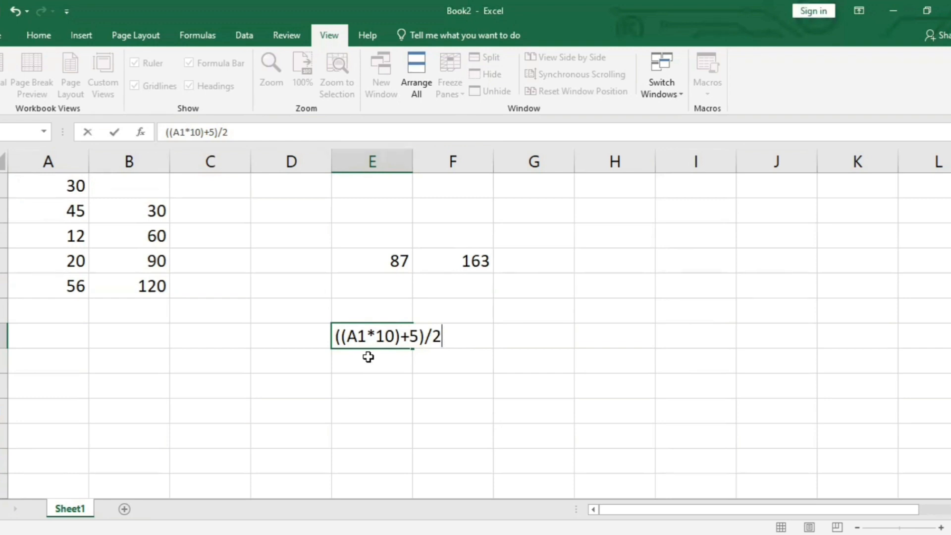
# Enter the function =COUNT(A1:A7) in cell A8 to count the numeric cells of column A
pyautogui.click(65, 359)
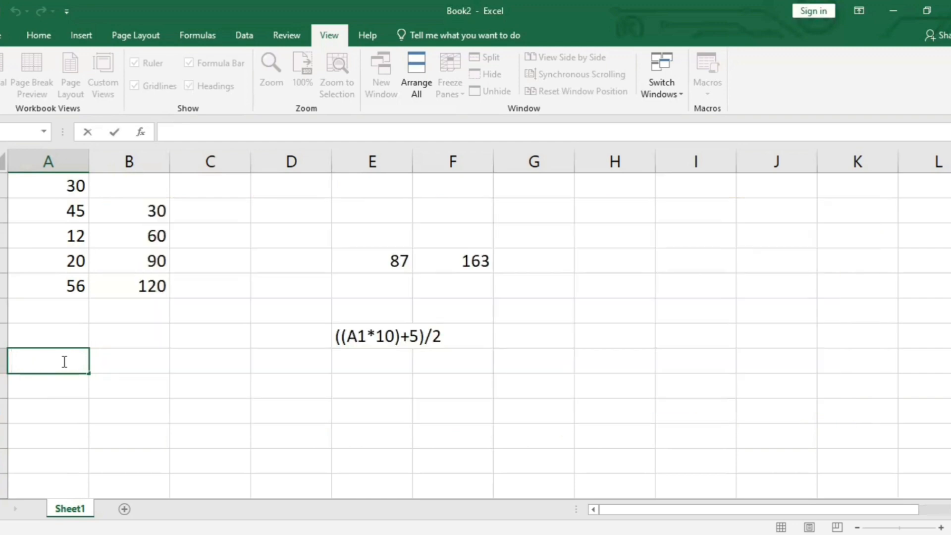
pyautogui.write('=COUNT(')
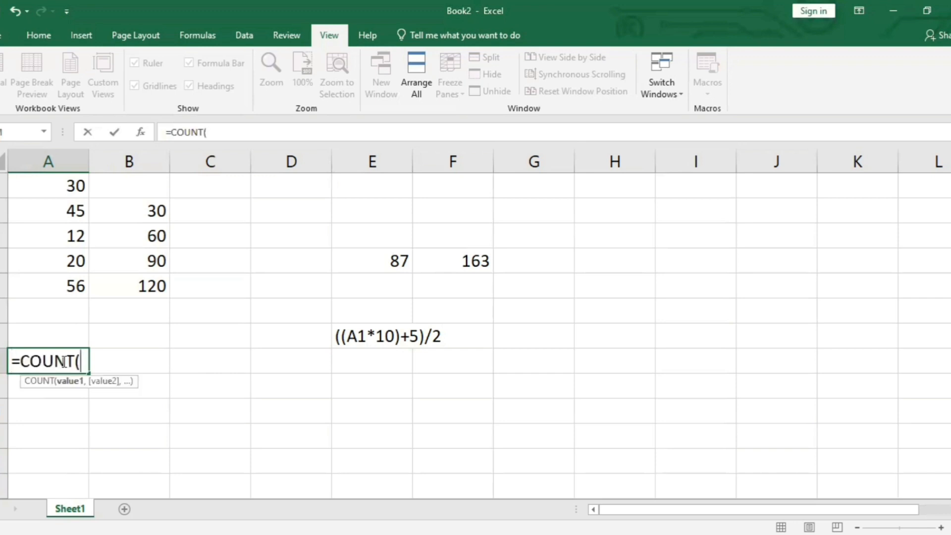
pyautogui.write('A1:')
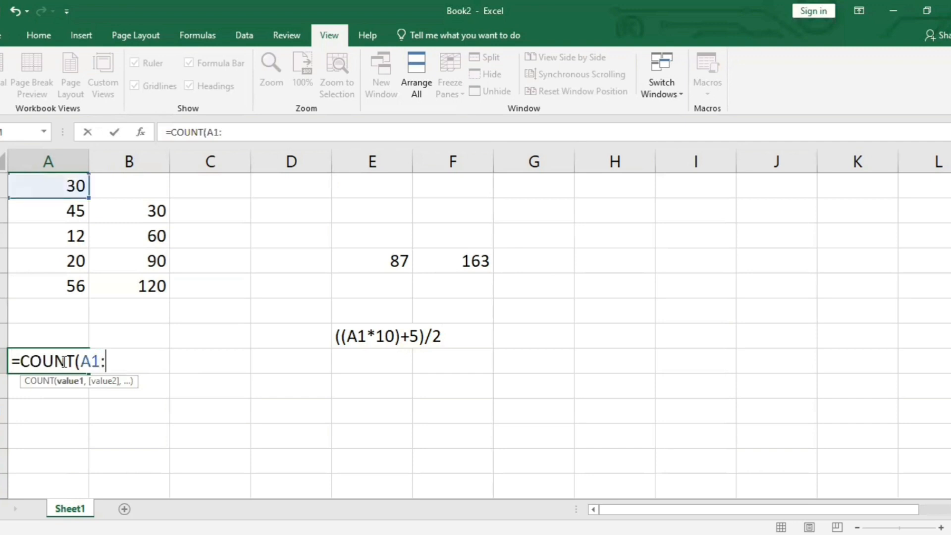
pyautogui.write('A')
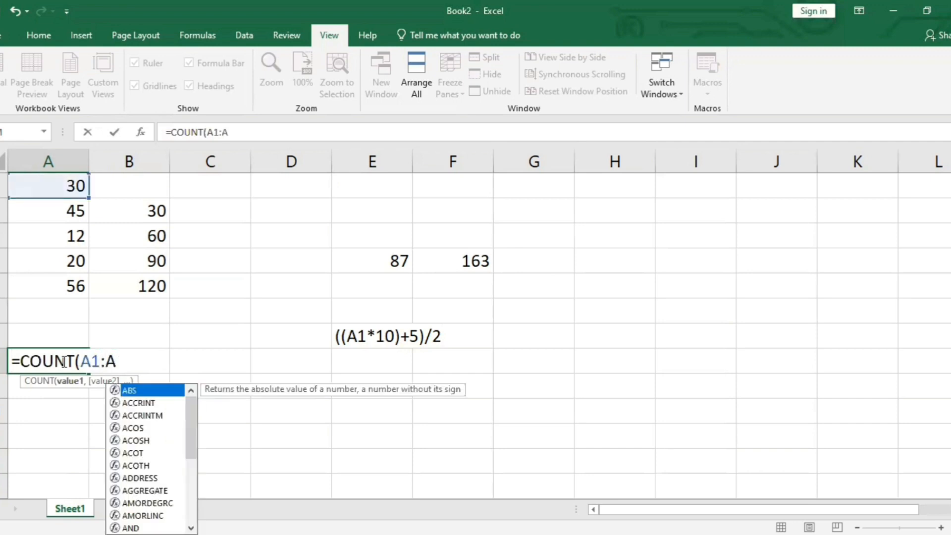
pyautogui.write('5')
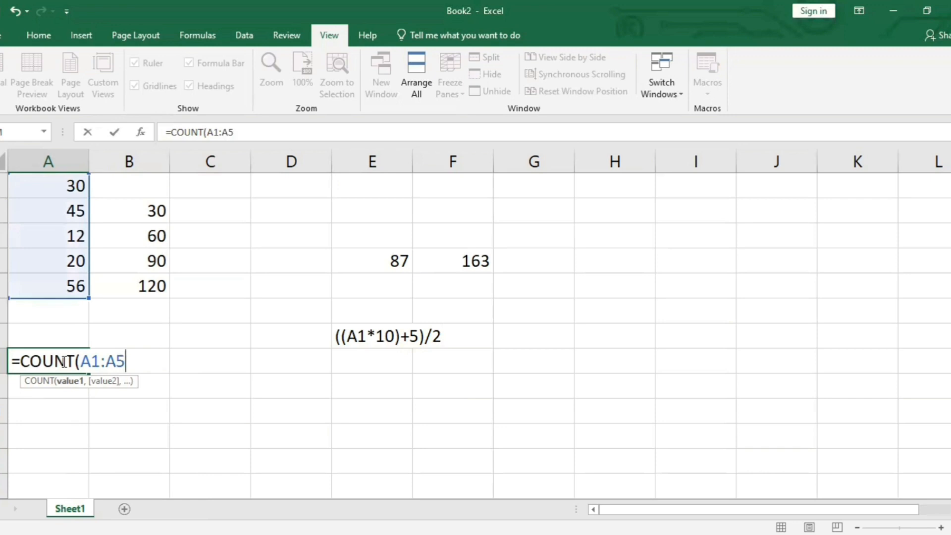
pyautogui.press('BackSpace')
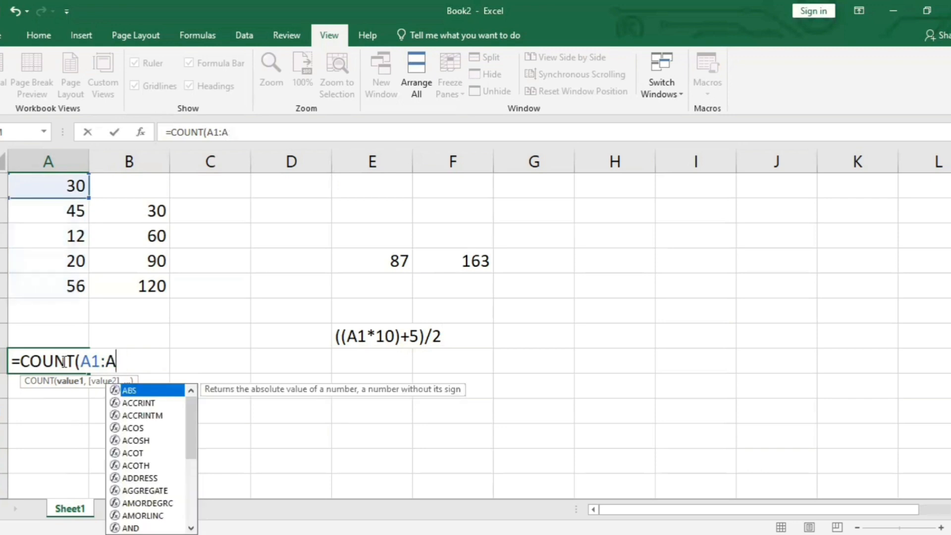
pyautogui.write('7)')
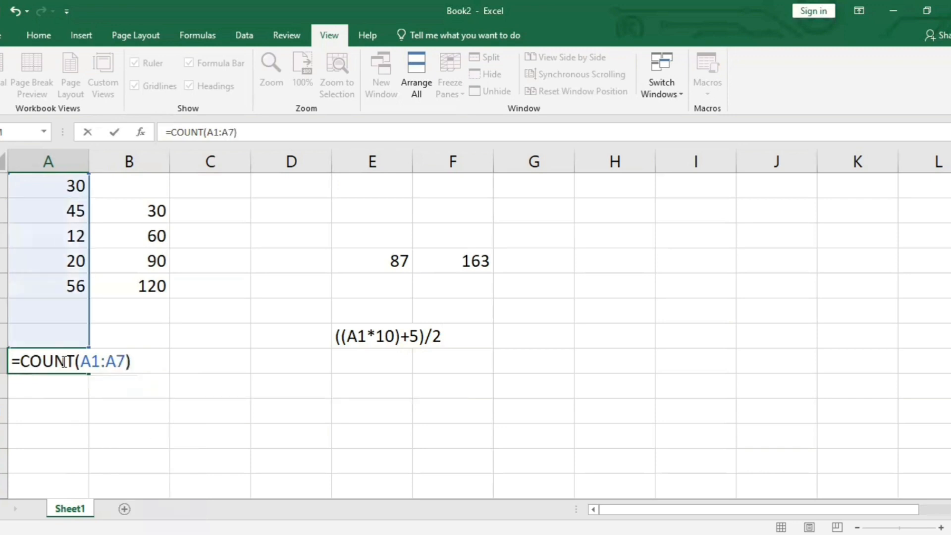
pyautogui.press('Return')
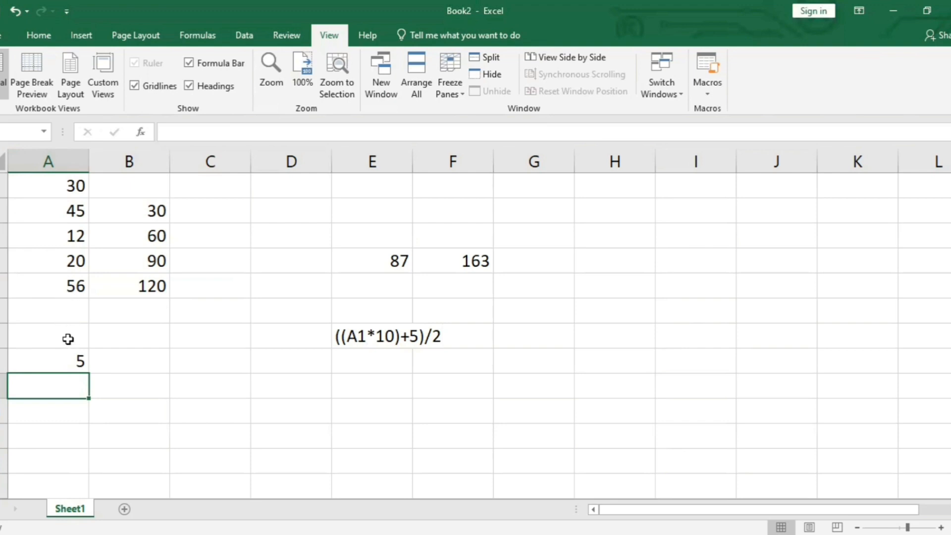
# Enter COUNTBLANK(A1:A7) in cell A9 without a leading equals sign
pyautogui.doubleClick(63, 387)
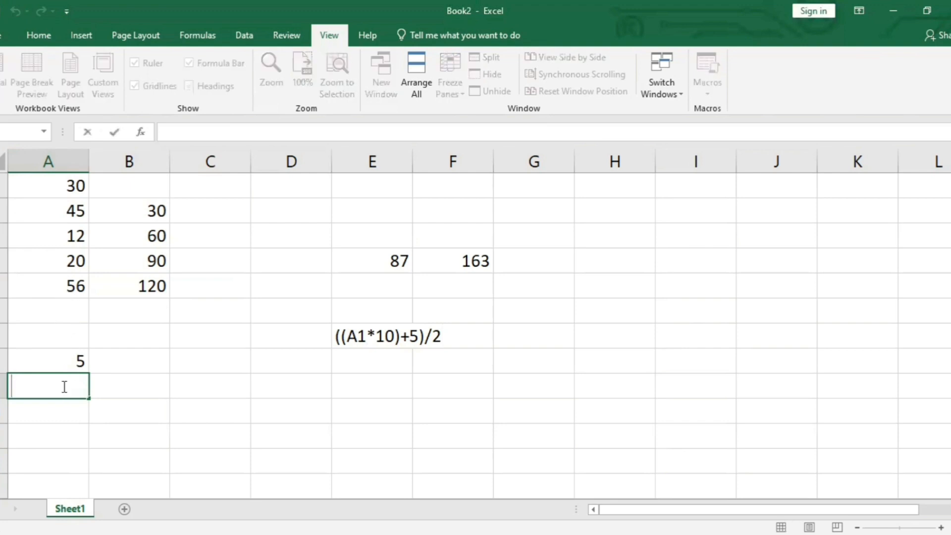
pyautogui.write('COUNTBLANK')
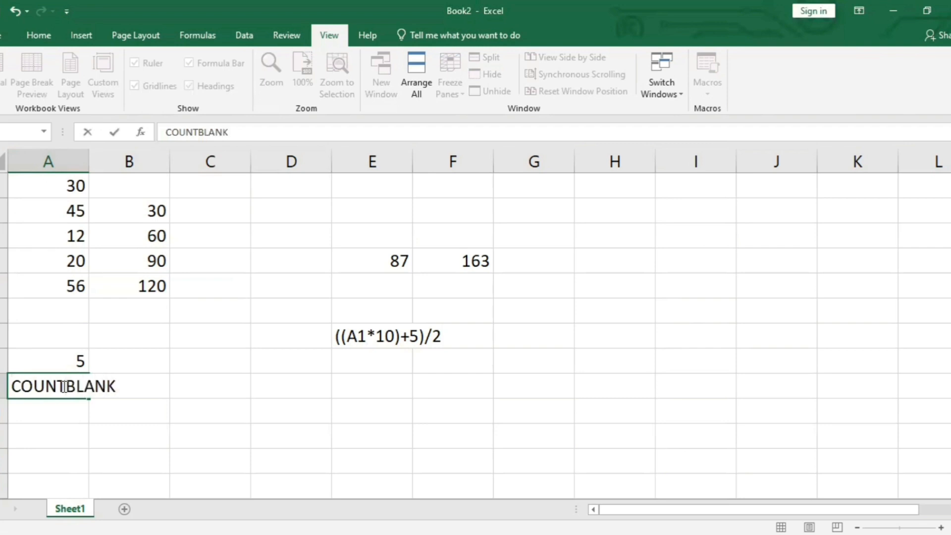
pyautogui.write('(A1:A')
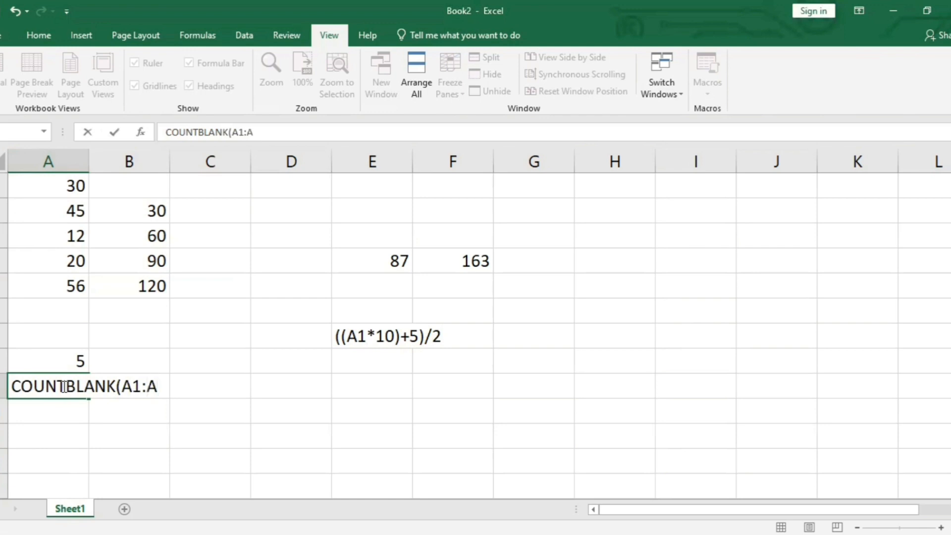
pyautogui.write('7(')
pyautogui.press('BackSpace')
pyautogui.write(')')
pyautogui.hotkey('ctrl', 'Return')
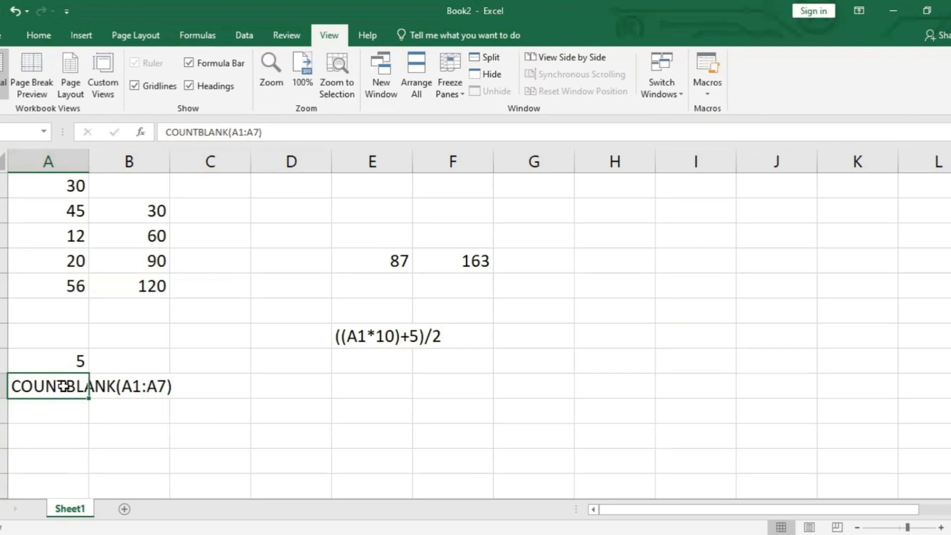
# Add the missing equals sign in cell A9 so it holds the function =COUNTBLANK(A1:A7)
pyautogui.doubleClick(17, 388)
pyautogui.write('=')
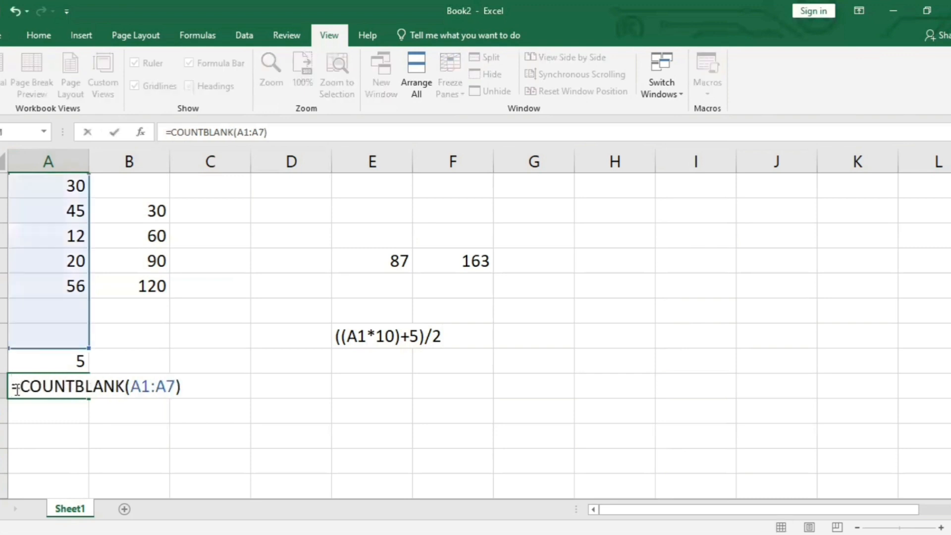
pyautogui.press('Right')
pyautogui.press('Right')
pyautogui.press('Right')
pyautogui.press('Right')
pyautogui.press('Right')
pyautogui.press('Right')
pyautogui.press('Right')
pyautogui.press('Right')
pyautogui.press('Right')
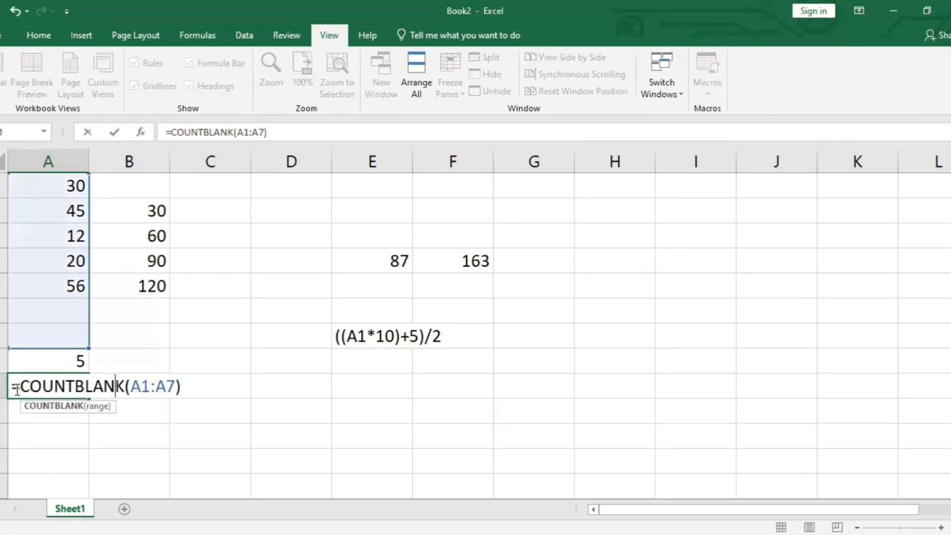
pyautogui.press('Return')
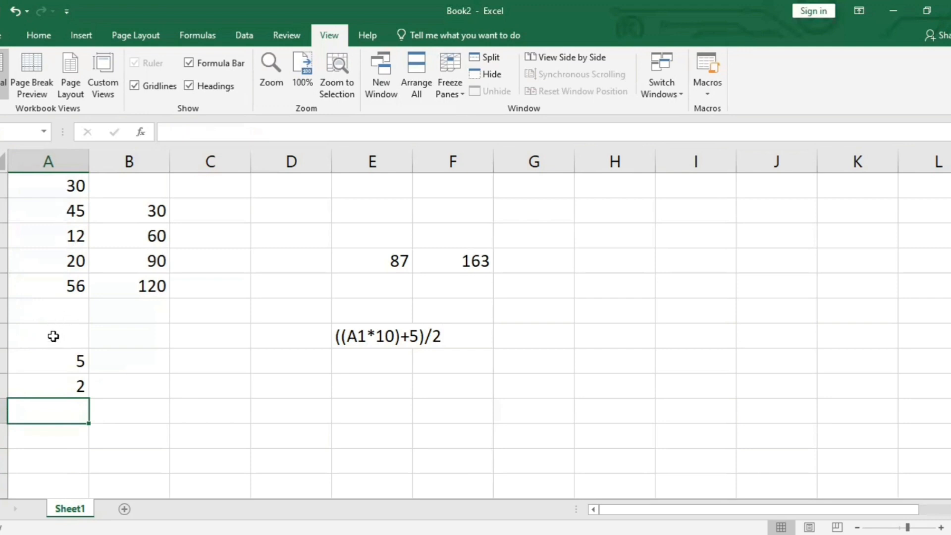
# Enter the function =COUNTA(A1:A7) in cell A10 to count the non-empty cells of column A
pyautogui.doubleClick(45, 377)
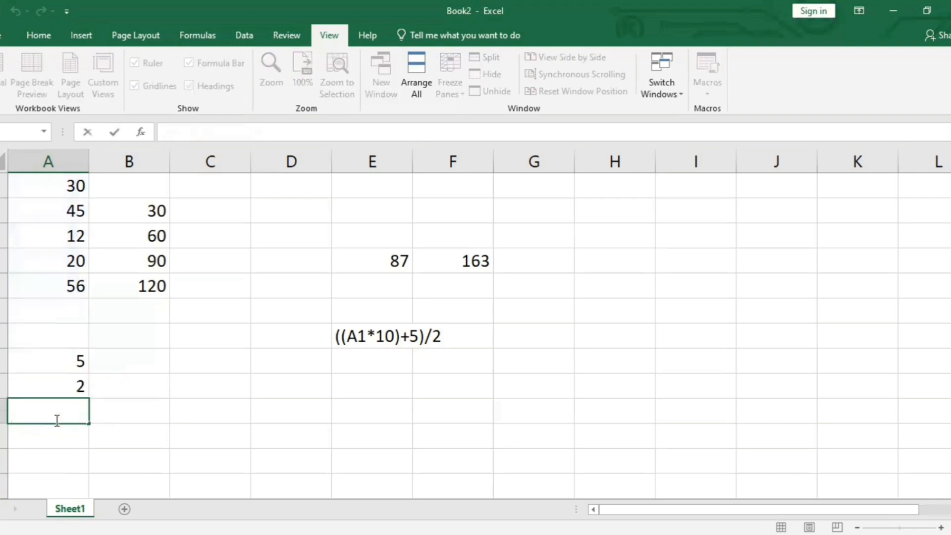
pyautogui.write('=COUNT')
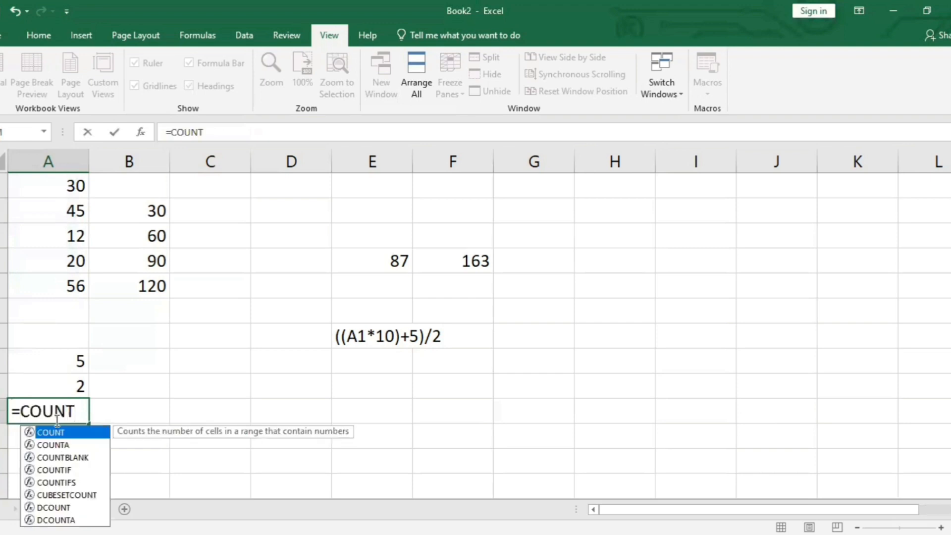
pyautogui.write('A(A1:')
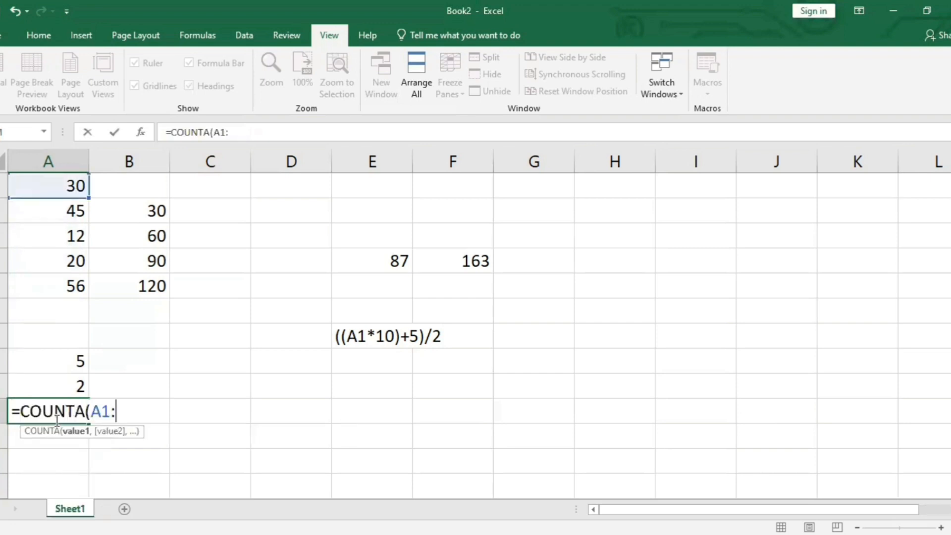
pyautogui.write('A7)')
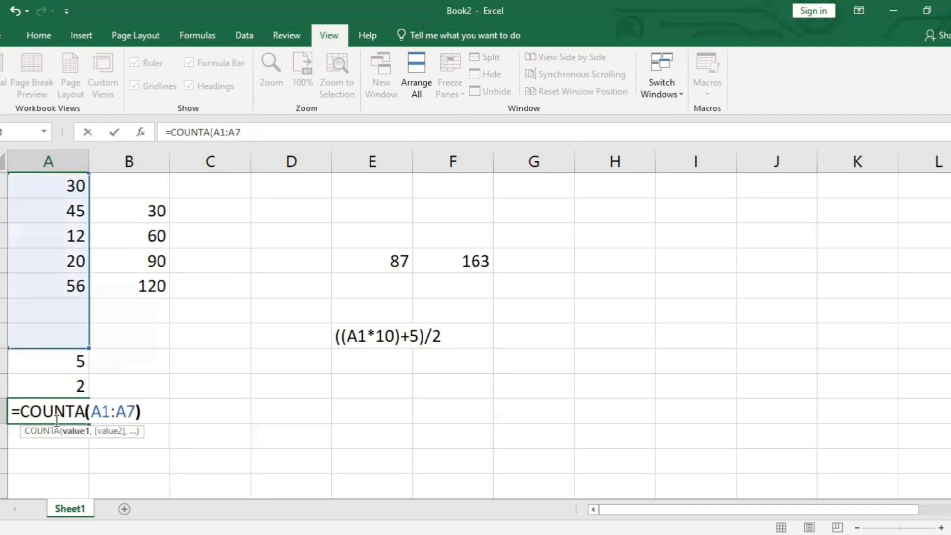
pyautogui.press('Return')
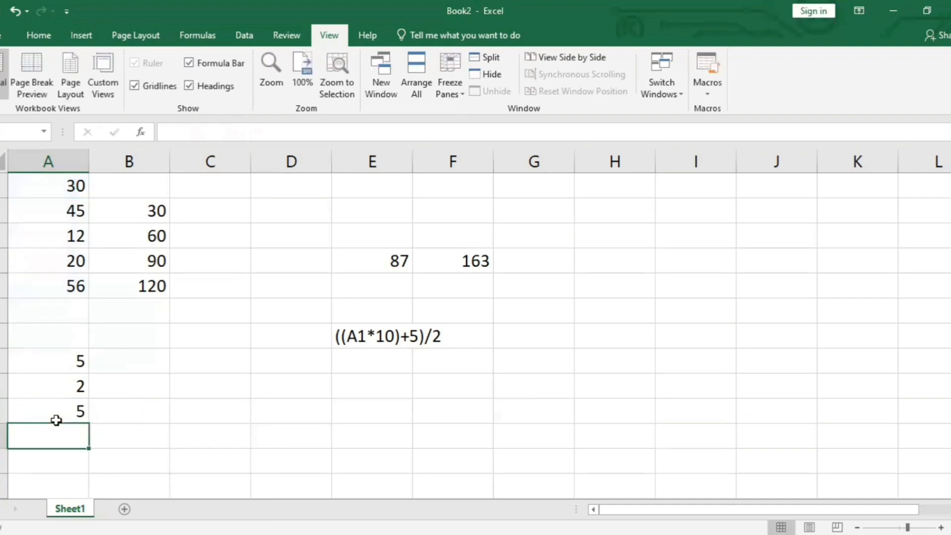
# Highlight the column A values in A1:A5, and select the whole data range A1:B5
pyautogui.moveTo(55, 187); pyautogui.dragTo(76, 291)
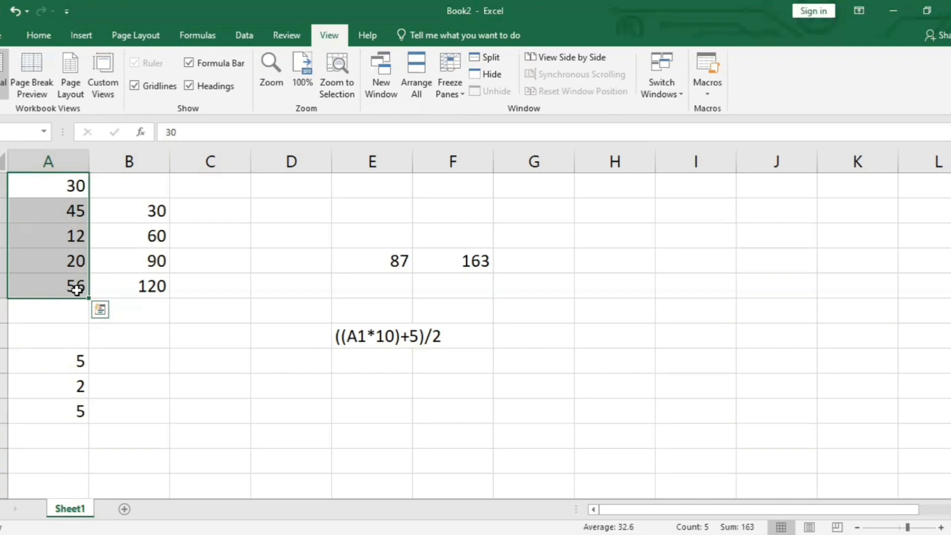
pyautogui.click(265, 403)
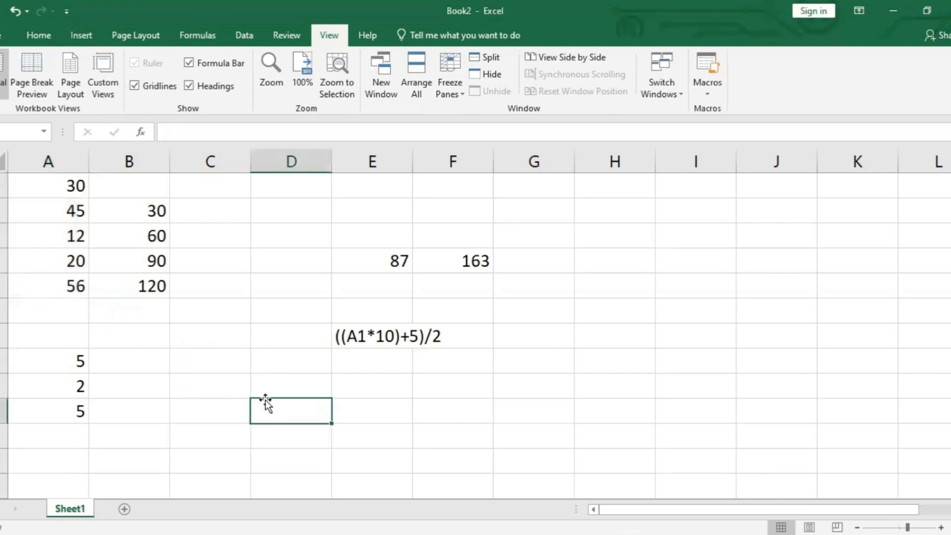
pyautogui.click(171, 296)
pyautogui.moveTo(171, 296); pyautogui.dragTo(46, 179)
pyautogui.click(229, 351)
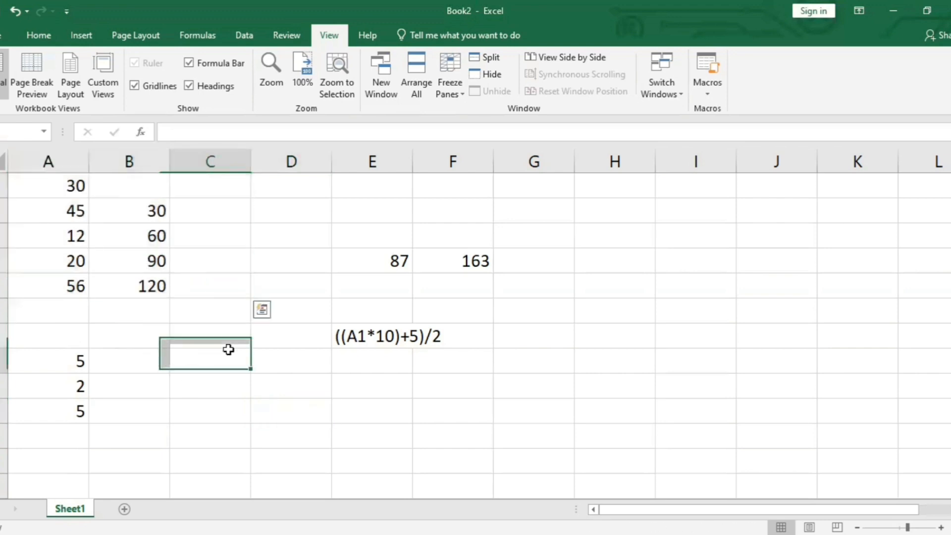
pyautogui.click(162, 285)
pyautogui.moveTo(99, 262); pyautogui.dragTo(28, 190)
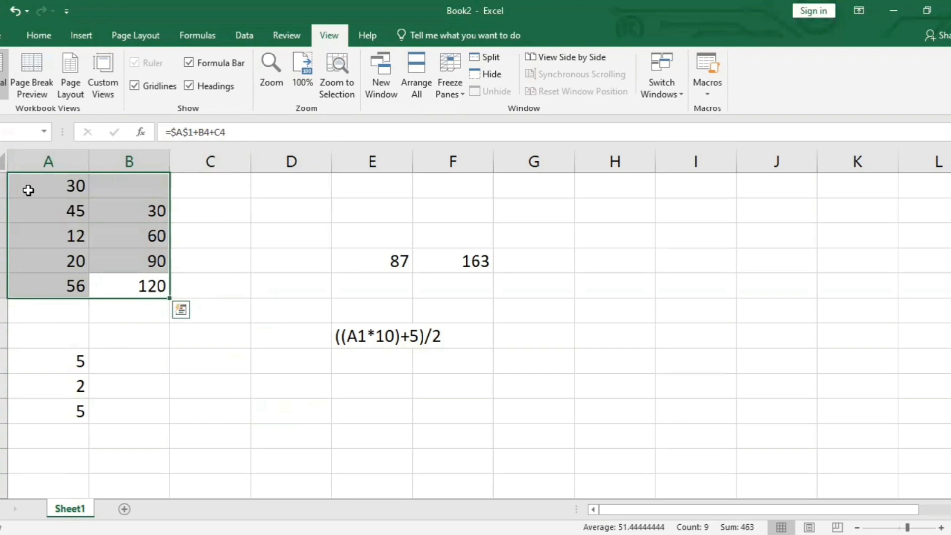
# Apply a filter to A1:B5 to view the filter options of both columns, and remove the filter
pyautogui.hotkey('alt', 'a')
pyautogui.press('t')
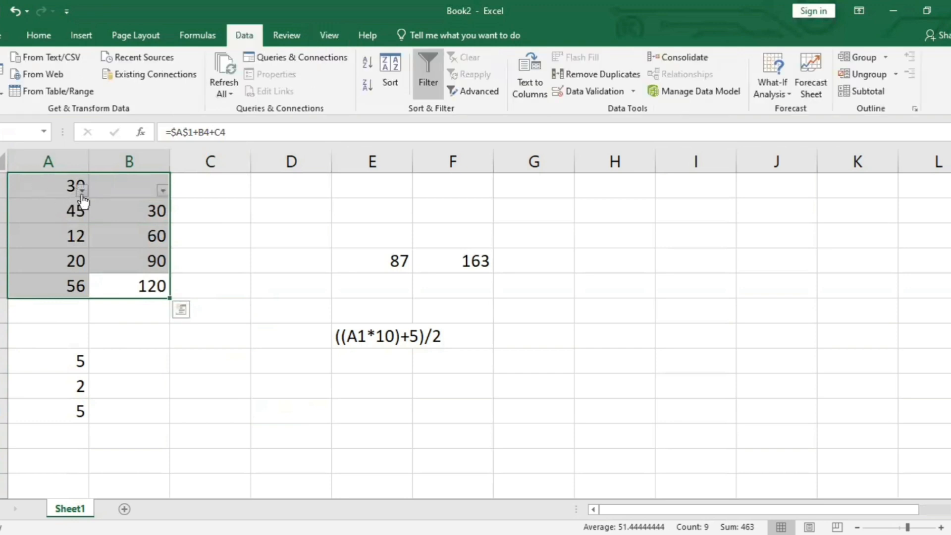
pyautogui.click(82, 189)
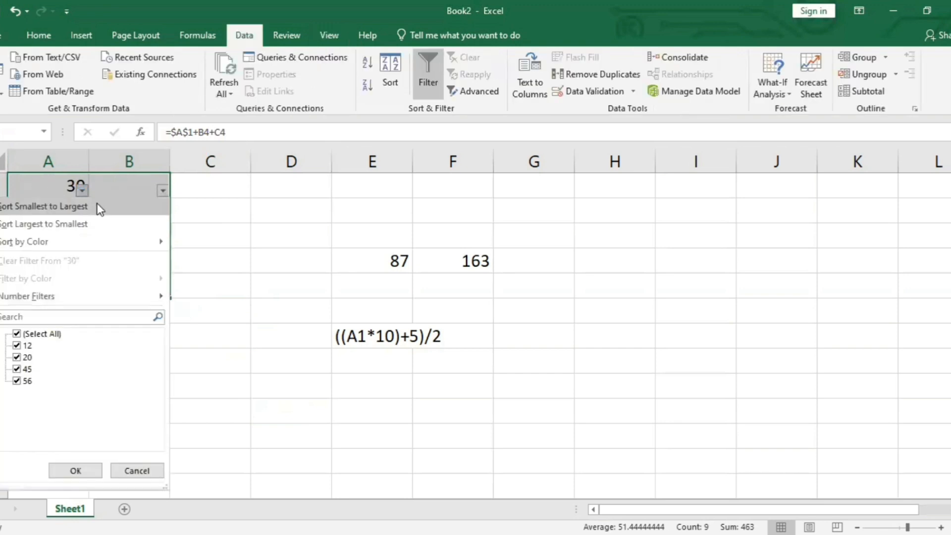
pyautogui.click(74, 288)
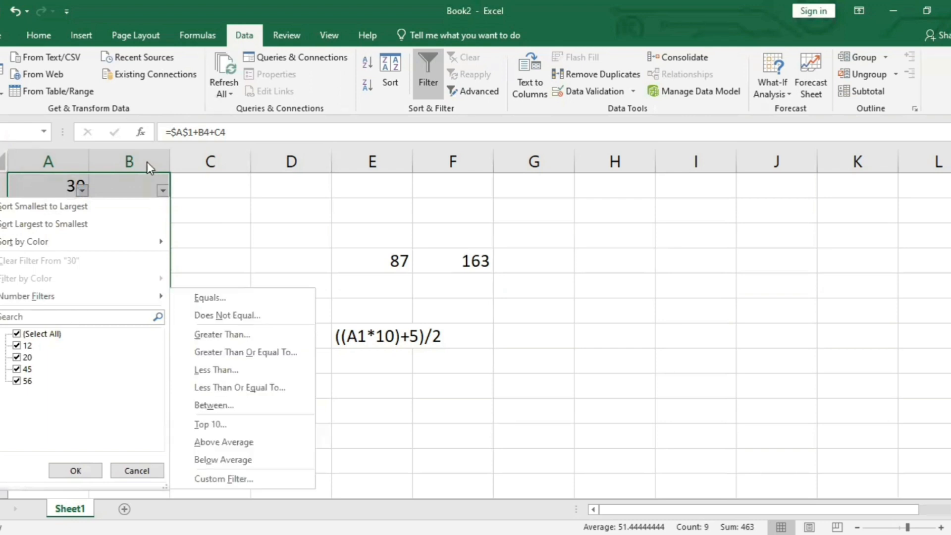
pyautogui.click(161, 191)
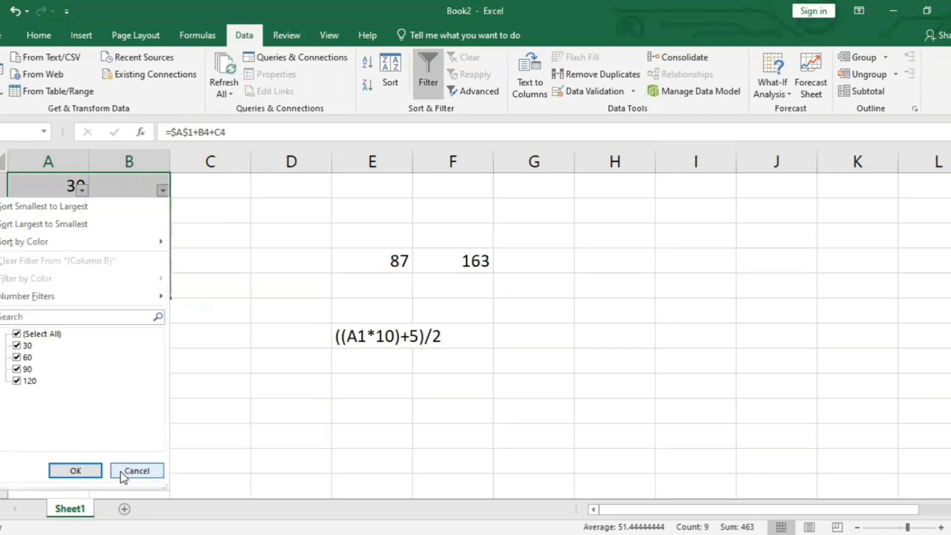
pyautogui.click(122, 471)
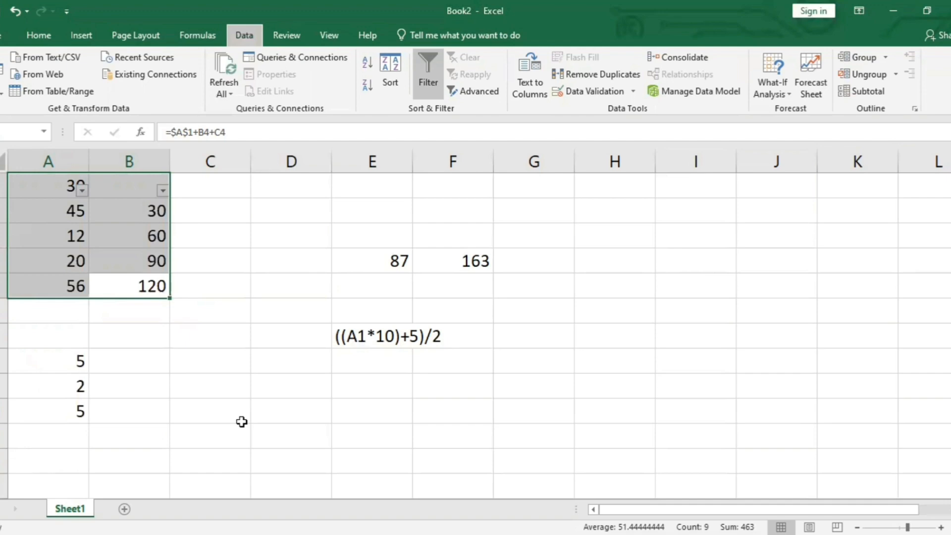
pyautogui.hotkey('ctrl', 'shift', 'l')
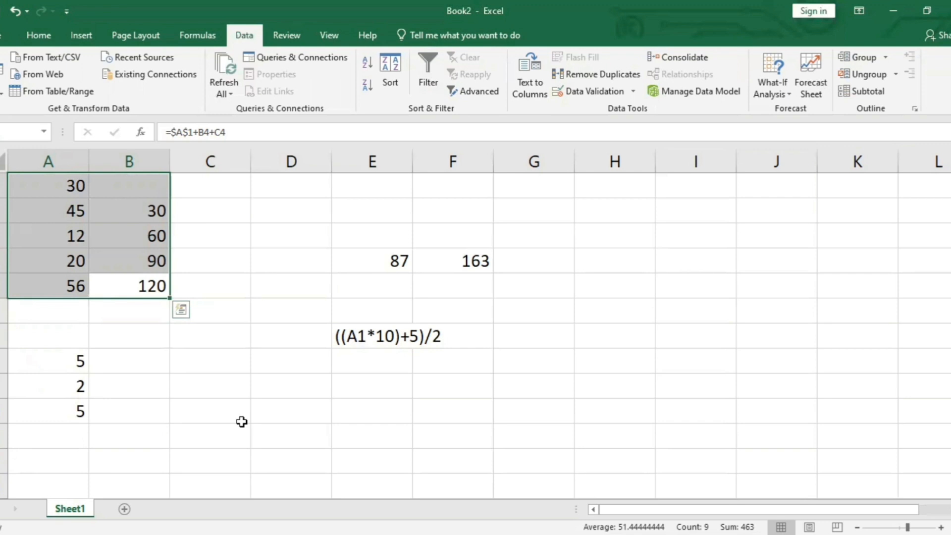
# Enter the text NAME in cell D2
pyautogui.doubleClick(271, 214)
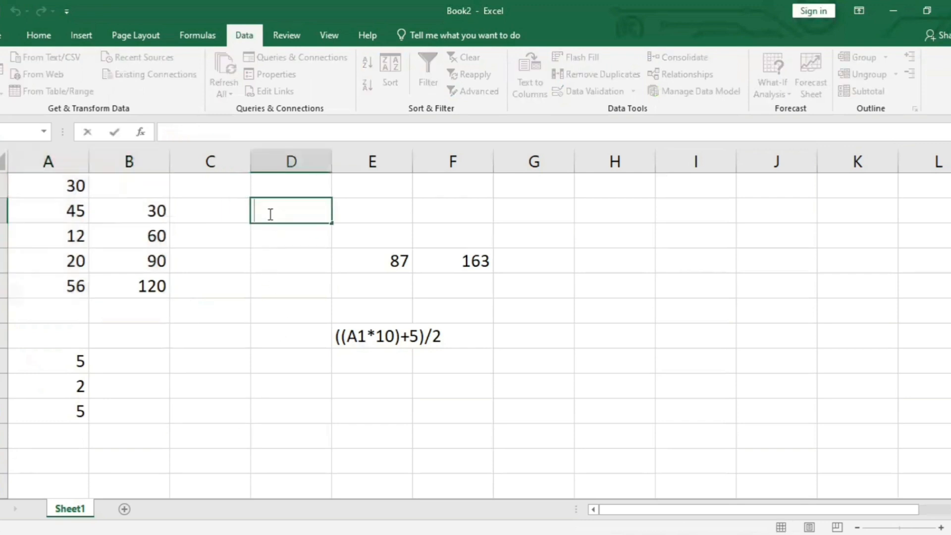
pyautogui.write('NAME')
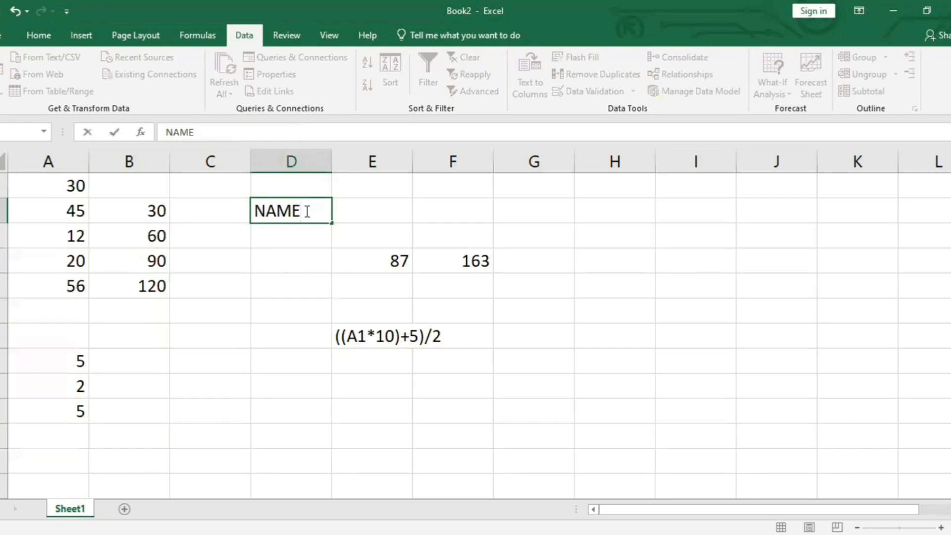
pyautogui.moveTo(307, 211); pyautogui.dragTo(253, 215)
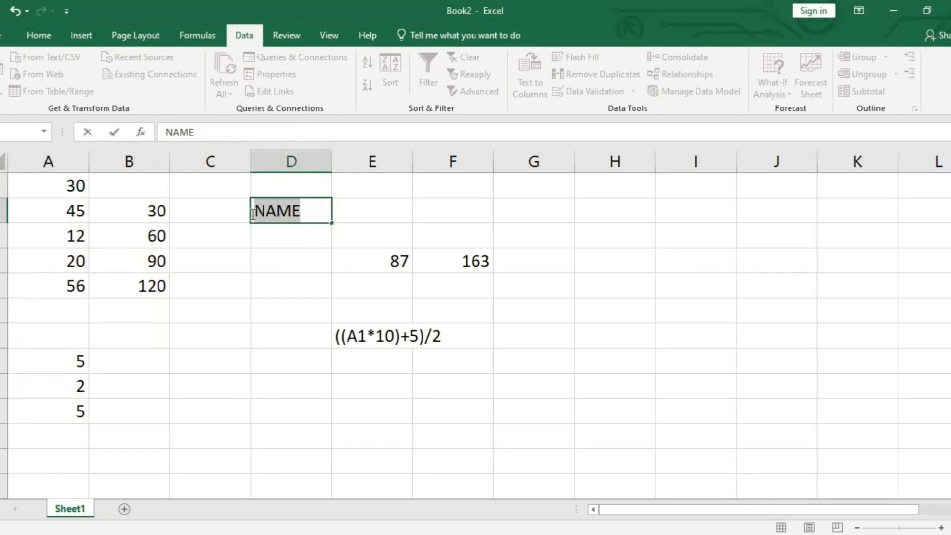
pyautogui.click(320, 216)
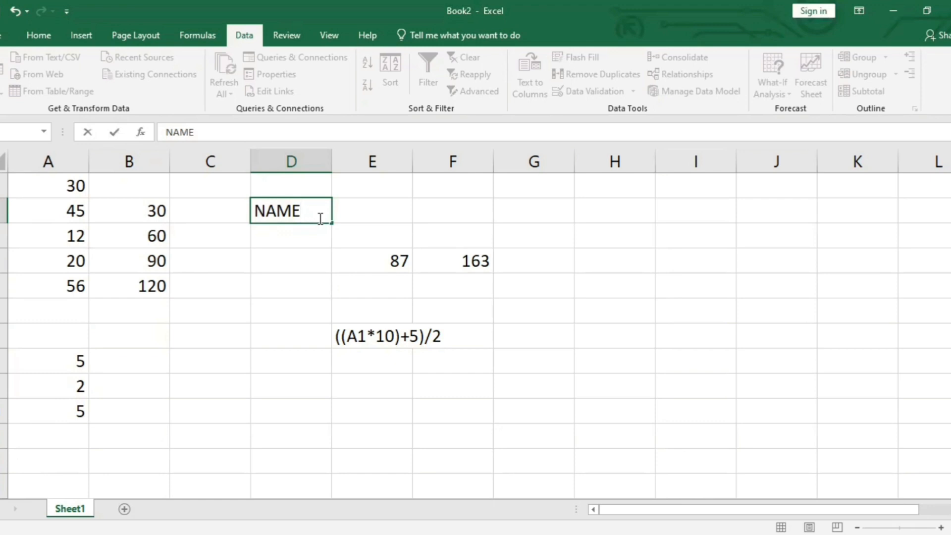
pyautogui.moveTo(316, 210); pyautogui.dragTo(248, 208)
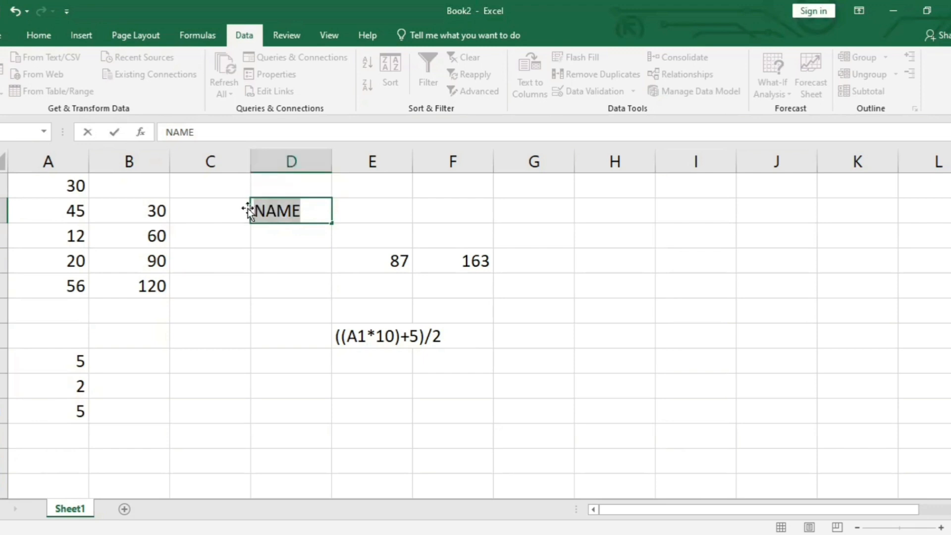
pyautogui.click(262, 261)
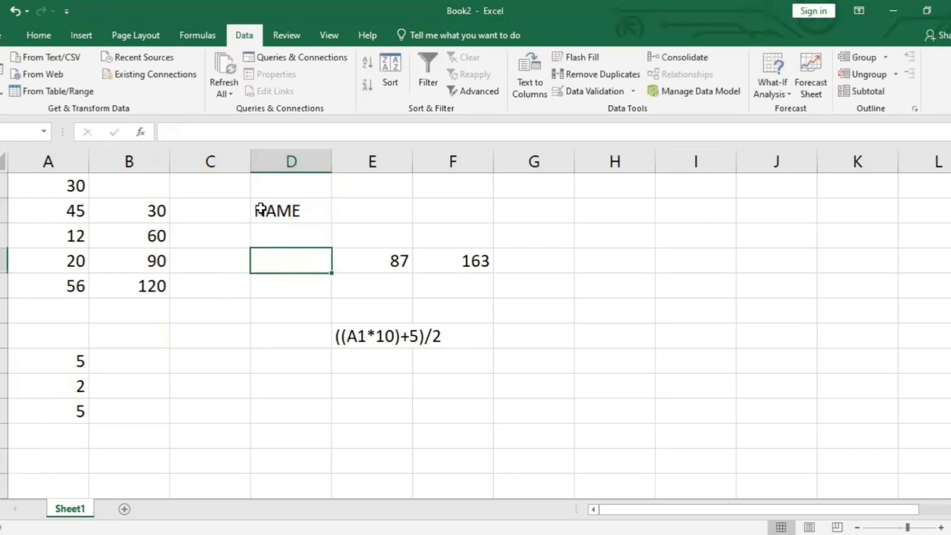
# Insert a hyperlink on the whole of column D that links to cell A1 of Sheet1 in this document
pyautogui.click(260, 210)
pyautogui.click(286, 163)
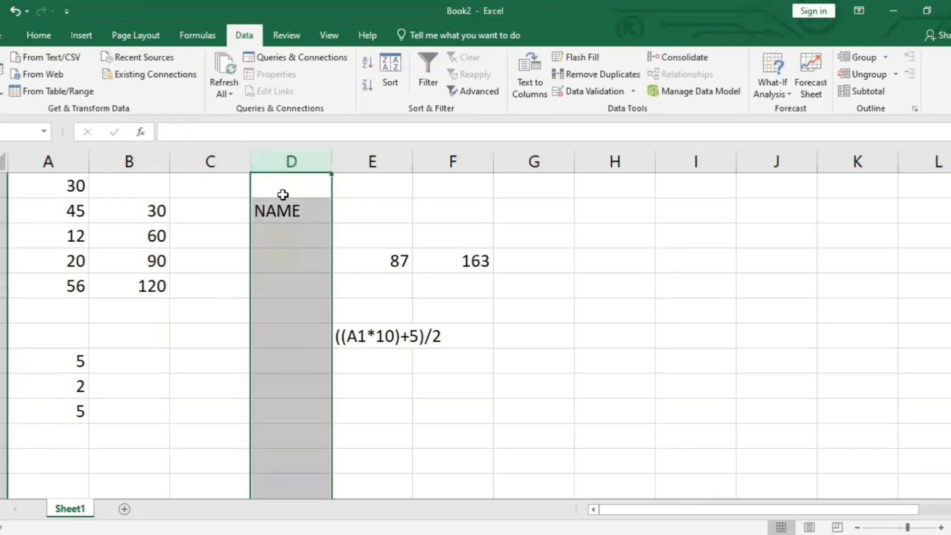
pyautogui.hotkey('ctrl', 'k')
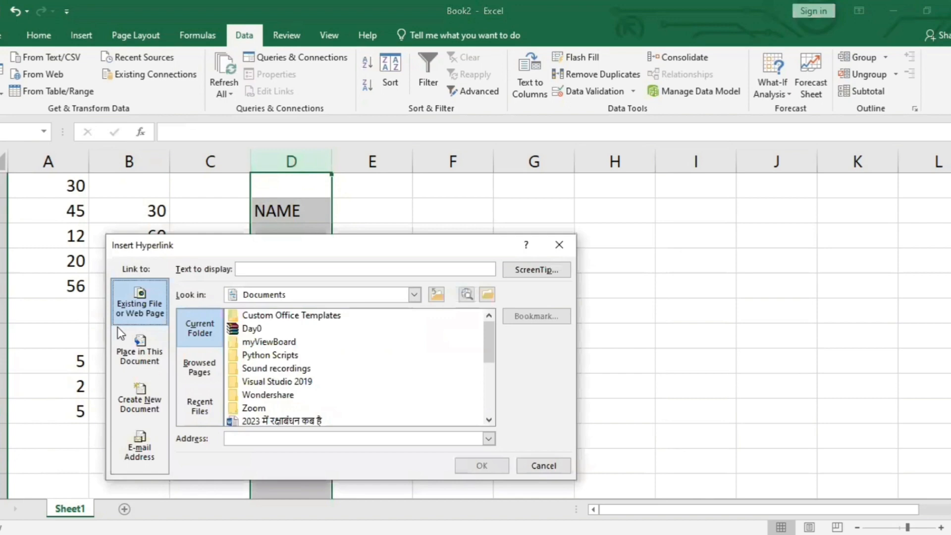
pyautogui.click(136, 354)
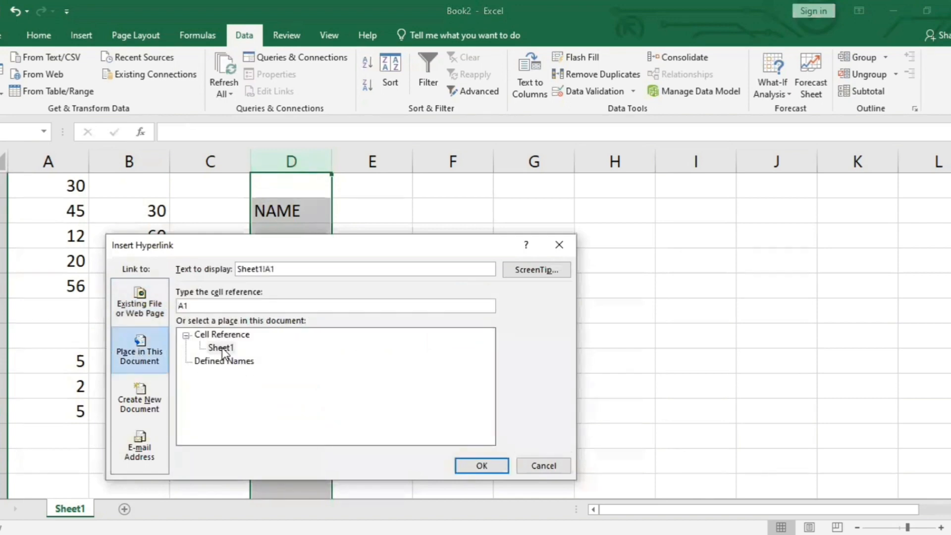
pyautogui.click(222, 348)
pyautogui.click(477, 468)
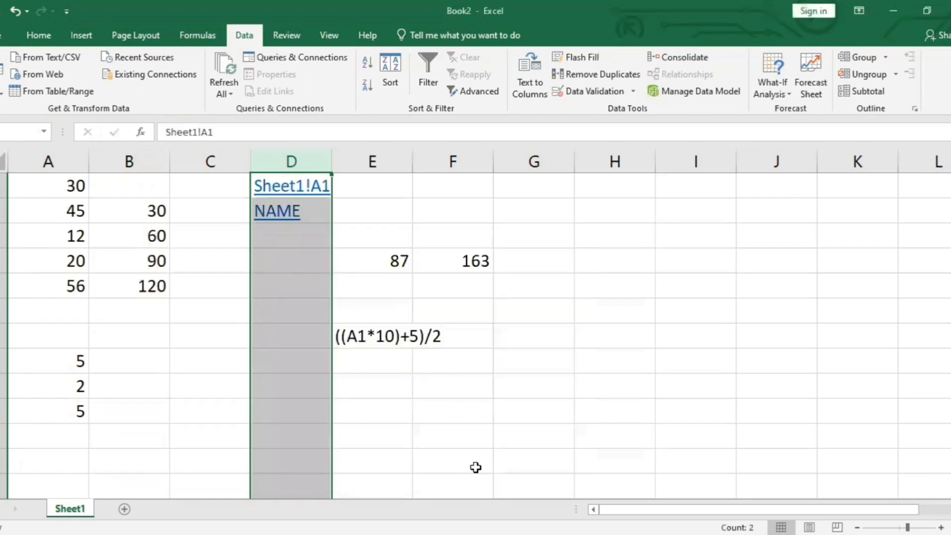
# Follow the NAME hyperlink in cell D2, and fill the value of cell A1 down through A10
pyautogui.click(277, 212)
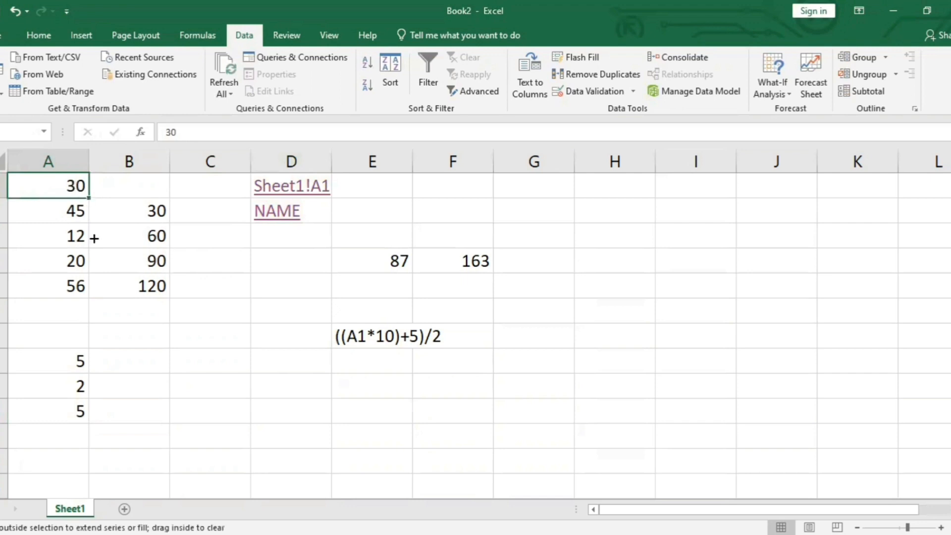
pyautogui.click(277, 329)
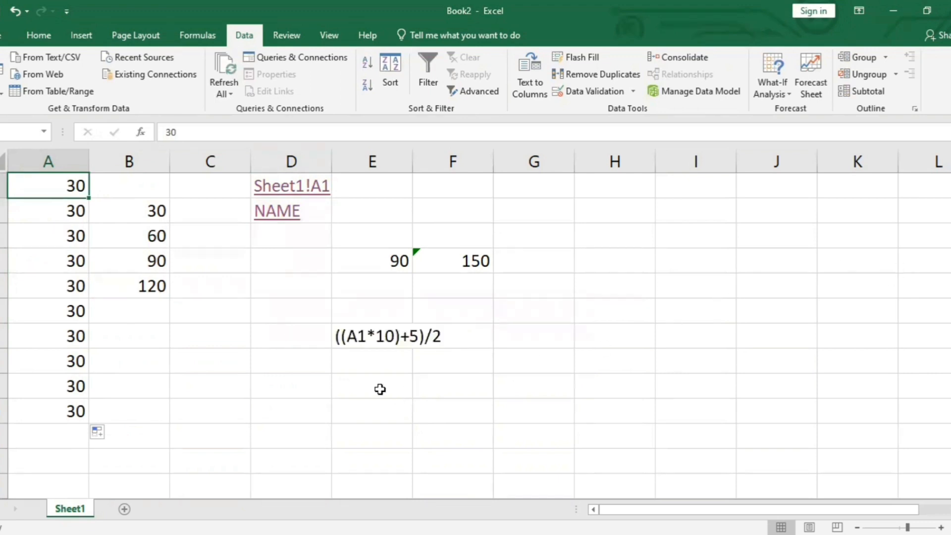
# Enter the incomplete function name =Con in cell F10
pyautogui.doubleClick(469, 411)
pyautogui.write('=')
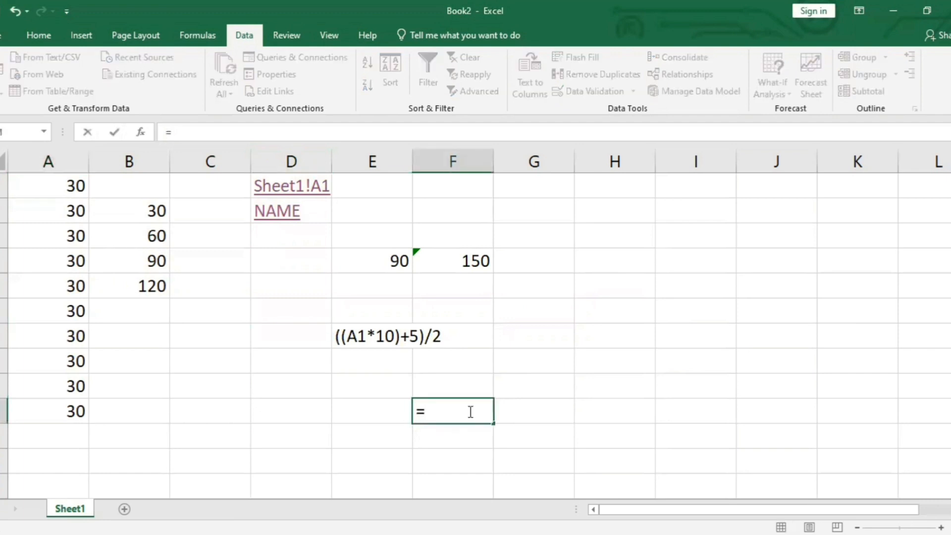
pyautogui.write('c')
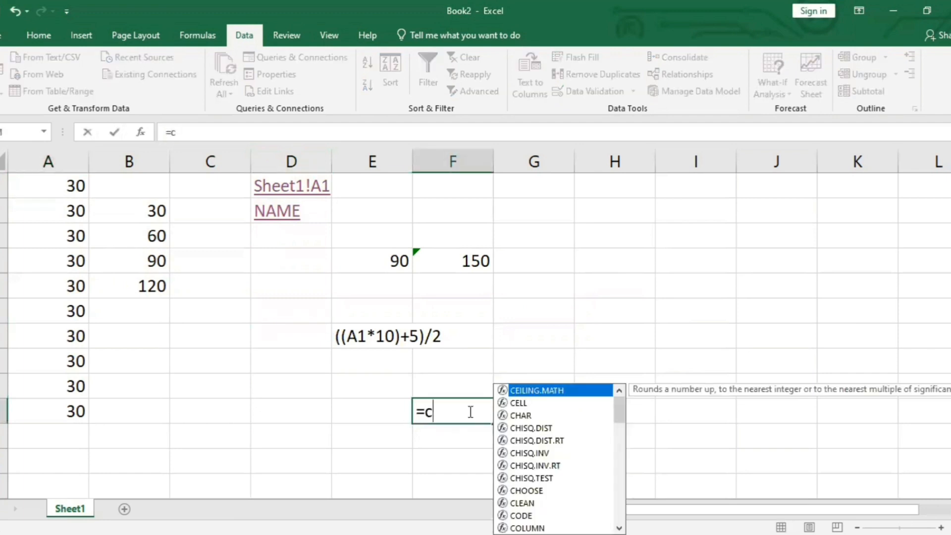
pyautogui.press('BackSpace')
pyautogui.write('Con')
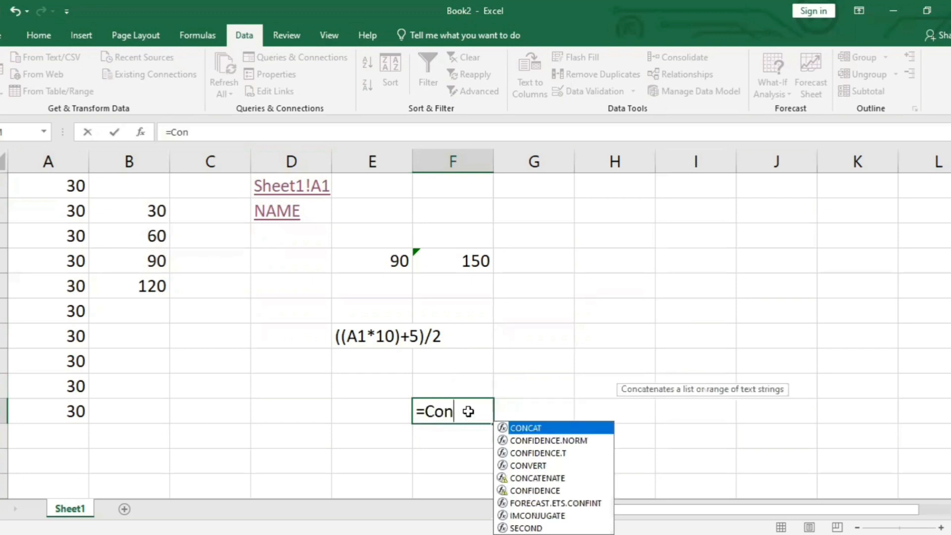
pyautogui.press('Return')
# Complete the function in cell F10 as =CONCATENATE("EXCEL","IS","CELL") and review its formula
pyautogui.doubleClick(476, 407)
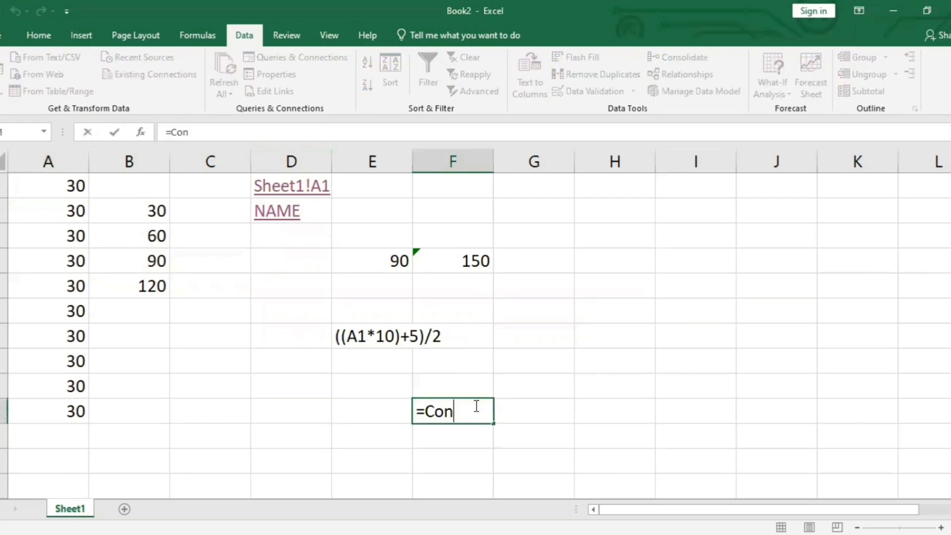
pyautogui.write('catent')
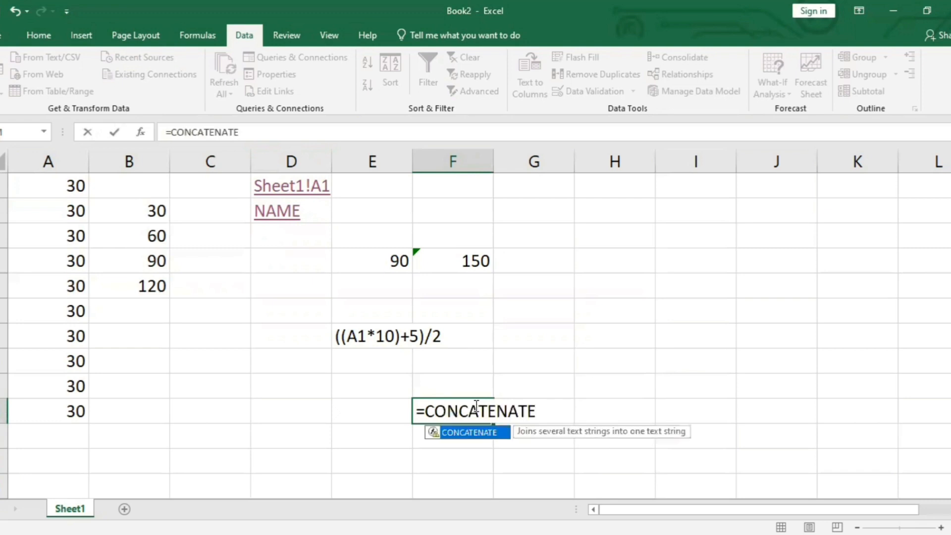
pyautogui.write('("EXCEL')
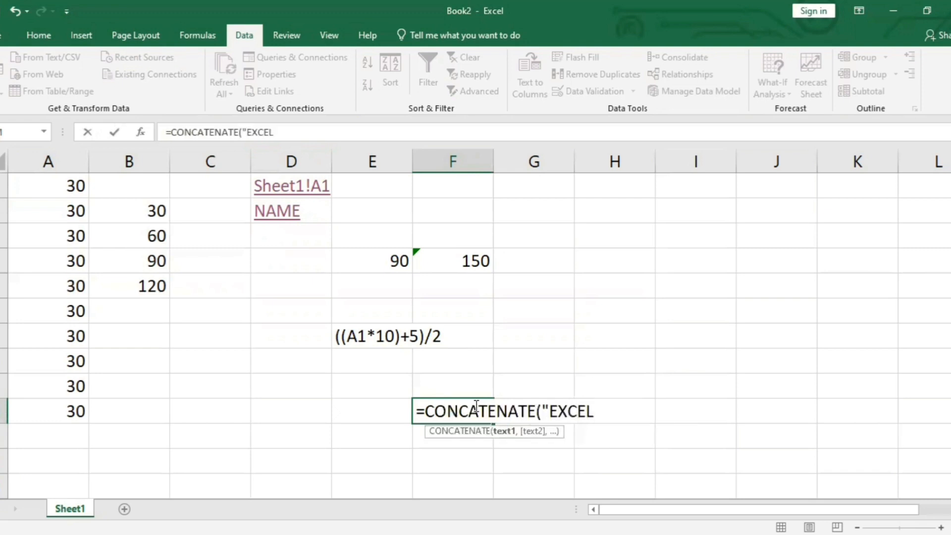
pyautogui.write('"')
pyautogui.write(',"I')
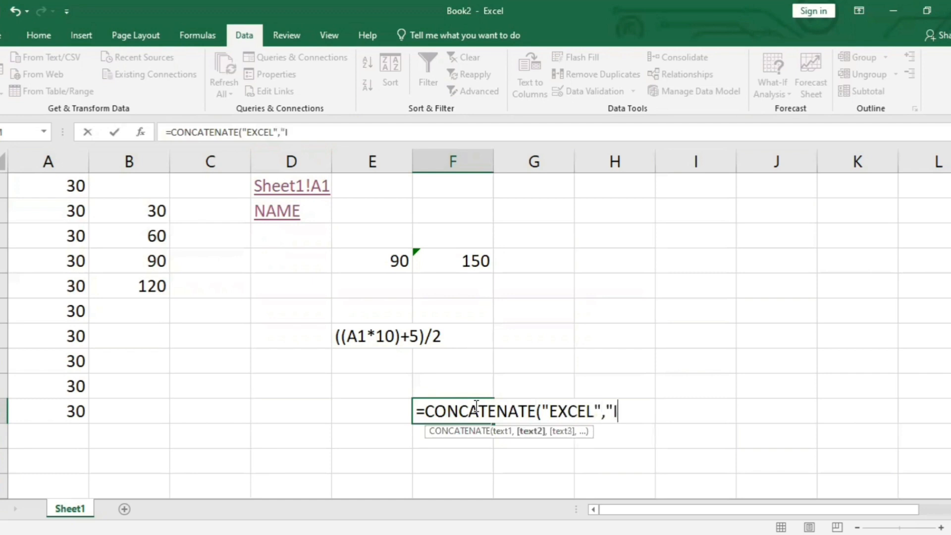
pyautogui.write('S","CELL')
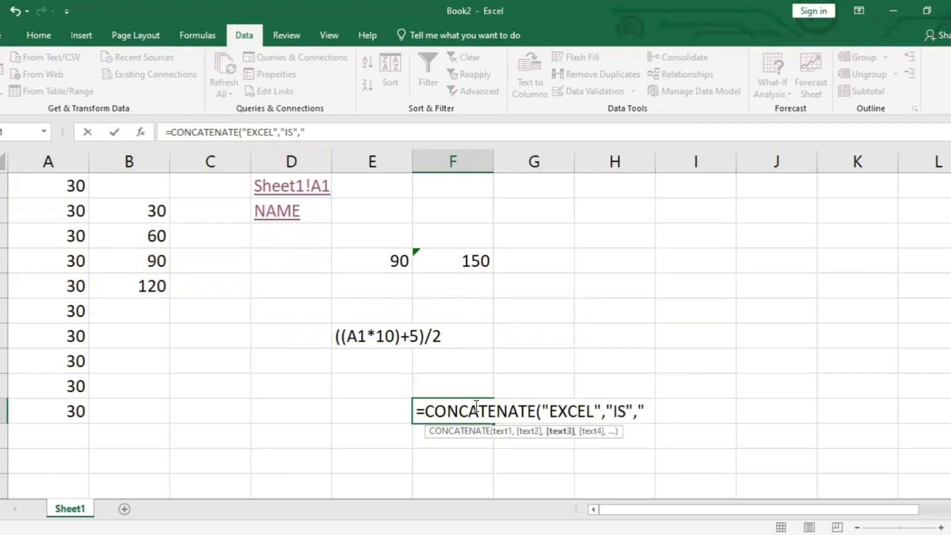
pyautogui.write('")')
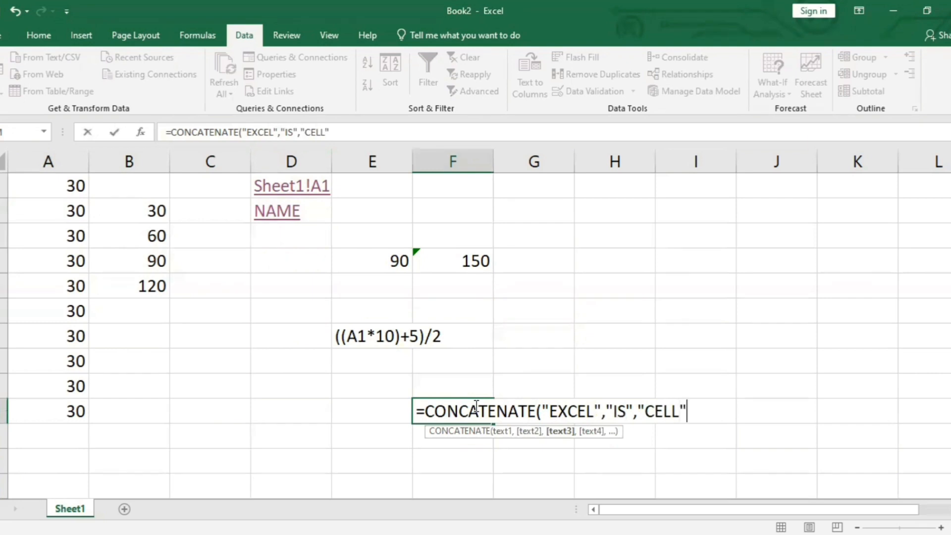
pyautogui.press('Return')
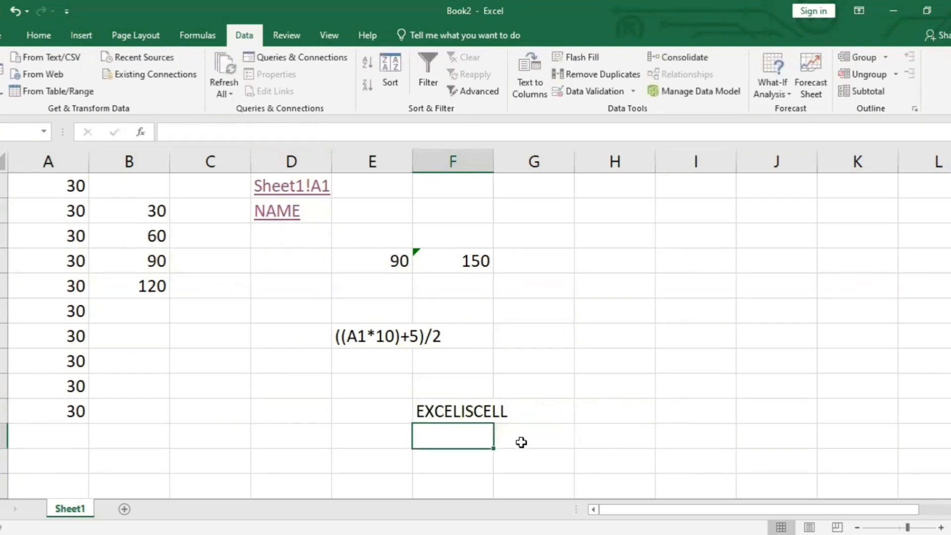
pyautogui.click(485, 412)
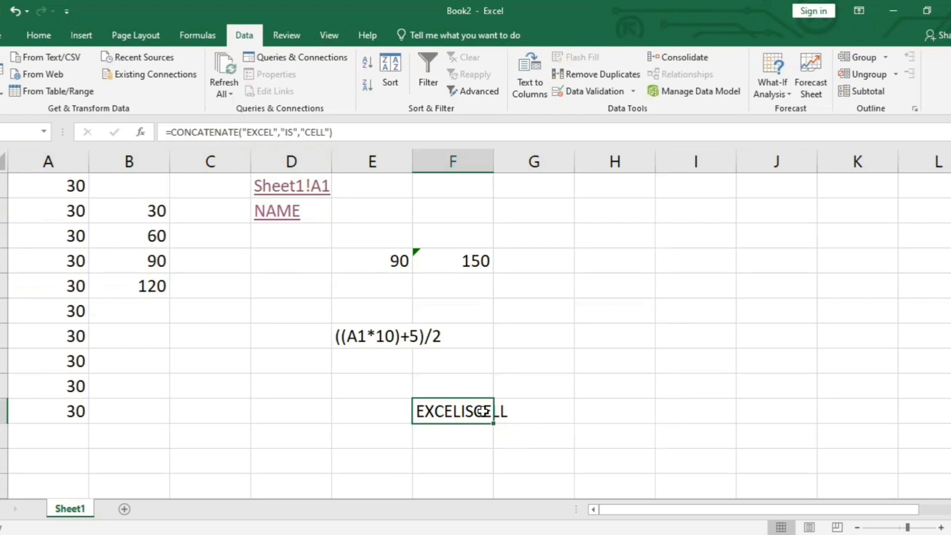
pyautogui.click(478, 445)
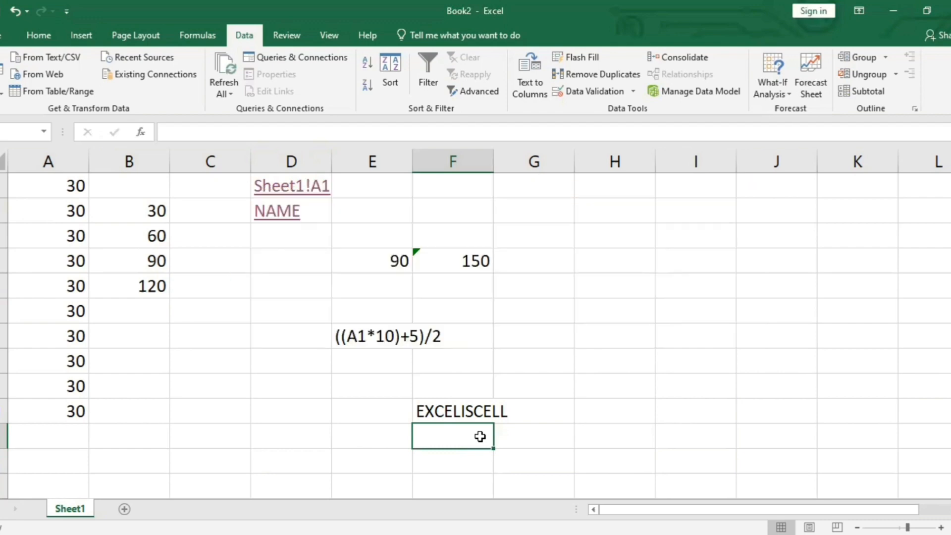
# Enter the formula =IF(B2>30,"PASS","FAIL") in cell B6 and review its arguments
pyautogui.click(147, 213)
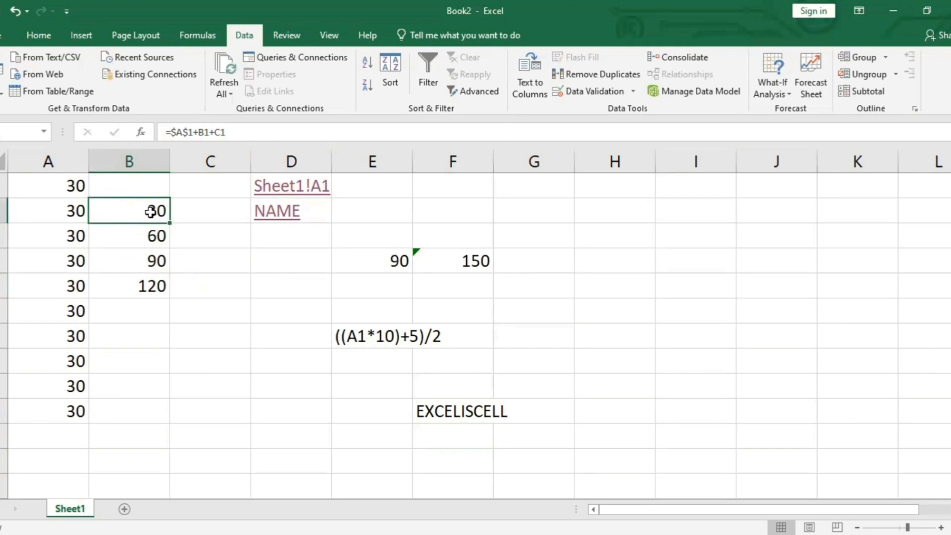
pyautogui.doubleClick(151, 314)
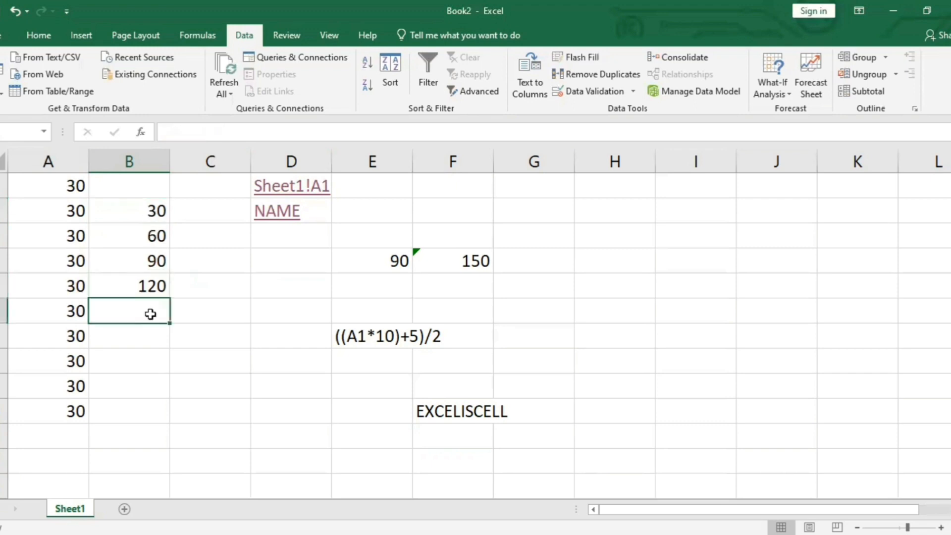
pyautogui.write('=I')
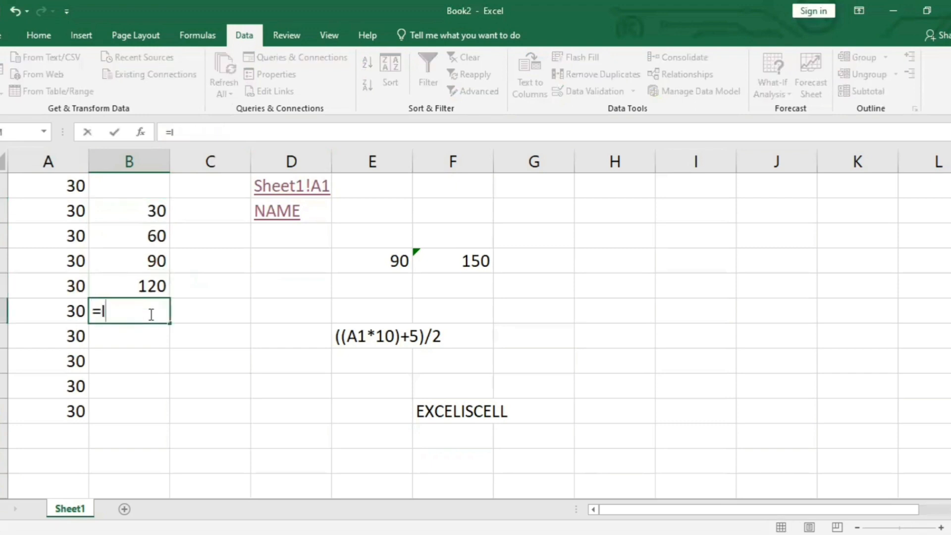
pyautogui.write('F(')
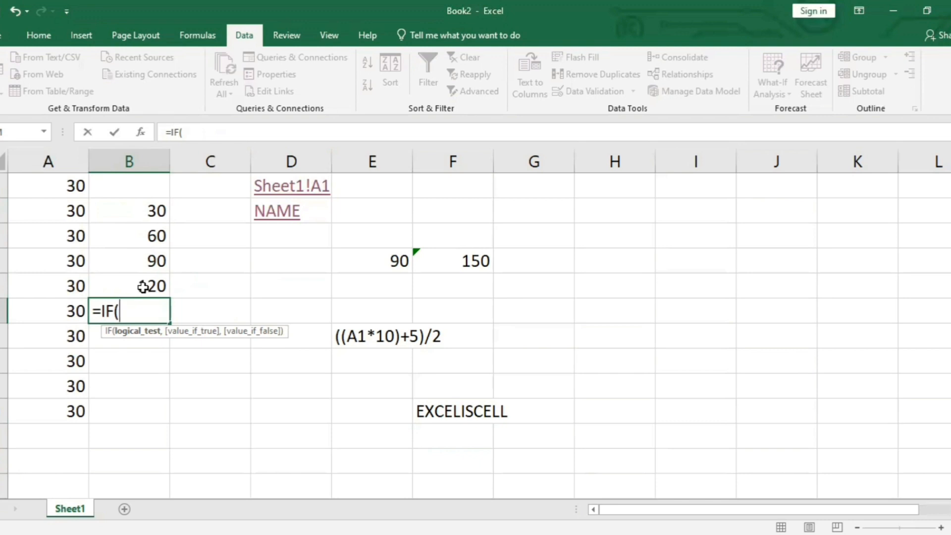
pyautogui.write('B2>30')
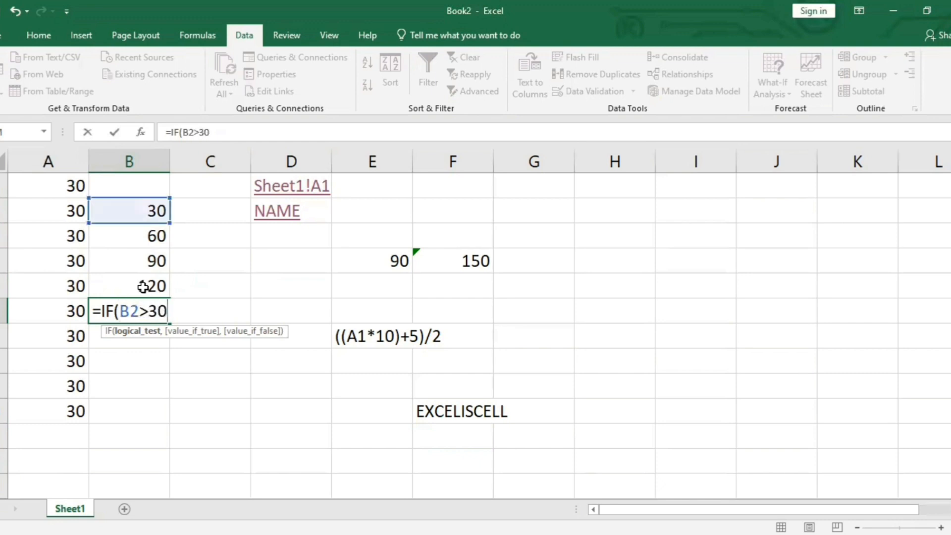
pyautogui.write(',"PA')
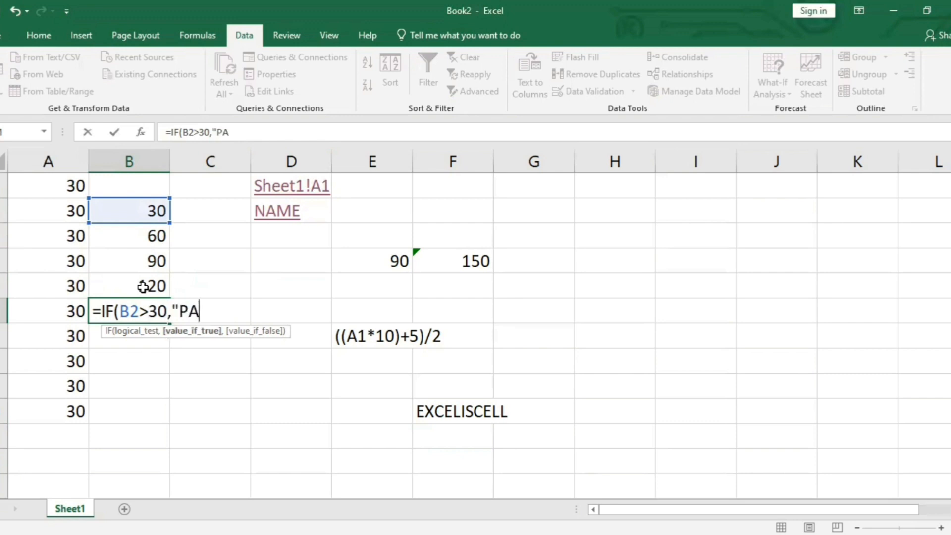
pyautogui.write('SS","FAIL"')
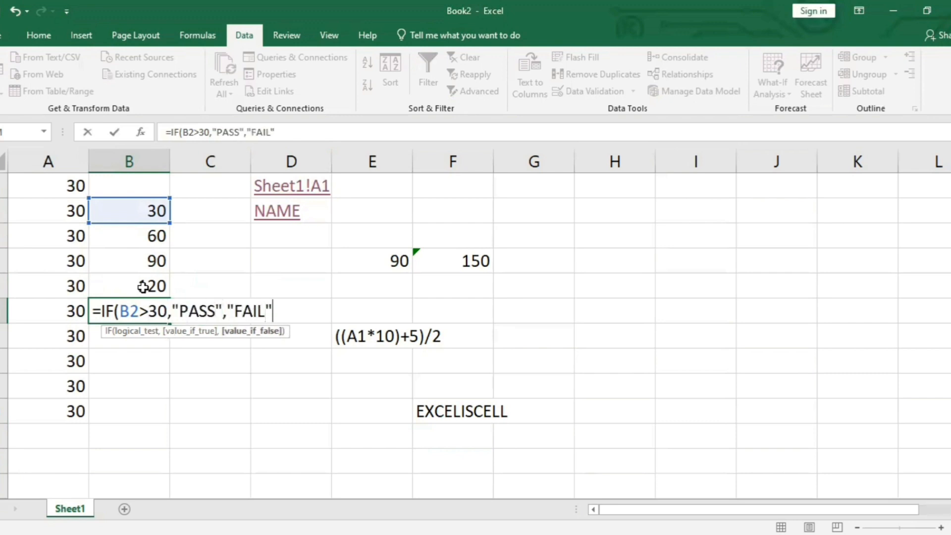
pyautogui.write(')')
pyautogui.press('Return')
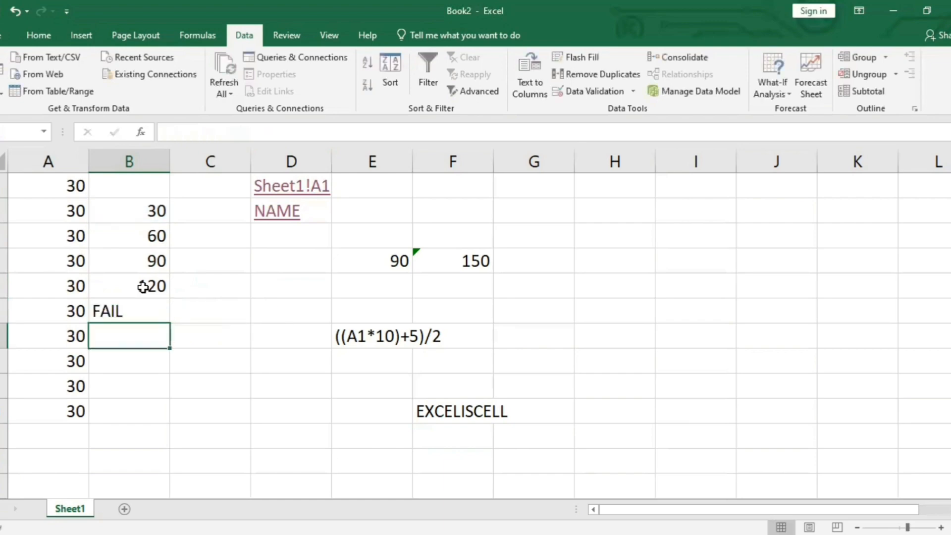
pyautogui.click(143, 313)
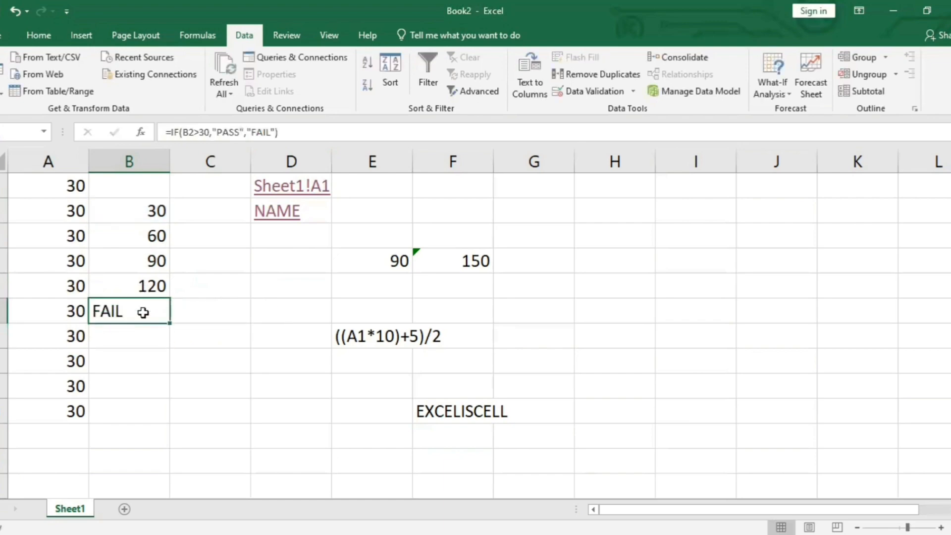
pyautogui.doubleClick(143, 313)
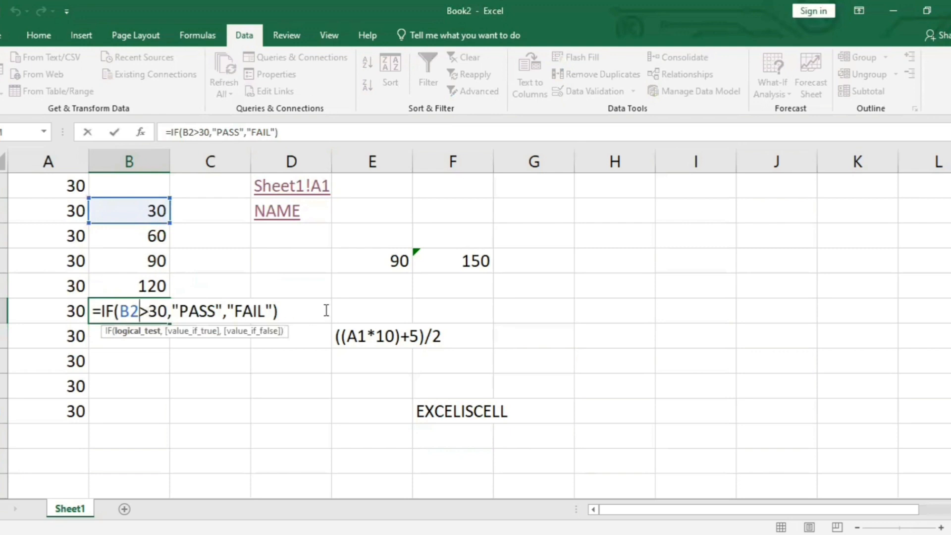
pyautogui.press('Return')
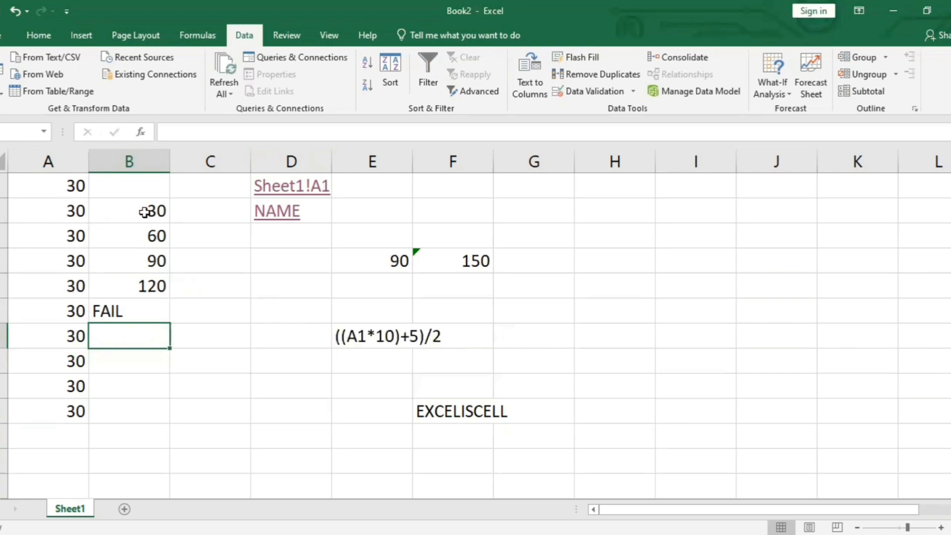
# Enter 30 in cell B1 to feed the running sums and the IF test
pyautogui.click(144, 191)
pyautogui.doubleClick(145, 195)
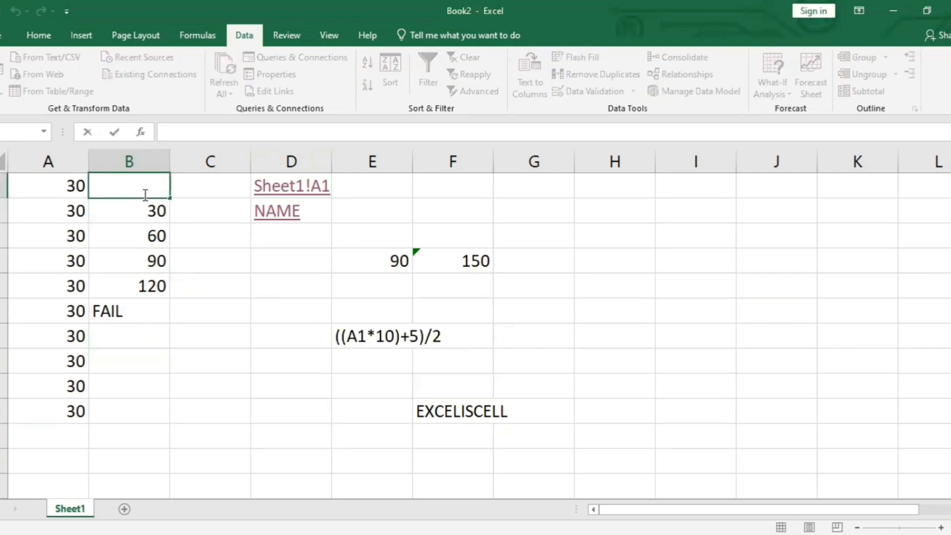
pyautogui.write('30')
pyautogui.press('Return')
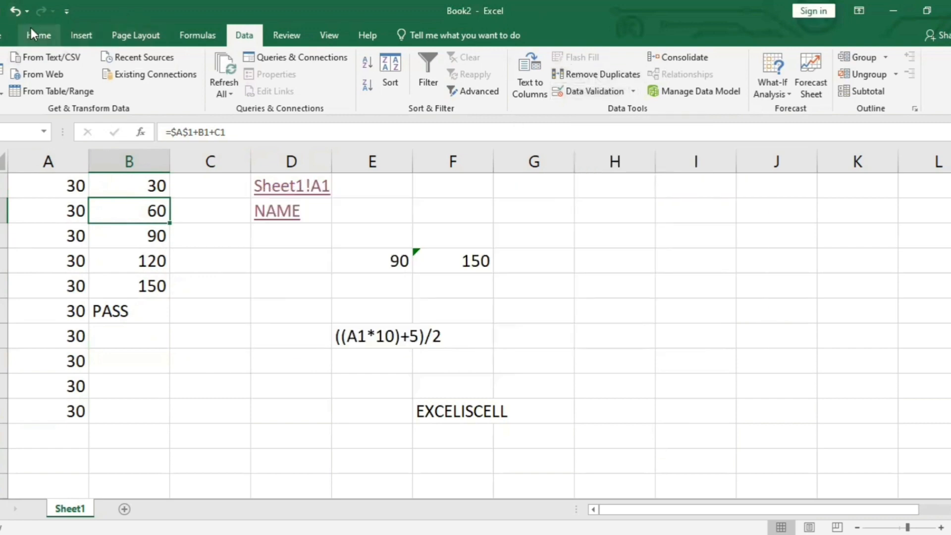
# Apply a Duplicate Values conditional formatting rule to cell B2 with Light Red Fill with Dark Red Text
pyautogui.scroll(4, 555, 58)
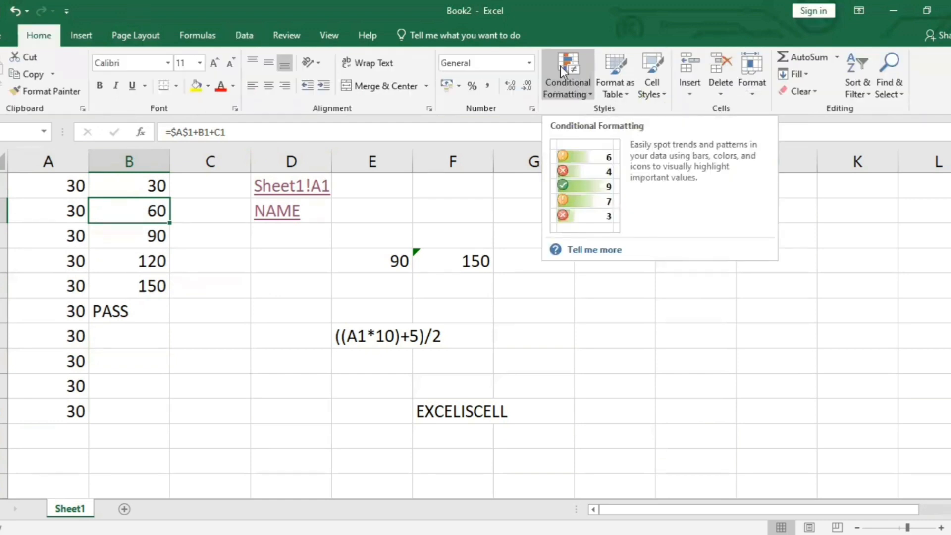
pyautogui.click(588, 93)
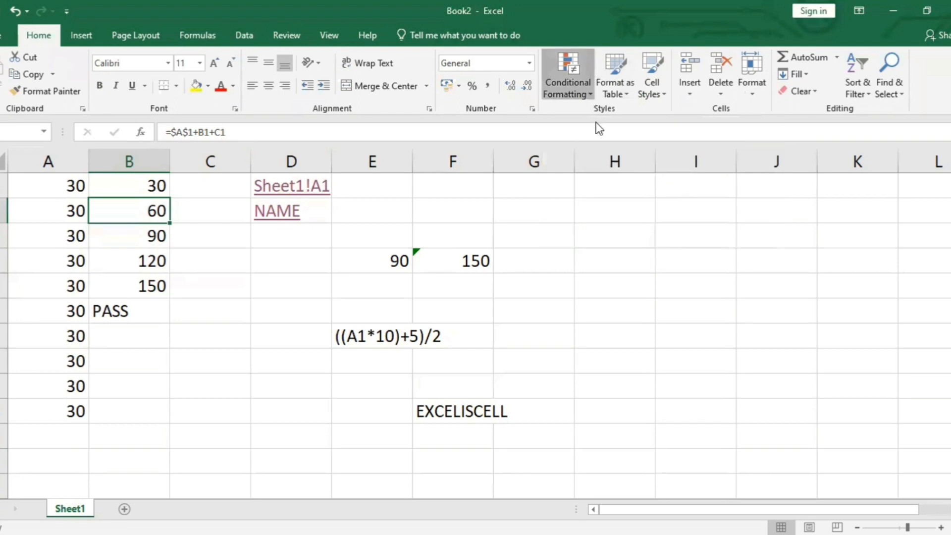
pyautogui.moveTo(597, 127)
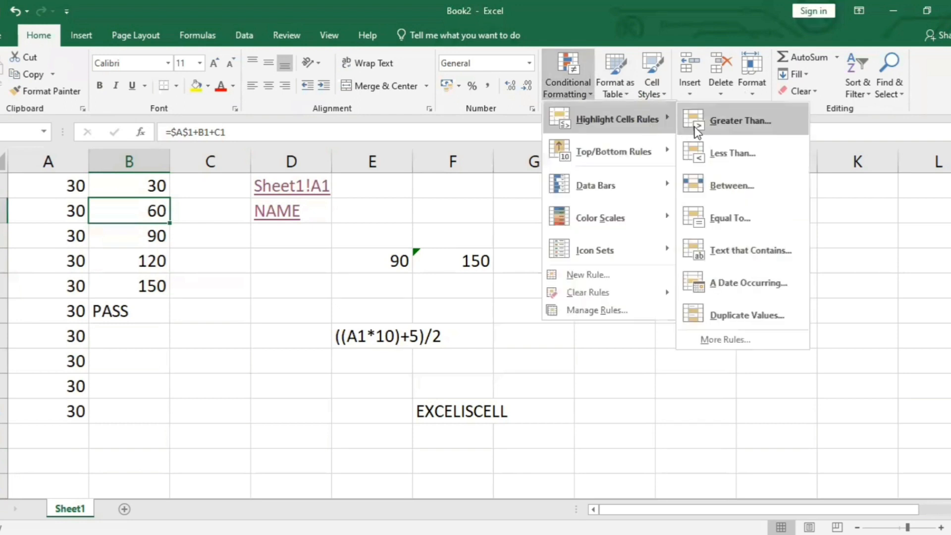
pyautogui.click(707, 312)
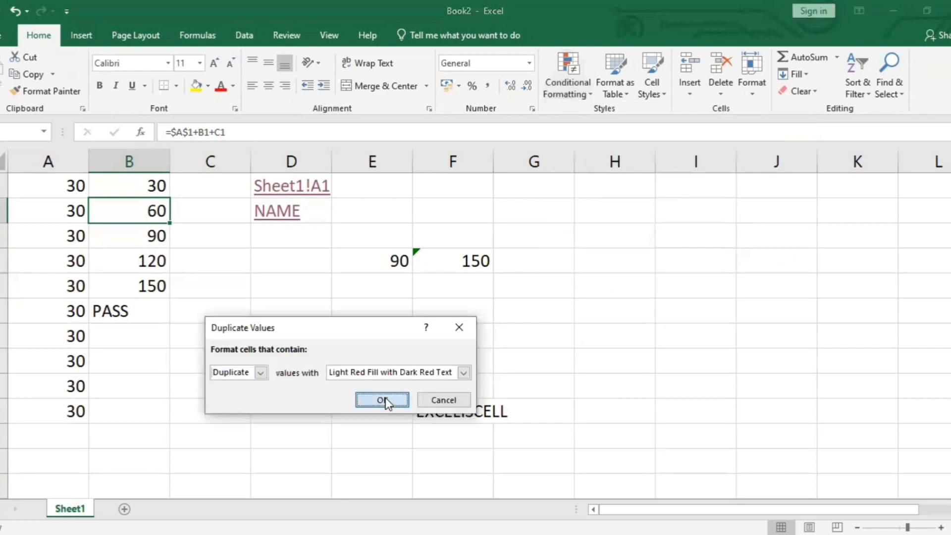
pyautogui.click(386, 401)
# Change the value of cell B1 to 60
pyautogui.click(153, 195)
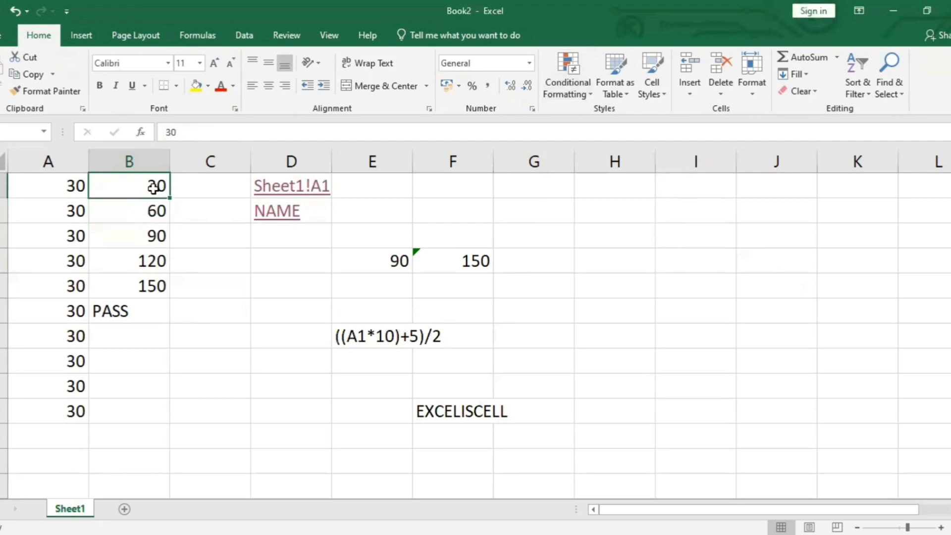
pyautogui.doubleClick(153, 188)
pyautogui.press('BackSpace')
pyautogui.write('6')
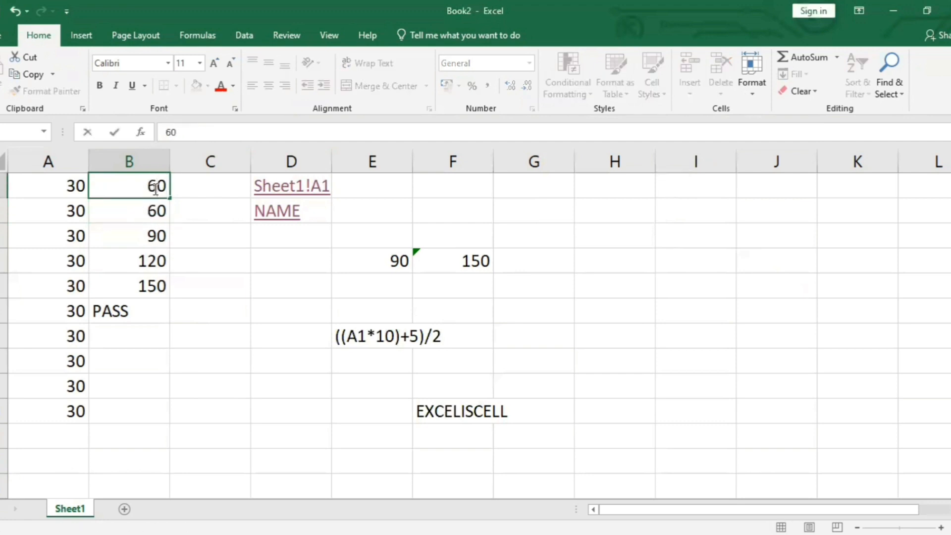
pyautogui.click(192, 236)
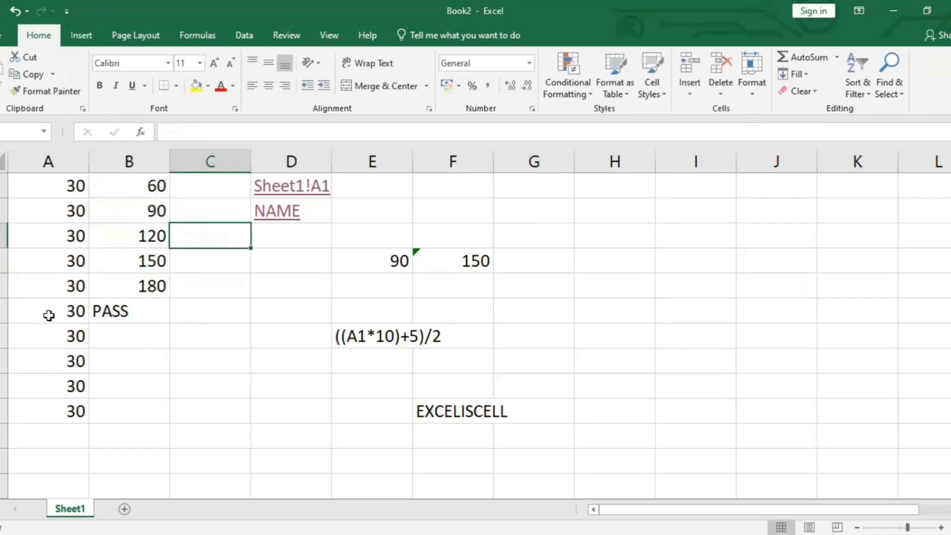
# Highlight duplicate values in cells A1 to A10 with Light Red Fill with Dark Red Text
pyautogui.doubleClick(63, 310)
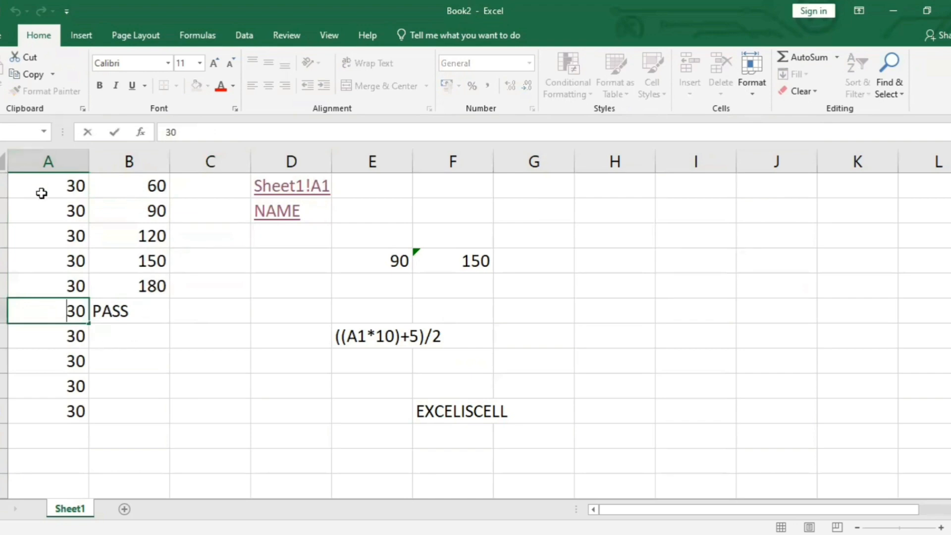
pyautogui.moveTo(41, 193); pyautogui.dragTo(48, 399)
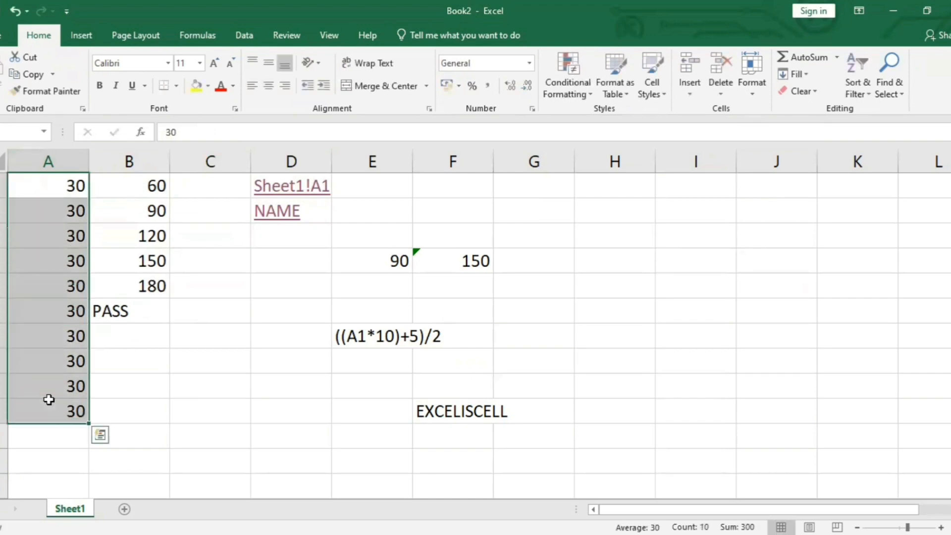
pyautogui.click(588, 94)
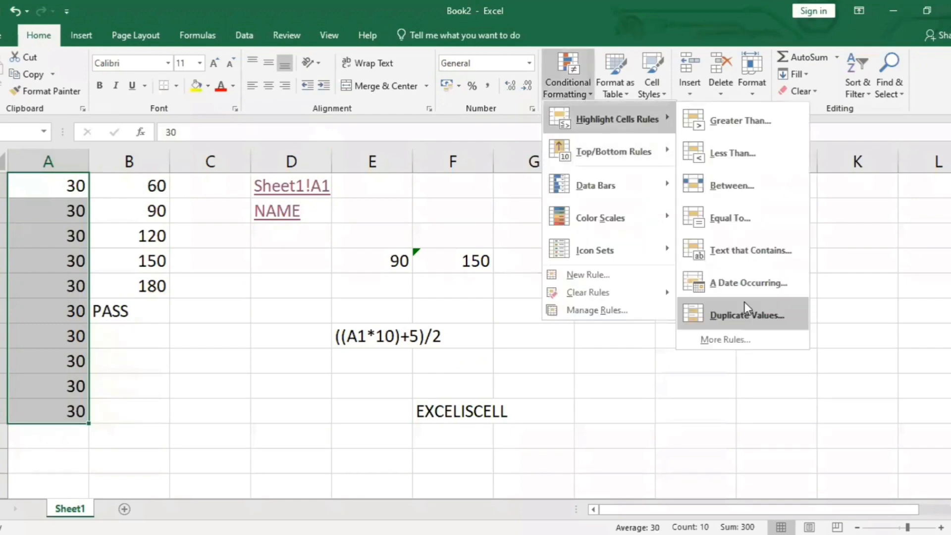
pyautogui.click(745, 309)
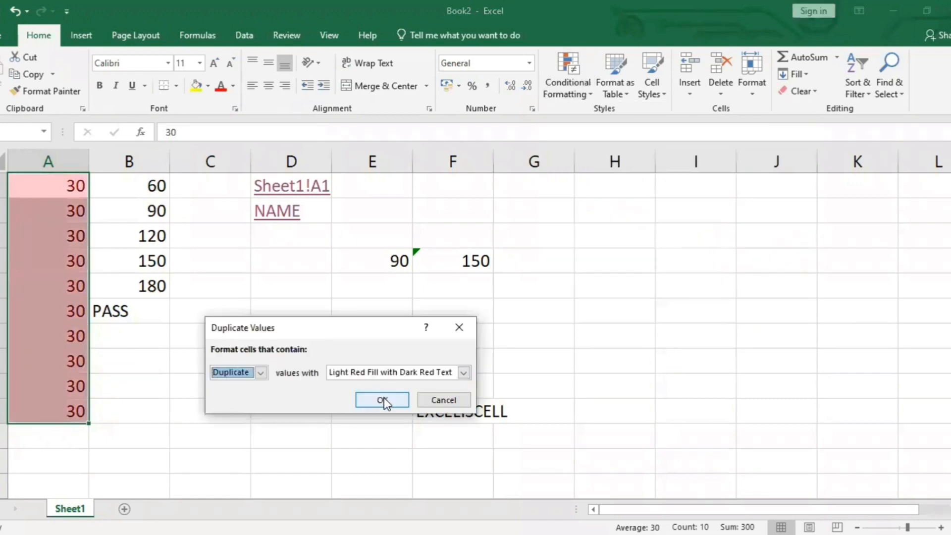
pyautogui.click(384, 399)
pyautogui.click(133, 329)
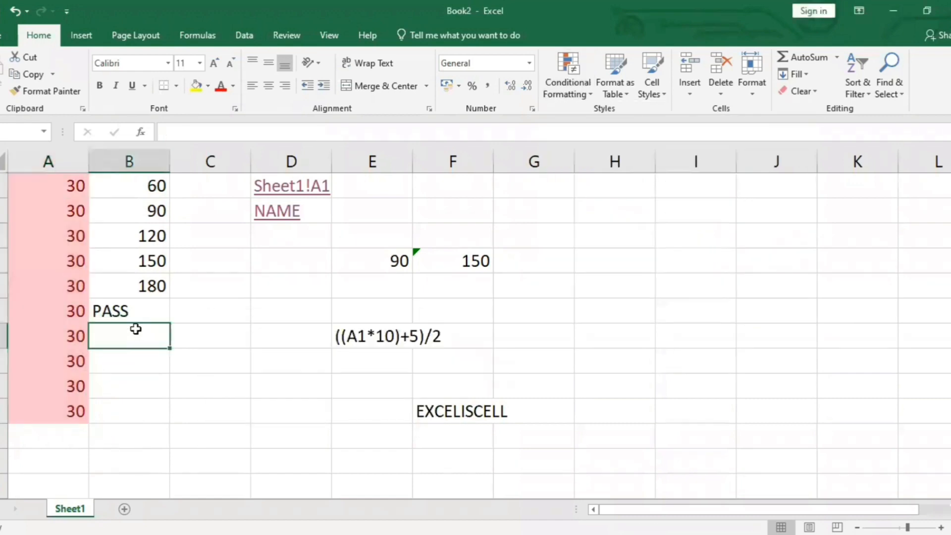
# Enter 60 in cell A11 and 30 in cell A12 to test the duplicate highlighting in column A
pyautogui.click(72, 187)
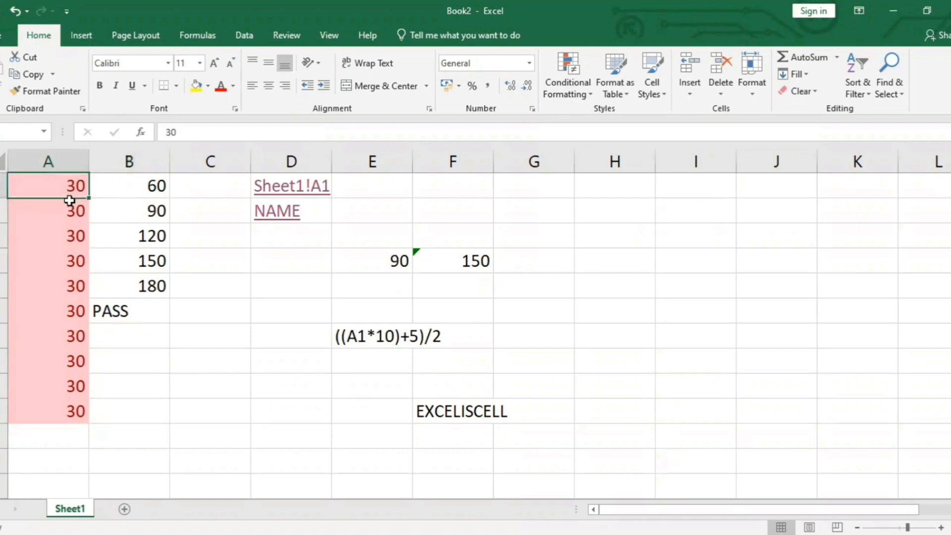
pyautogui.click(69, 201)
pyautogui.click(70, 234)
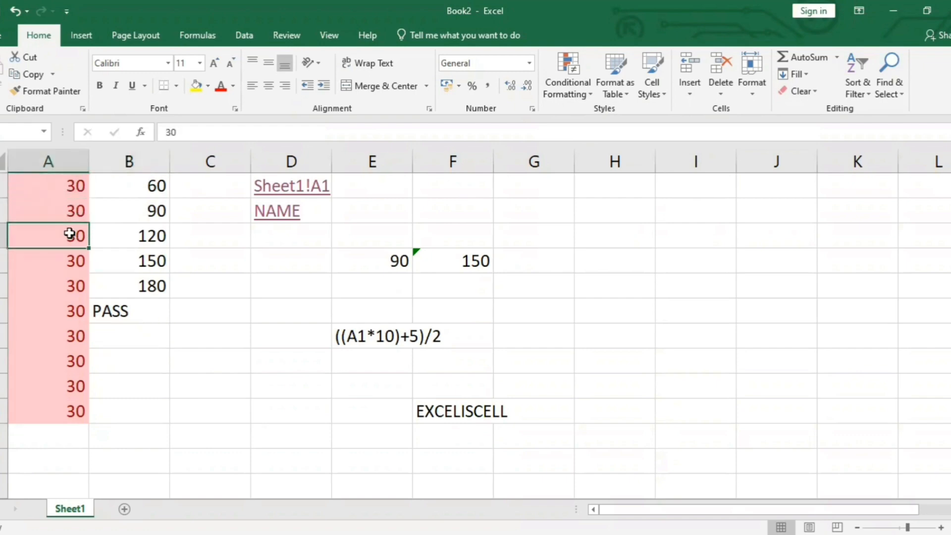
pyautogui.click(69, 260)
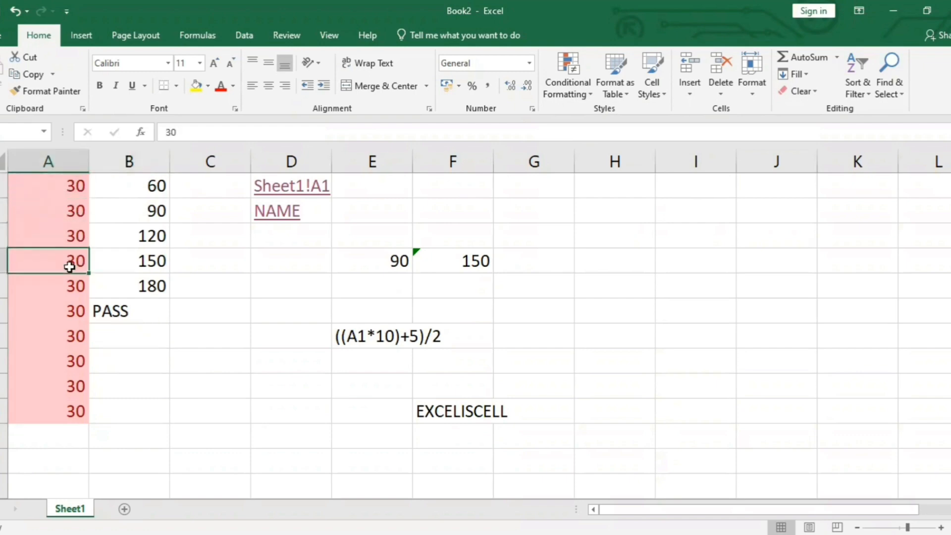
pyautogui.click(59, 432)
pyautogui.doubleClick(58, 432)
pyautogui.write('60')
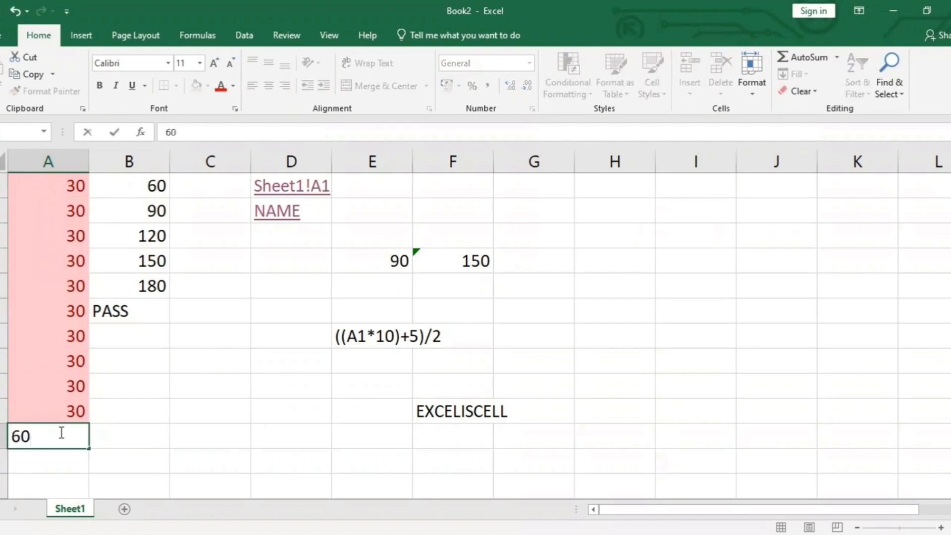
pyautogui.press('Return')
pyautogui.write('30')
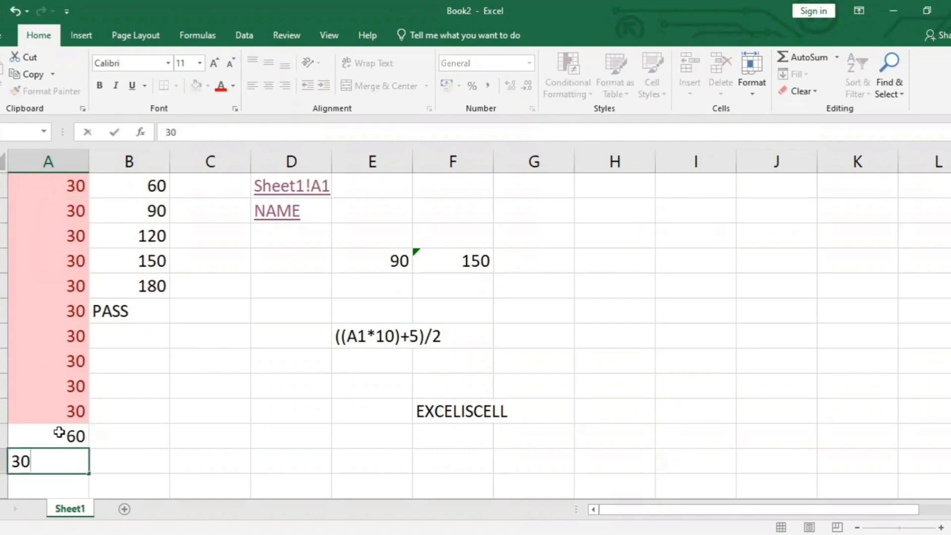
pyautogui.press('Return')
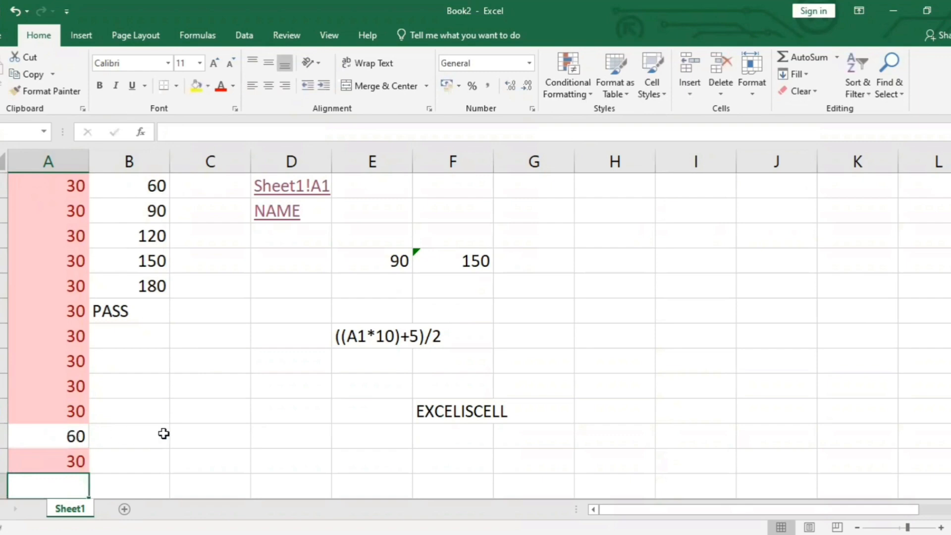
pyautogui.scroll(-1, 163, 433)
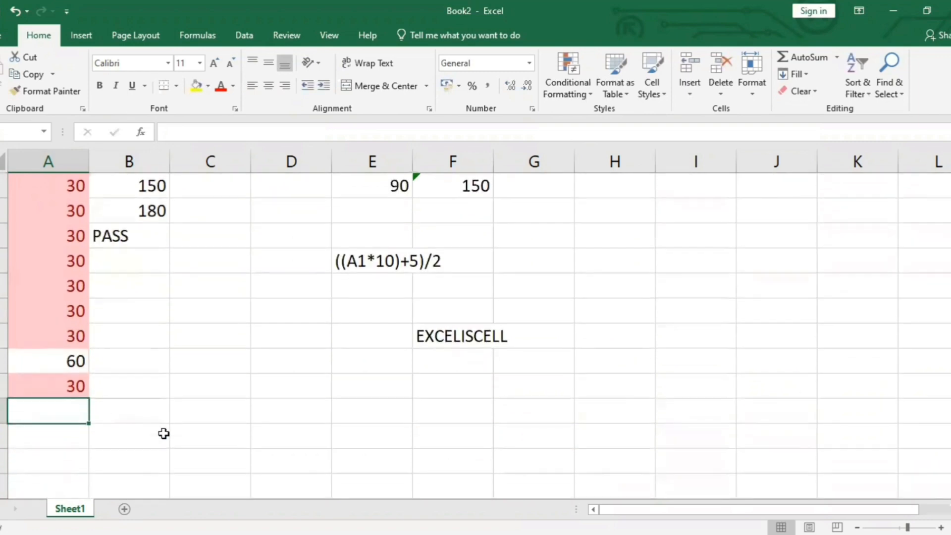
pyautogui.scroll(1, 164, 434)
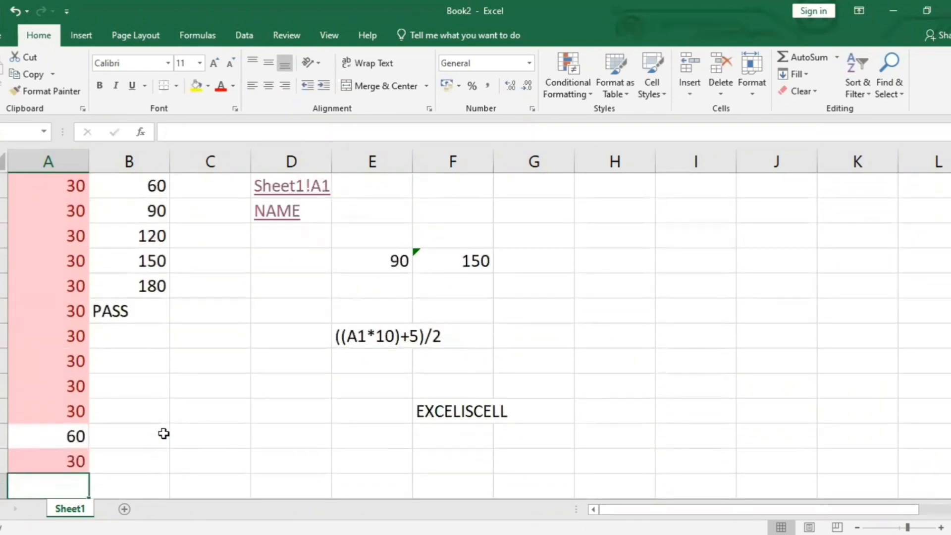